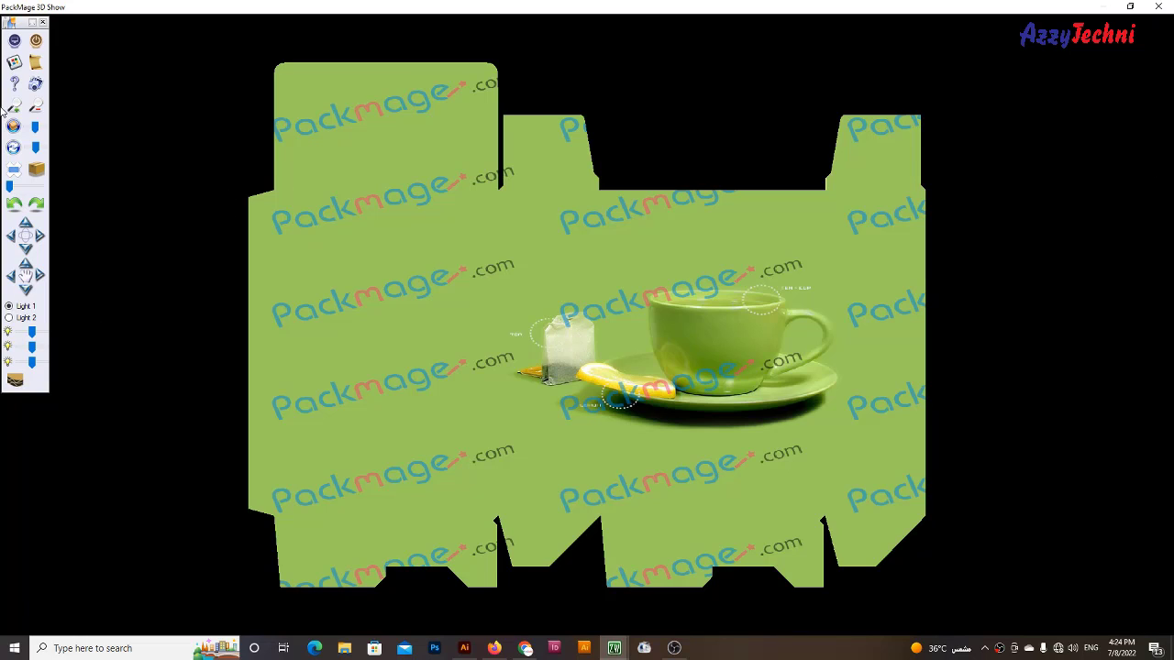
Spin the finished green tea-box design as a 3D box in PackMage 3D Show
click(13, 147)
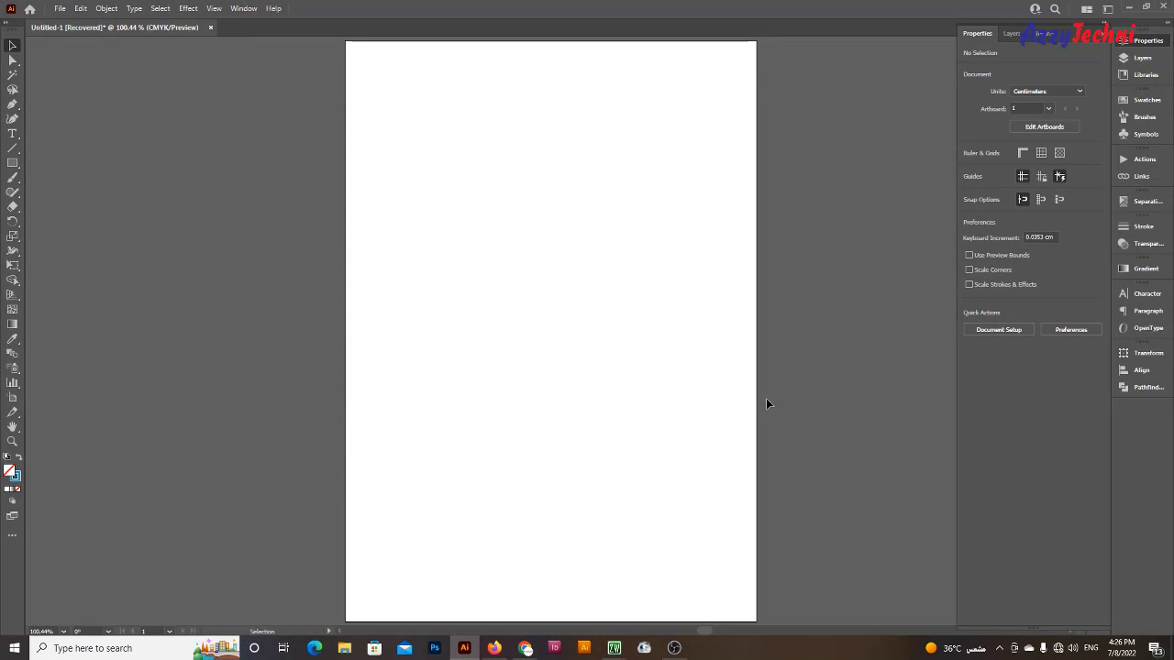
Widen and heighten the A4 artboard to about 56.82 × 36.43 cm landscape
key(ctrl+minus)
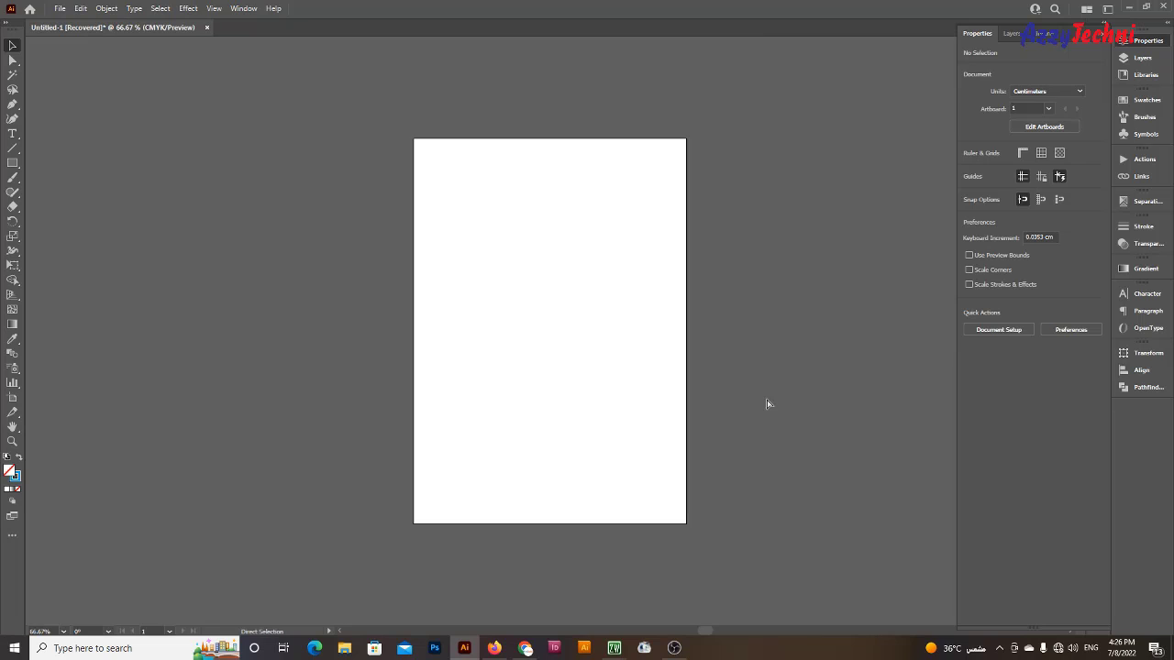
scroll(752, 400, right, 3)
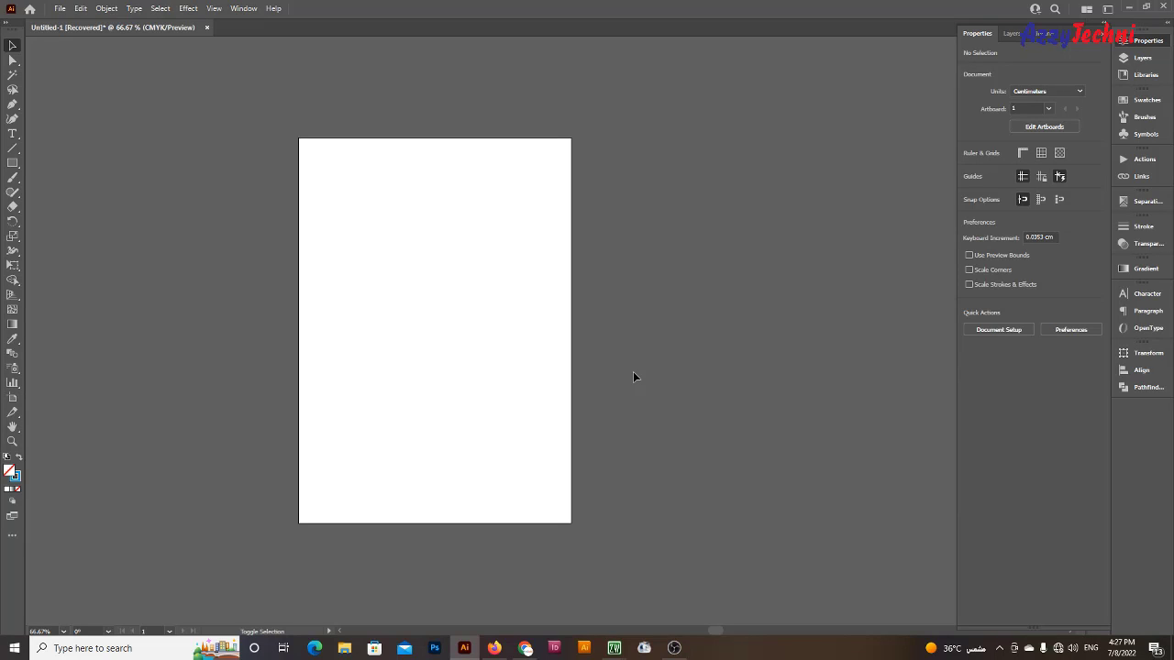
key(shift+o)
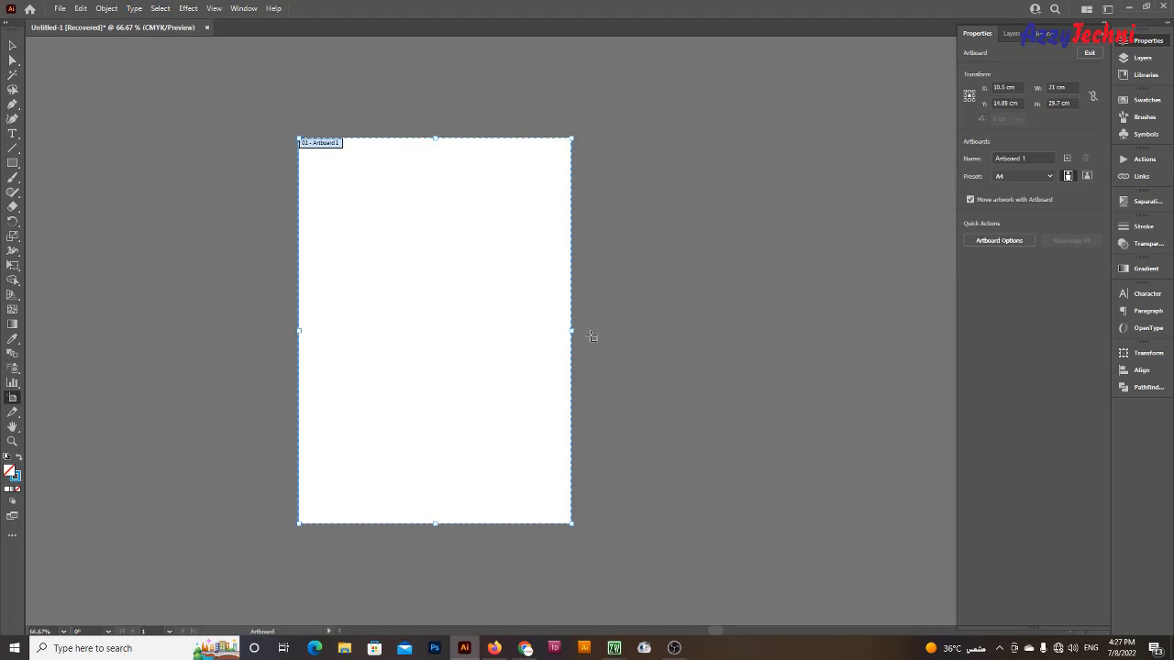
drag(571, 331, 681, 343)
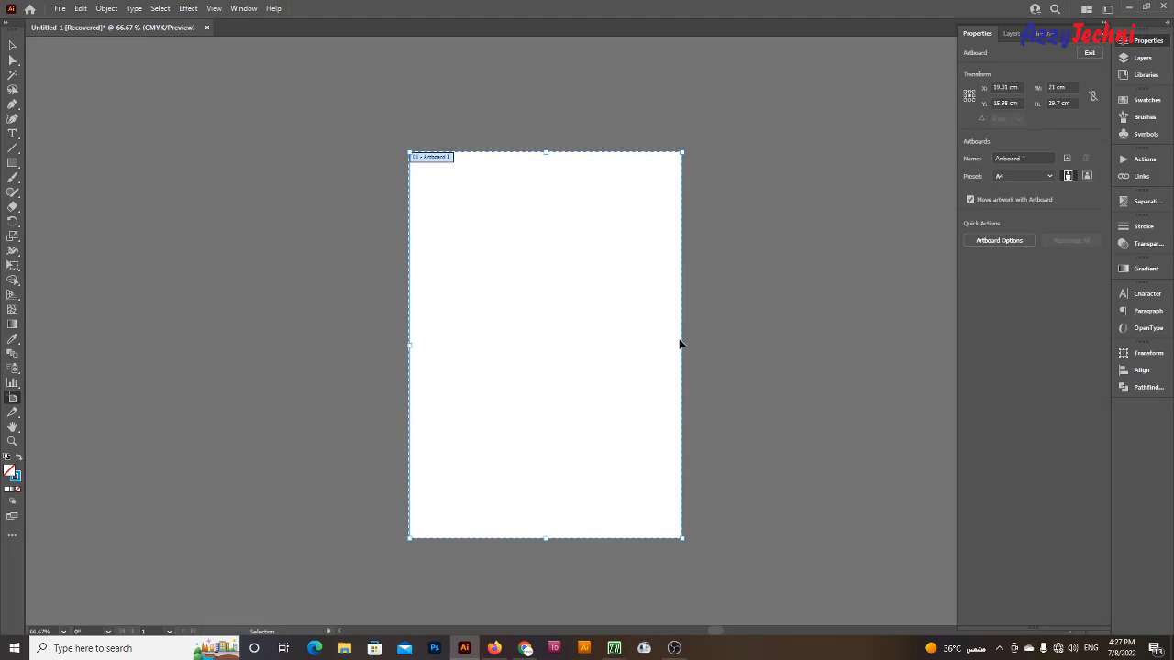
key(ctrl+z)
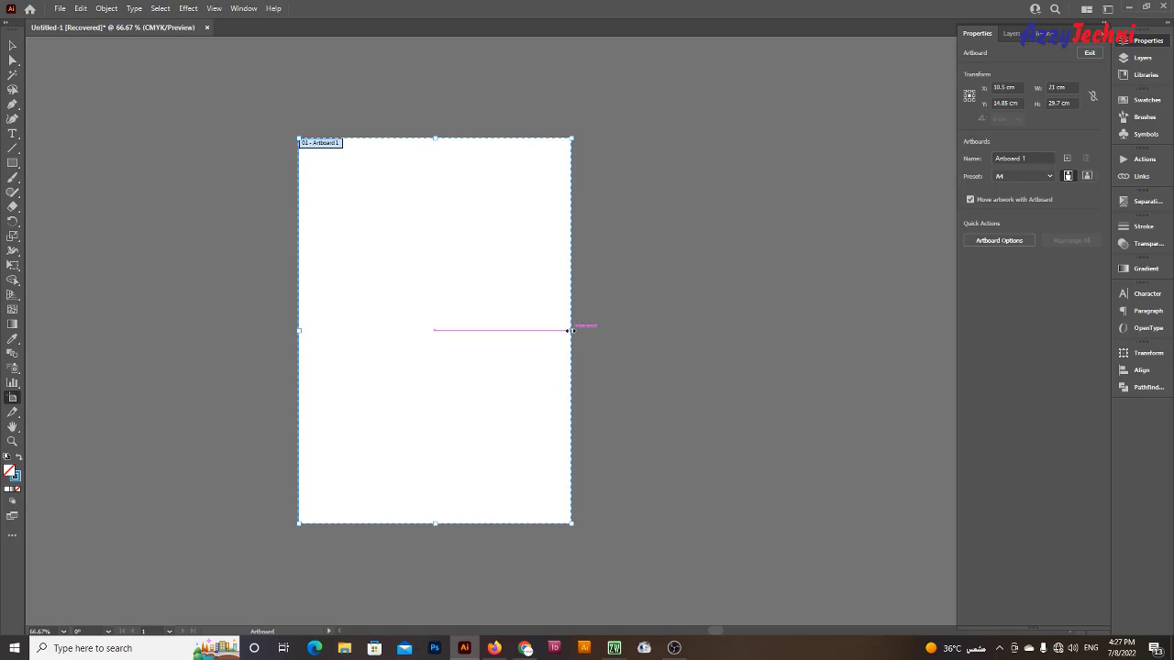
drag(572, 331, 804, 330)
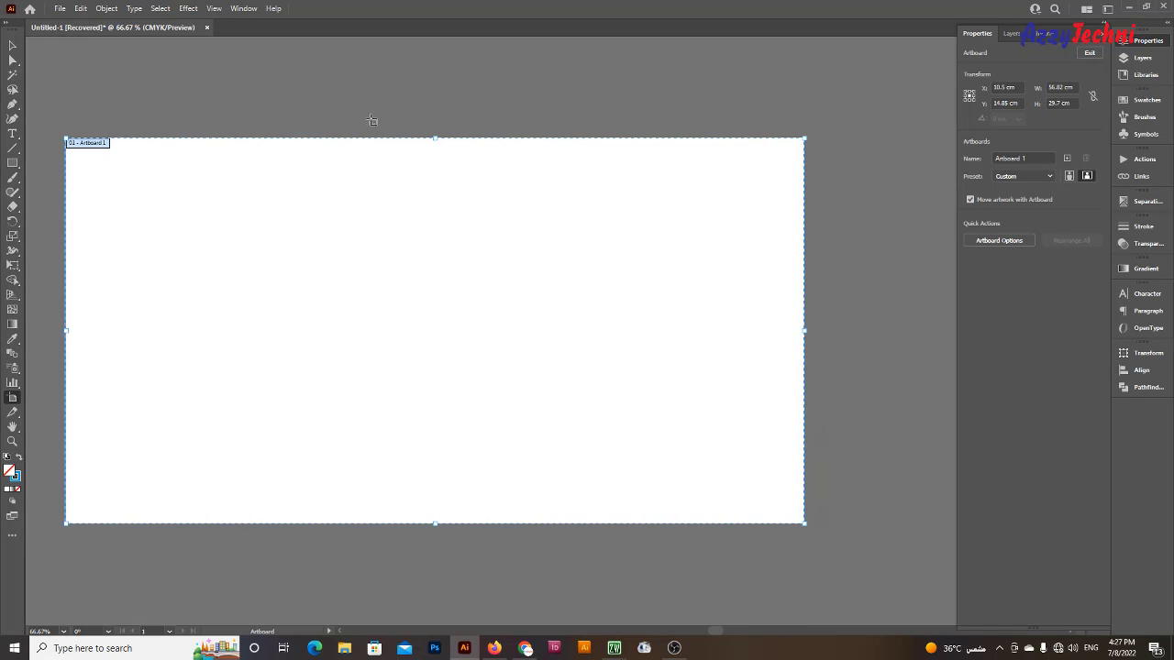
drag(435, 139, 436, 93)
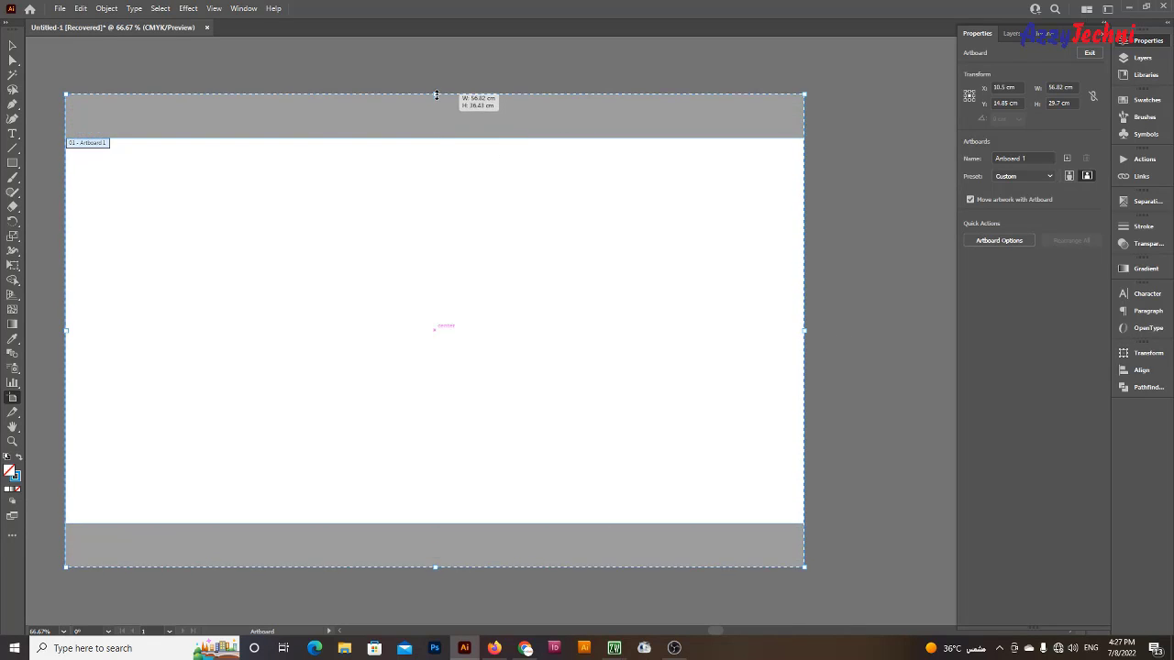
key(Escape)
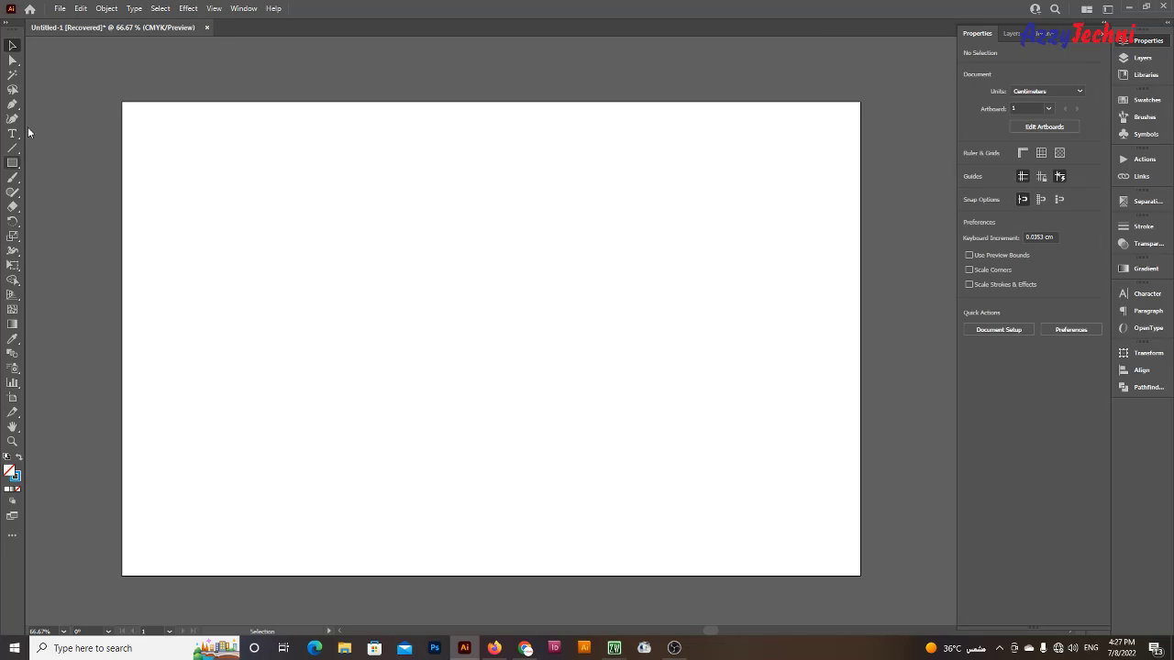
Draw a 22 × 32 cm rectangle and move it to the artboard's top-left
click(12, 162)
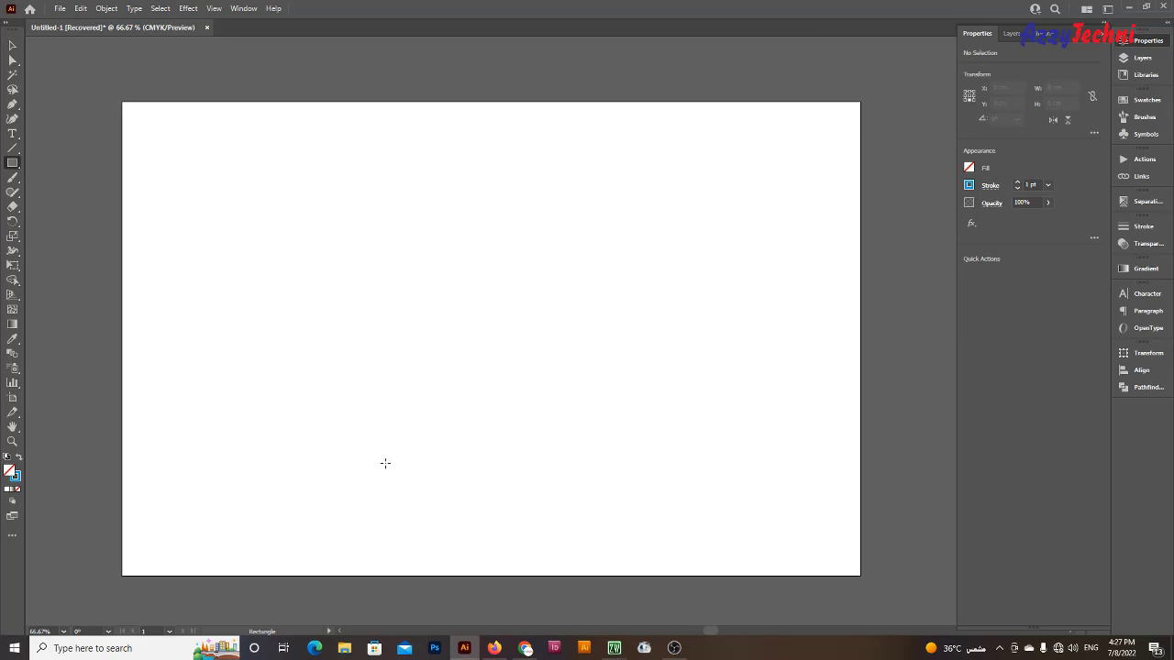
click(275, 330)
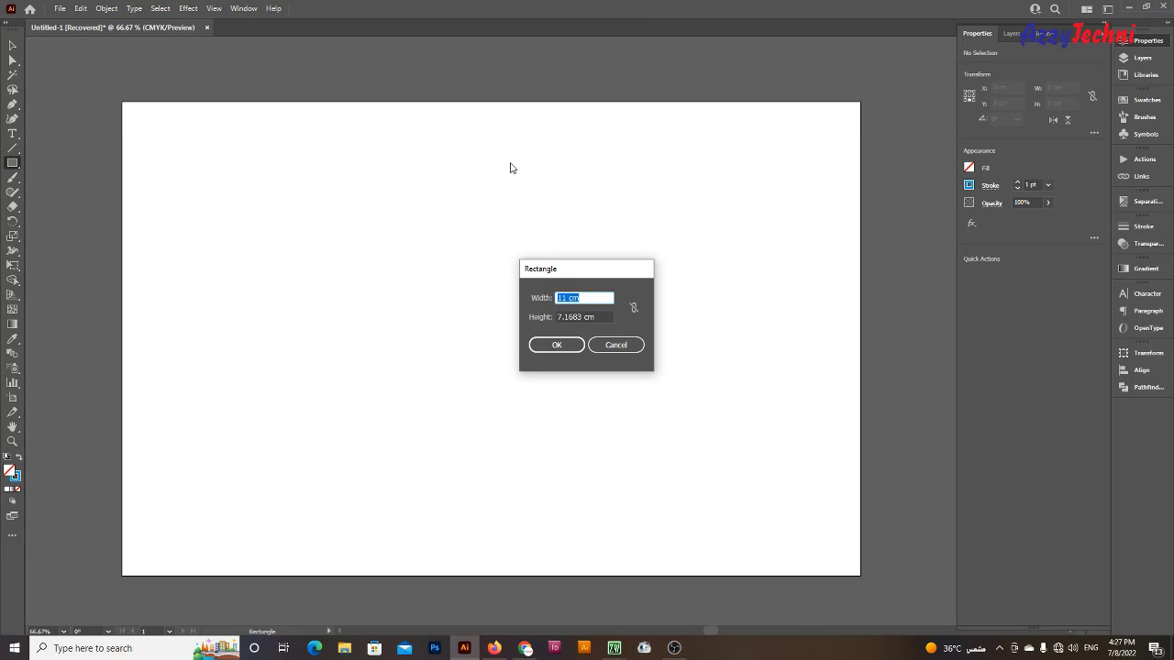
text(2)
text(2)
key(Tab)
text(3)
key(Return)
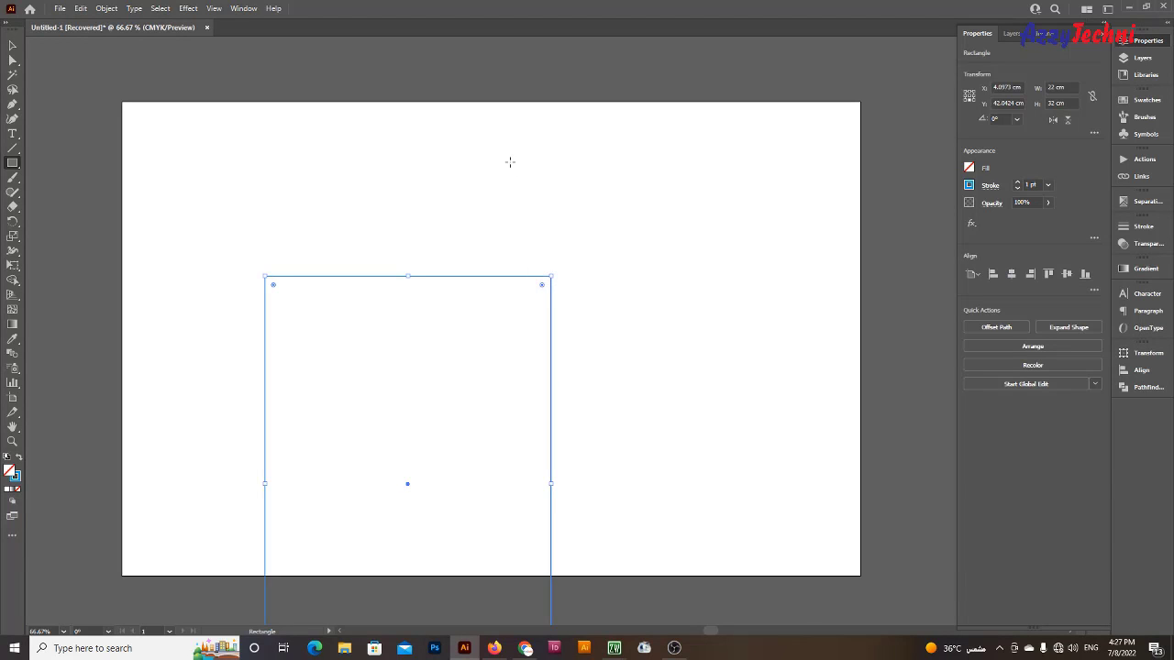
key(v)
drag(442, 273, 355, 155)
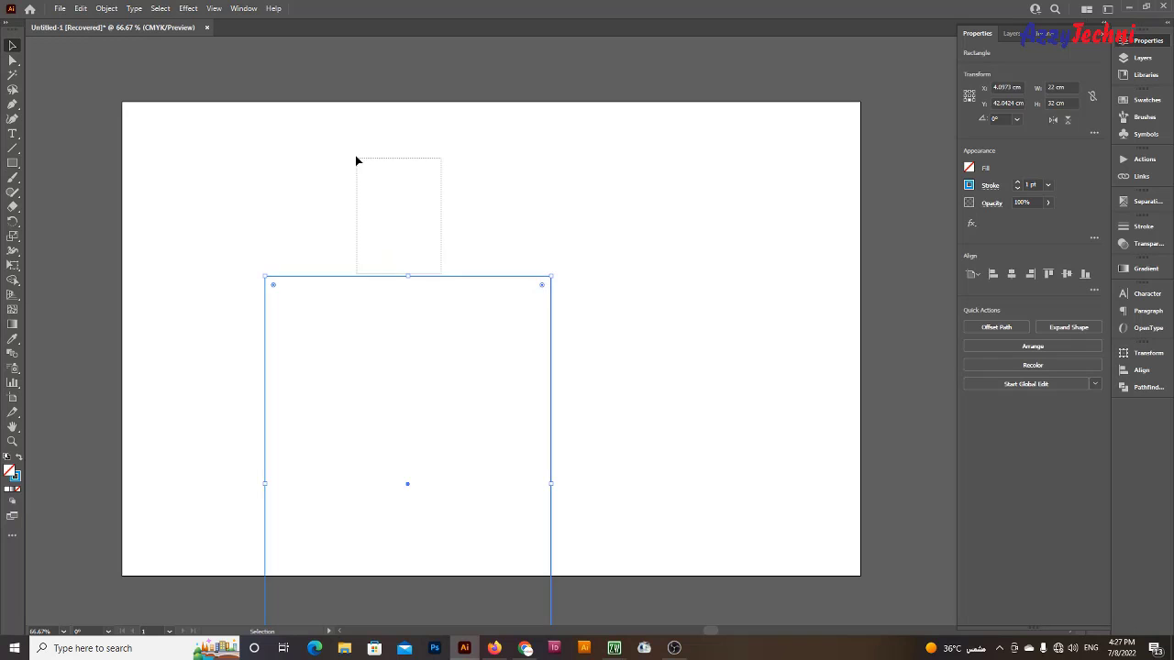
drag(458, 282, 345, 149)
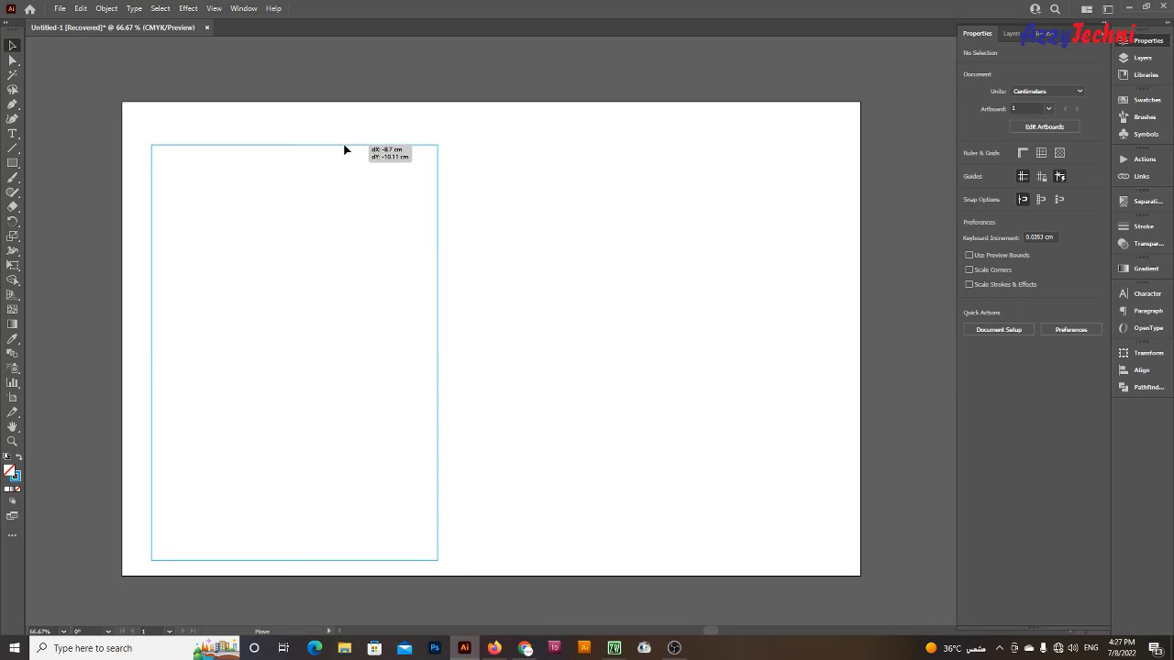
Give the rectangle a red outline with a 2 pt stroke weight
click(1136, 104)
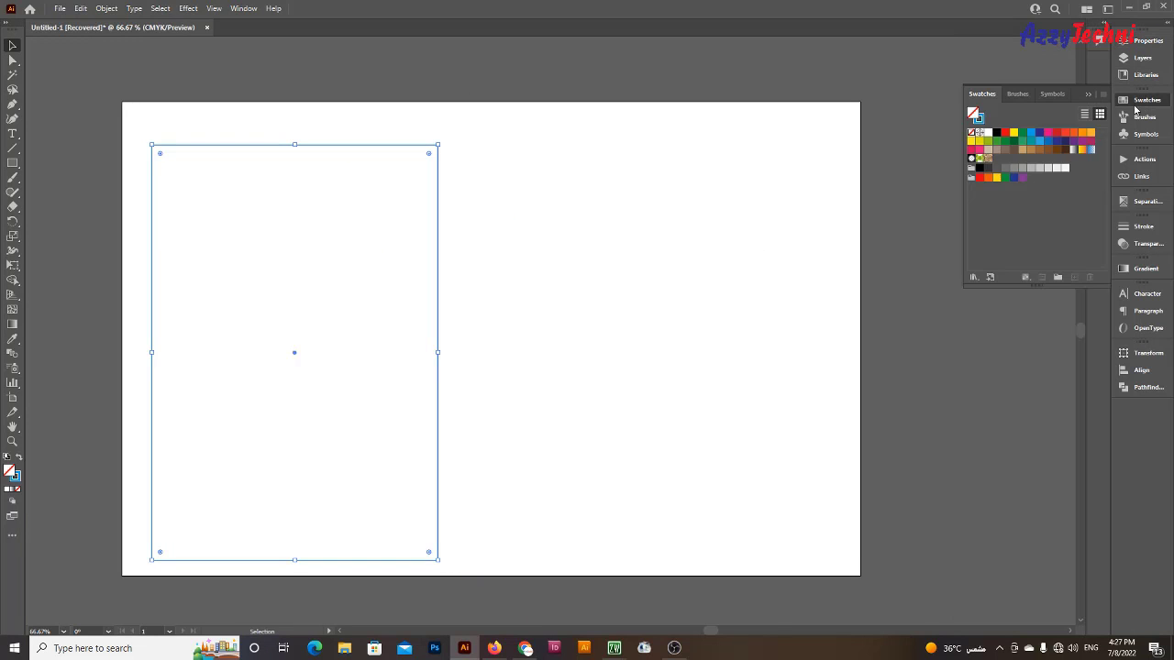
click(1004, 133)
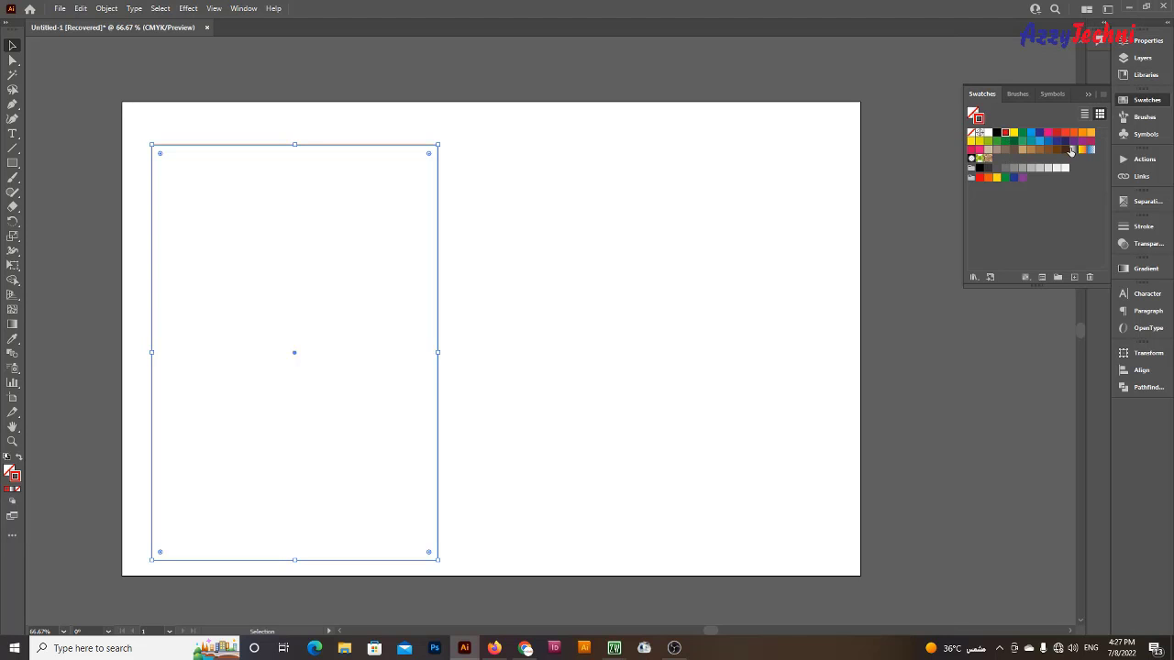
click(1135, 226)
click(1057, 239)
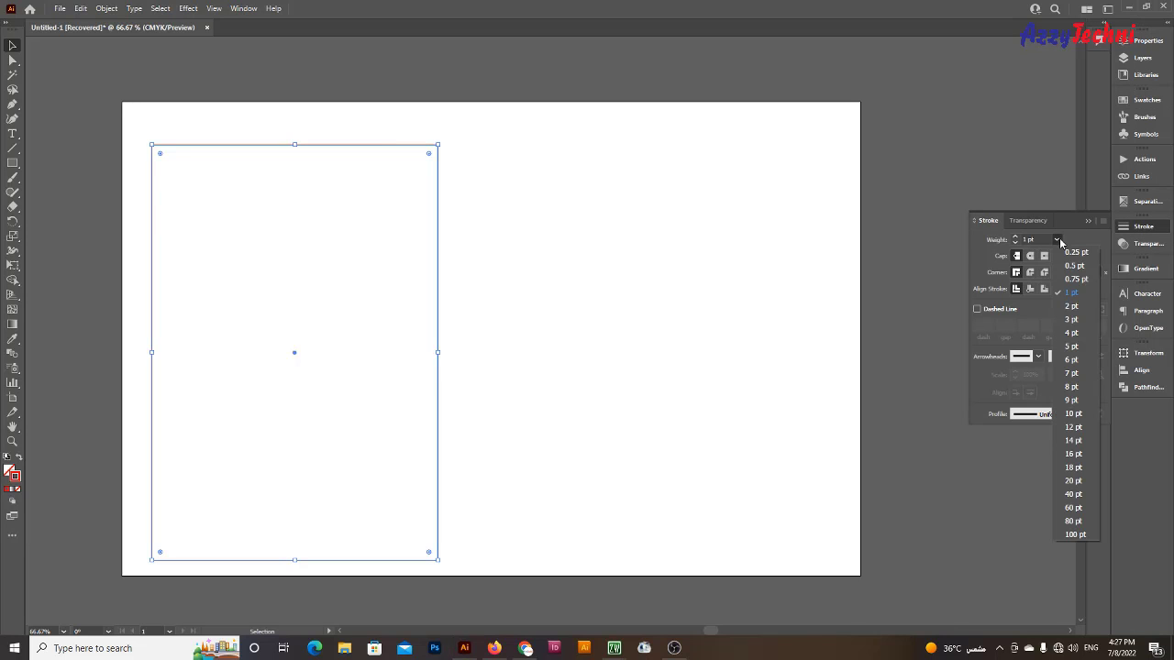
click(1071, 305)
click(537, 322)
drag(501, 321, 523, 354)
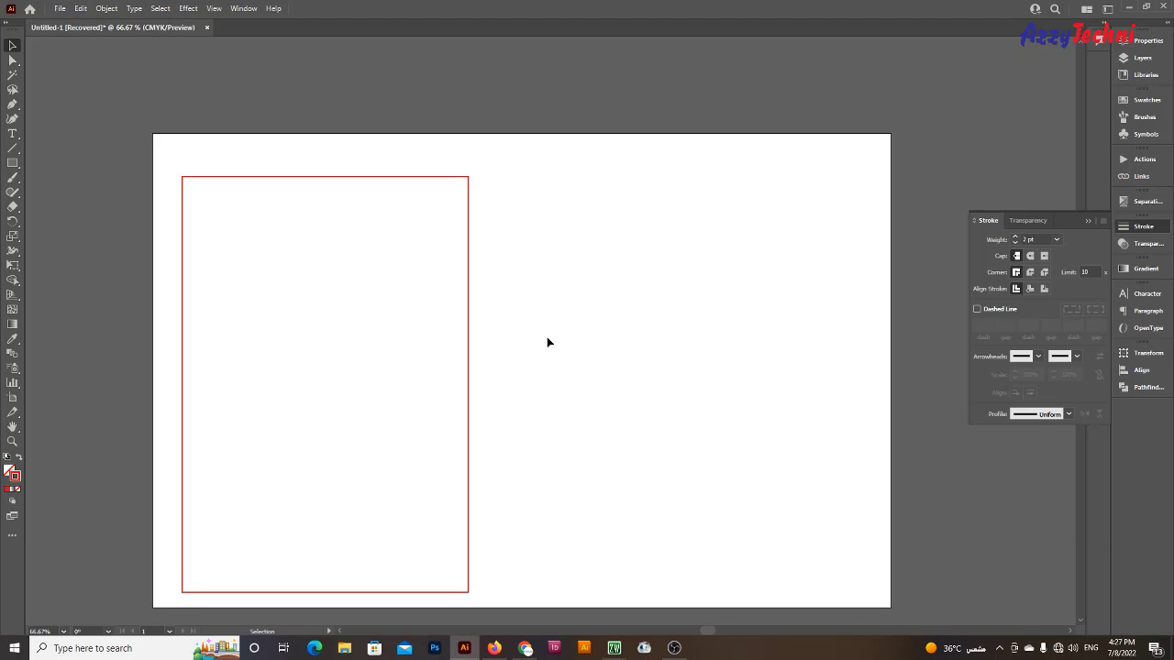
Enlarge the artboard from its bottom-right corner and move the rectangle toward the page middle
scroll(547, 342, down, 1)
drag(547, 342, 498, 286)
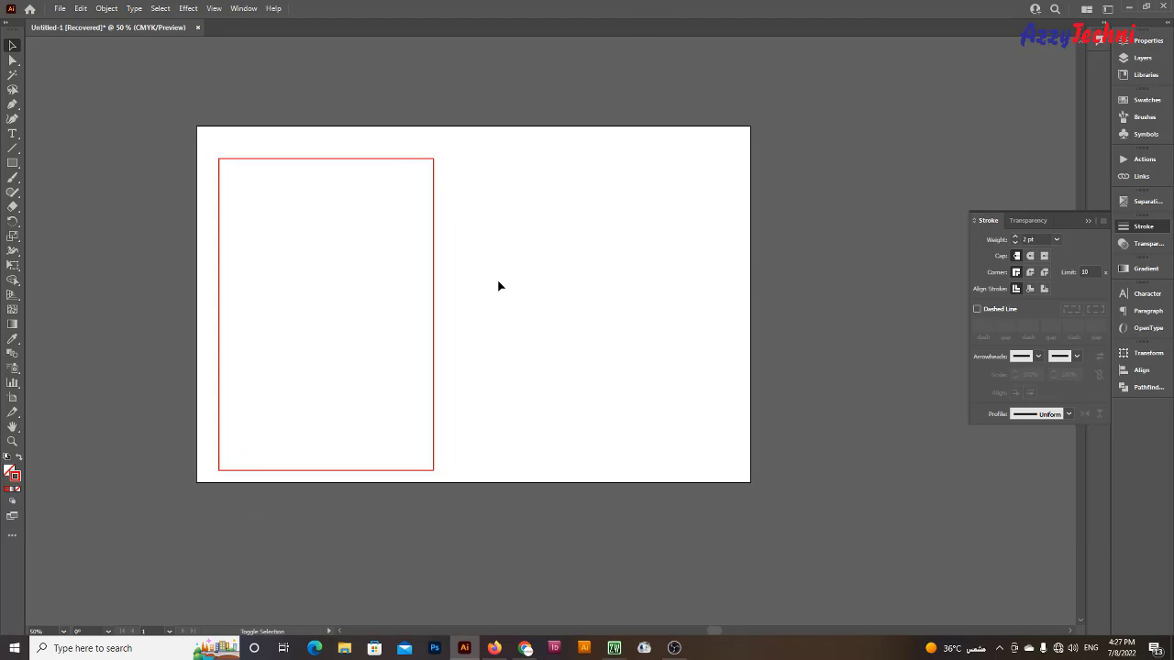
key(shift+o)
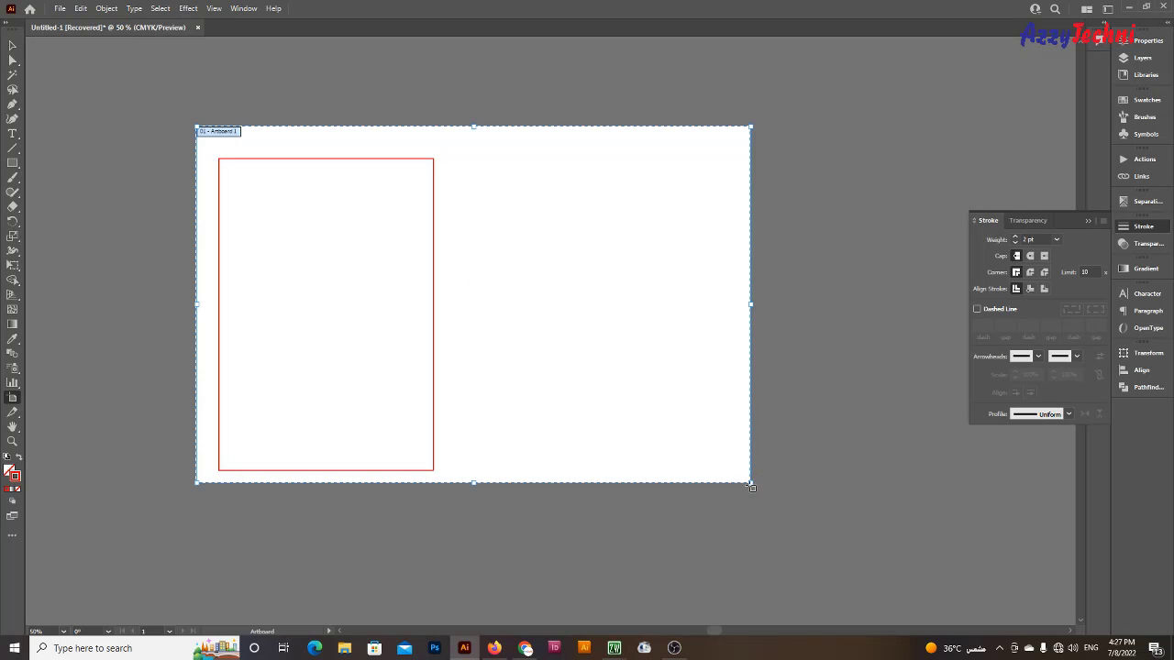
mouse_move(750, 483)
mouse_down()
mouse_move(905, 554)
mouse_move(917, 581)
mouse_up()
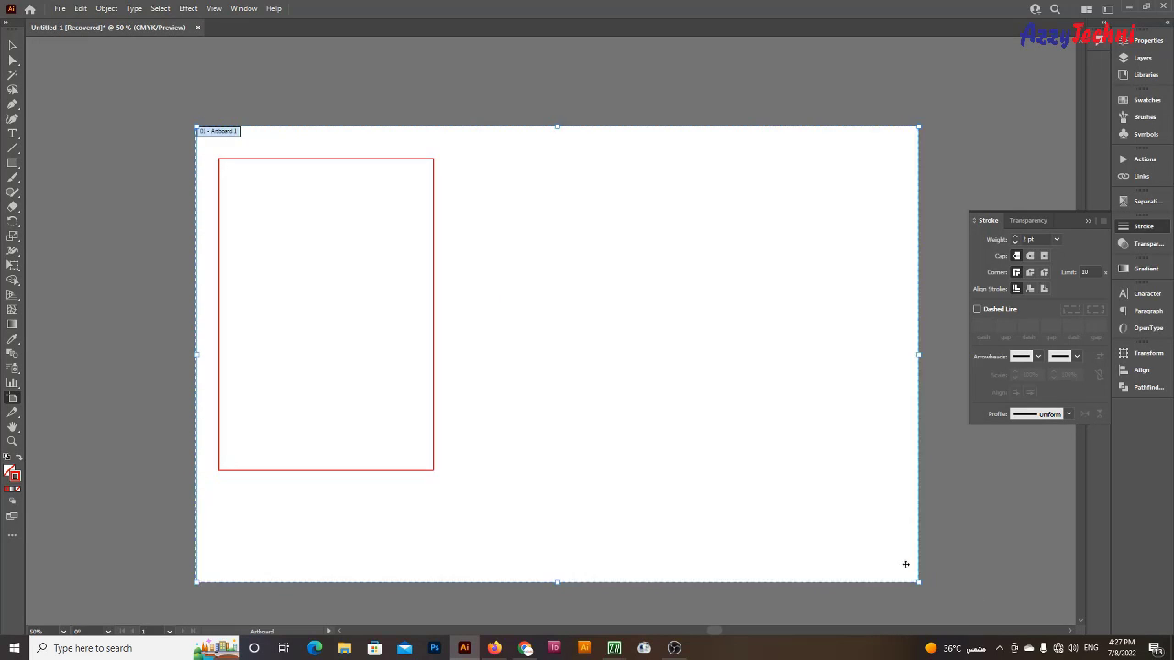
key(v)
click(434, 315)
drag(433, 354, 442, 422)
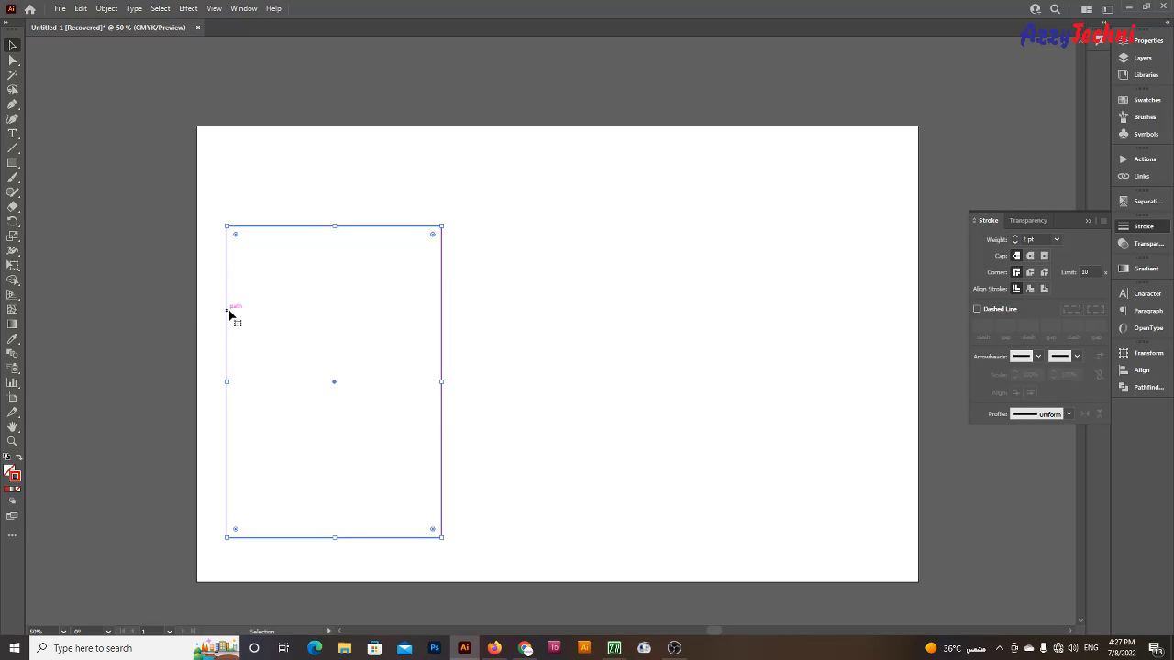
Duplicate the rectangle against its right edge and make the copy 10 cm wide
drag(230, 316, 443, 302)
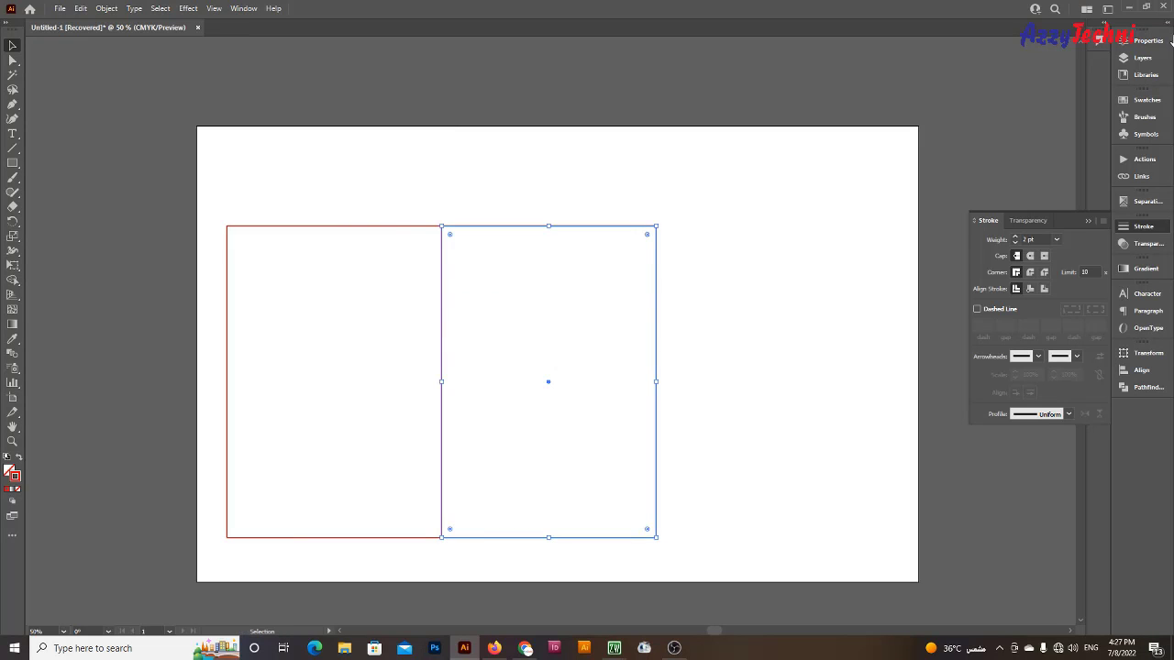
click(1147, 40)
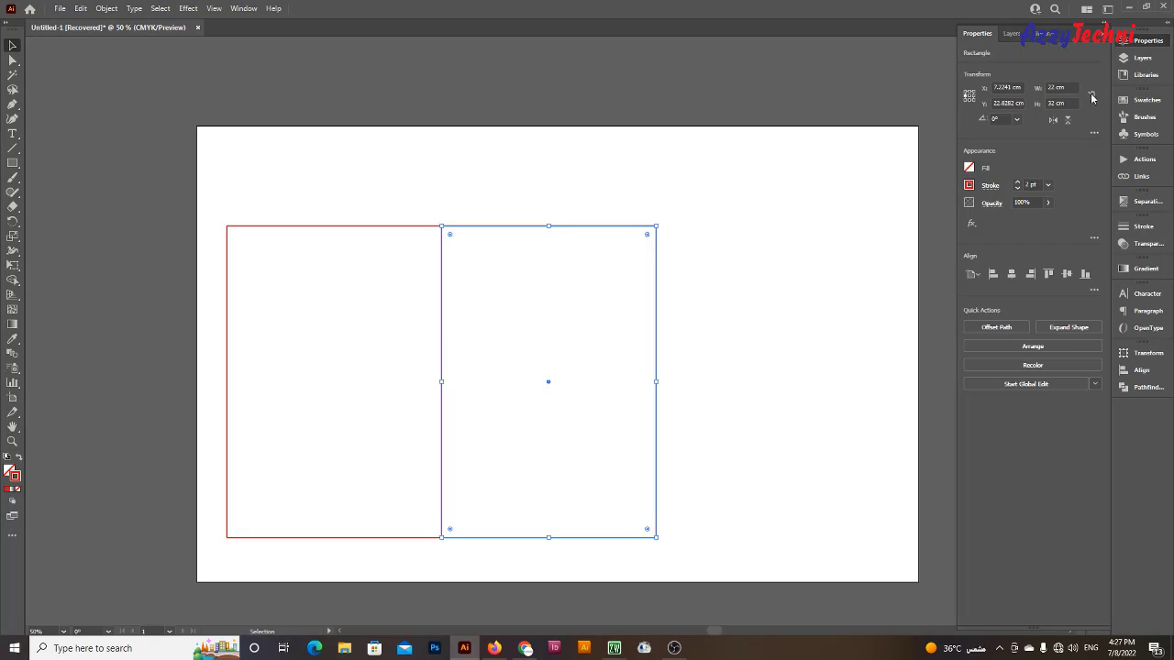
click(1064, 87)
text(10)
key(Return)
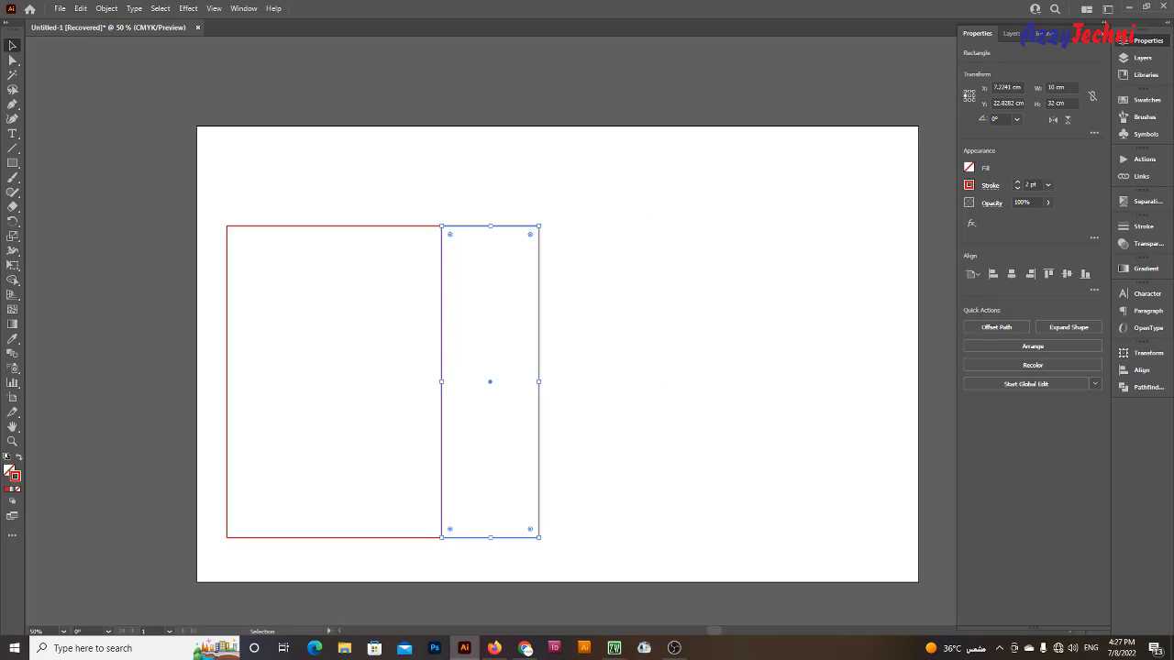
click(576, 467)
drag(576, 466, 629, 317)
key(ctrl+z)
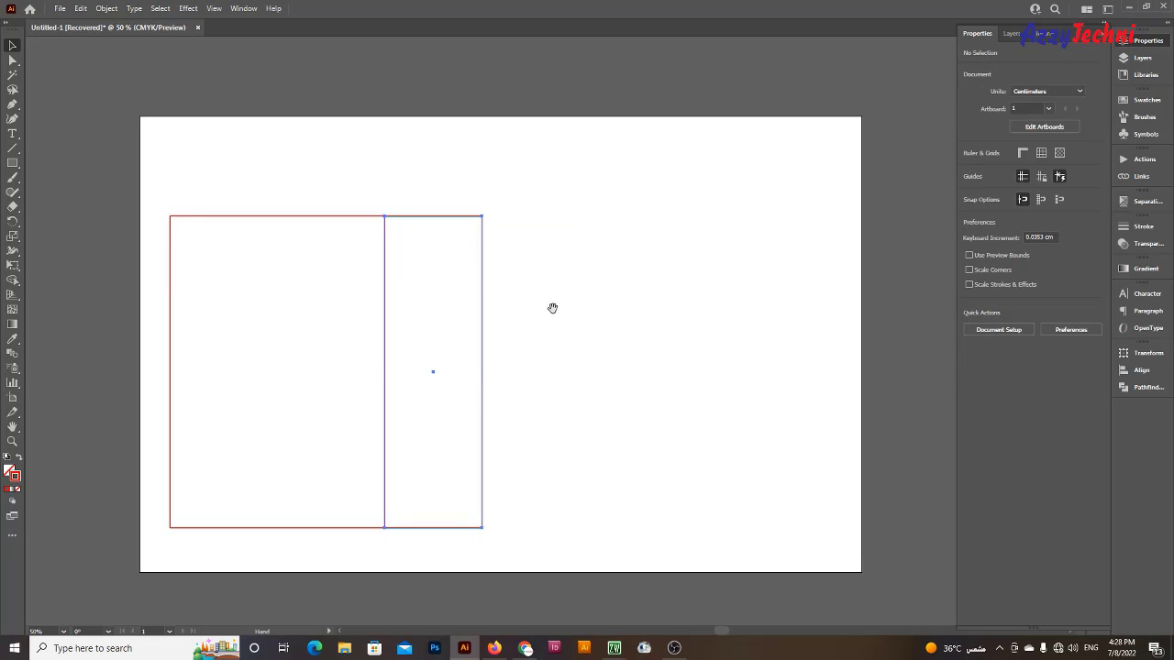
Copy both panels edge to edge to the right, giving panels 22, 10, 22, 10 cm
drag(577, 260, 241, 406)
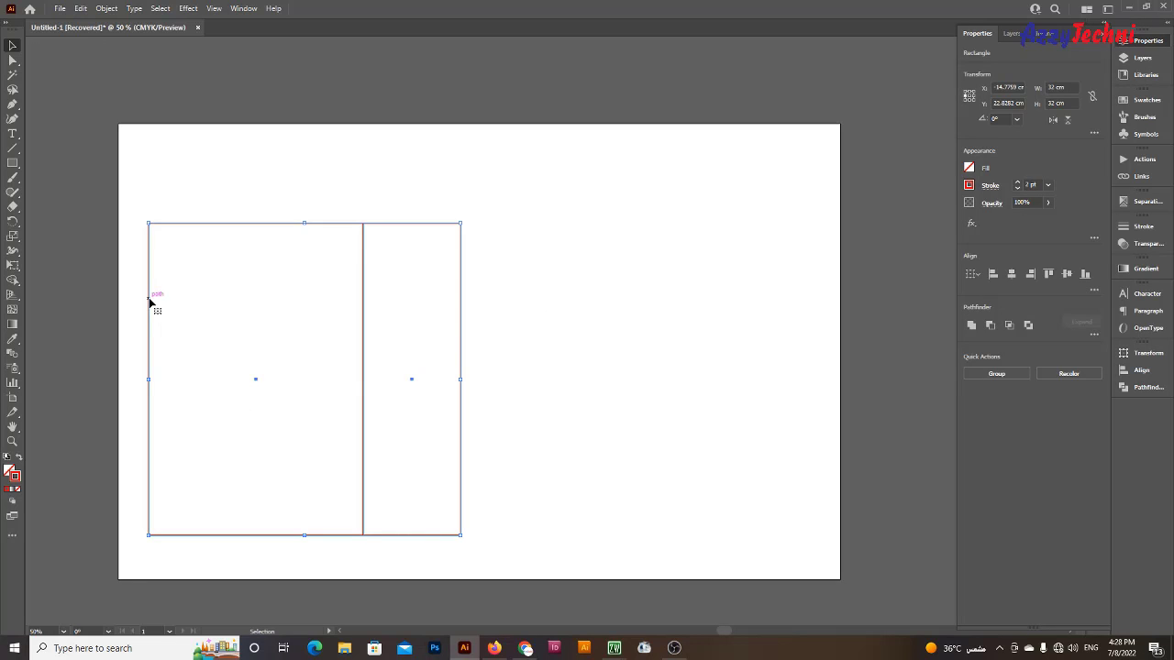
drag(150, 303, 461, 287)
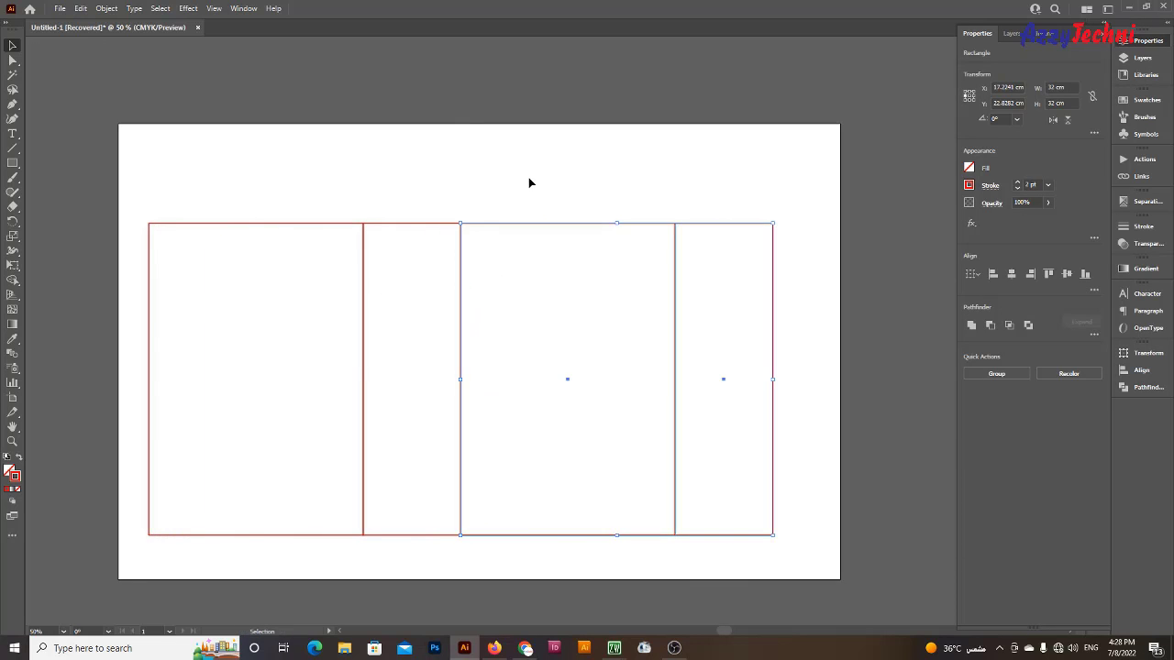
click(430, 204)
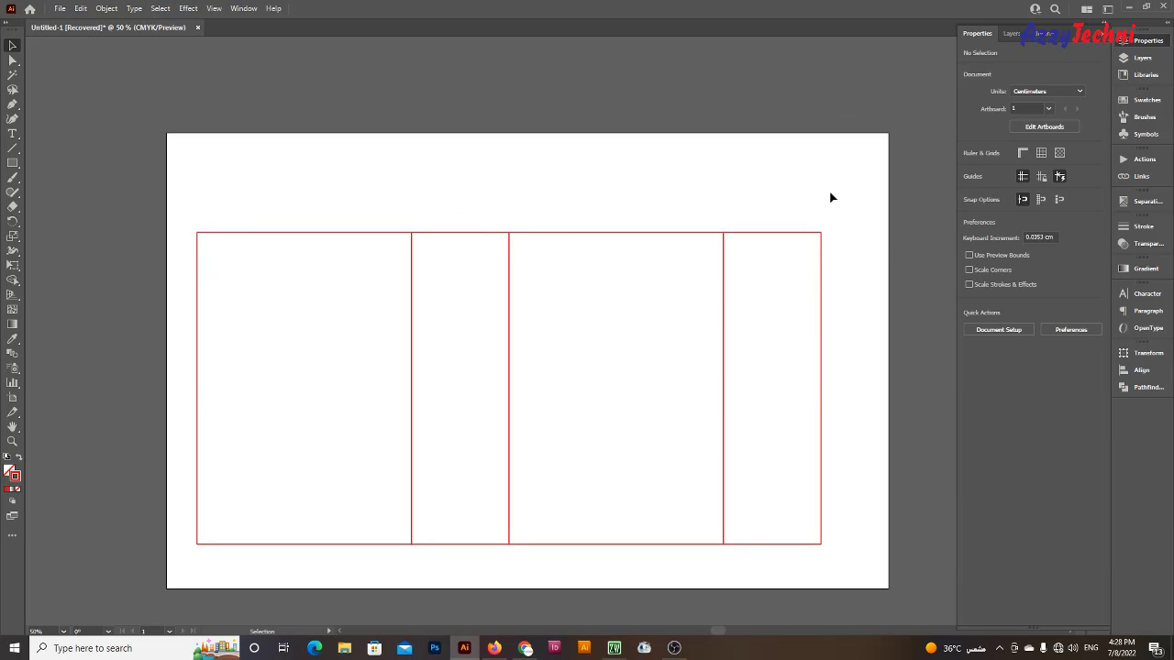
drag(831, 194, 334, 459)
Copy the narrow panel to the far left of the panels as a narrower glue-flap strip
drag(346, 236, 364, 236)
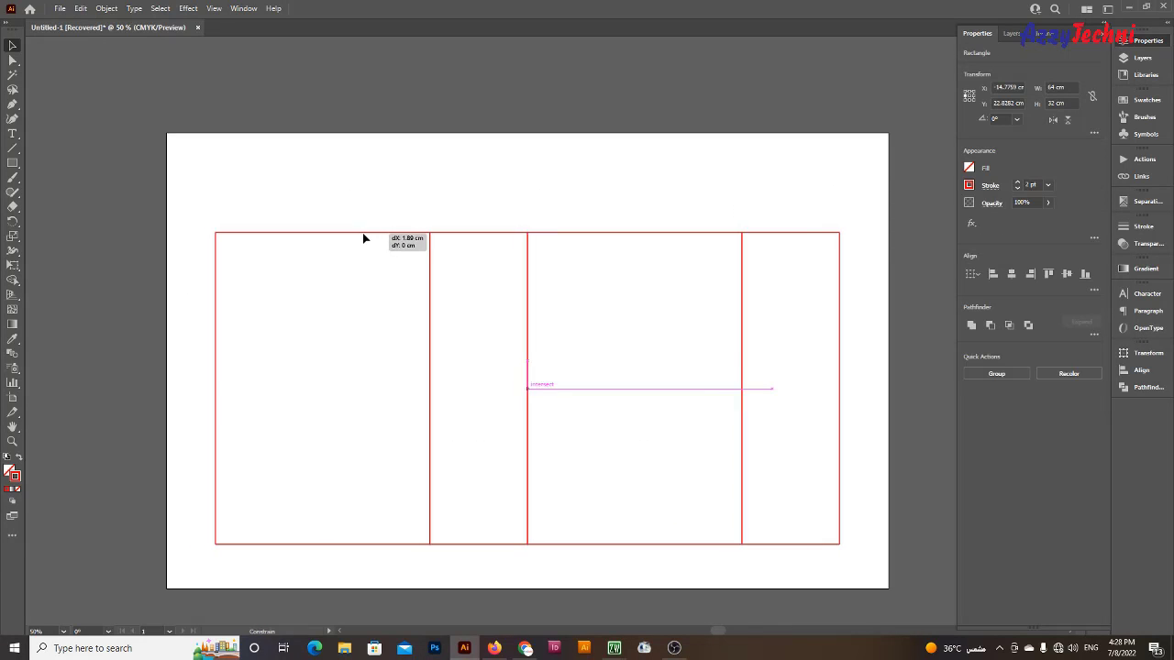
click(531, 470)
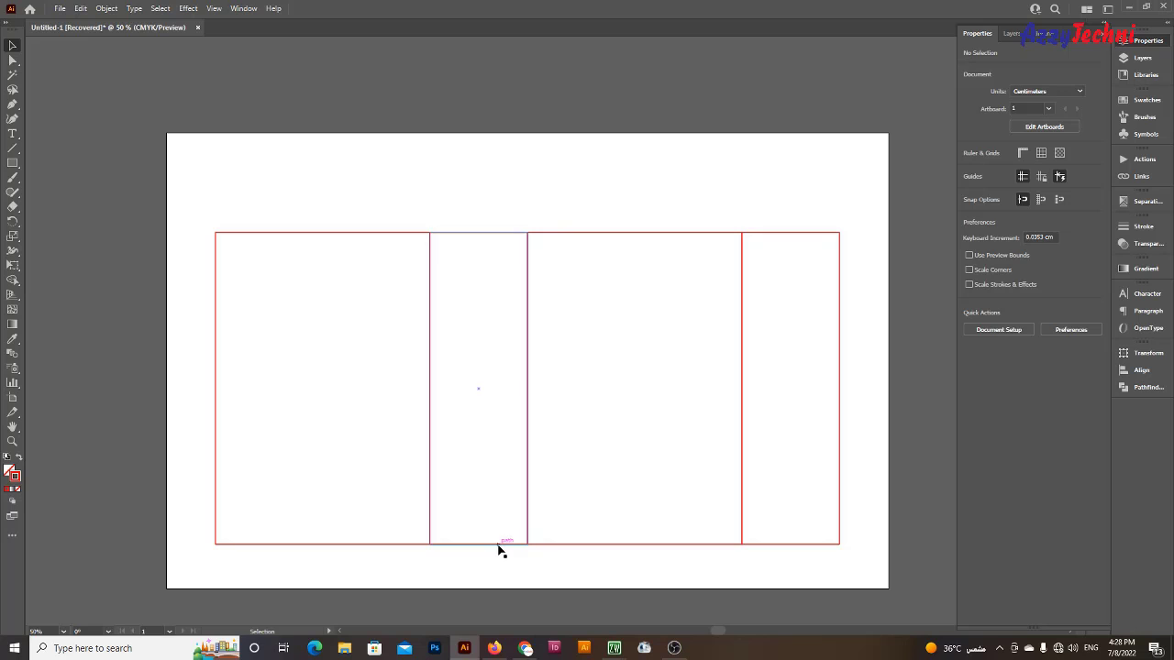
drag(499, 541, 185, 584)
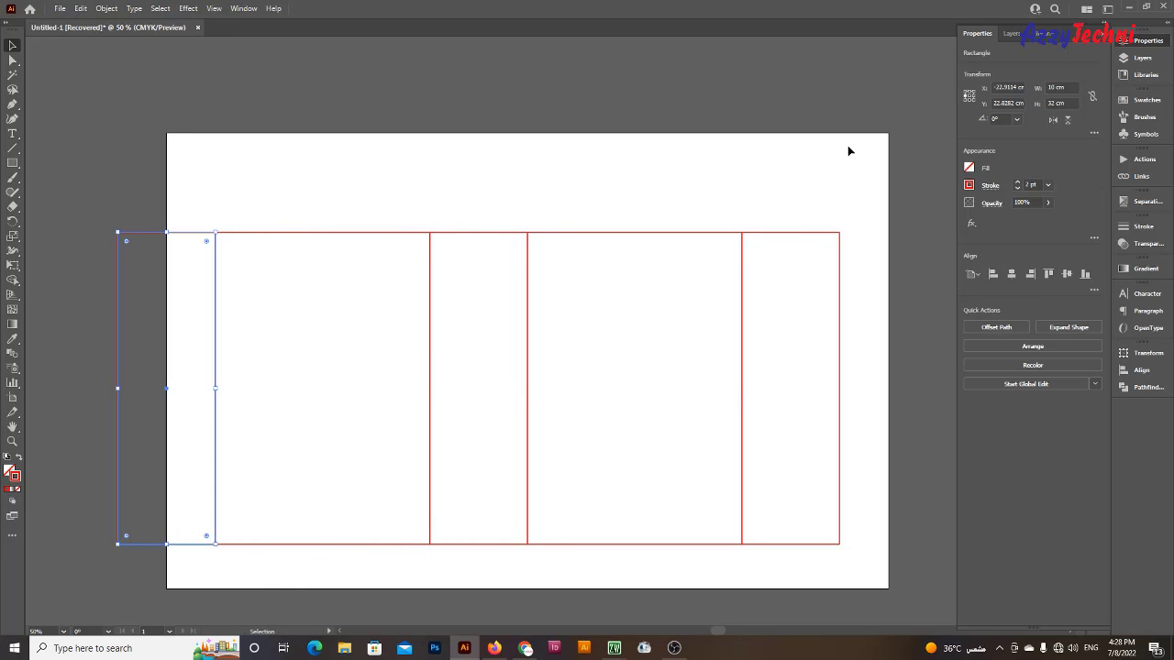
click(1048, 87)
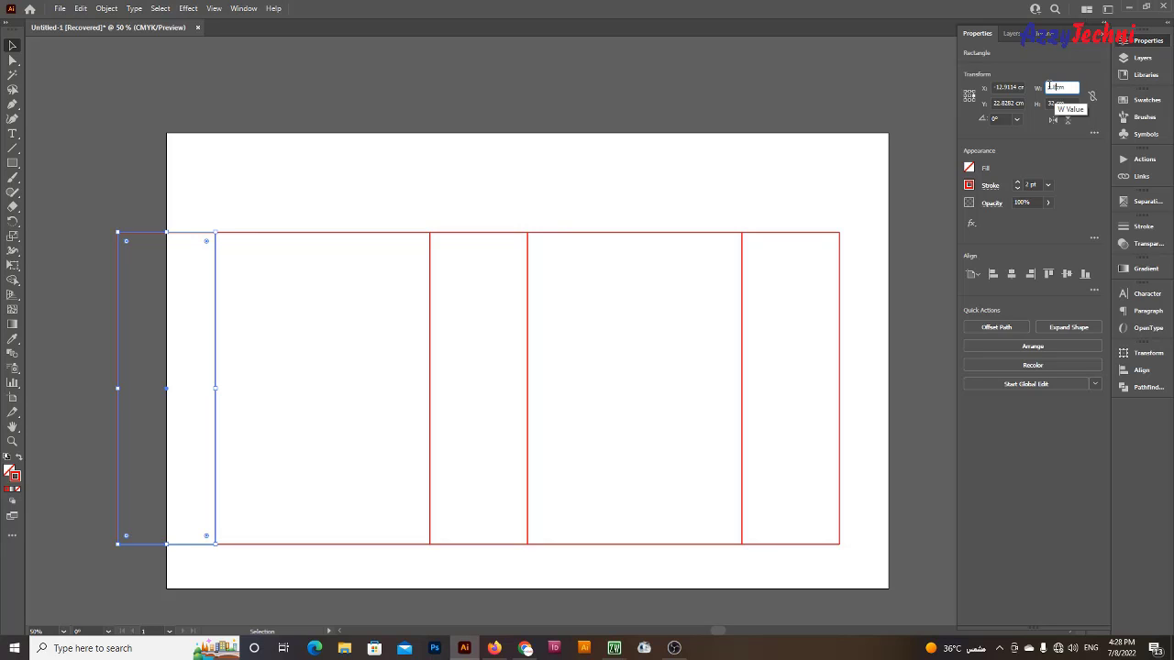
key(Return)
click(165, 236)
scroll(165, 236, up, 3)
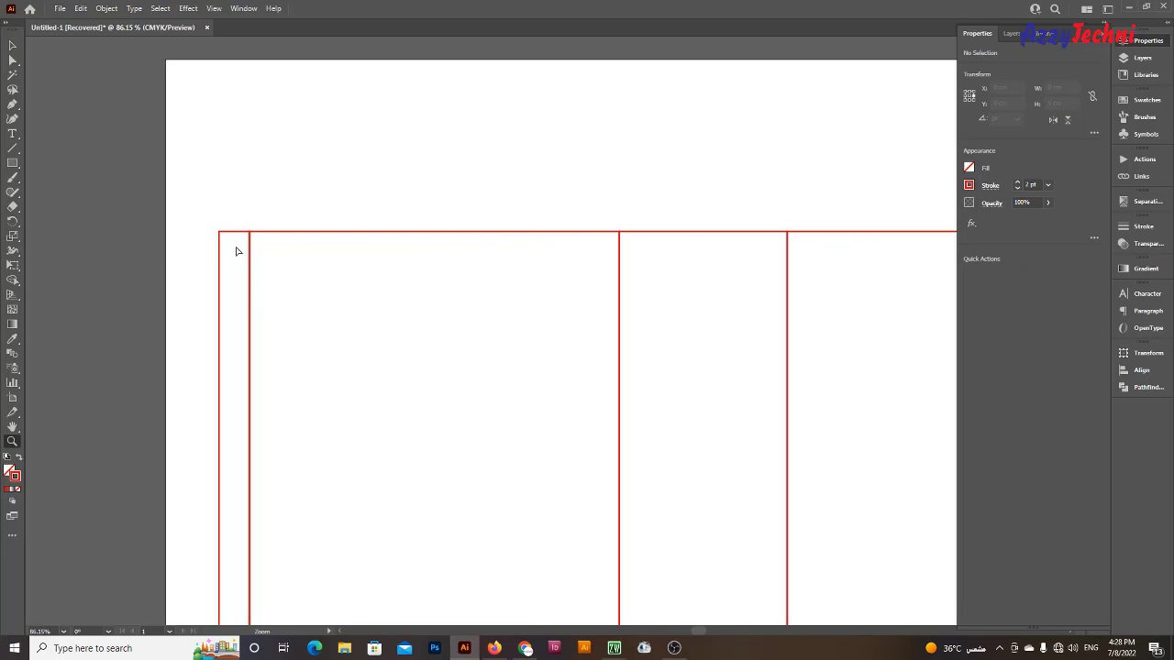
Offset the strip's top-left corner point by -2 horizontally and 1 vertically
key(a)
drag(196, 192, 231, 253)
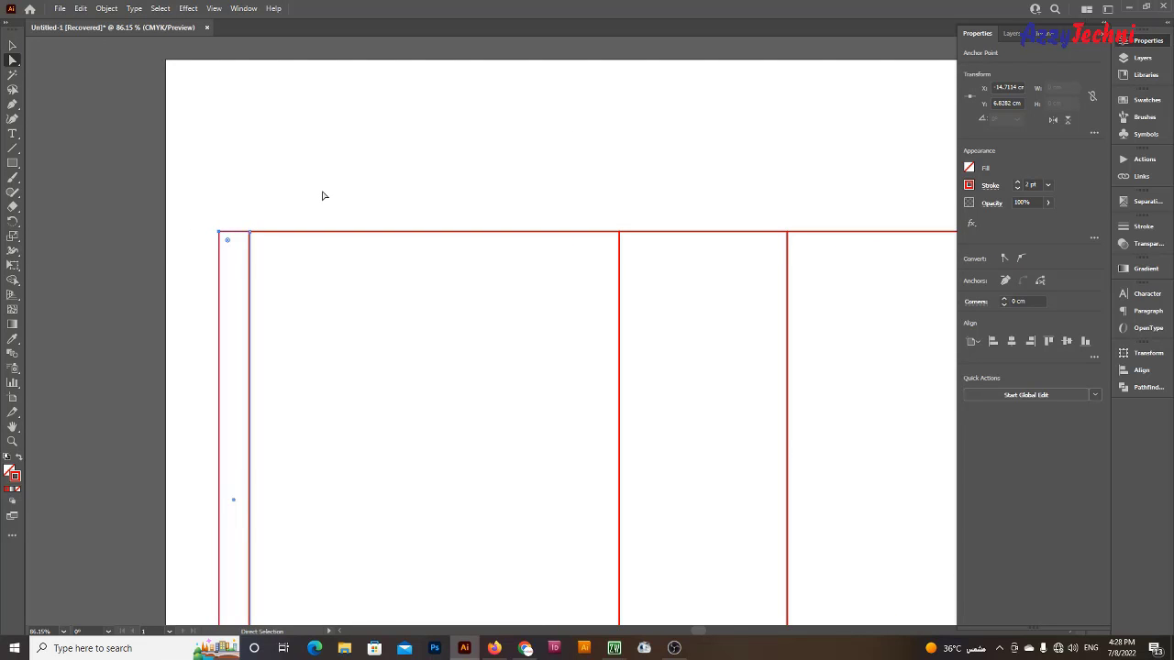
key(Return)
text(-2)
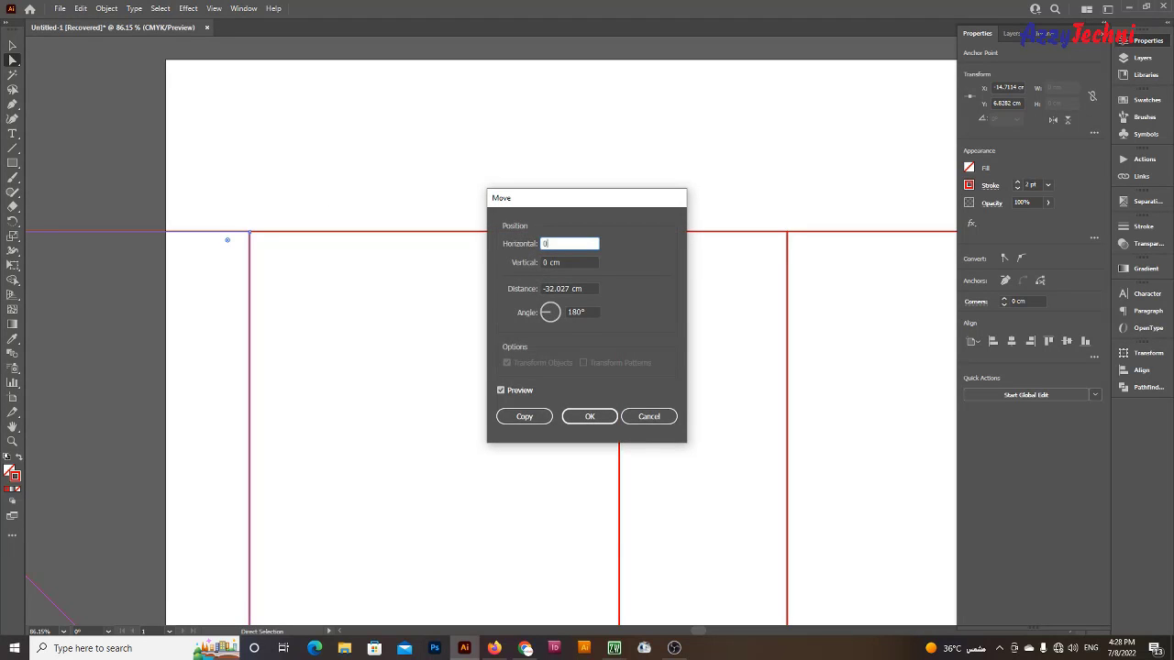
key(Tab)
text(1)
key(Return)
click(419, 471)
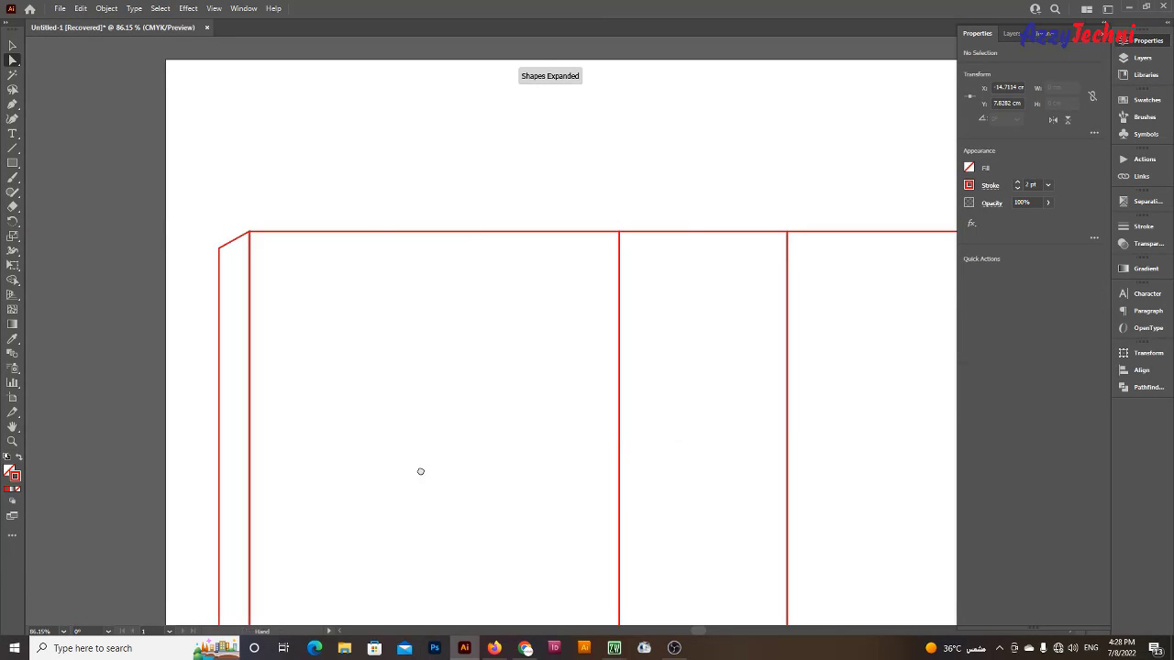
Close the gap between the strip and the first panel at the bottom joint
scroll(422, 351, down, 5)
scroll(422, 351, left, 2)
key(z)
mouse_move(375, 511)
mouse_down()
mouse_move(686, 541)
mouse_move(540, 514)
mouse_up()
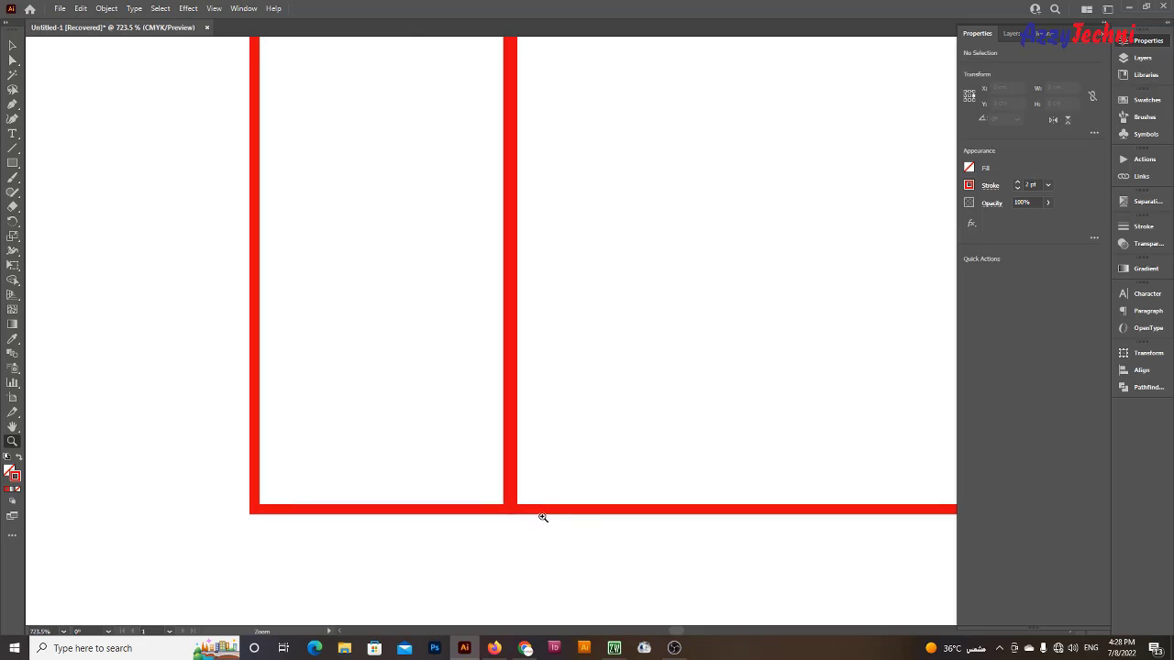
key(v)
key(ctrl+y)
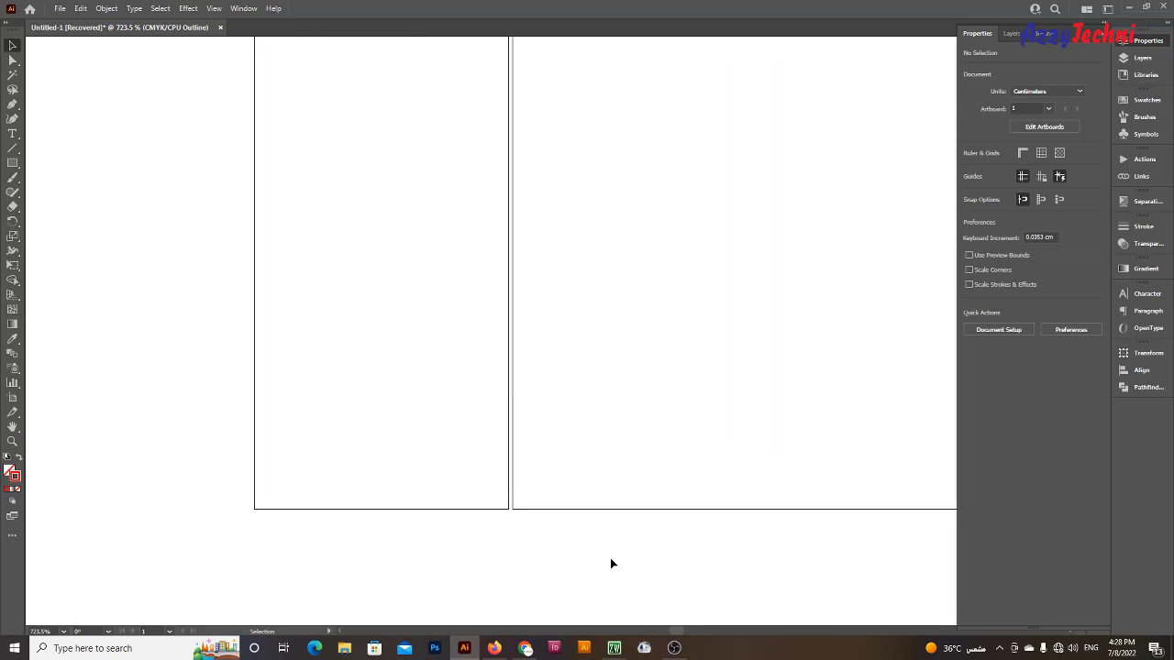
drag(394, 406, 582, 520)
drag(651, 483, 668, 477)
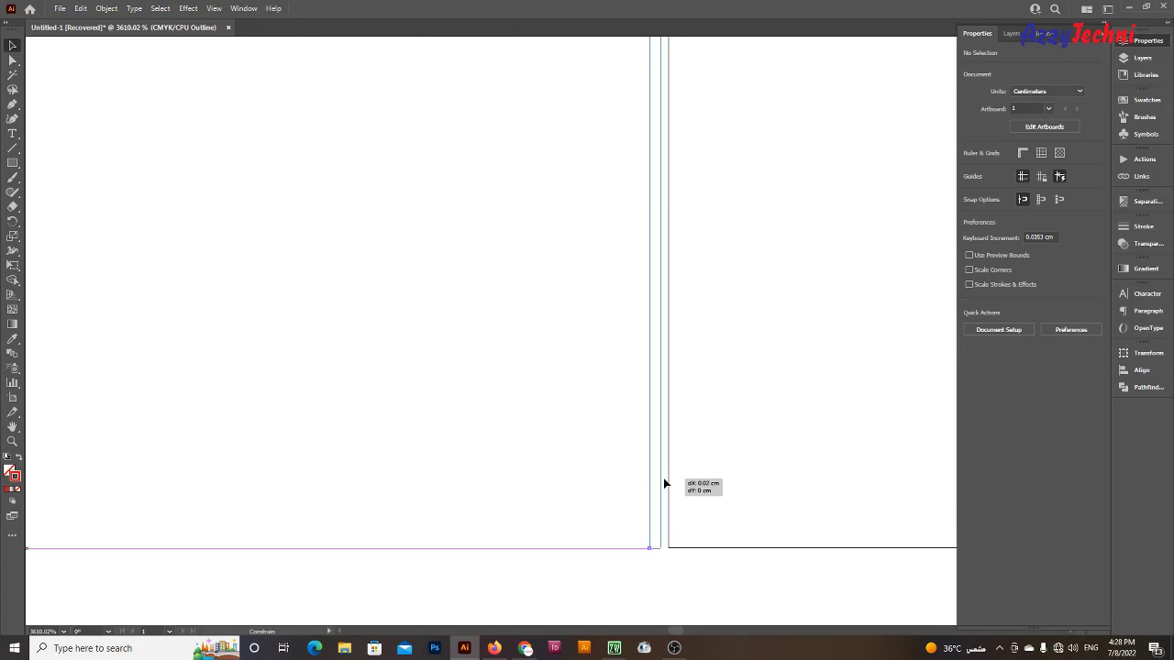
key(a)
key(ctrl+y)
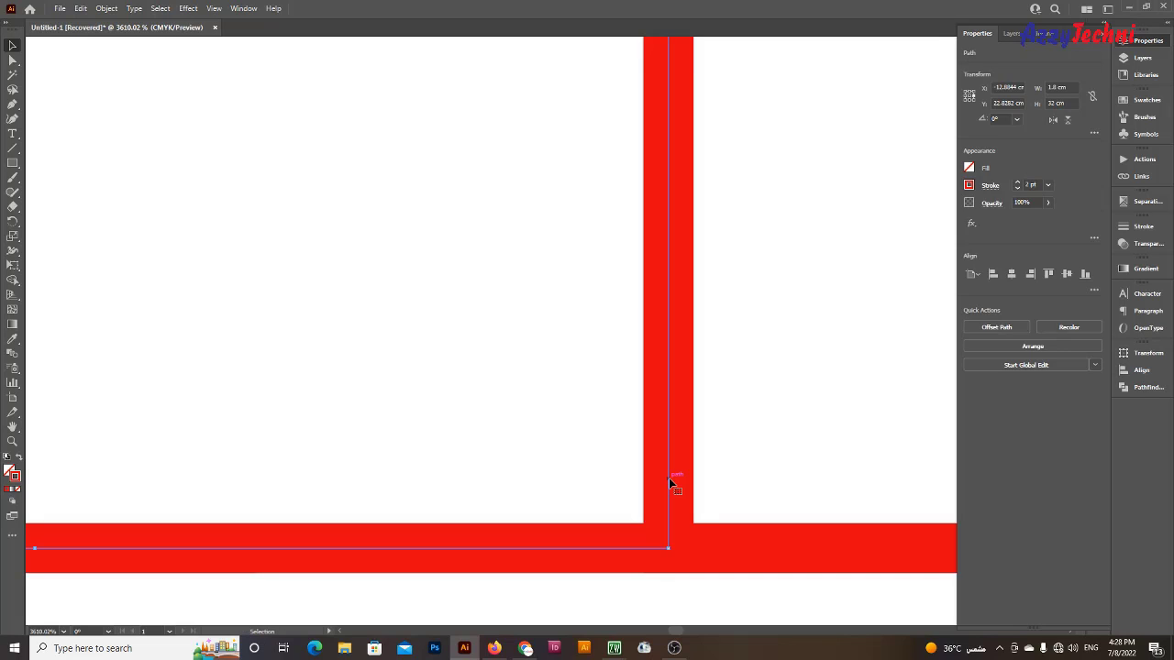
key(v)
key(ctrl+0)
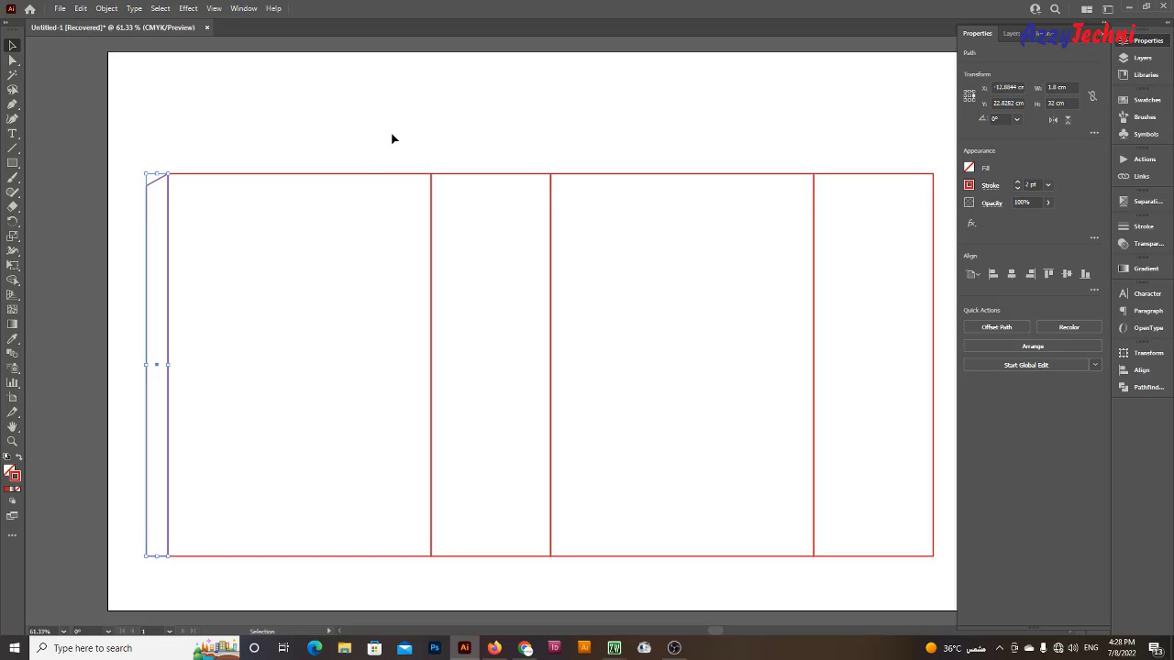
Set the glue flap width to 2 cm and raise its bottom-left corner by 0.7 cm
click(1073, 87)
text(2)
key(Return)
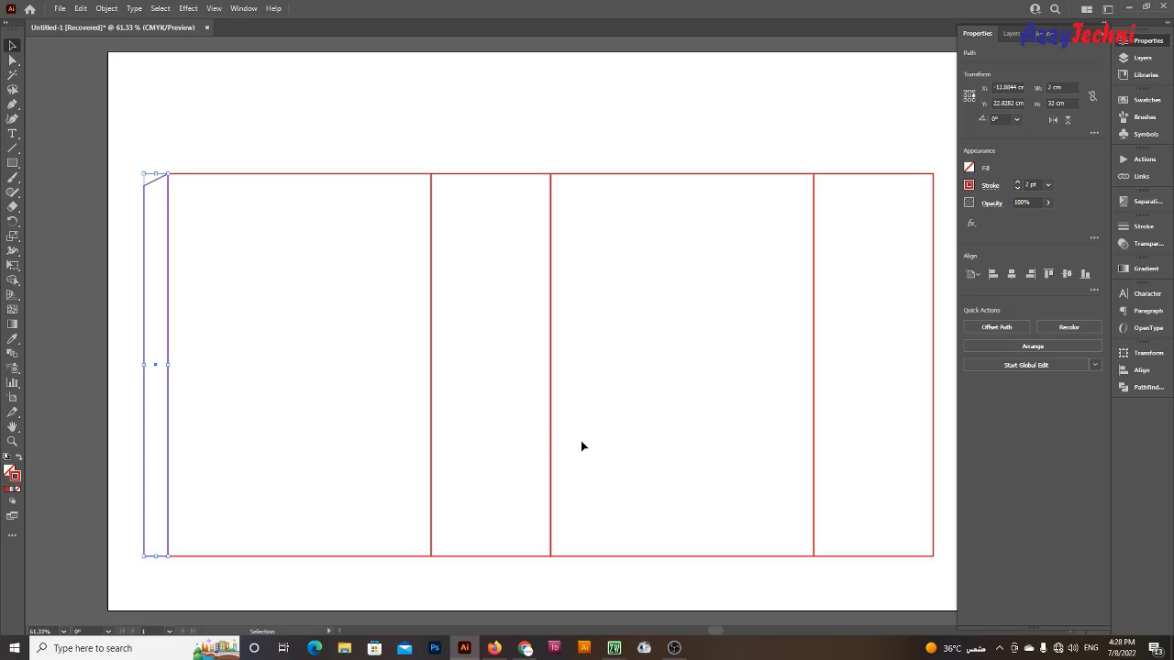
key(a)
click(394, 381)
drag(138, 541, 157, 567)
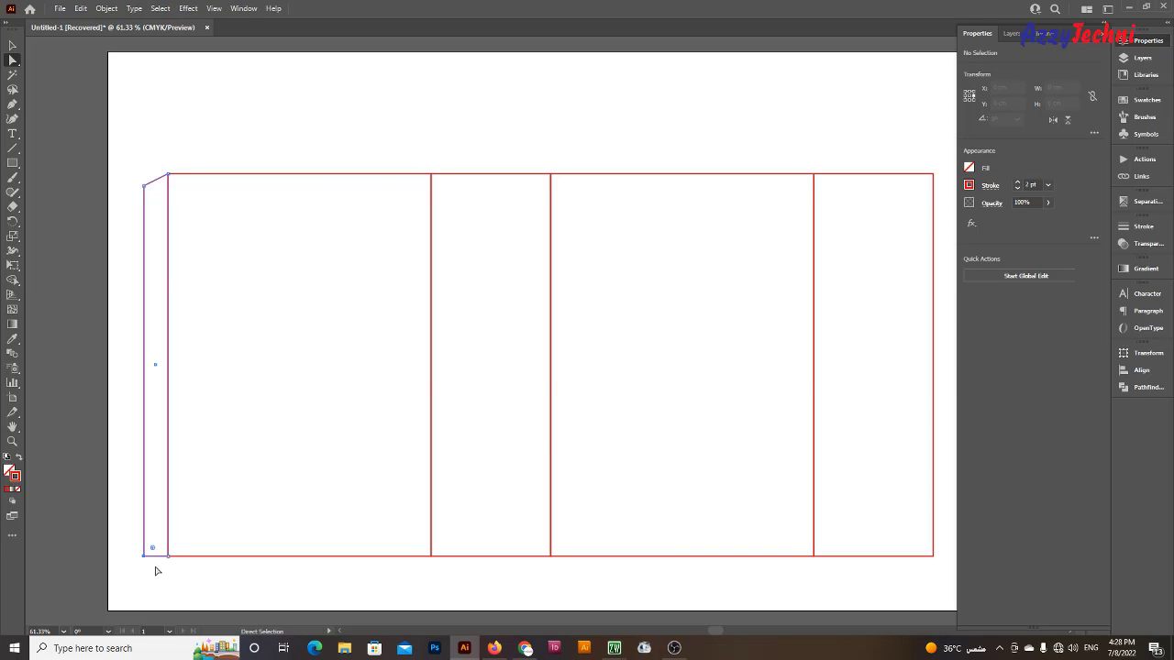
key(Return)
text(0)
key(Tab)
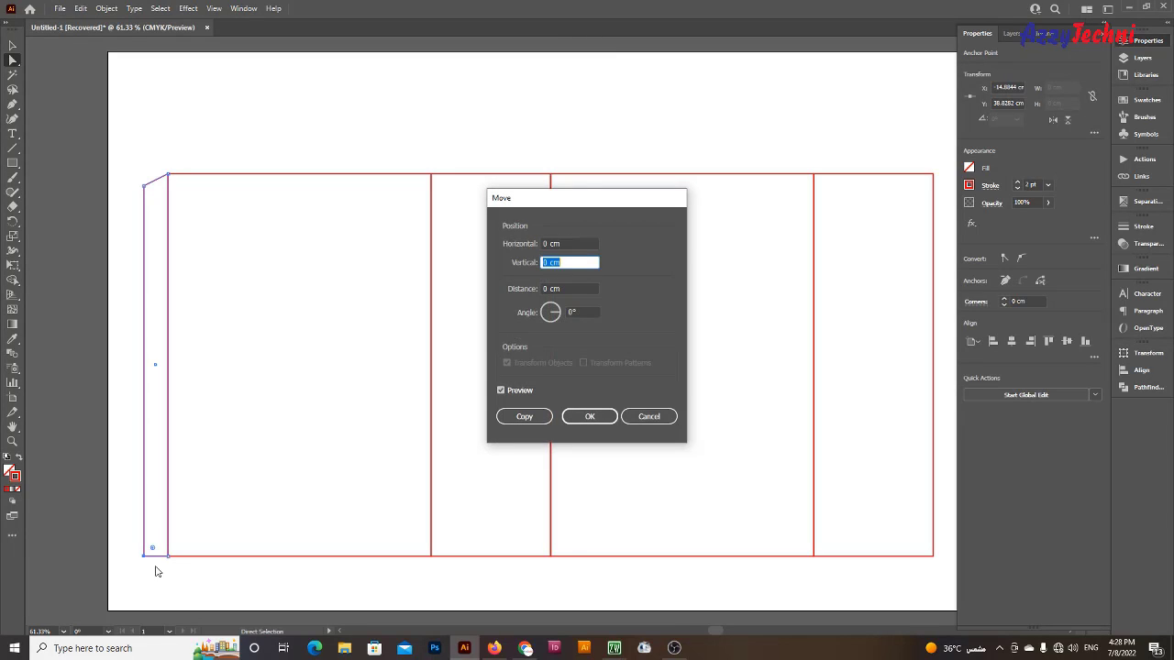
text(-0.7)
key(Return)
Move the whole dieline slightly lower on the artboard
key(v)
click(320, 394)
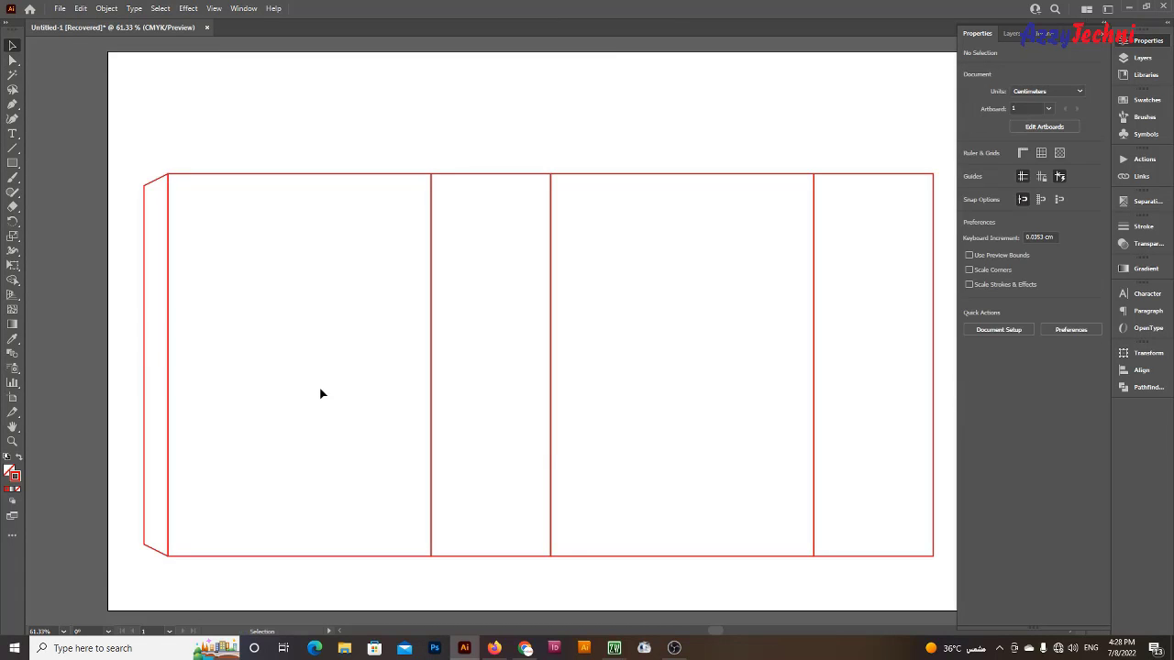
scroll(320, 393, down, 1)
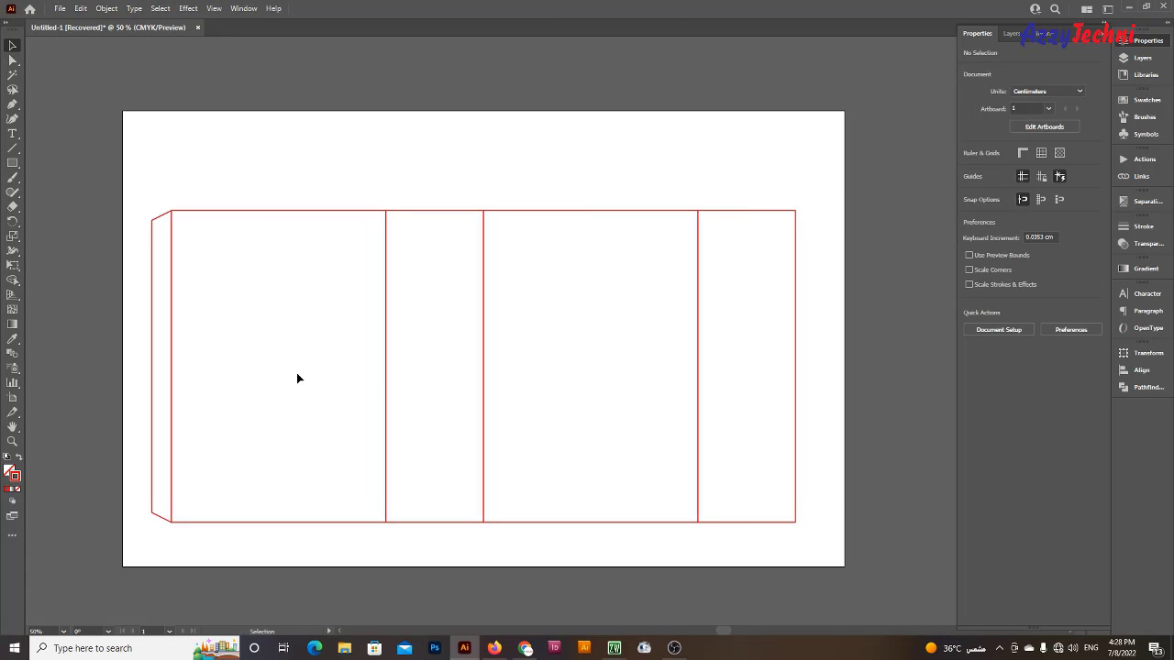
key(ctrl+y)
key(ctrl+y)
drag(572, 295, 437, 315)
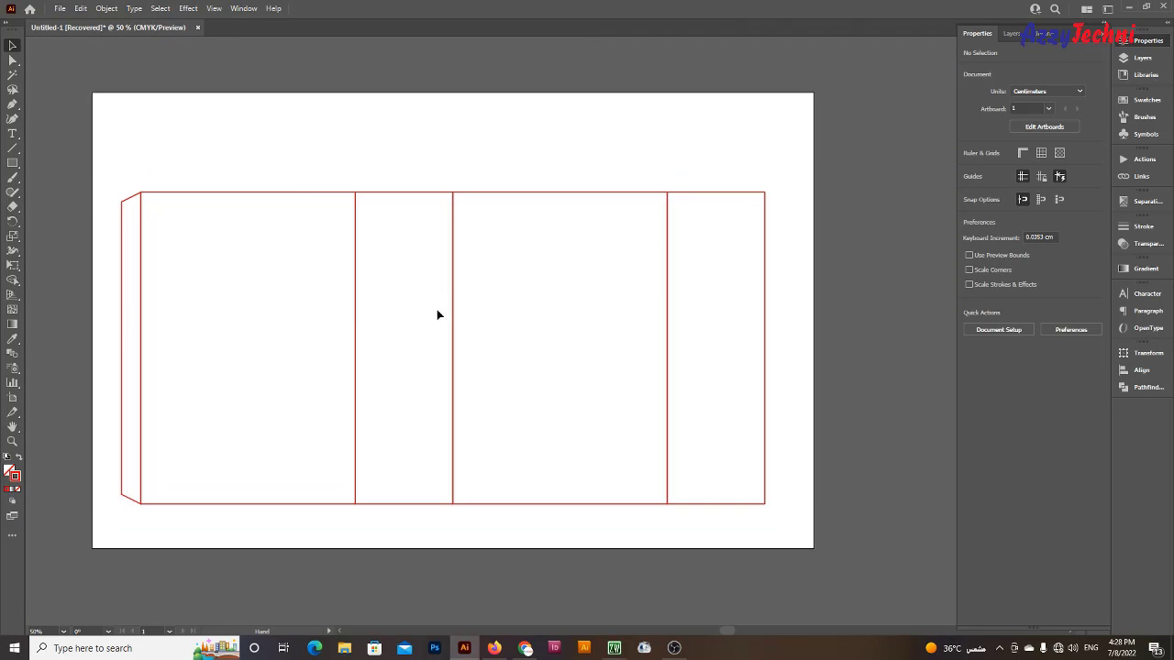
drag(102, 150, 816, 558)
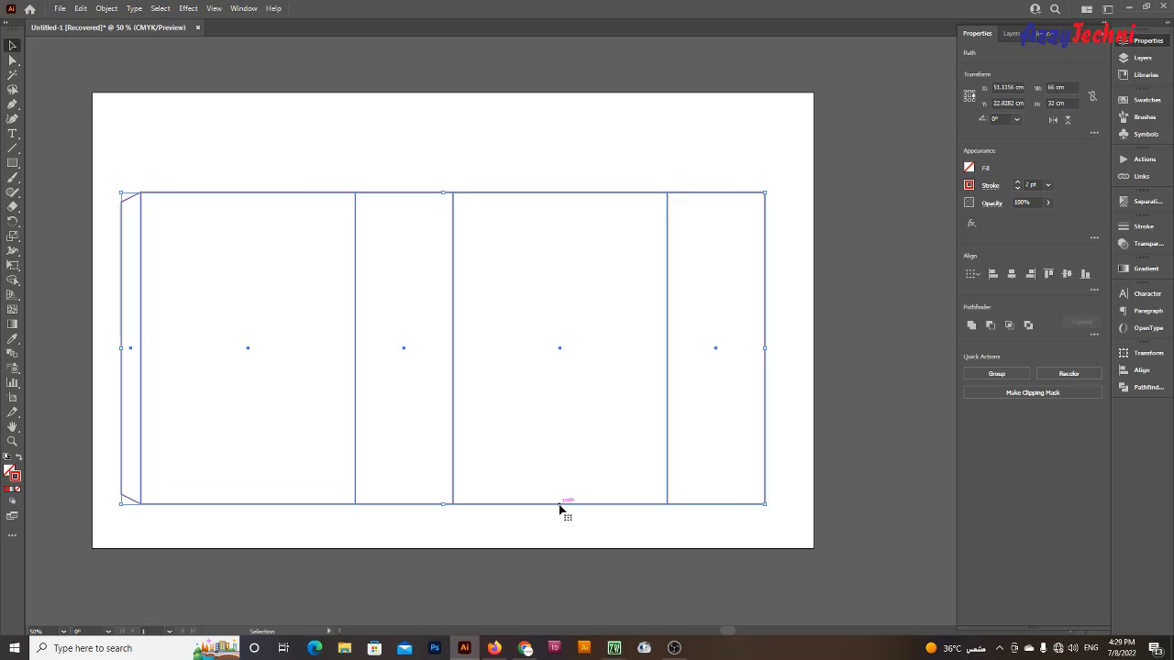
drag(559, 506, 559, 534)
click(503, 490)
scroll(351, 144, up, 1)
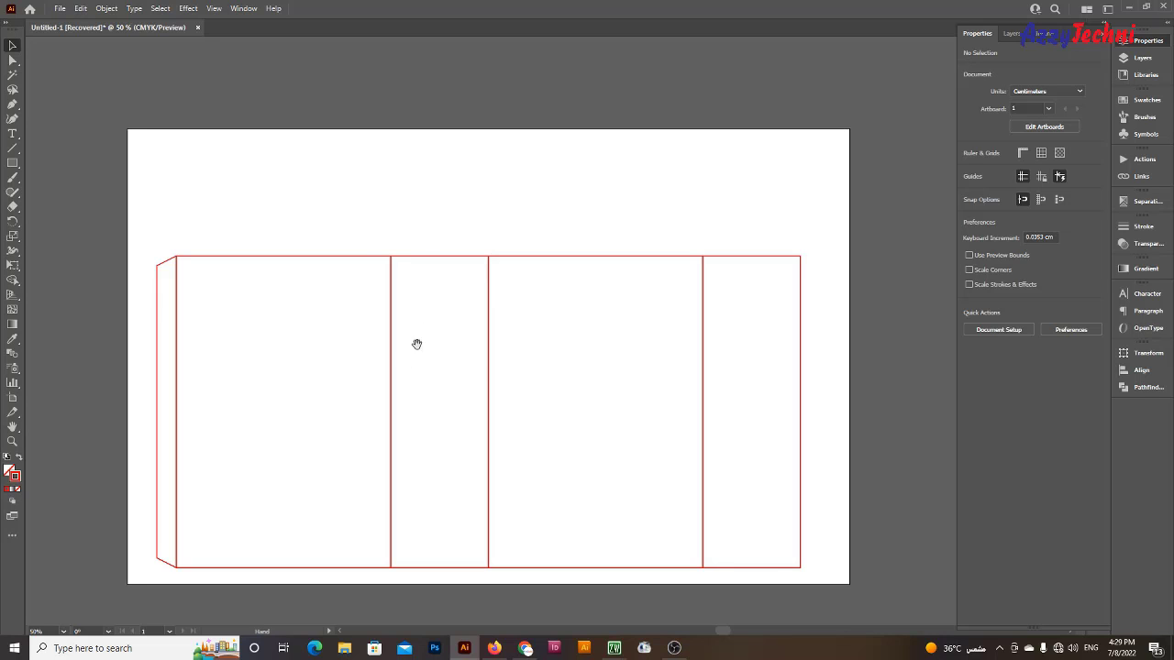
Copy a panel rectangle above the first large panel and narrow it to that panel's width
drag(419, 340, 487, 427)
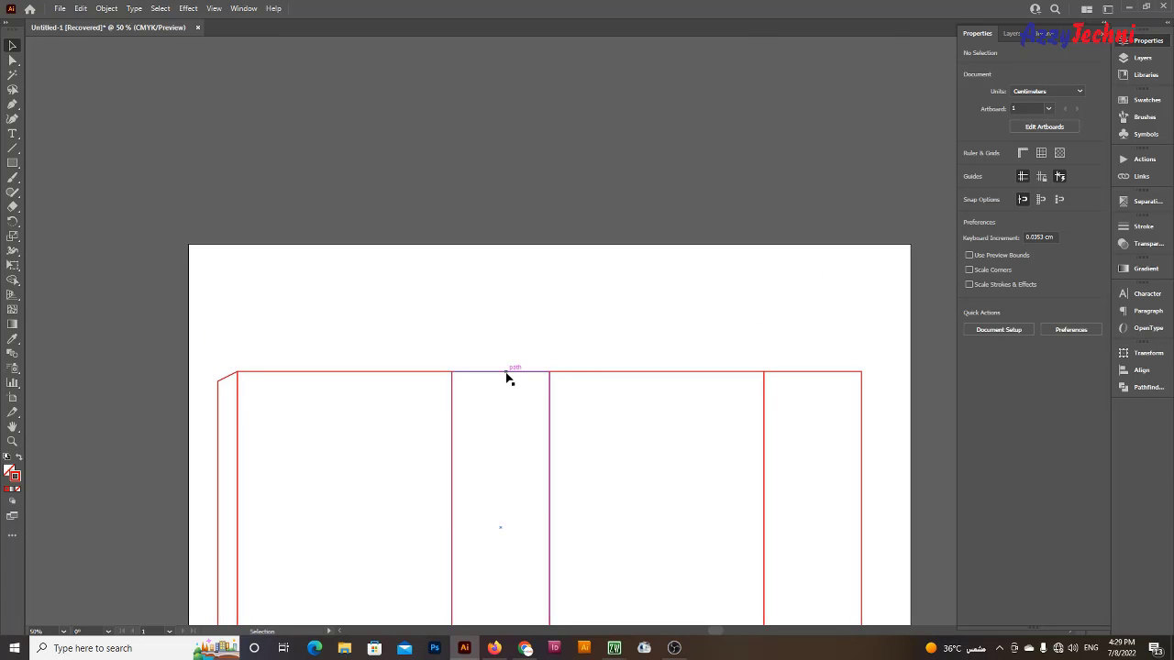
mouse_move(504, 375)
mouse_down()
mouse_move(358, 270)
mouse_move(484, 468)
mouse_up()
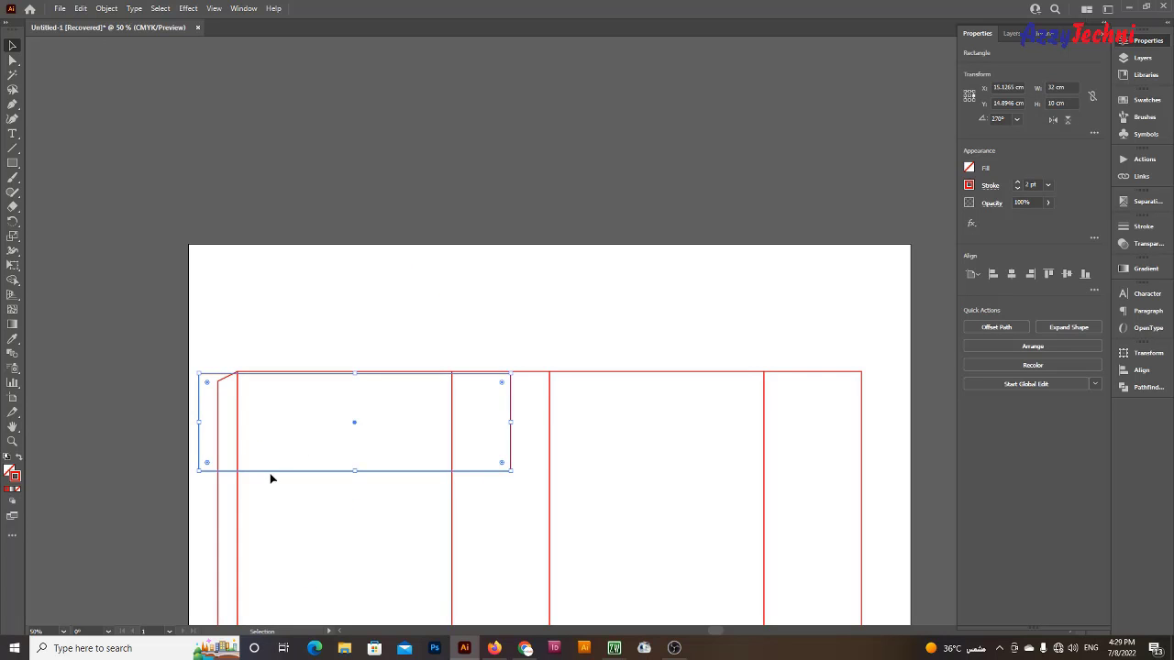
drag(268, 471, 317, 351)
key(z)
mouse_move(219, 344)
mouse_down()
mouse_move(374, 390)
mouse_move(358, 446)
mouse_up()
key(ctrl+0)
drag(613, 256, 591, 253)
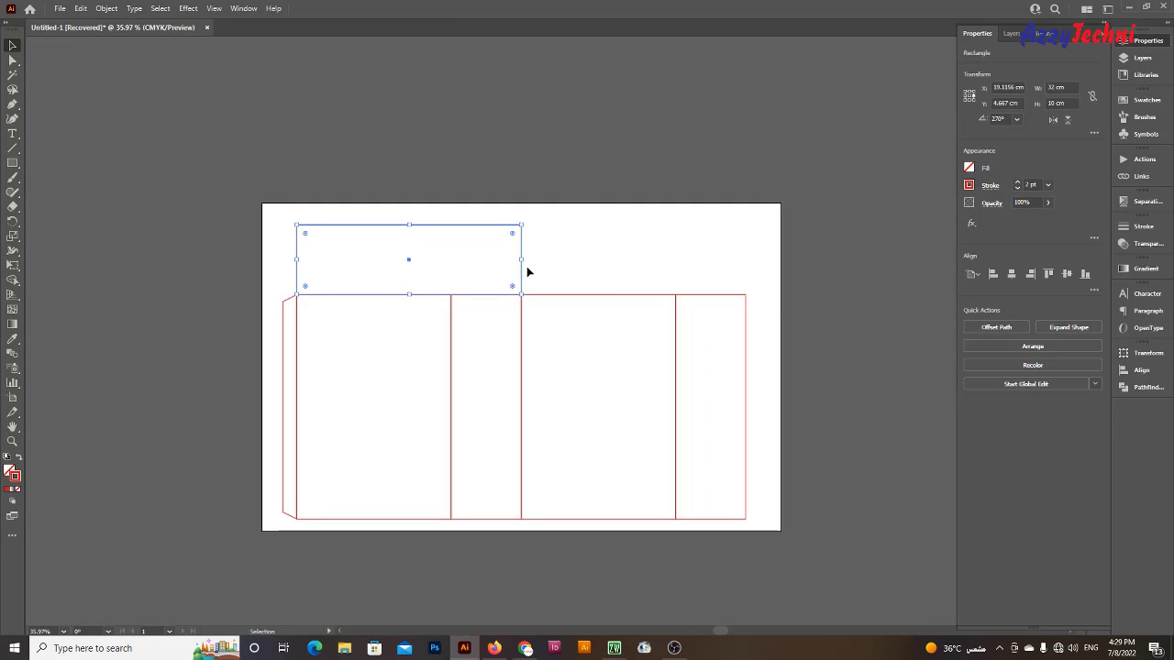
drag(521, 260, 453, 273)
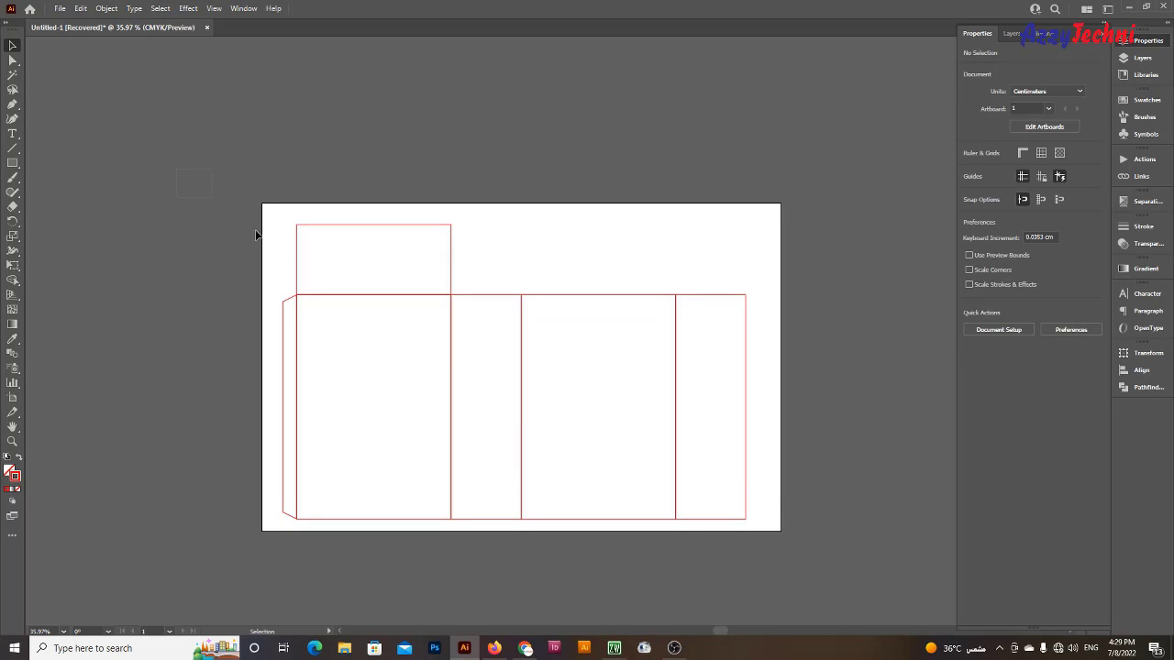
drag(257, 236, 828, 556)
Apply Round Join to all dieline strokes and check the rounding at the glue flap corner
click(1143, 226)
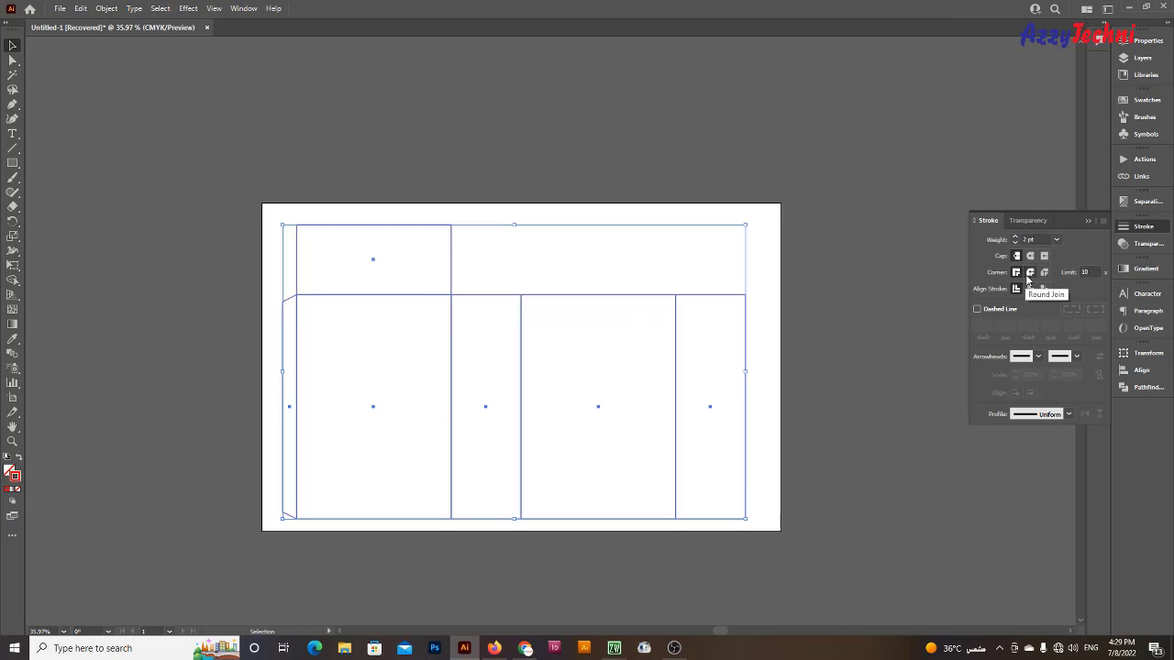
click(1031, 276)
click(538, 281)
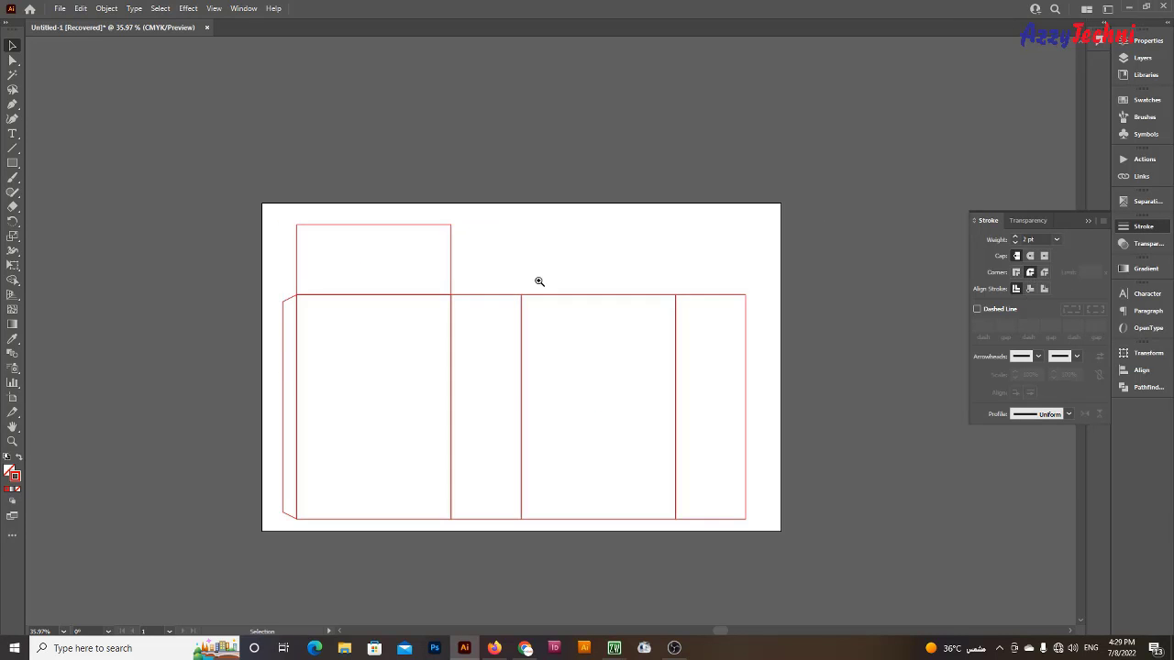
key(z)
click(435, 370)
mouse_move(434, 370)
mouse_down()
mouse_move(679, 413)
mouse_move(666, 358)
mouse_up()
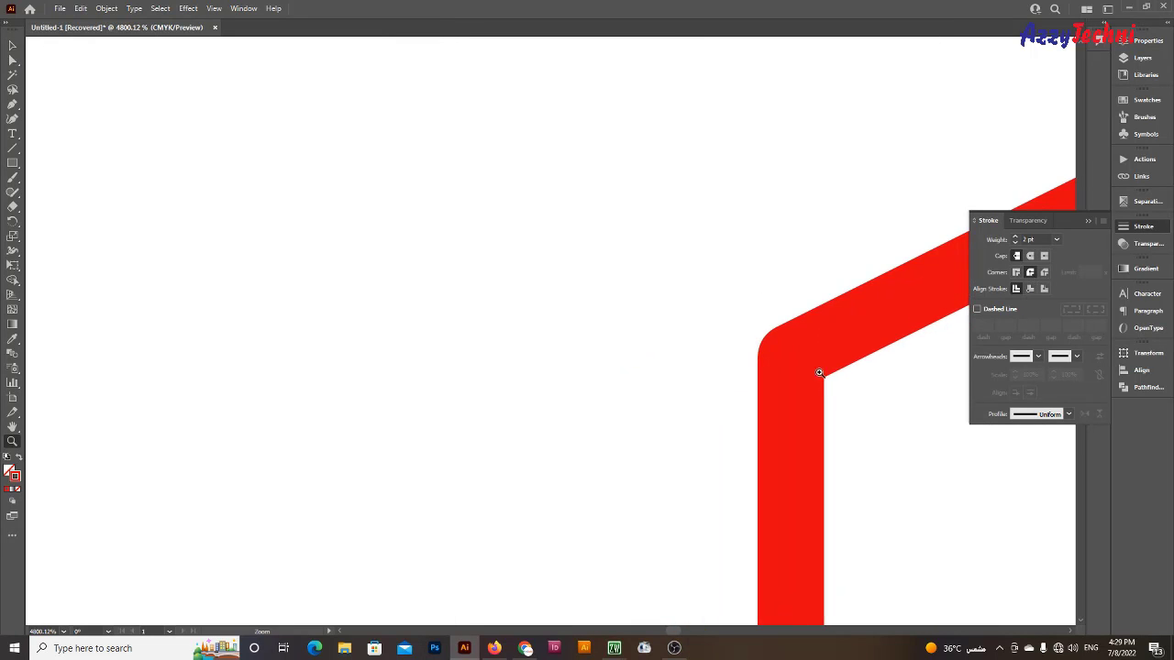
key(ctrl+0)
key(v)
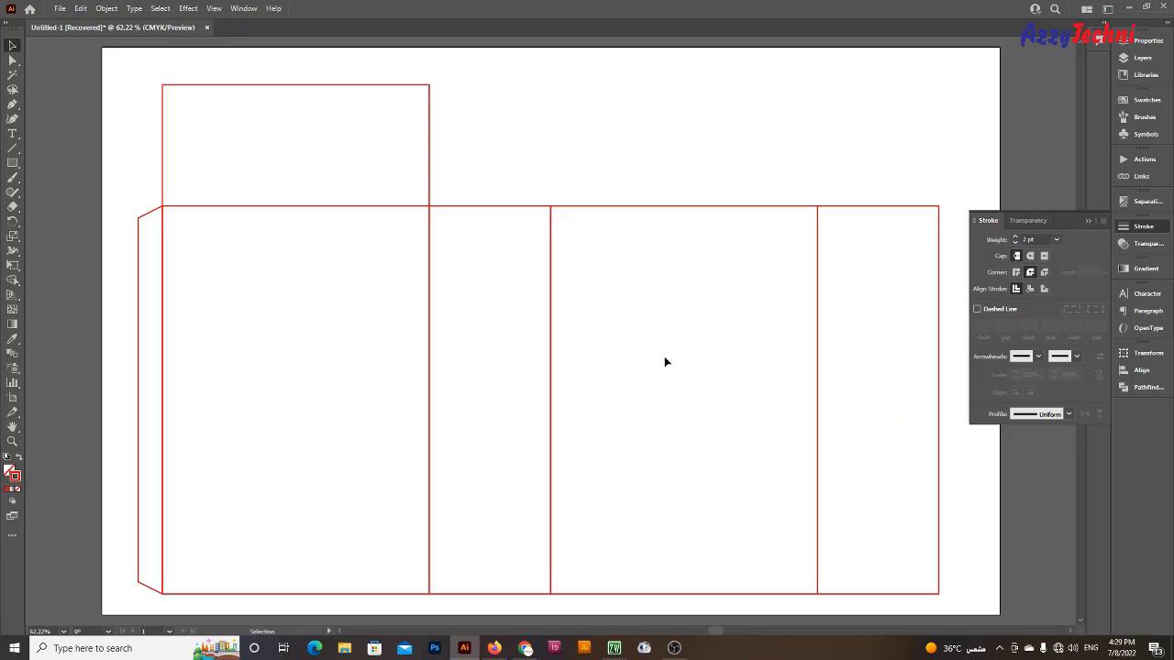
key(ctrl+minus)
drag(659, 357, 659, 348)
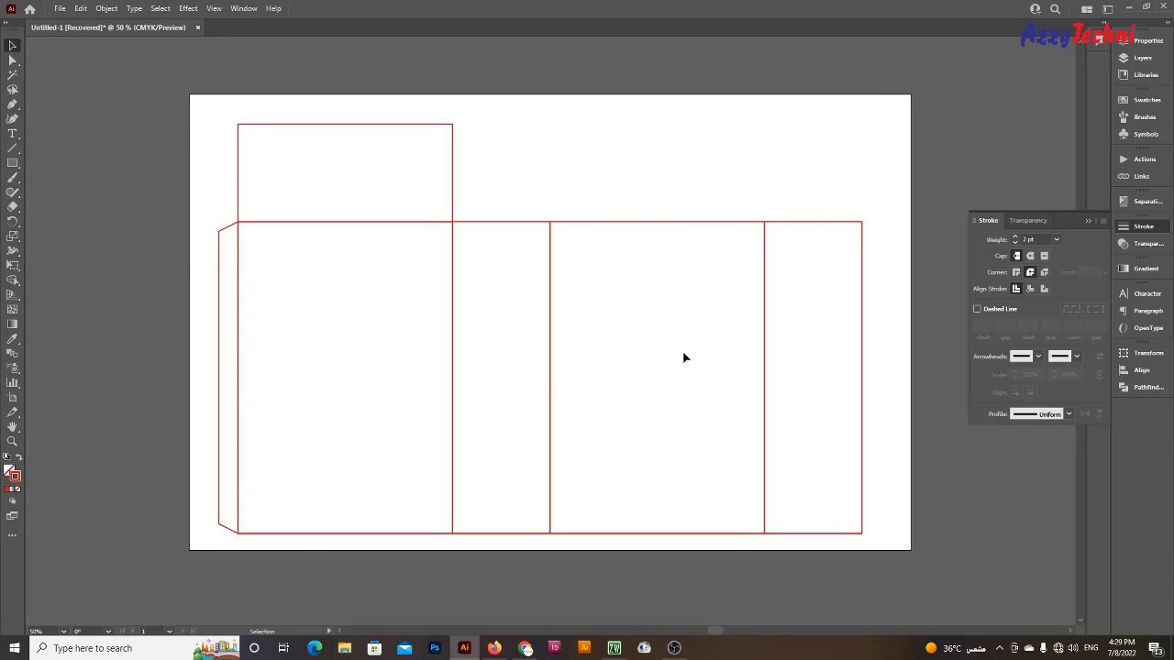
key(ctrl+minus)
Enlarge the artboard around the dieline and shift the dieline left and down
key(shift+o)
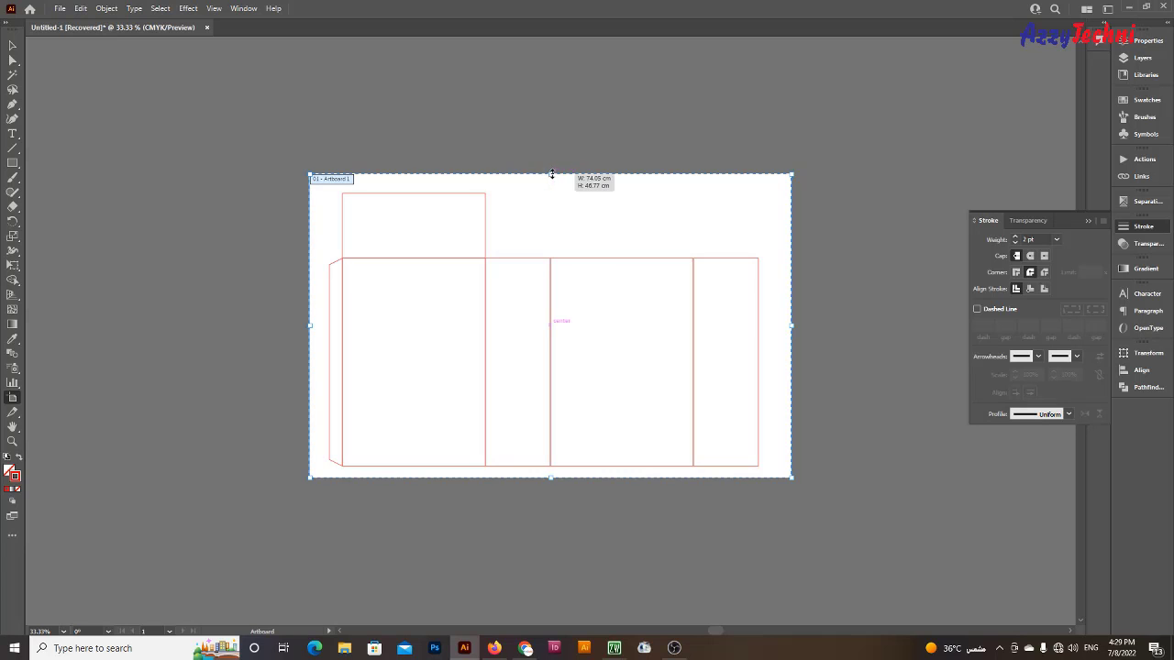
drag(548, 176, 550, 144)
key(v)
drag(286, 179, 896, 532)
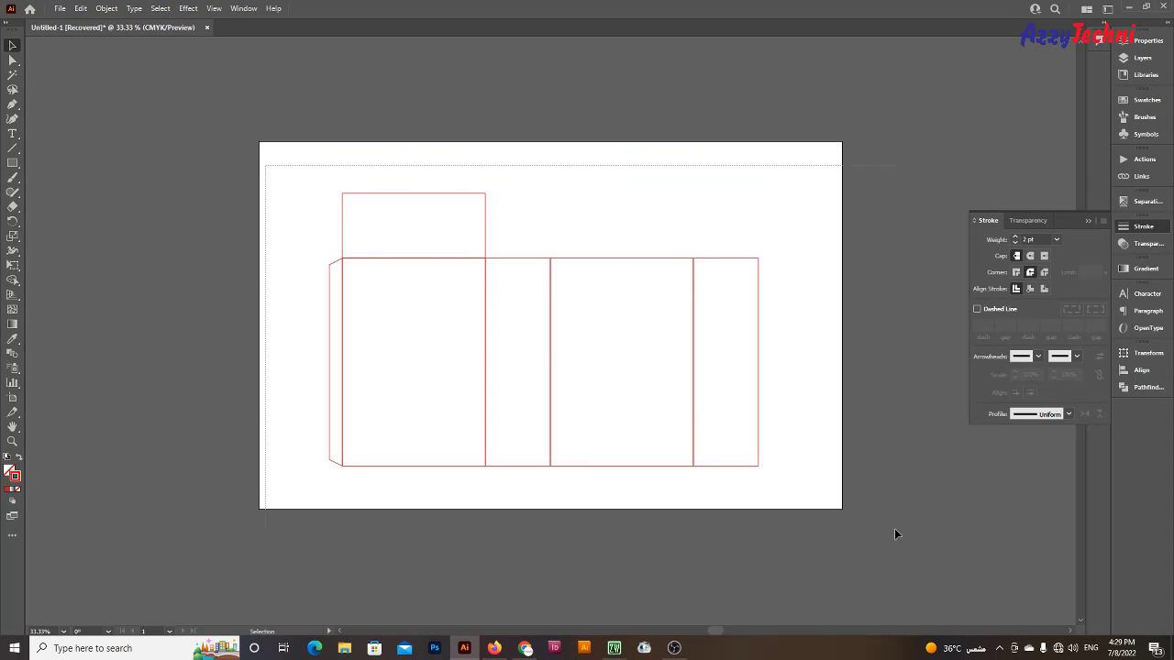
drag(629, 471, 586, 489)
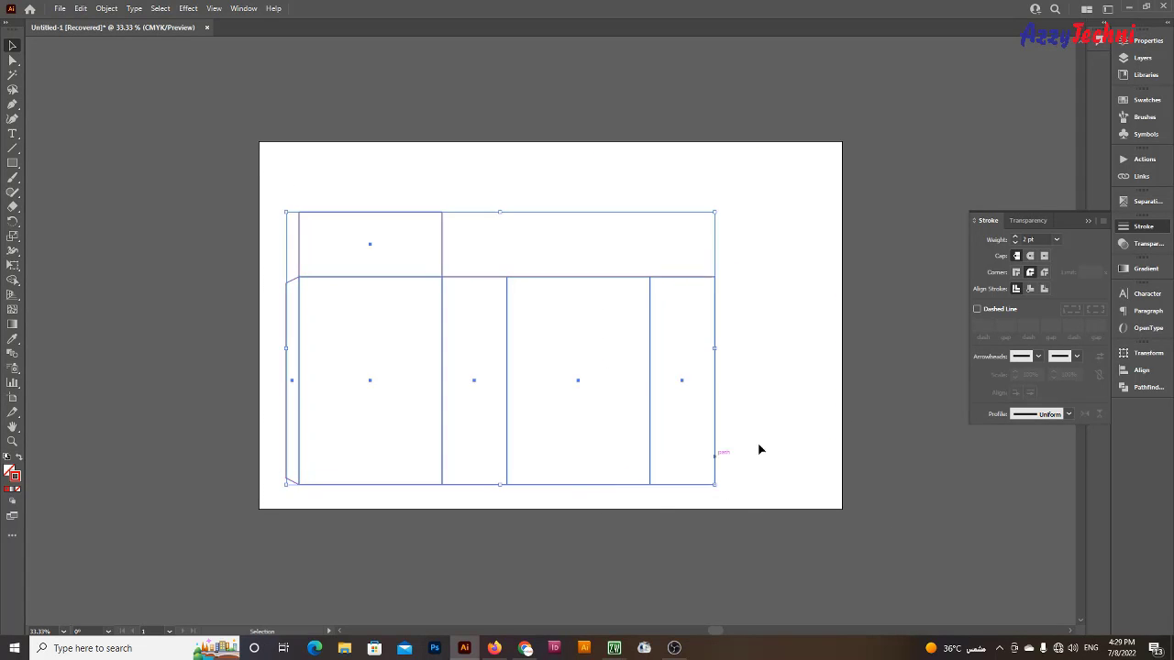
Pull the artboard's right edge in toward the dieline and move the whole dieline up
key(shift+o)
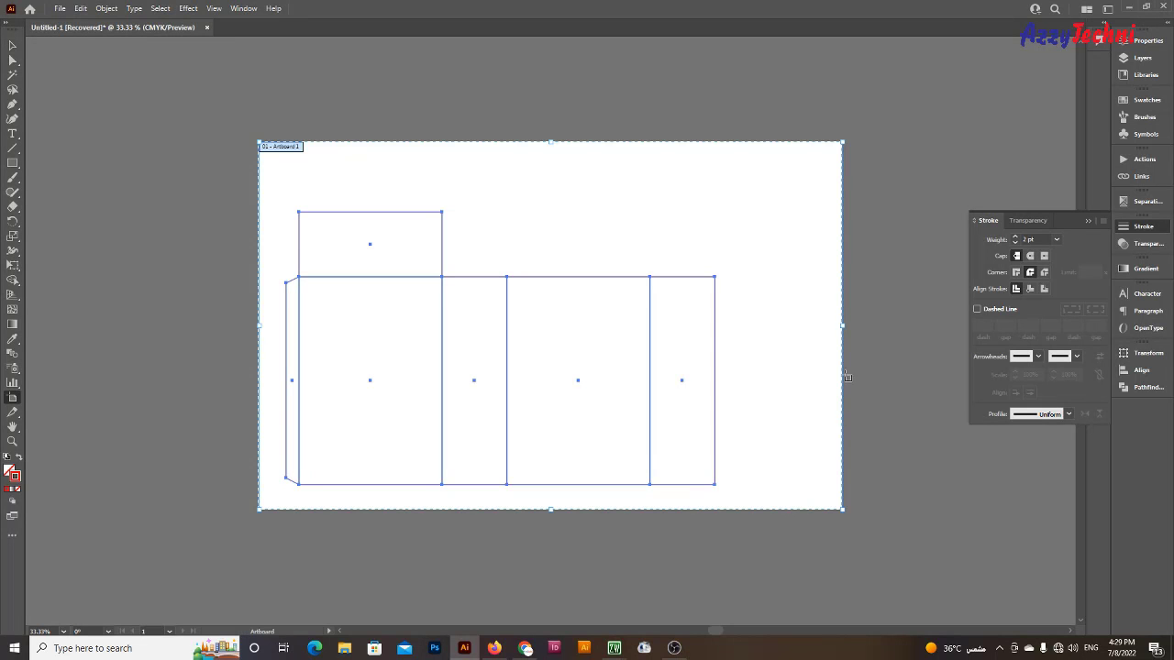
drag(842, 325, 761, 325)
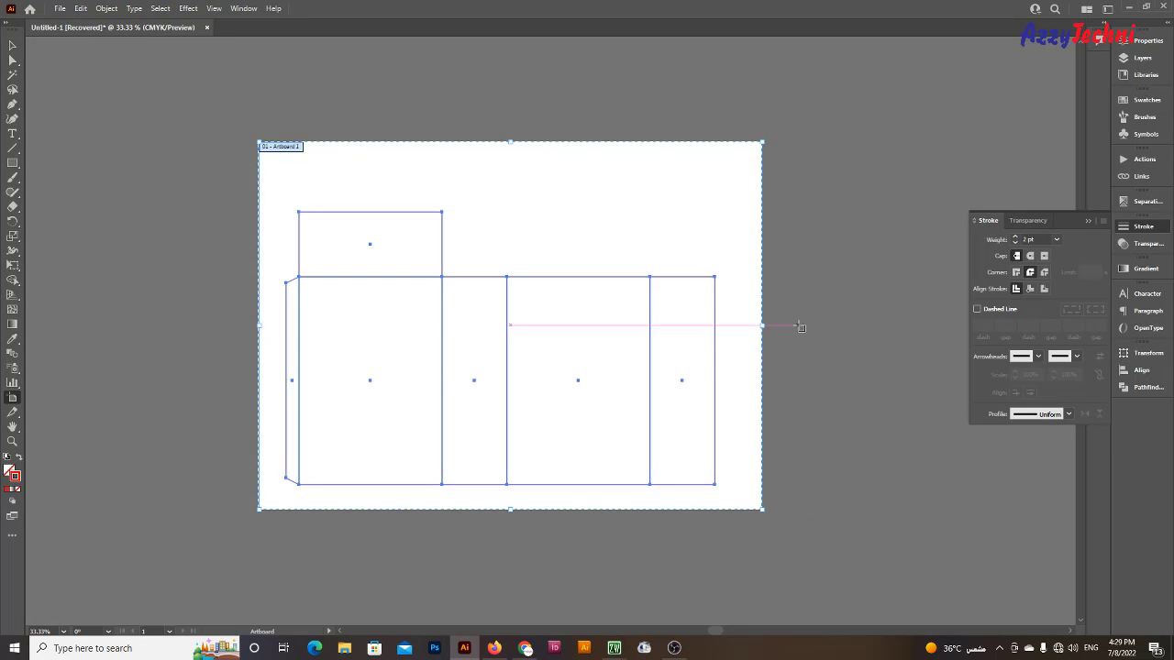
key(v)
drag(747, 182, 270, 471)
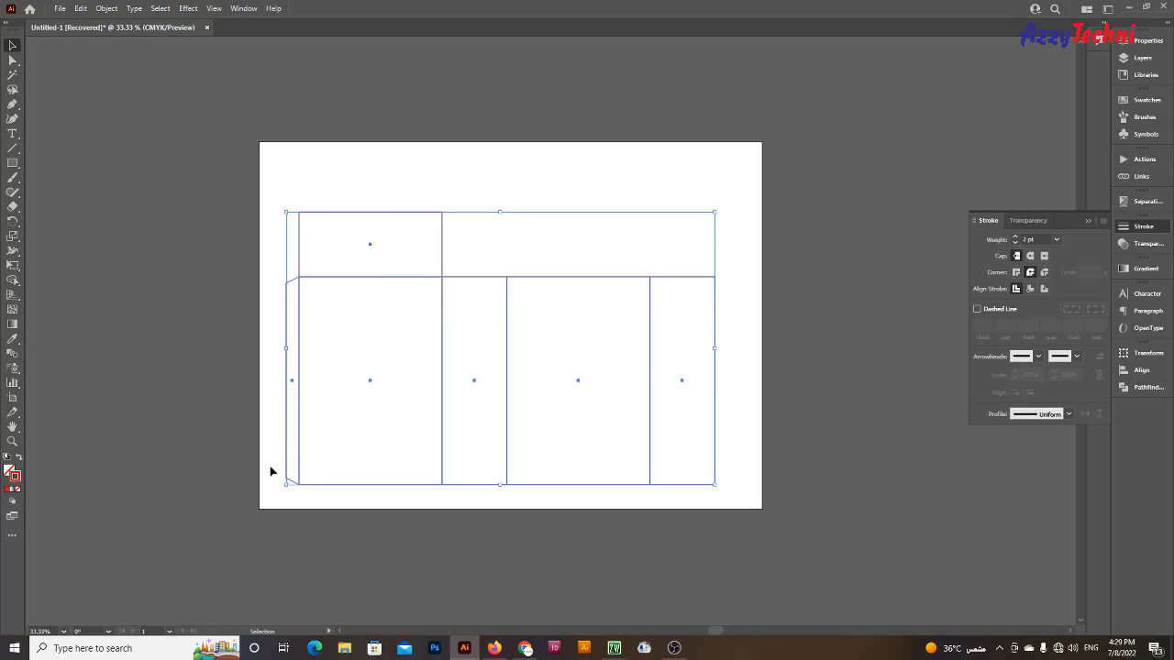
click(369, 266)
drag(260, 177, 766, 490)
drag(572, 484, 572, 462)
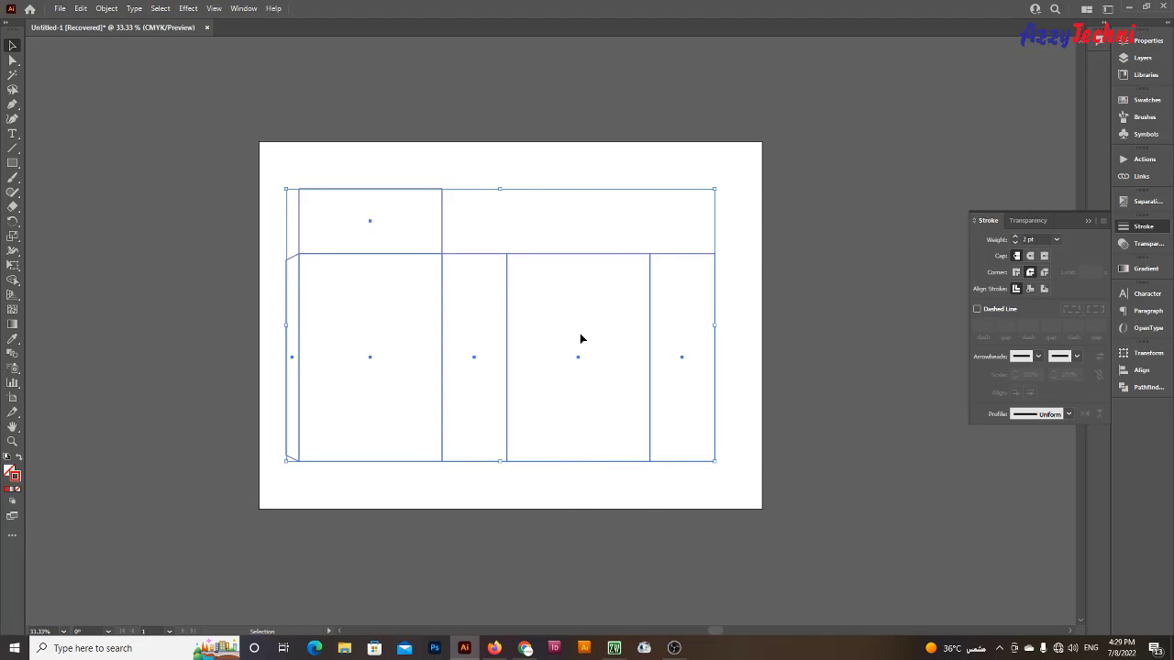
click(217, 118)
key(z)
mouse_move(262, 223)
mouse_down()
mouse_move(407, 226)
mouse_move(563, 278)
mouse_up()
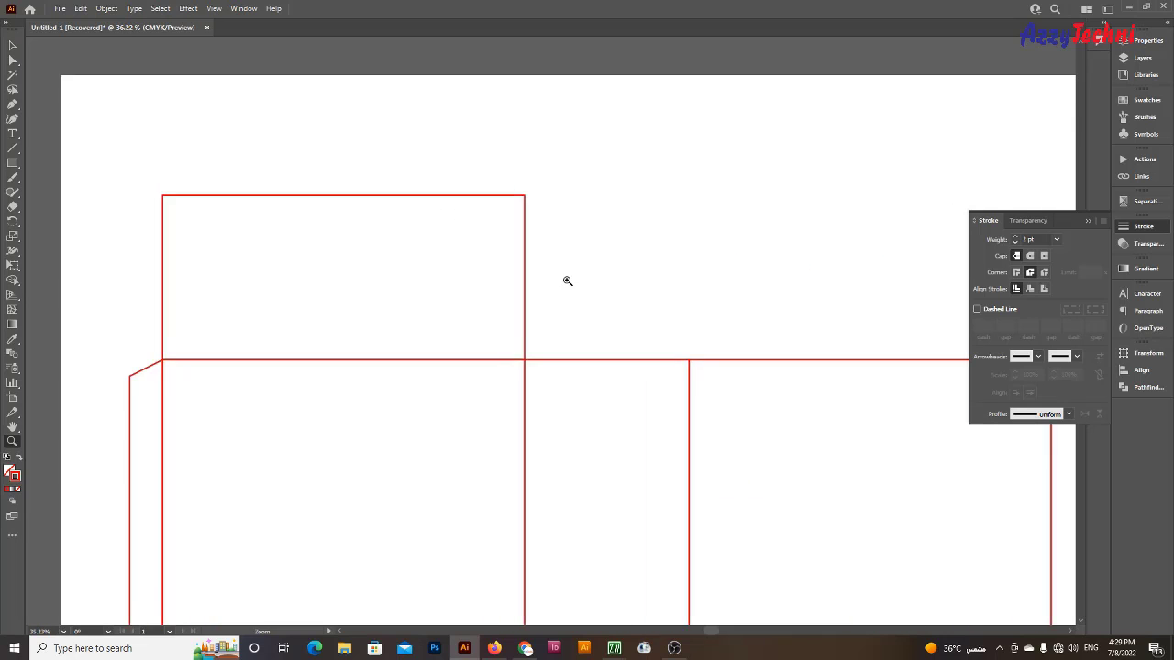
Set the top flap rectangle's height to 9.9 cm
key(v)
drag(618, 320, 652, 425)
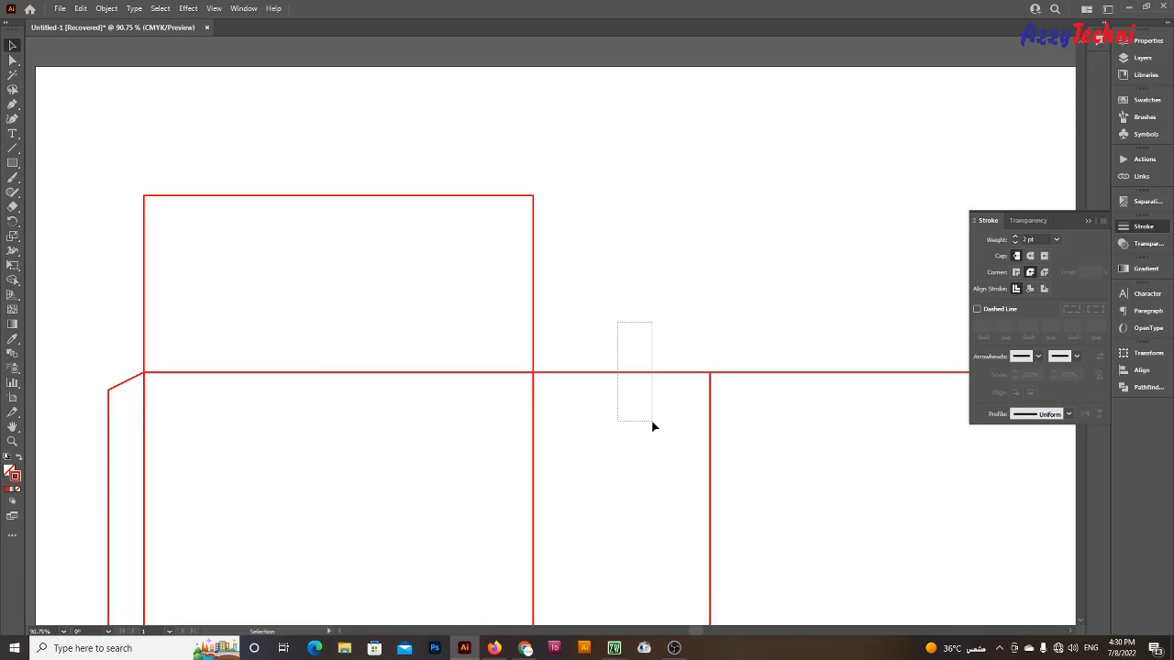
drag(554, 152, 464, 279)
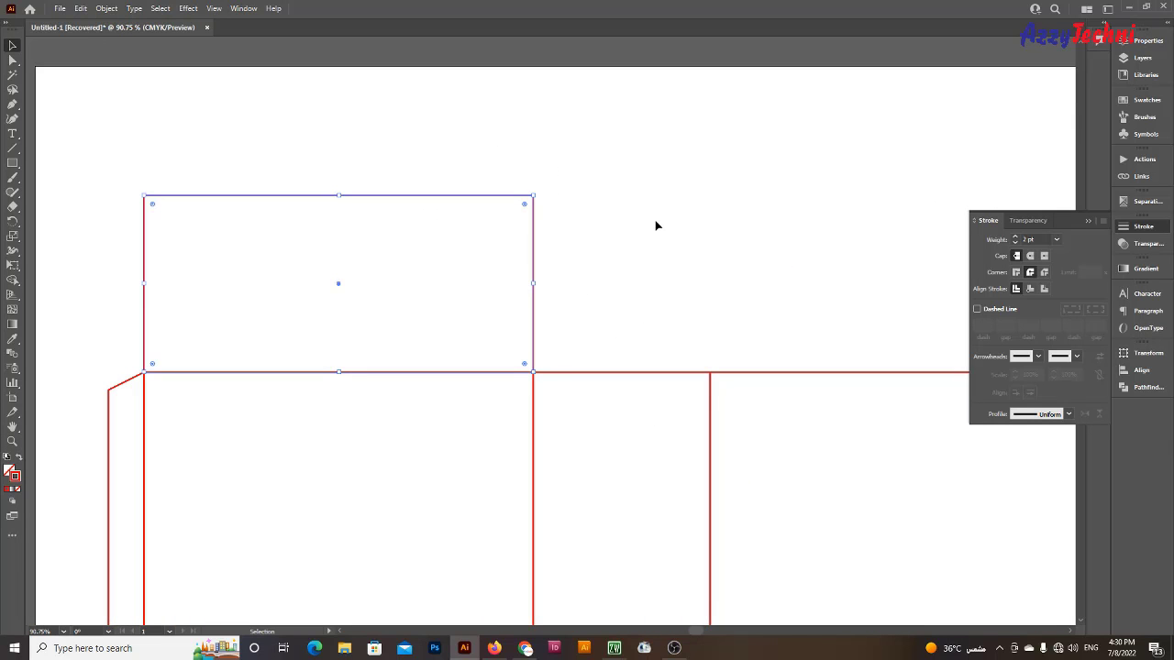
click(1146, 41)
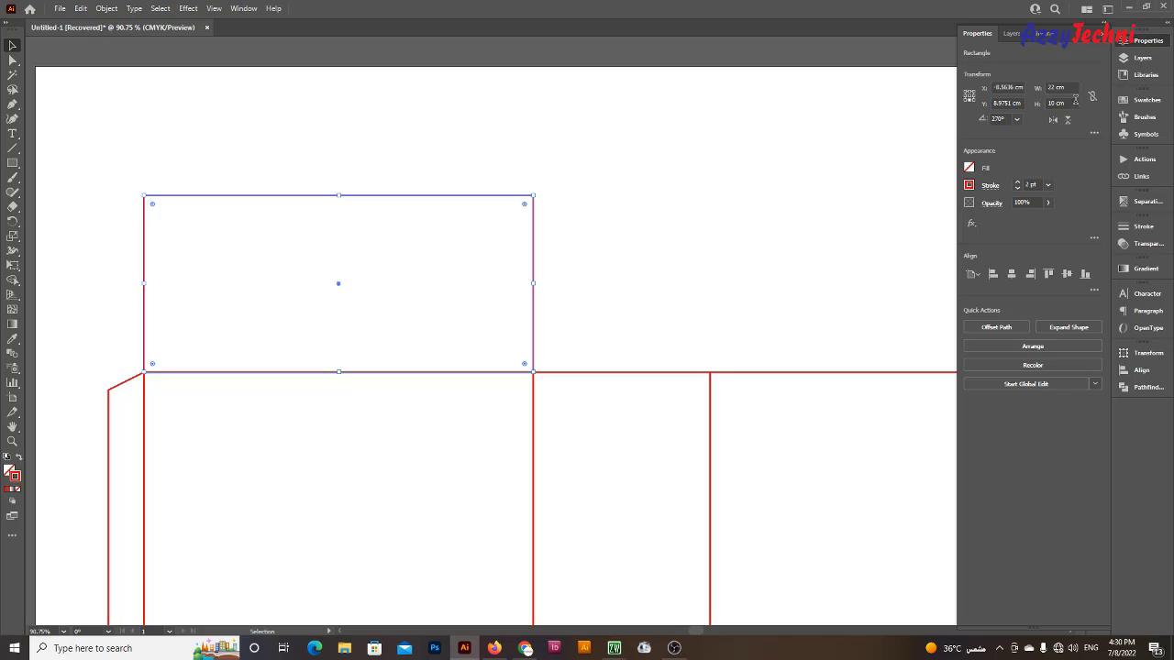
click(1060, 102)
text(9.9)
key(Return)
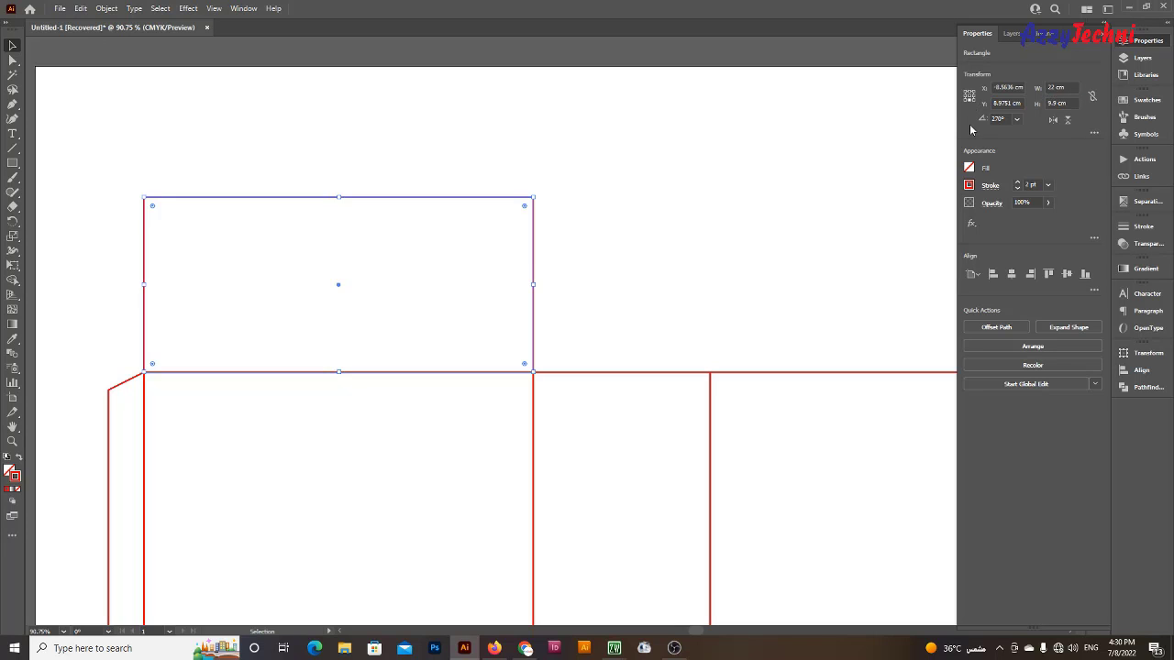
click(694, 220)
scroll(521, 440, up, 3)
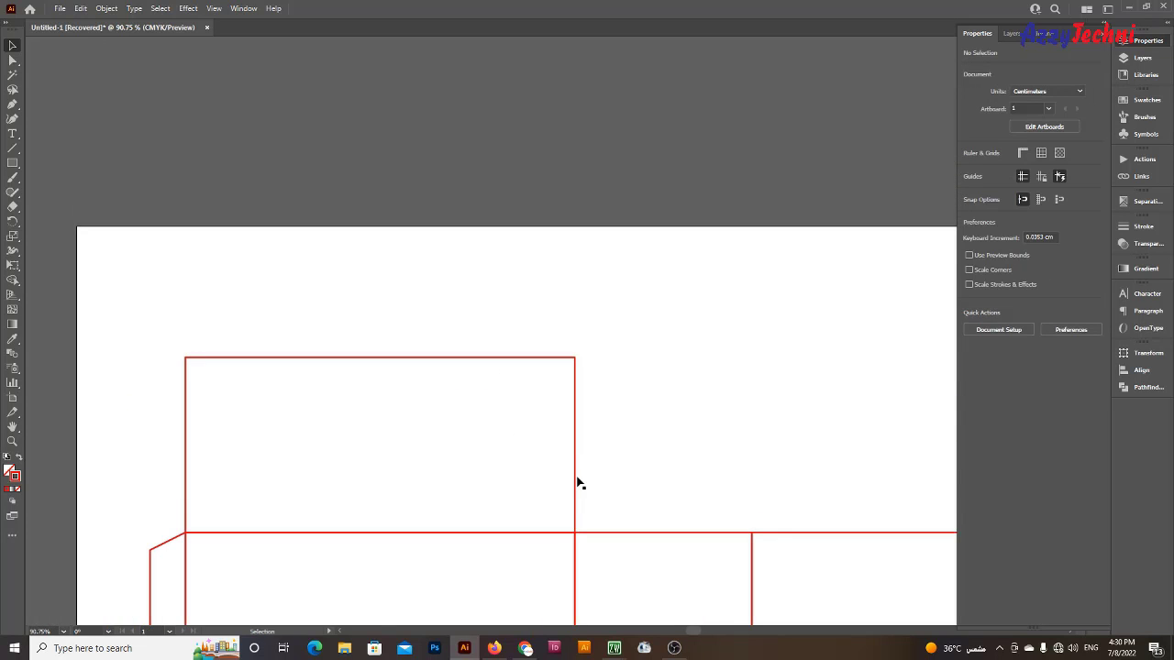
Alt-drag a copy of the top flap straight up and shrink it to a 2.5 cm tall strip
drag(577, 474, 572, 307)
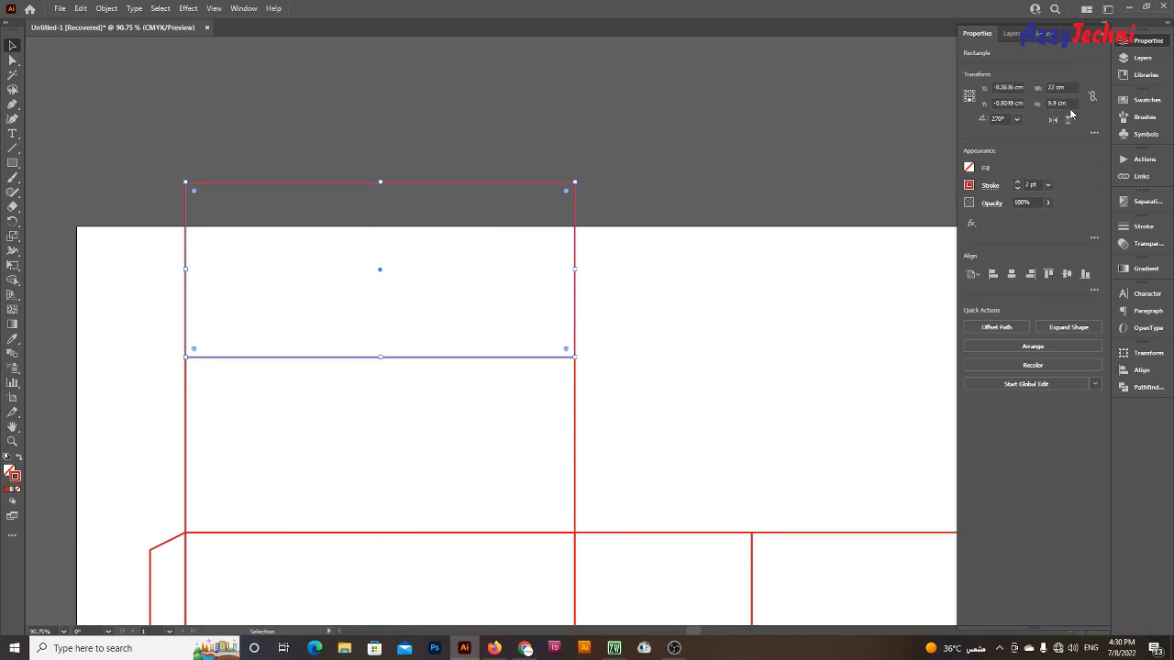
click(1060, 102)
text(2)
key(Return)
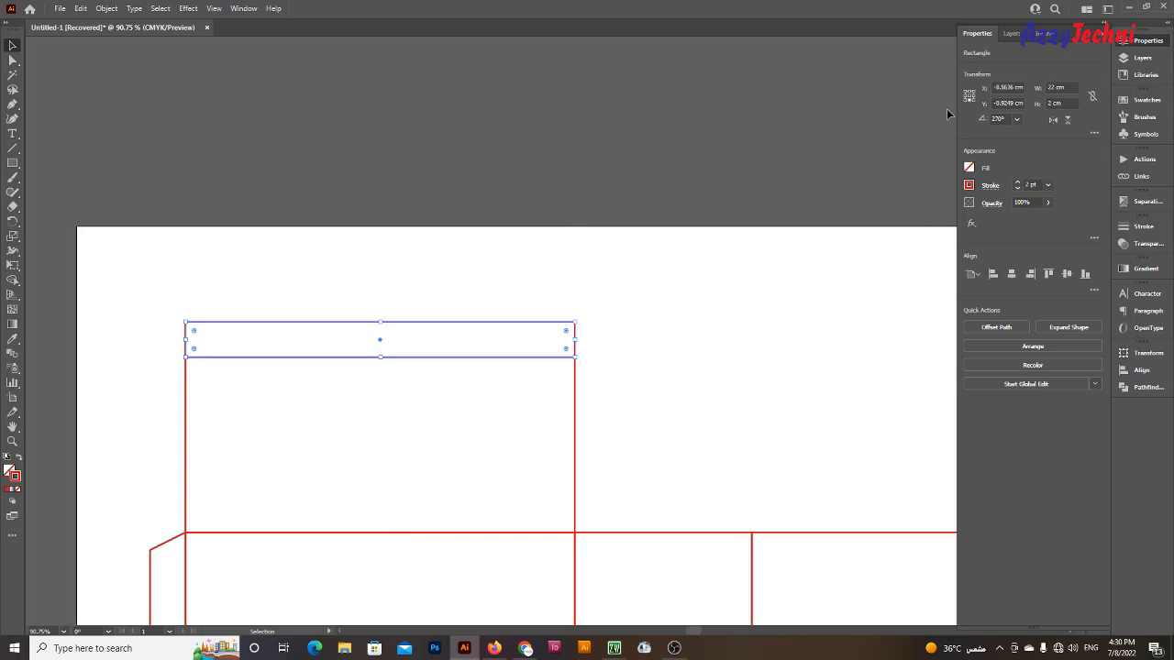
click(677, 417)
scroll(450, 317, up, 2)
click(418, 350)
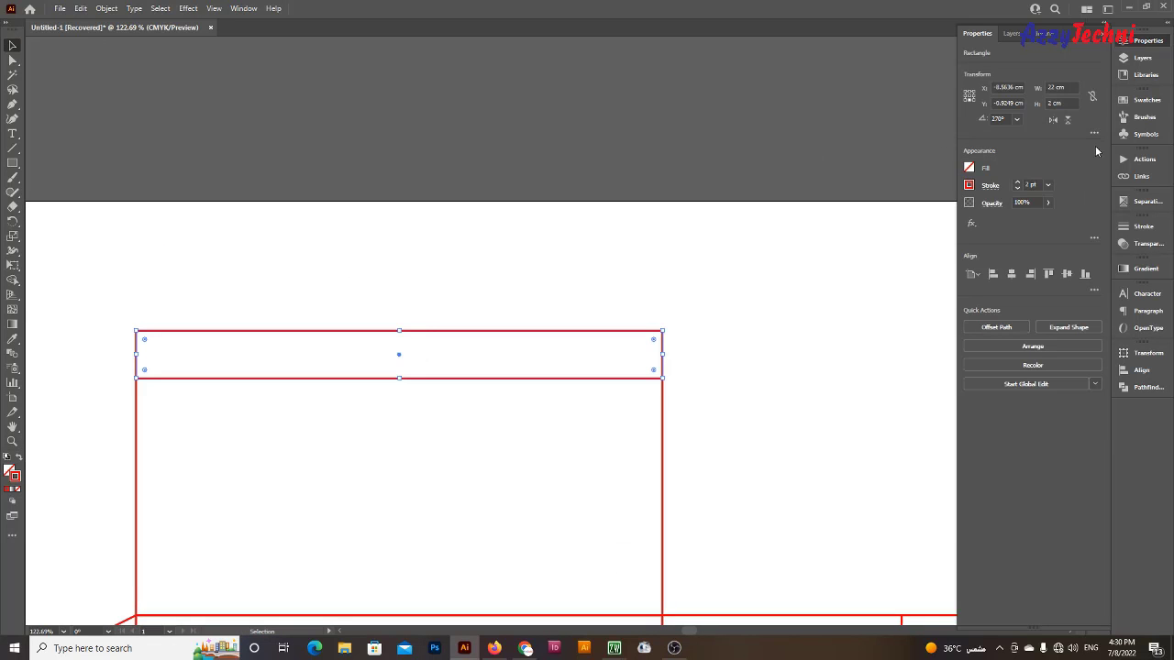
click(1070, 102)
text(2.5)
key(Return)
click(852, 297)
Round the strip's two top corners by dragging the live-corner widget inward
key(z)
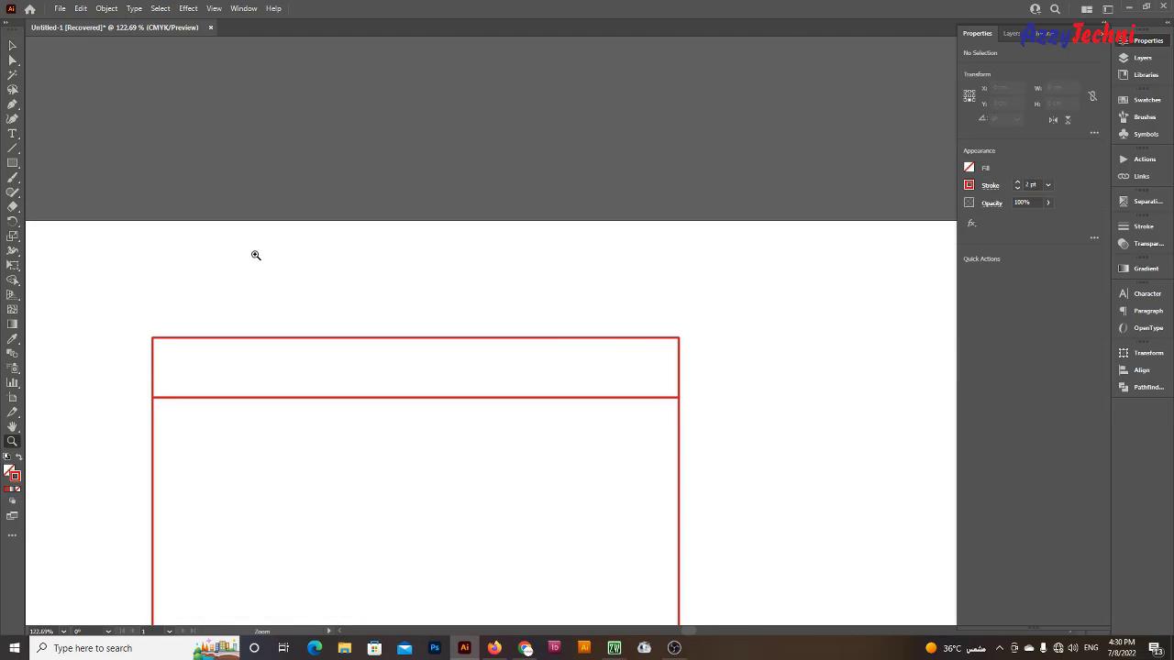
scroll(256, 255, up, 1)
key(a)
drag(90, 321, 827, 376)
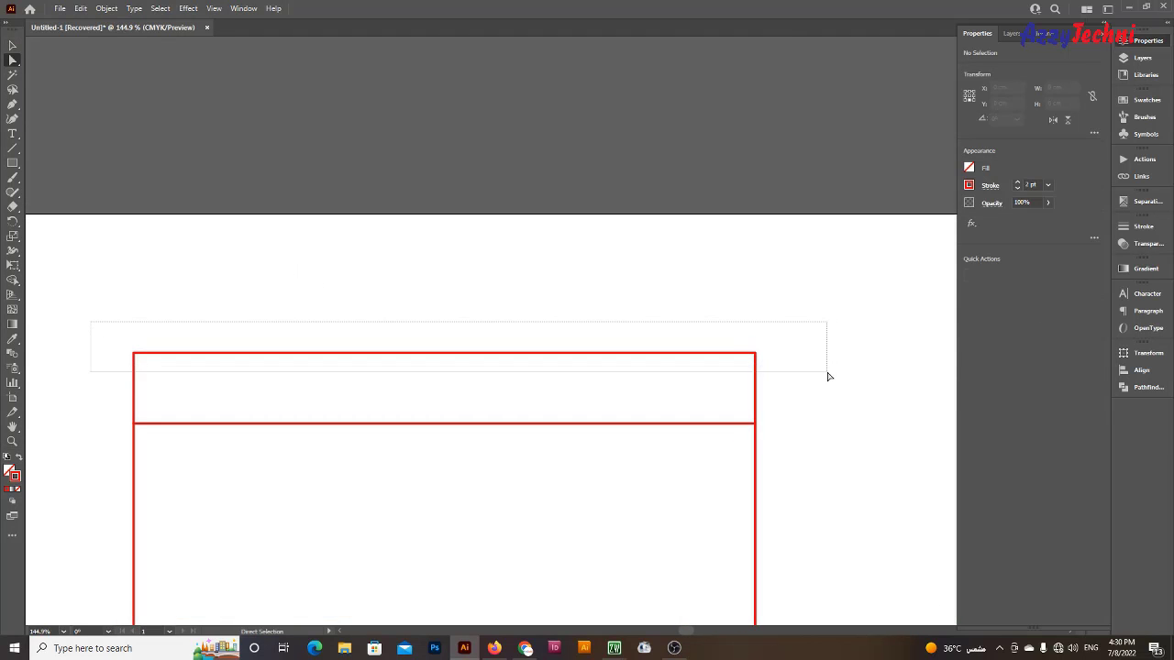
drag(751, 365, 710, 370)
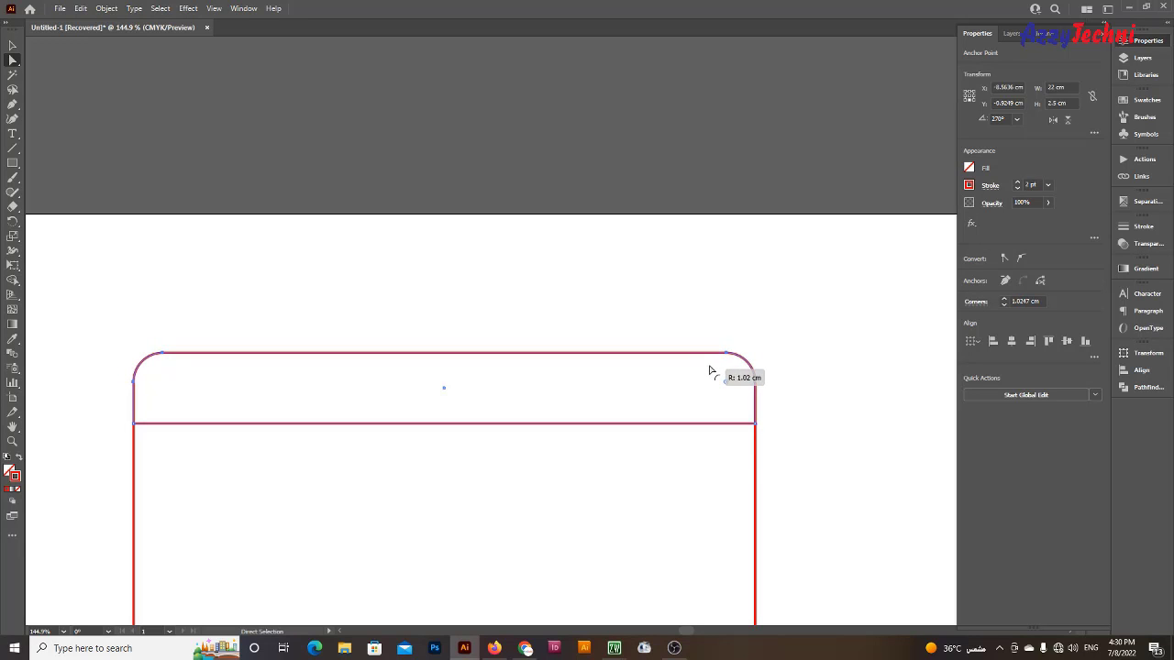
key(v)
click(807, 357)
Zoom in on the tuck flap and select its rounded path
scroll(808, 312, down, 2)
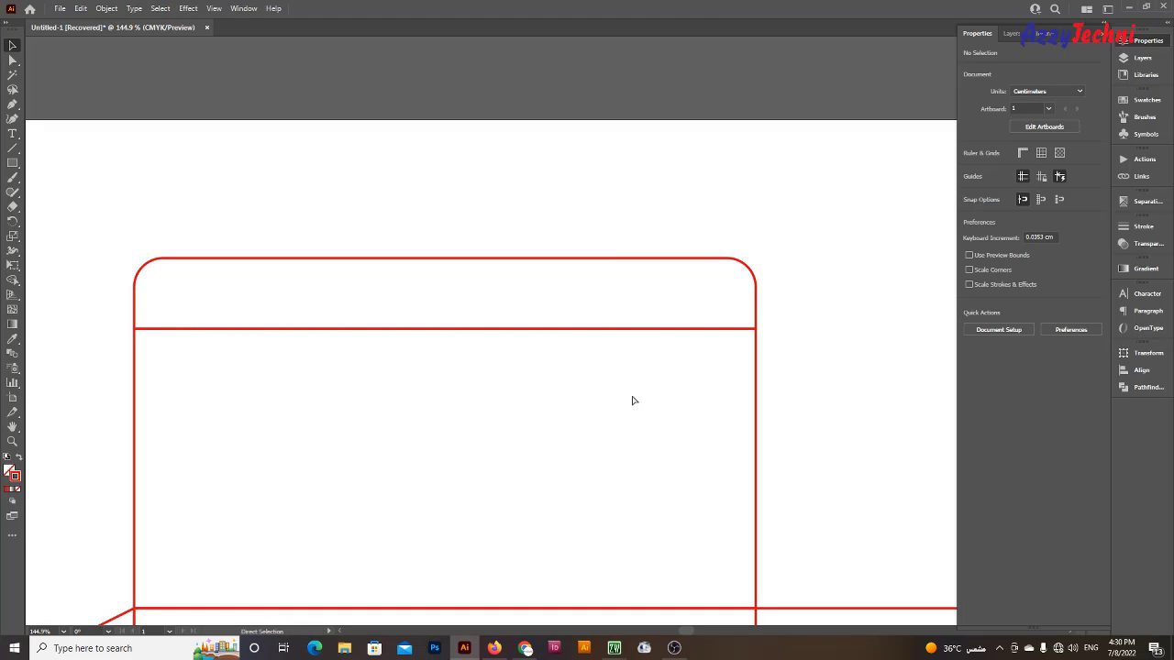
key(ctrl+minus)
key(z)
drag(366, 352, 421, 412)
key(a)
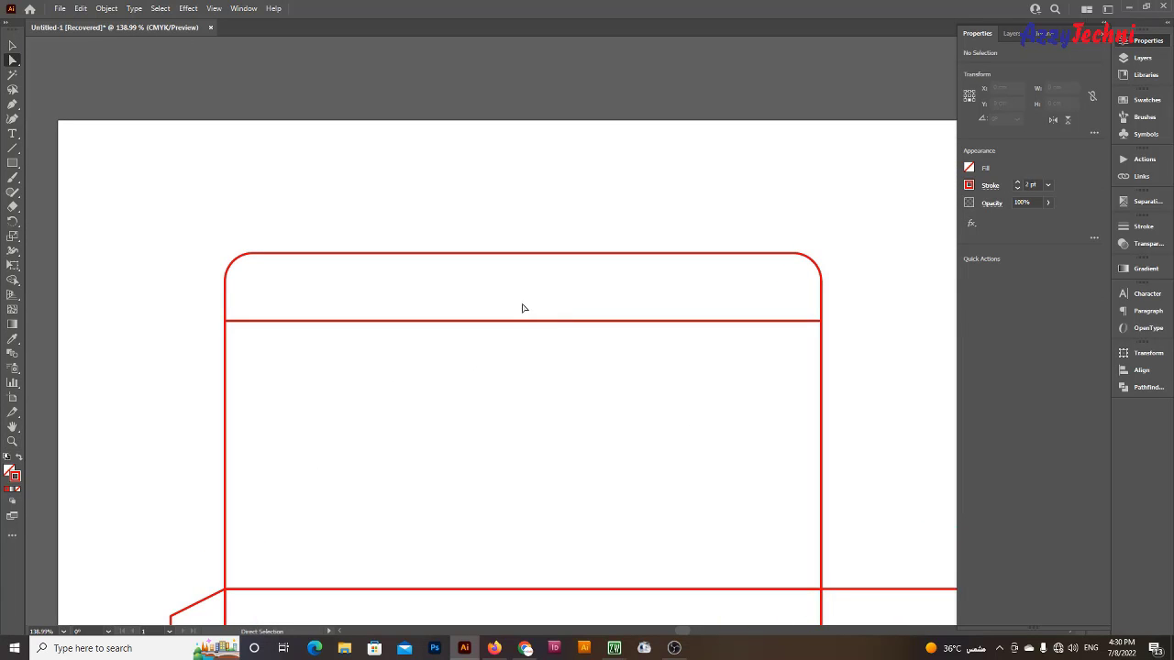
drag(514, 296, 541, 370)
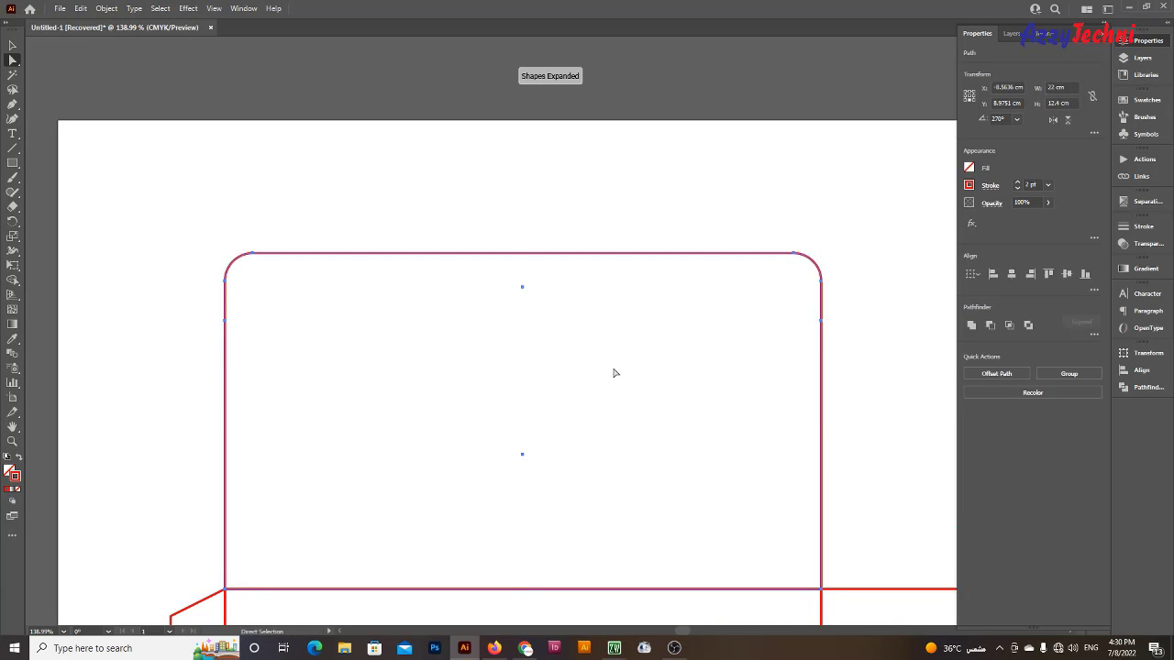
Expand the rounded shape, then set the fold line's width to 1 cm from its left end
key(v)
click(613, 370)
scroll(266, 330, up, 2)
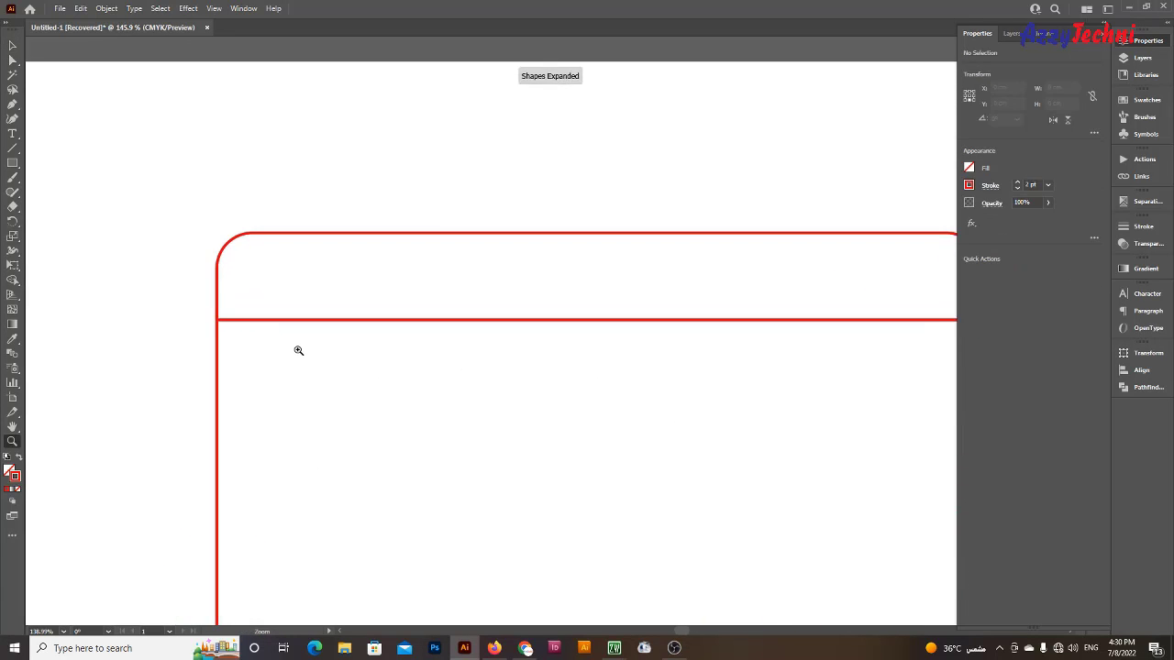
click(261, 321)
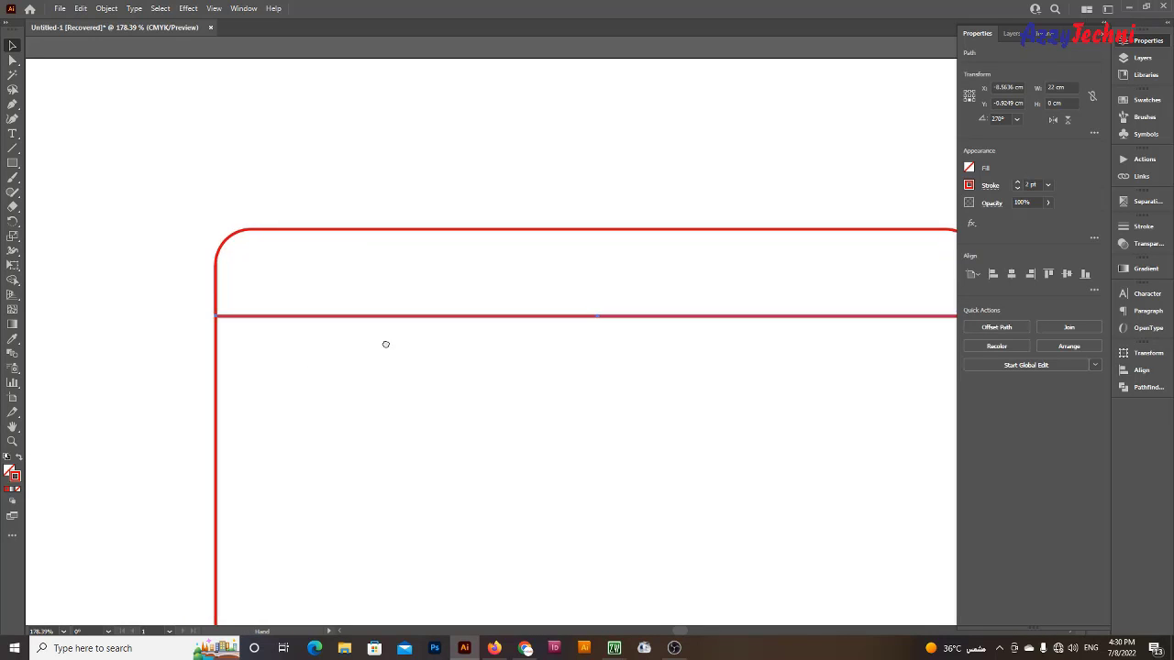
drag(251, 319, 168, 332)
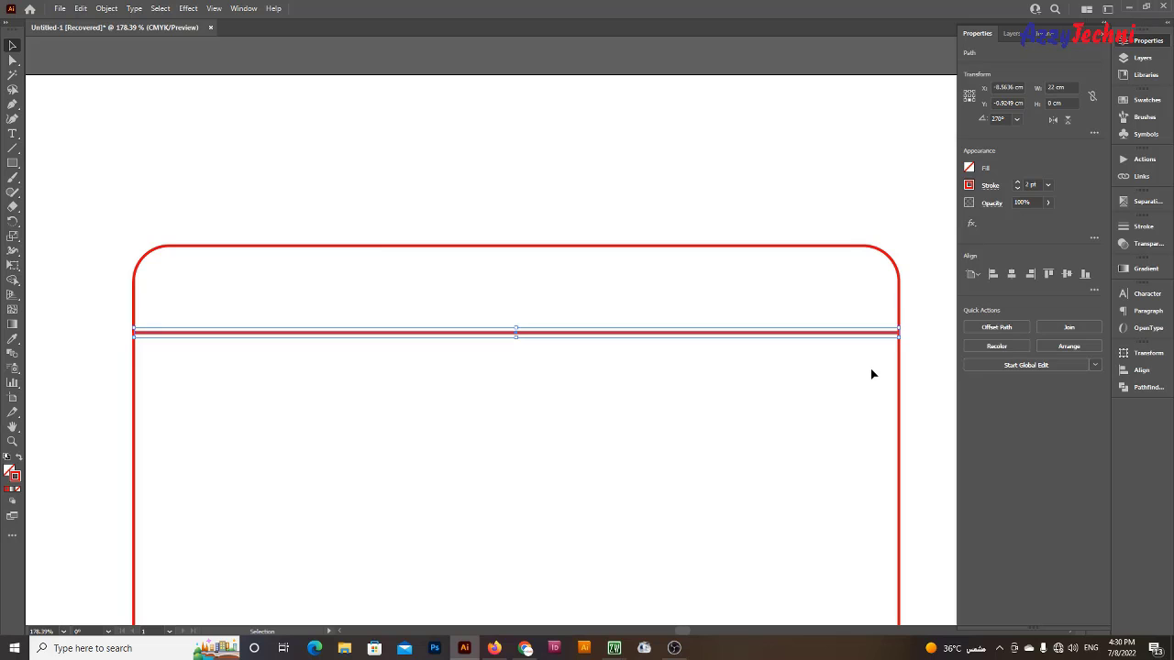
click(964, 95)
double_click(1061, 86)
text(1)
key(Return)
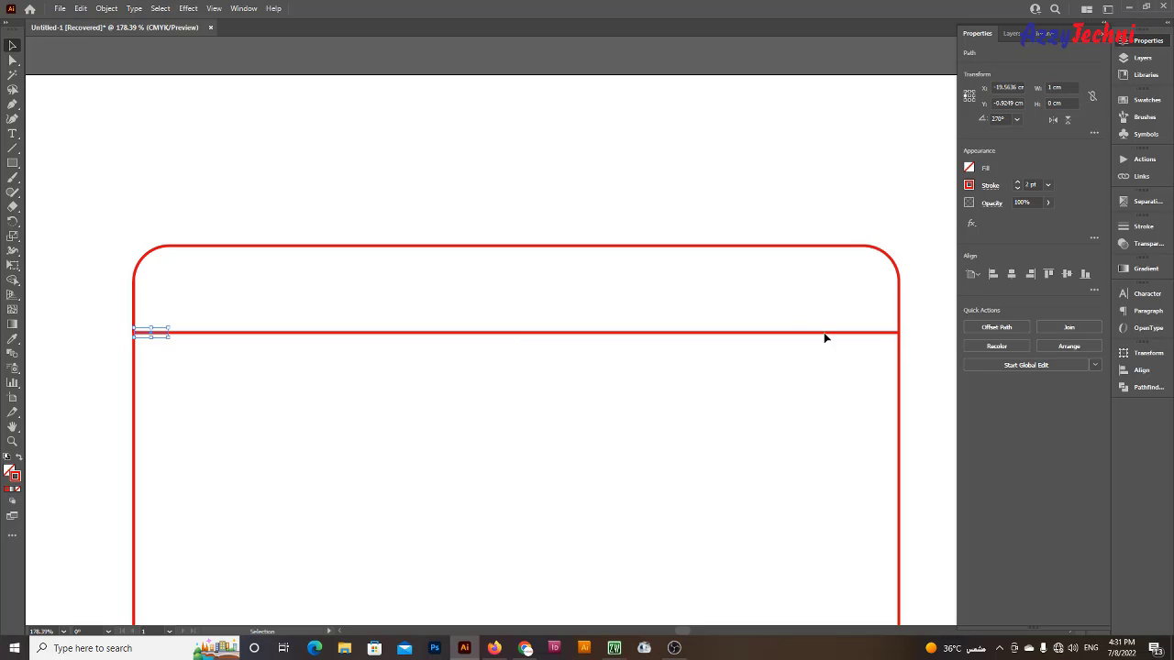
click(832, 374)
Reselect the full-width fold line and reapply its width from the right-end reference point
click(871, 335)
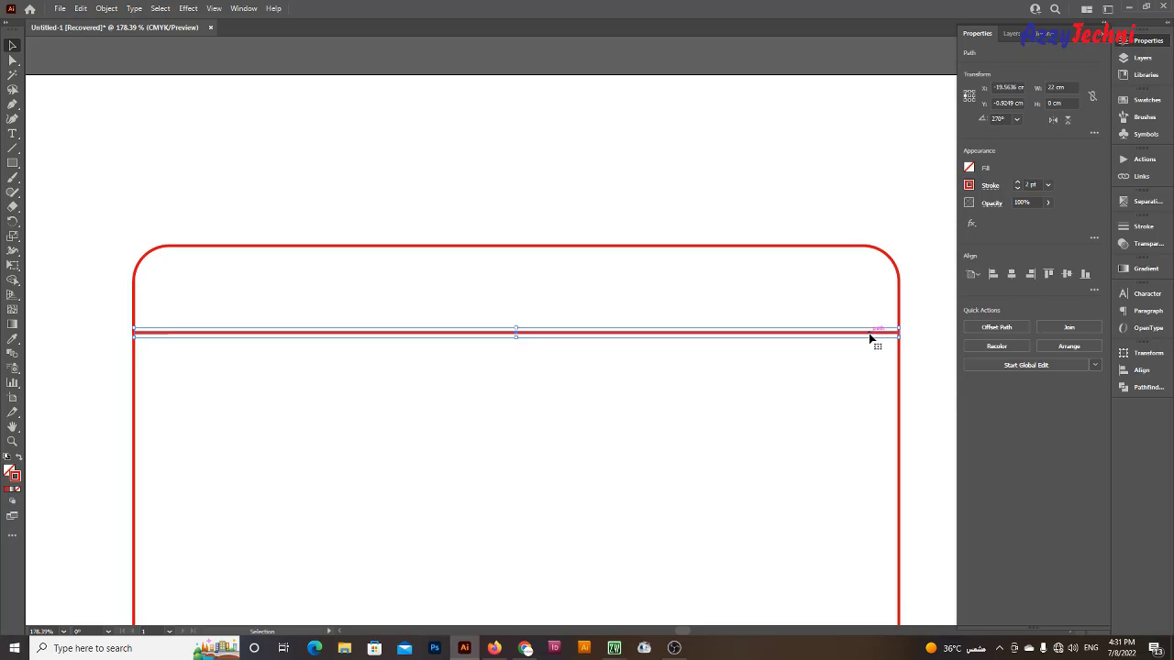
key(ctrl+h)
key(ctrl+h)
key(ctrl+h)
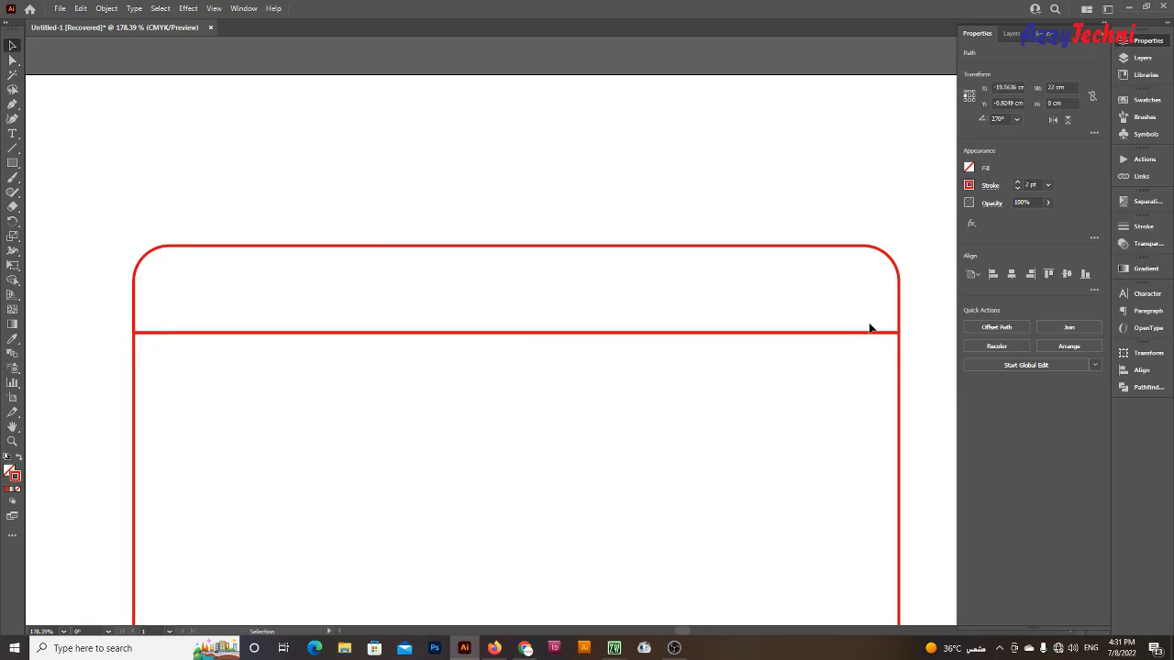
click(871, 325)
click(870, 332)
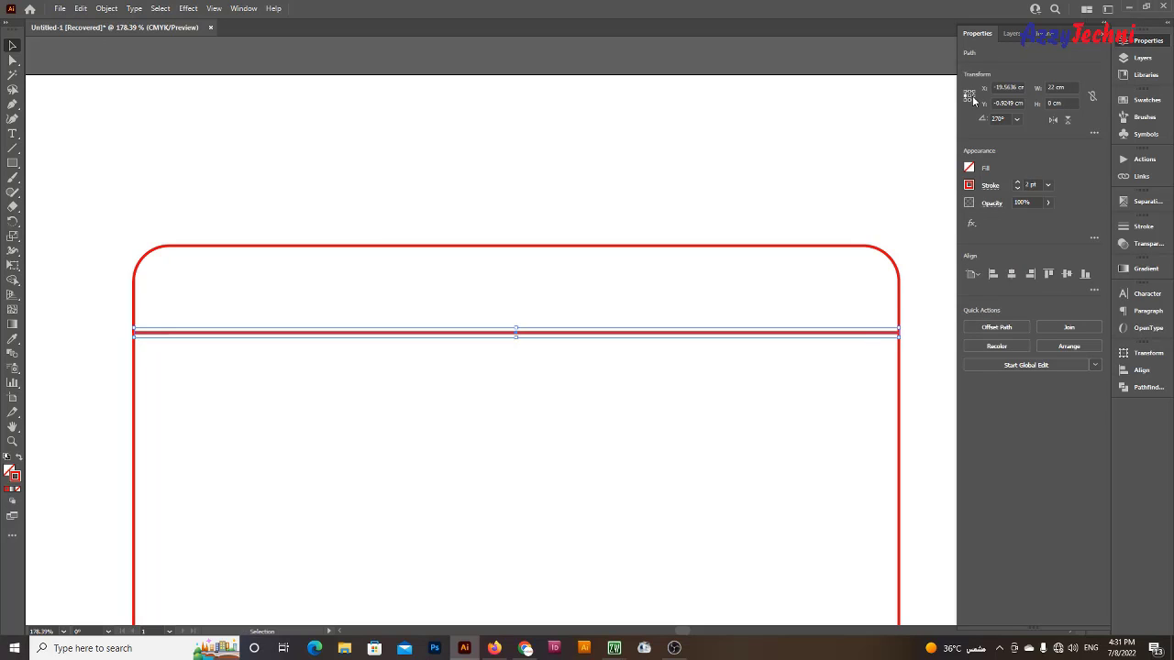
click(972, 97)
click(1062, 87)
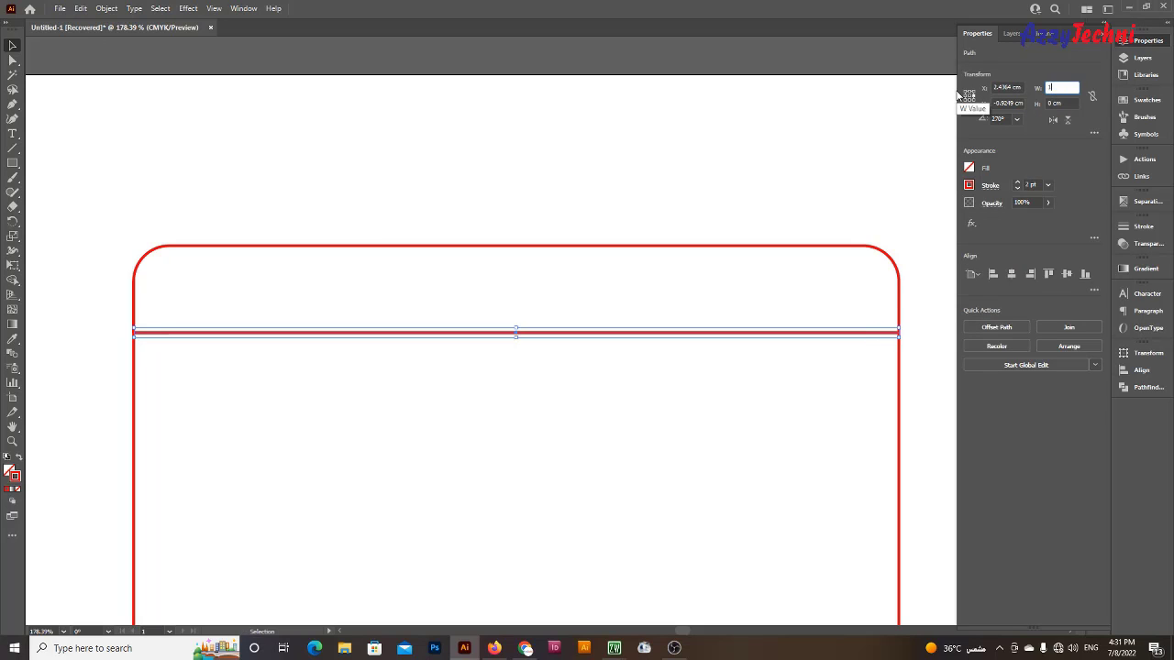
key(Return)
Shorten the fold line to 20 cm wide about its centre
drag(651, 284, 667, 353)
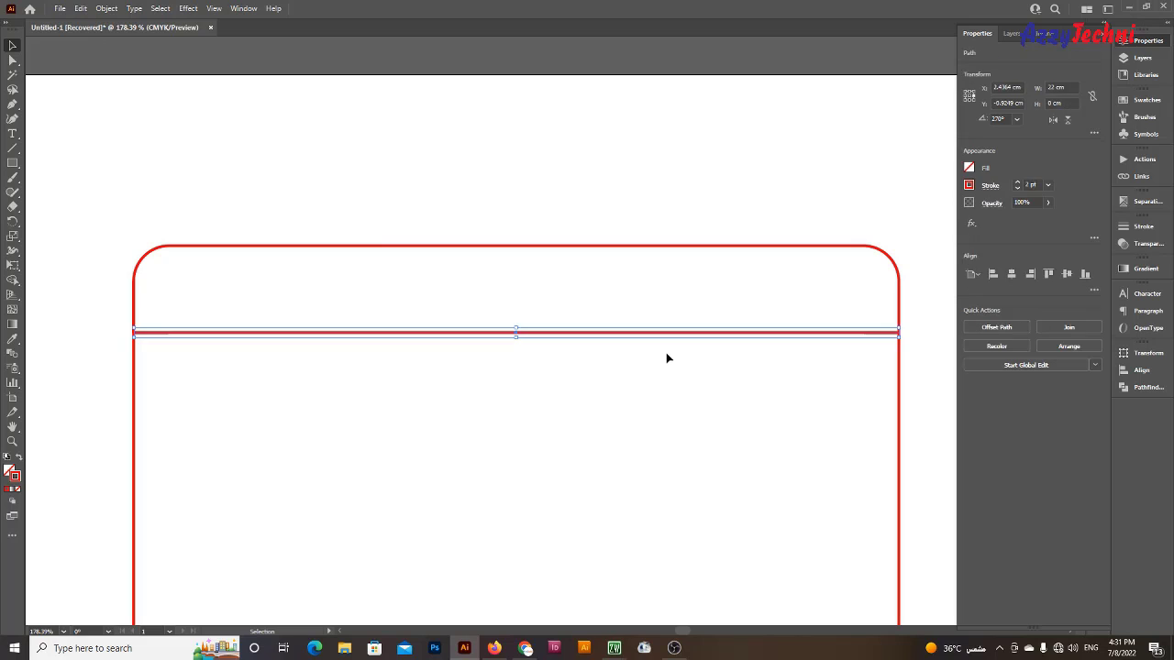
click(969, 96)
click(1068, 88)
text(20)
key(Return)
click(768, 488)
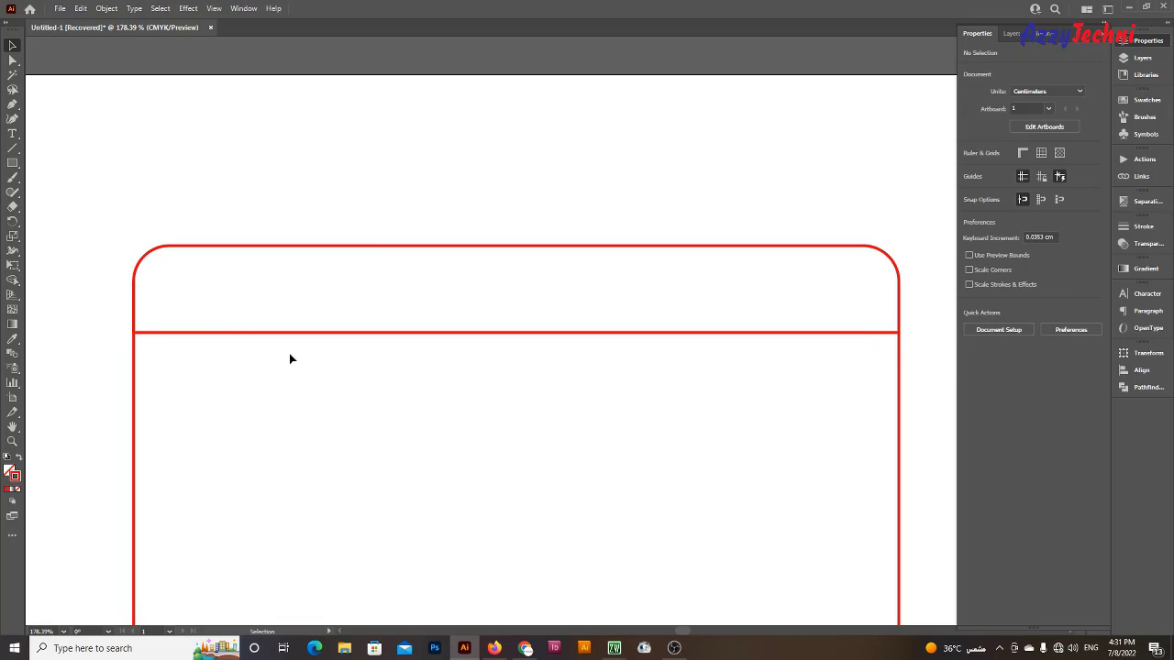
Narrow the rounded tuck flap to 21.9 cm wide
drag(230, 220, 291, 266)
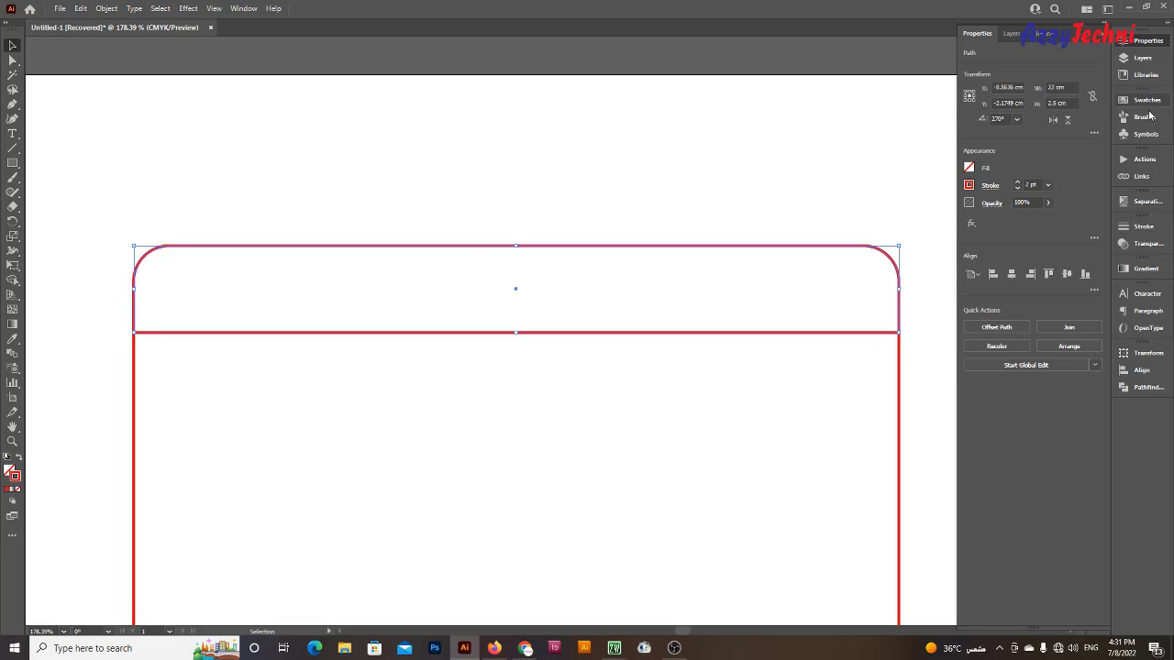
click(1072, 87)
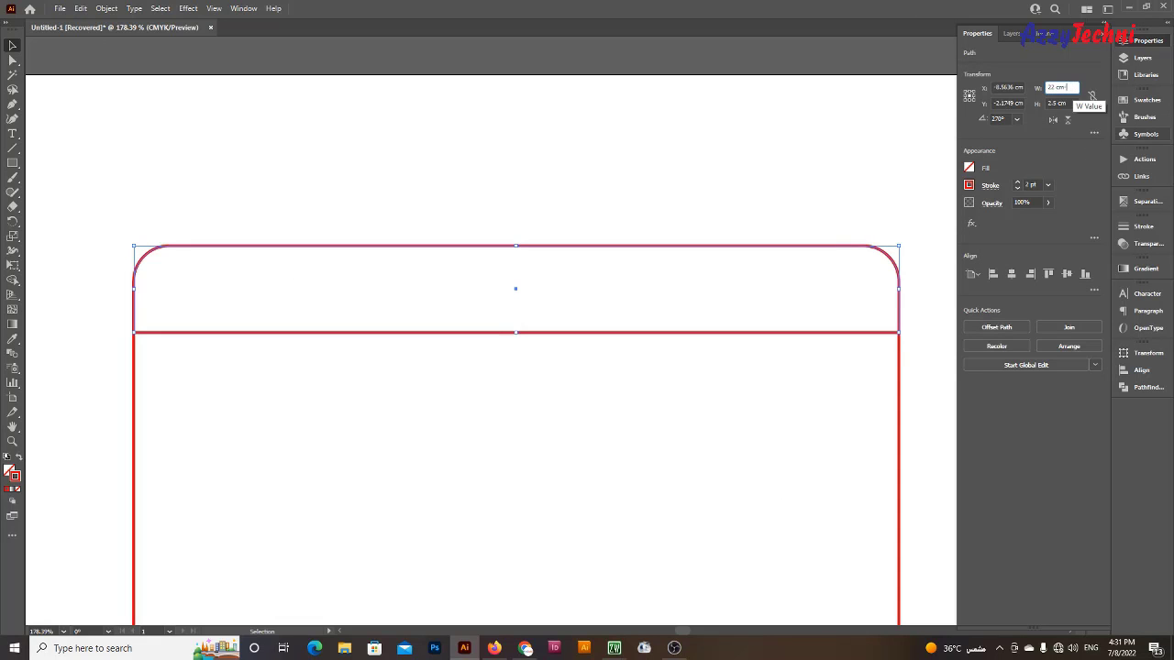
text(-1)
key(Return)
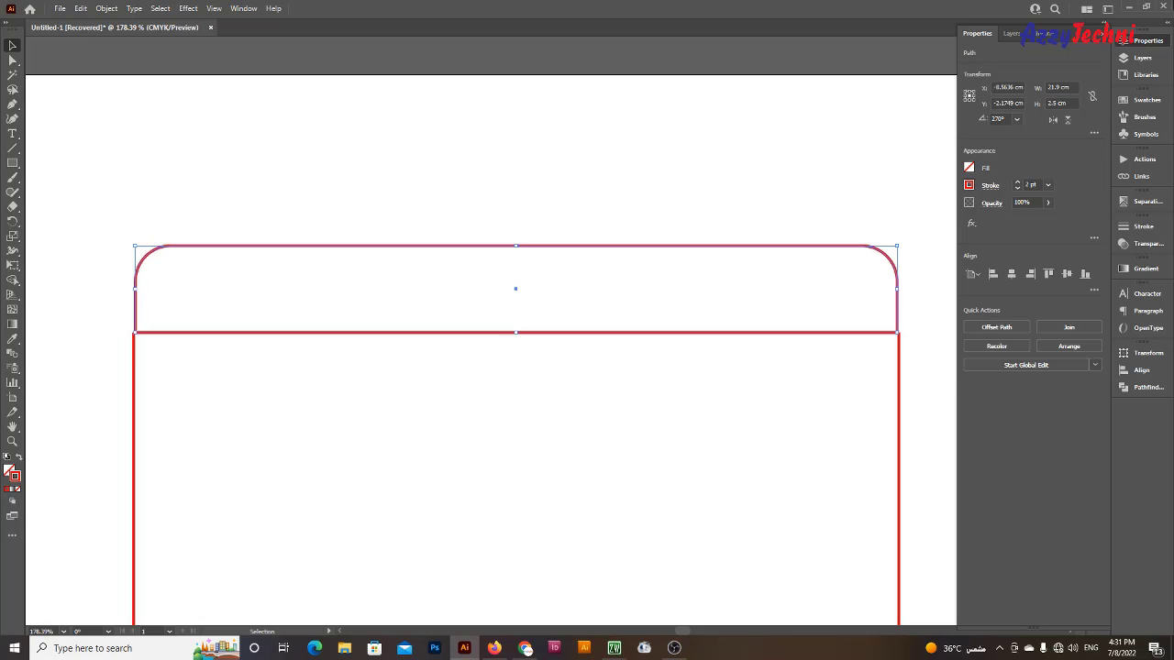
drag(153, 336, 144, 333)
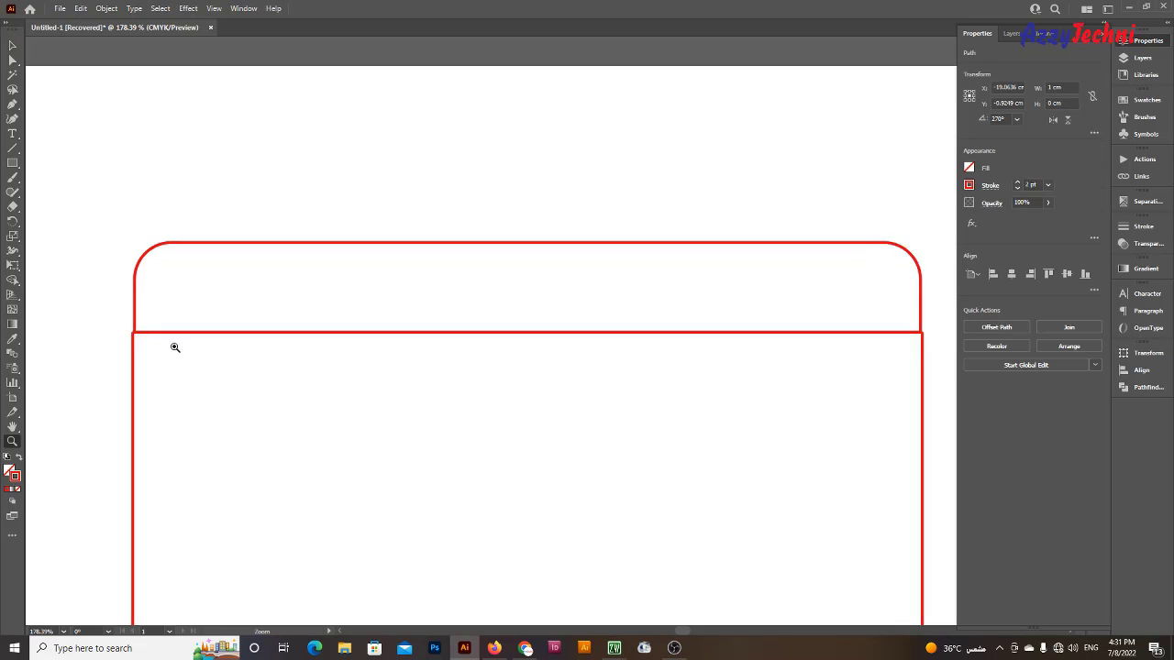
Draw a 0.3 cm vertical line dropping from the fold line's left end
scroll(173, 343, up, 5)
scroll(225, 398, up, 1)
scroll(225, 398, left, 1)
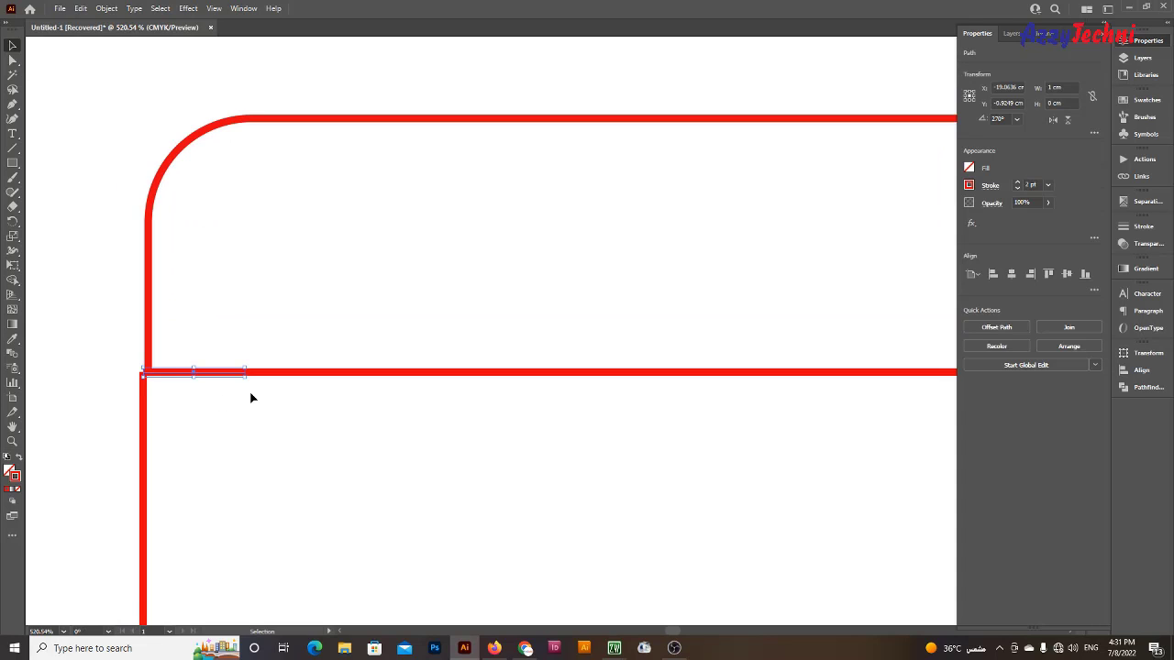
key(backslash)
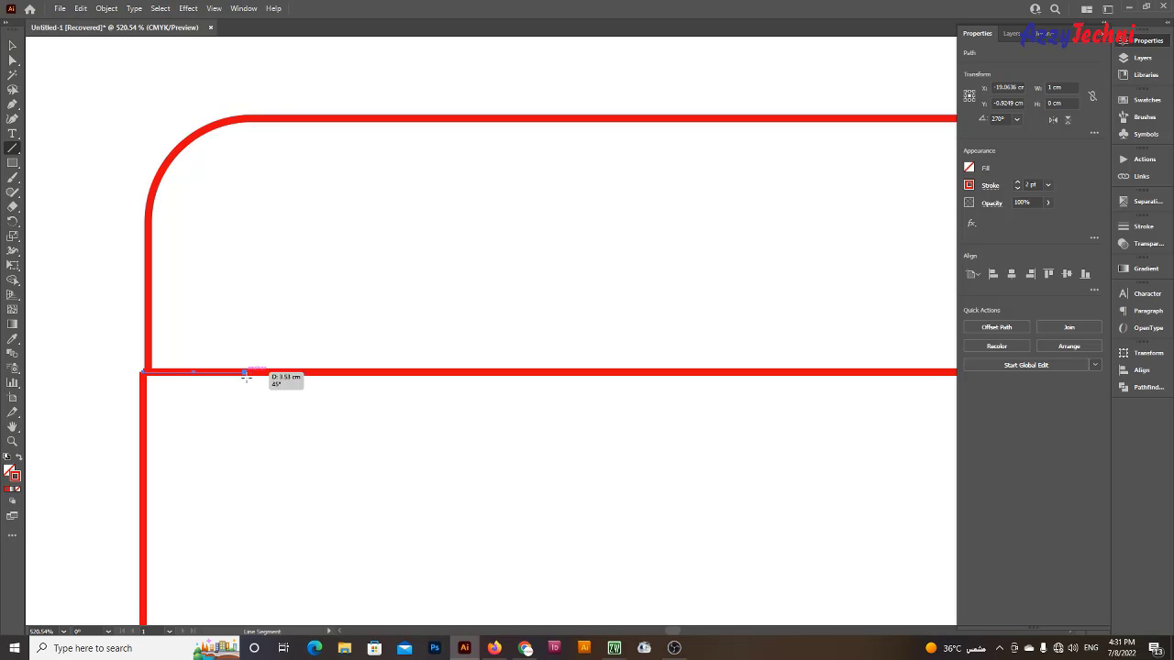
drag(245, 373, 244, 398)
key(v)
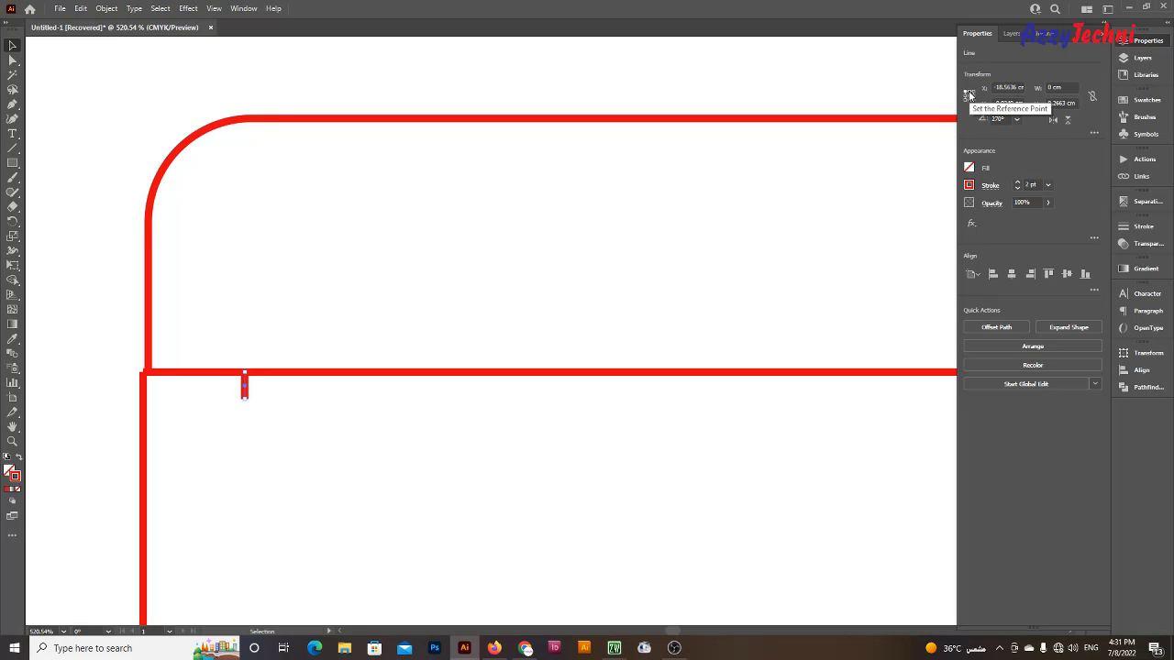
text(0.3)
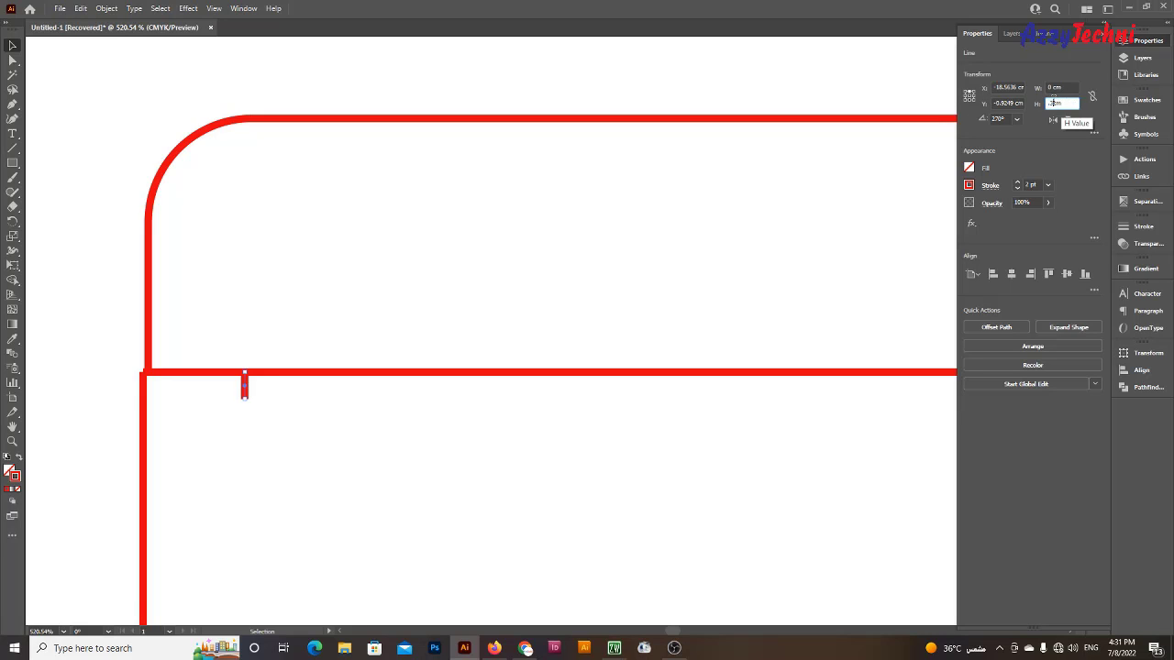
key(Return)
click(477, 536)
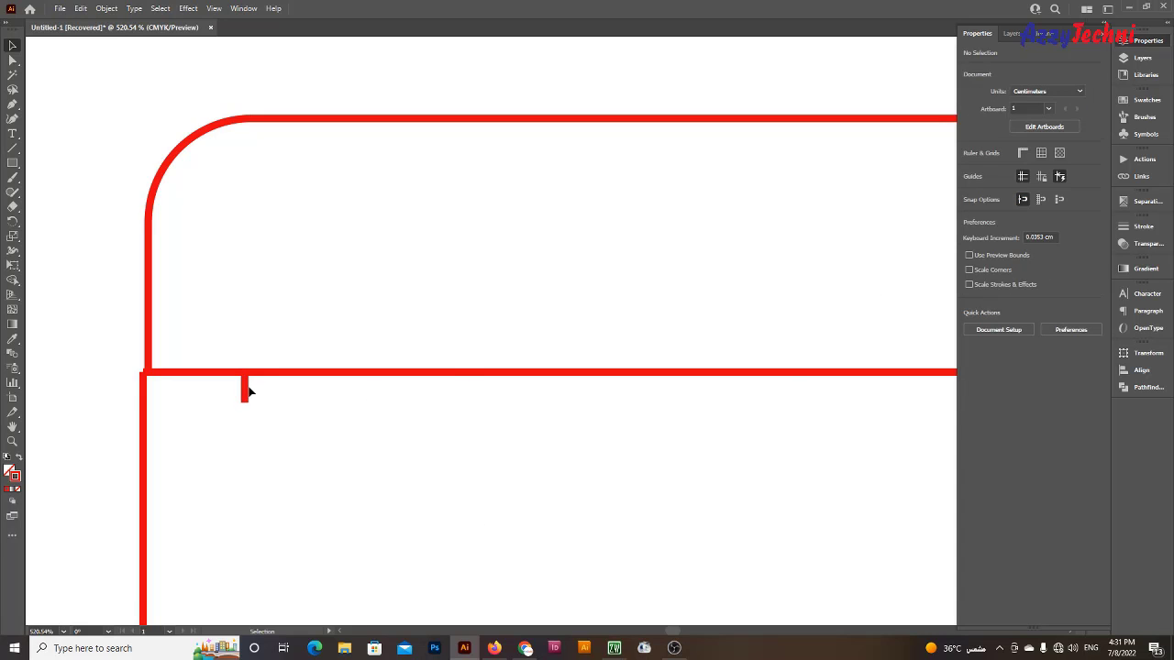
Copy the short line to the right end of the fold line
drag(246, 394, 812, 466)
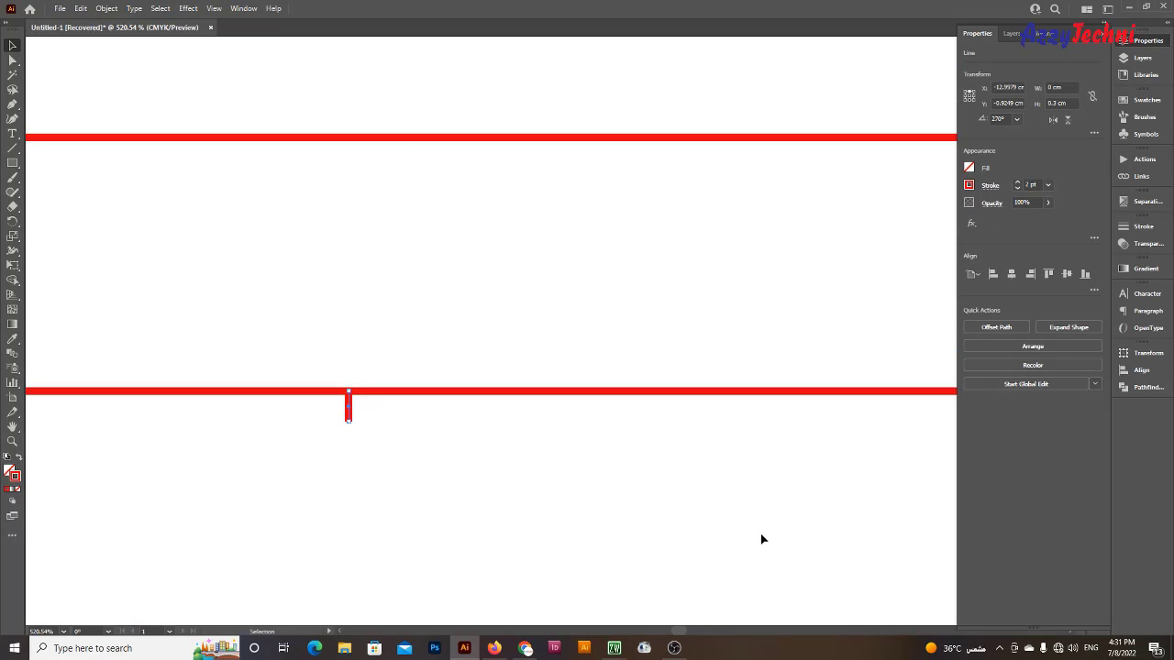
key(z)
alt+click(664, 468)
key(v)
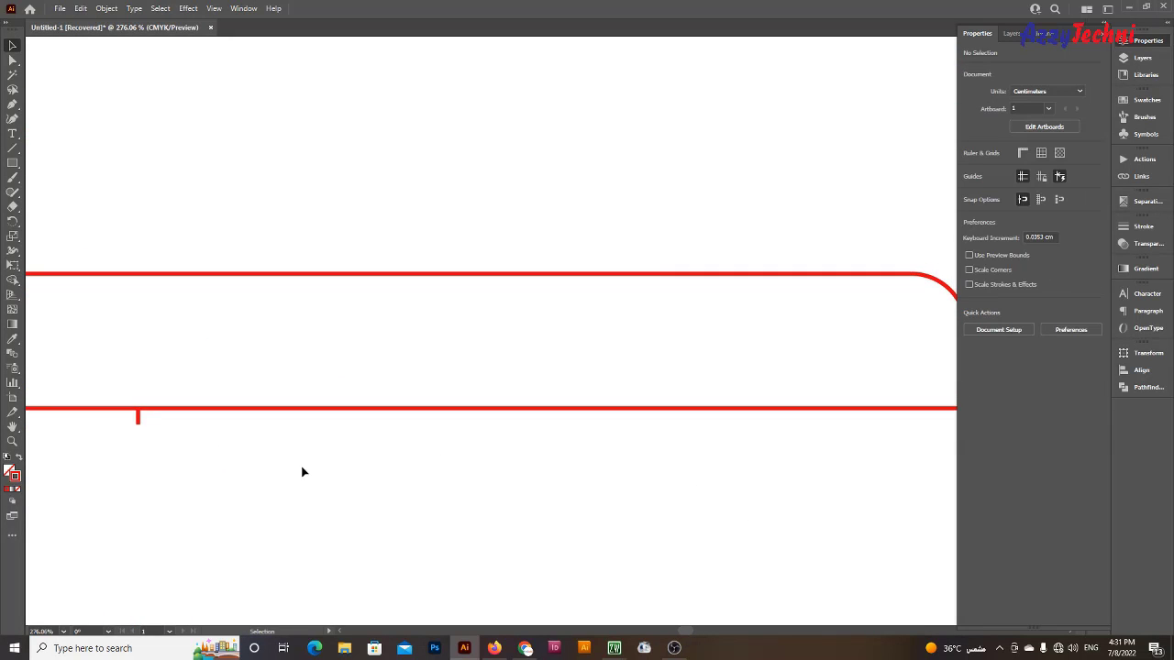
drag(139, 418, 730, 400)
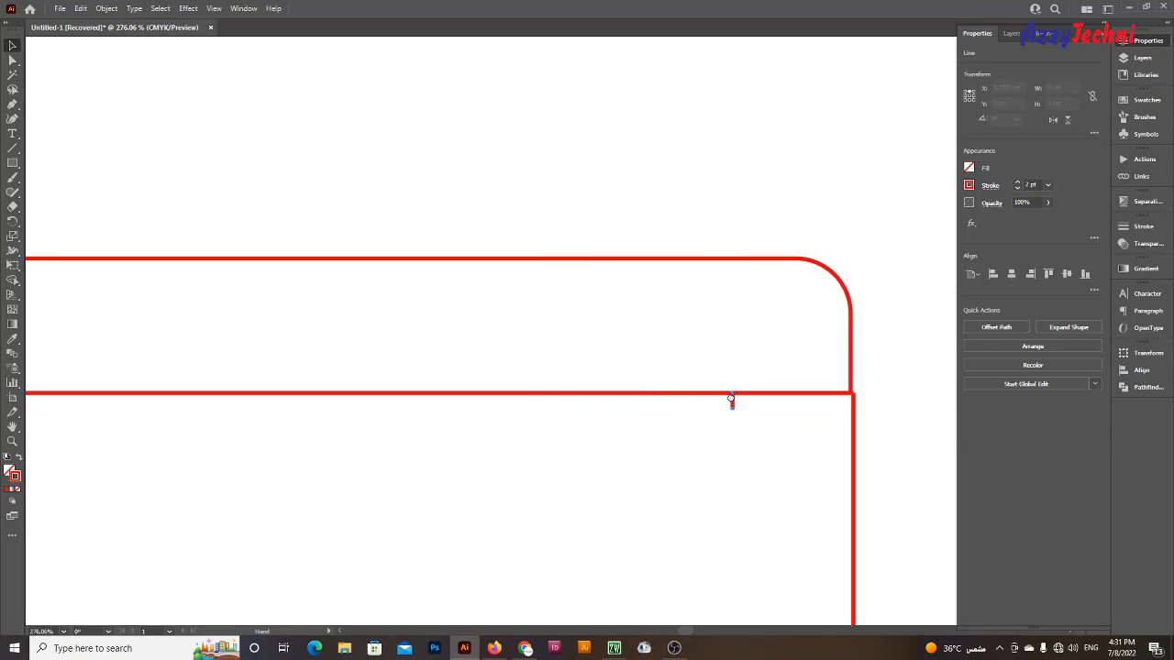
alt+scroll(581, 413, up, 5)
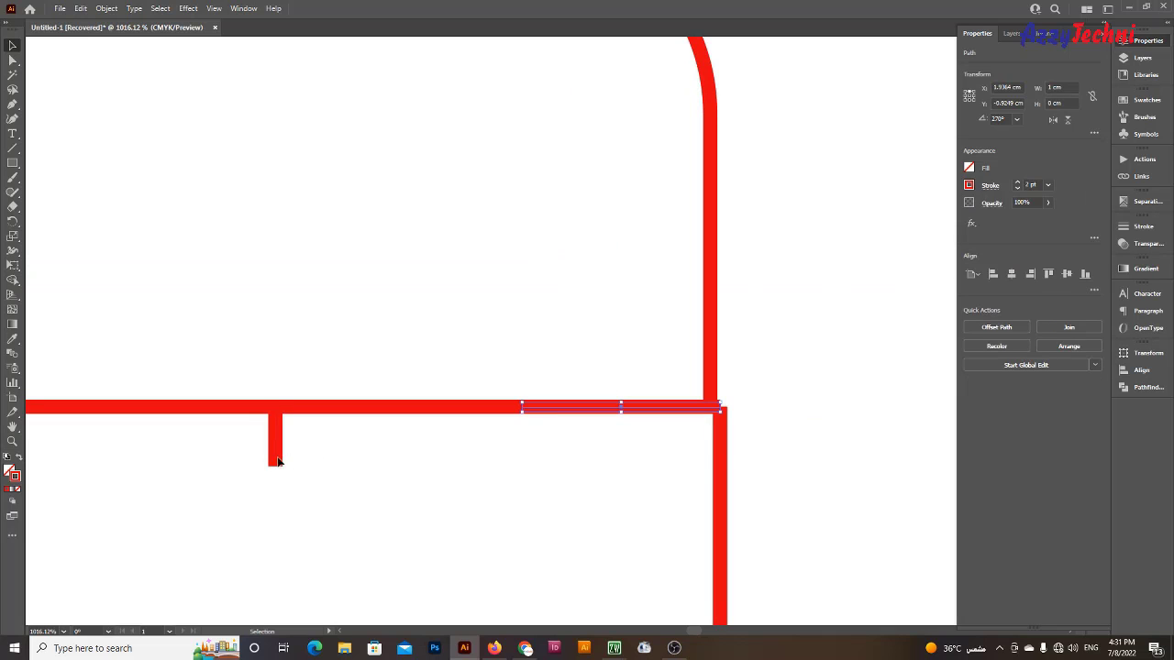
drag(276, 445, 525, 451)
Align the left part of the fold line with the short drop line
drag(299, 288, 369, 462)
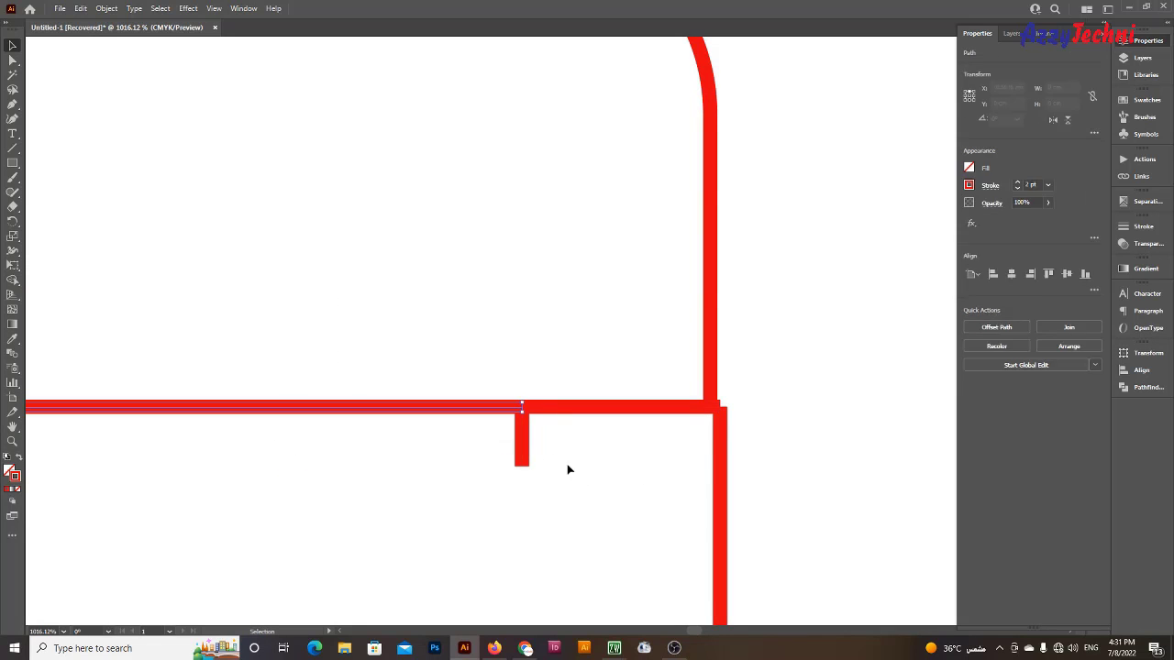
drag(564, 437, 458, 467)
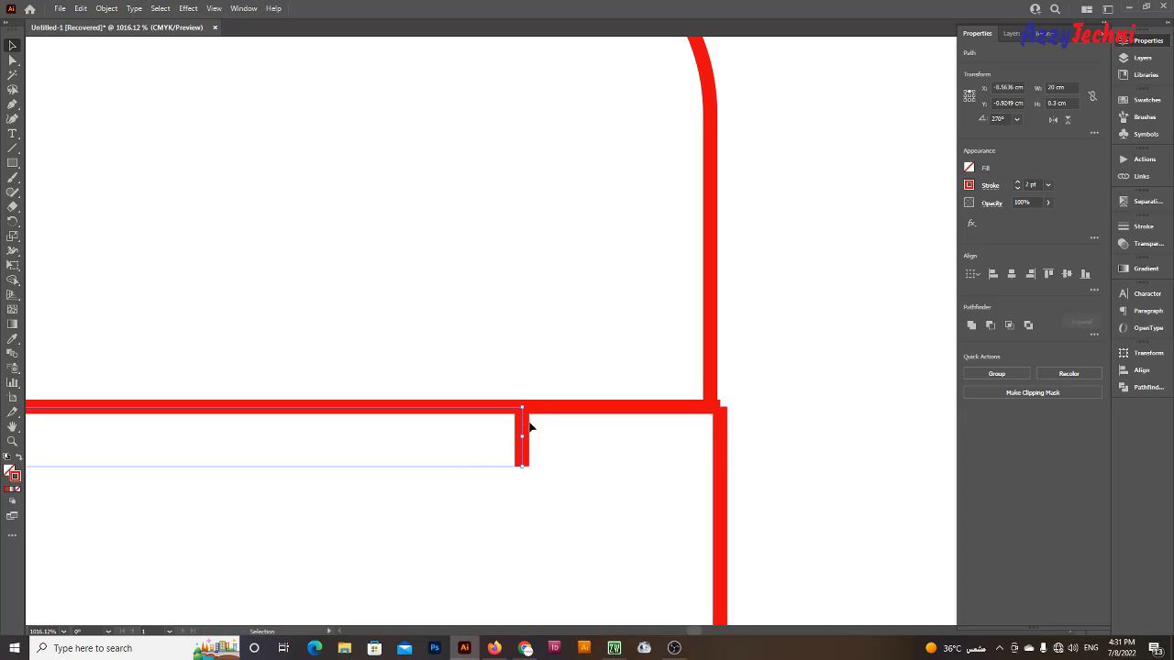
click(1069, 274)
click(767, 320)
key(ctrl+0)
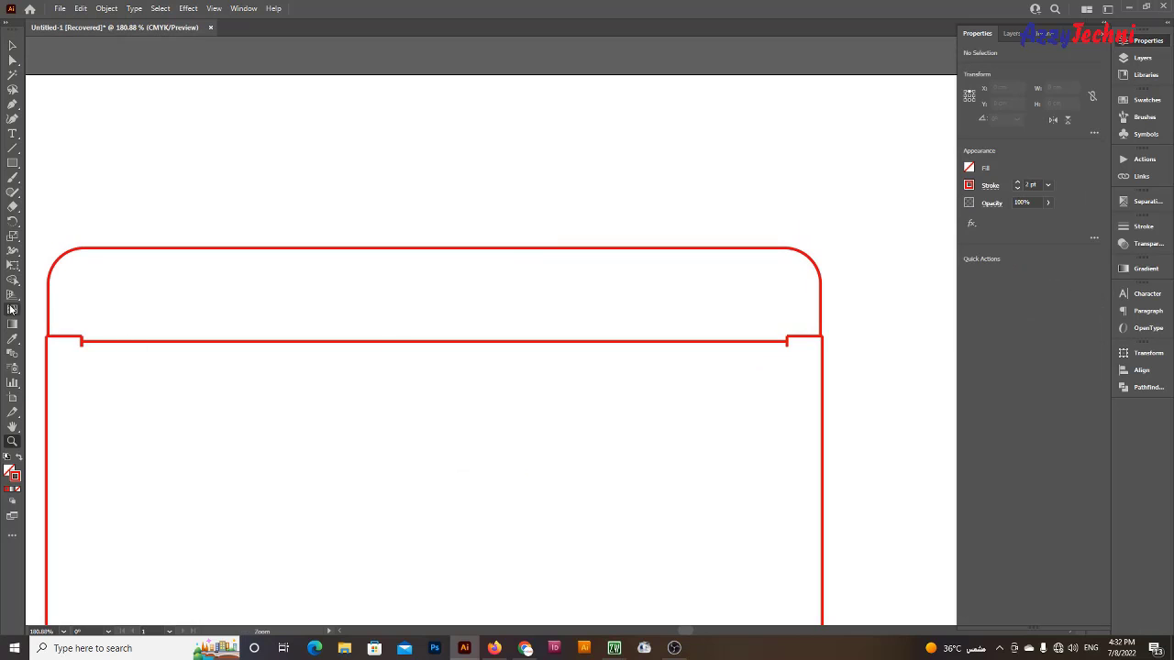
Move the left notch step's anchors 0.2 cm inward
mouse_move(162, 302)
mouse_down()
mouse_move(380, 412)
mouse_move(165, 320)
mouse_up()
alt+click(389, 348)
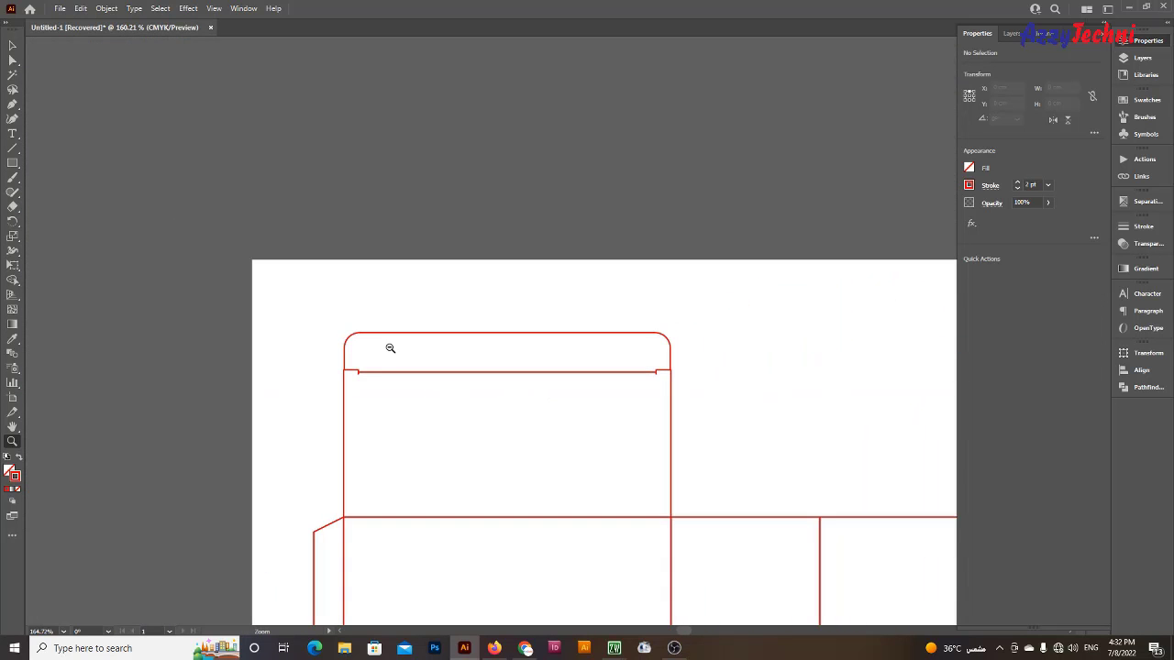
click(634, 419)
key(v)
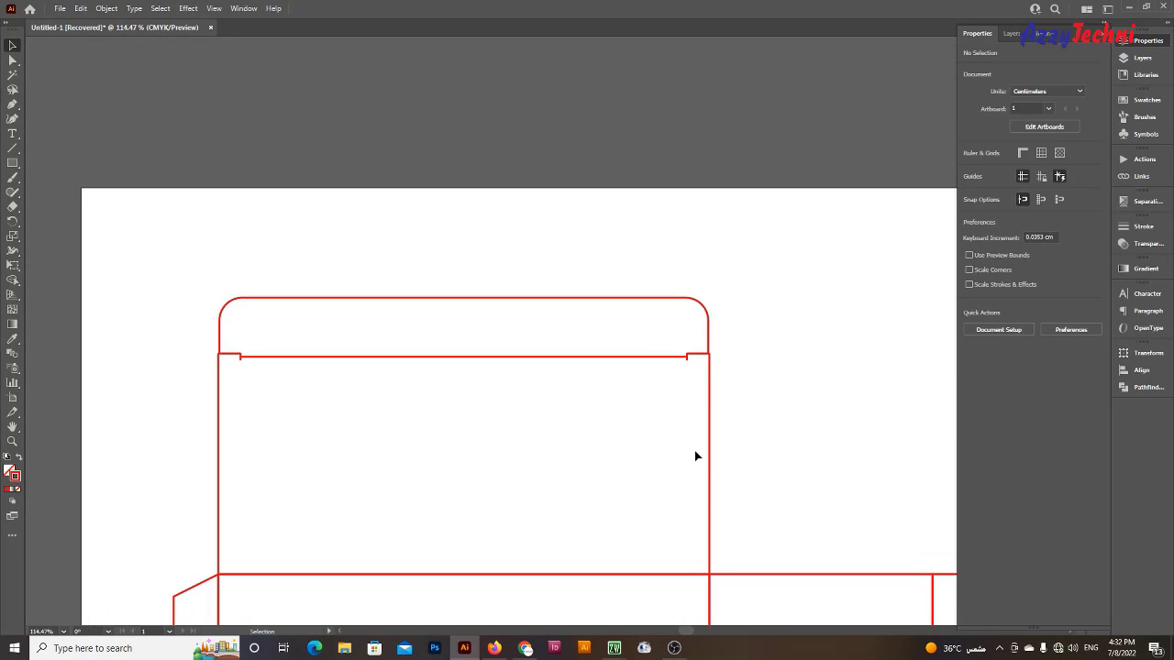
key(z)
drag(243, 356, 465, 471)
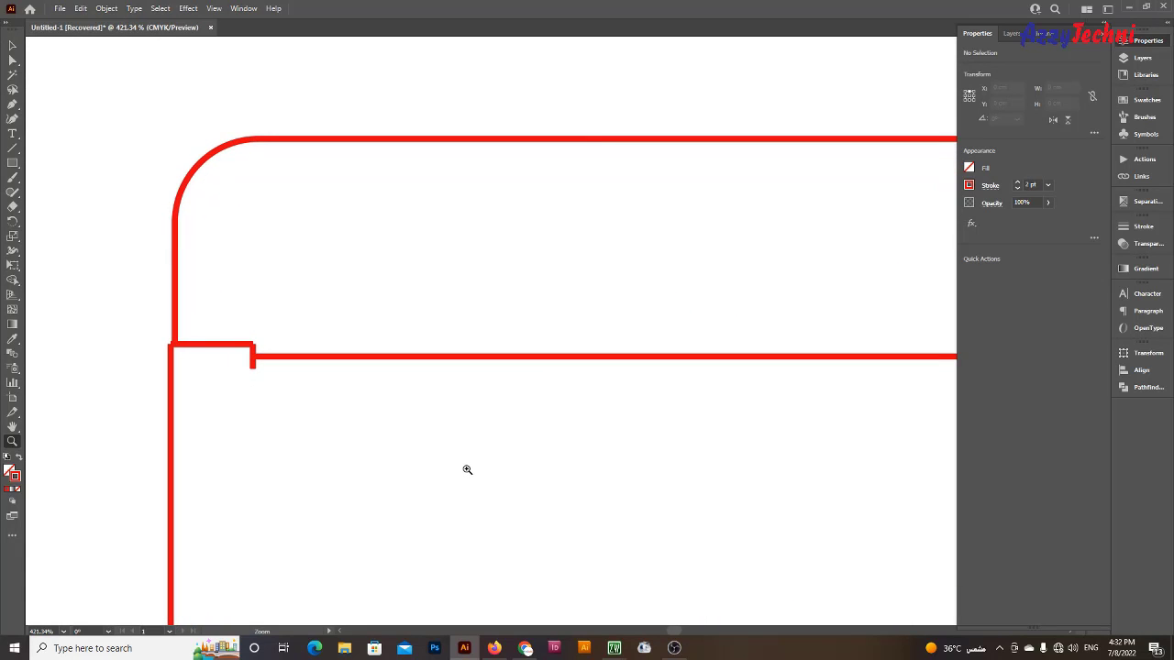
key(a)
drag(218, 319, 318, 415)
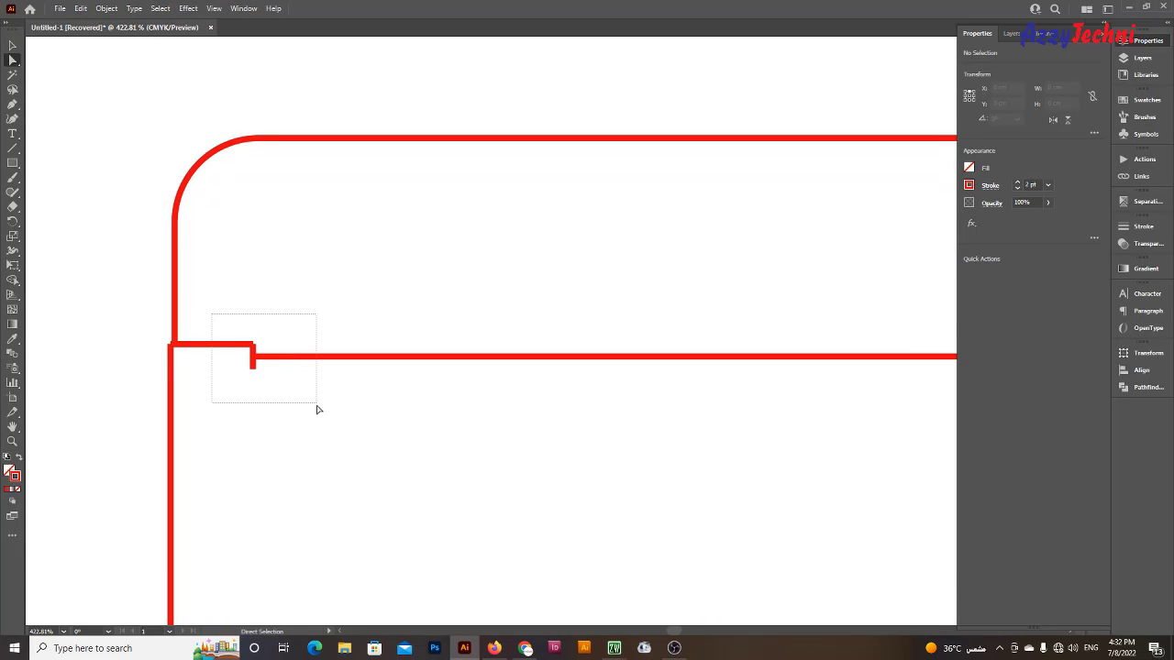
click(358, 417)
drag(220, 310, 281, 412)
key(Return)
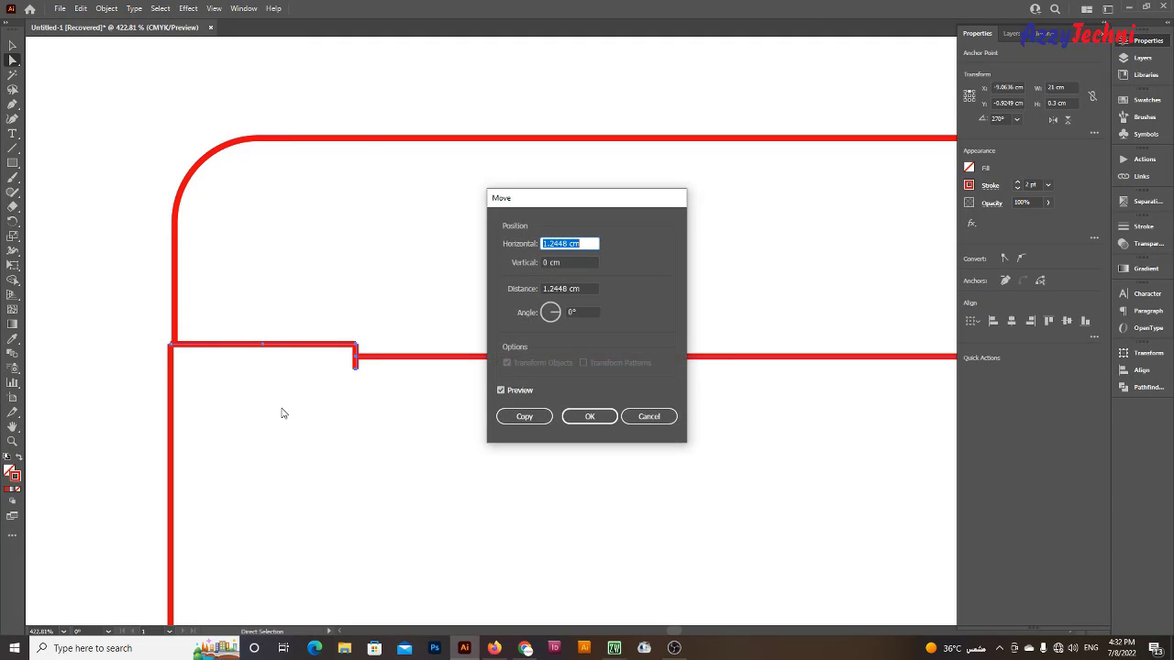
text(0)
key(Return)
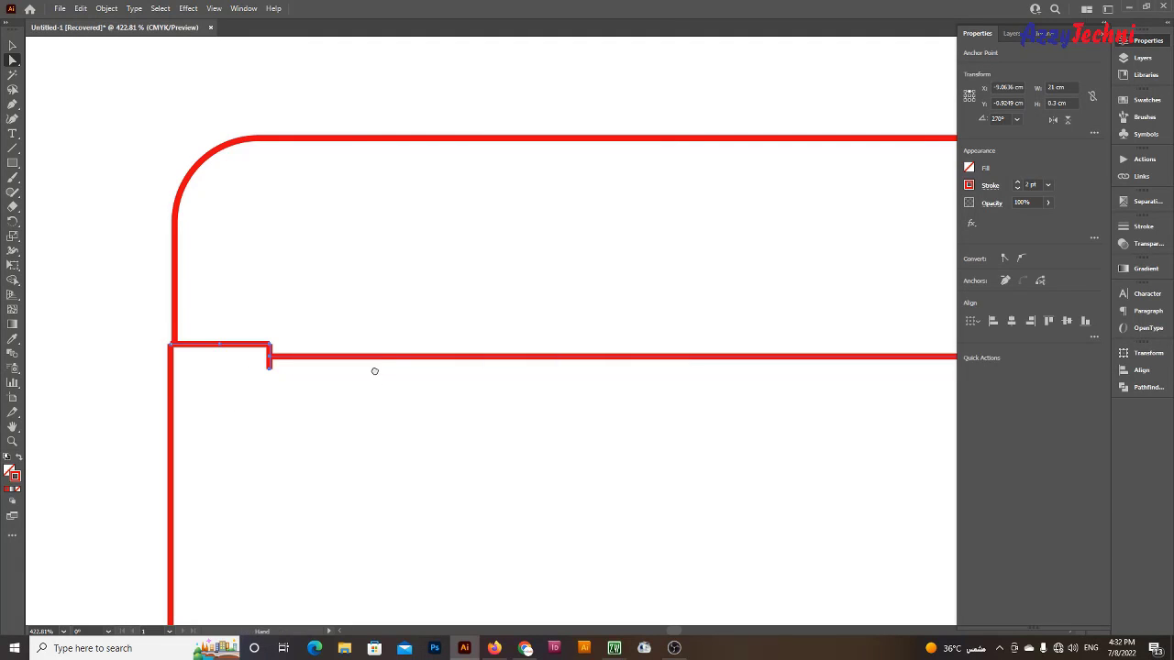
Move the right notch step's anchors -0.2 cm horizontally, inward
drag(374, 369, 429, 456)
scroll(429, 455, right, 5)
drag(438, 327, 529, 471)
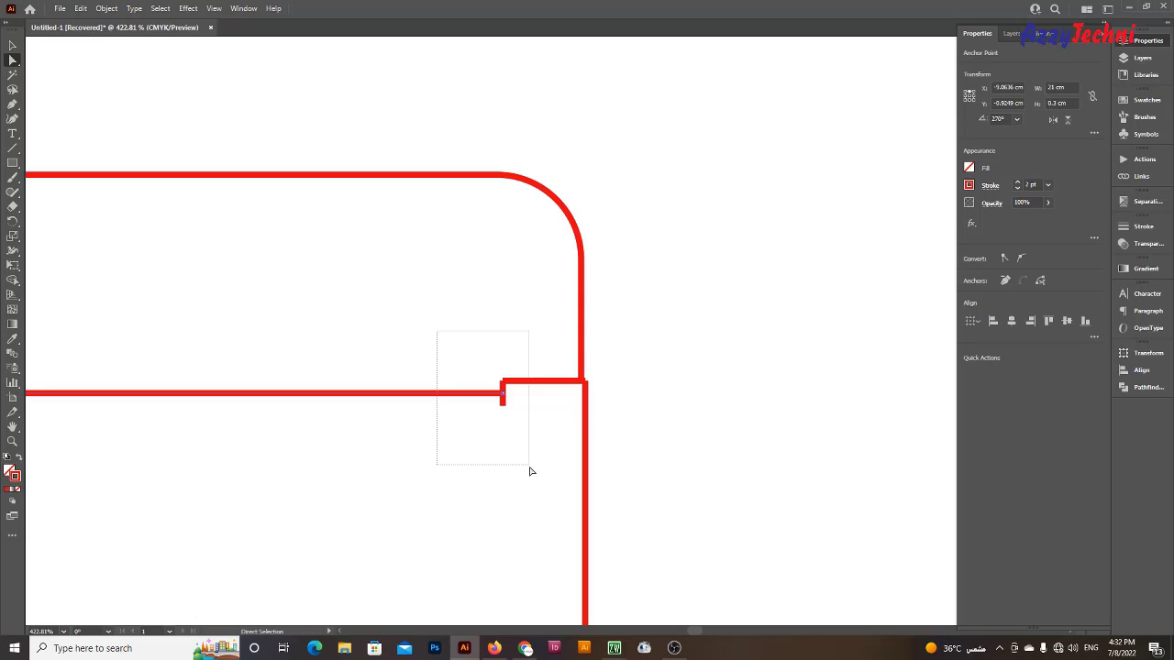
key(Return)
text(-0.2)
key(Tab)
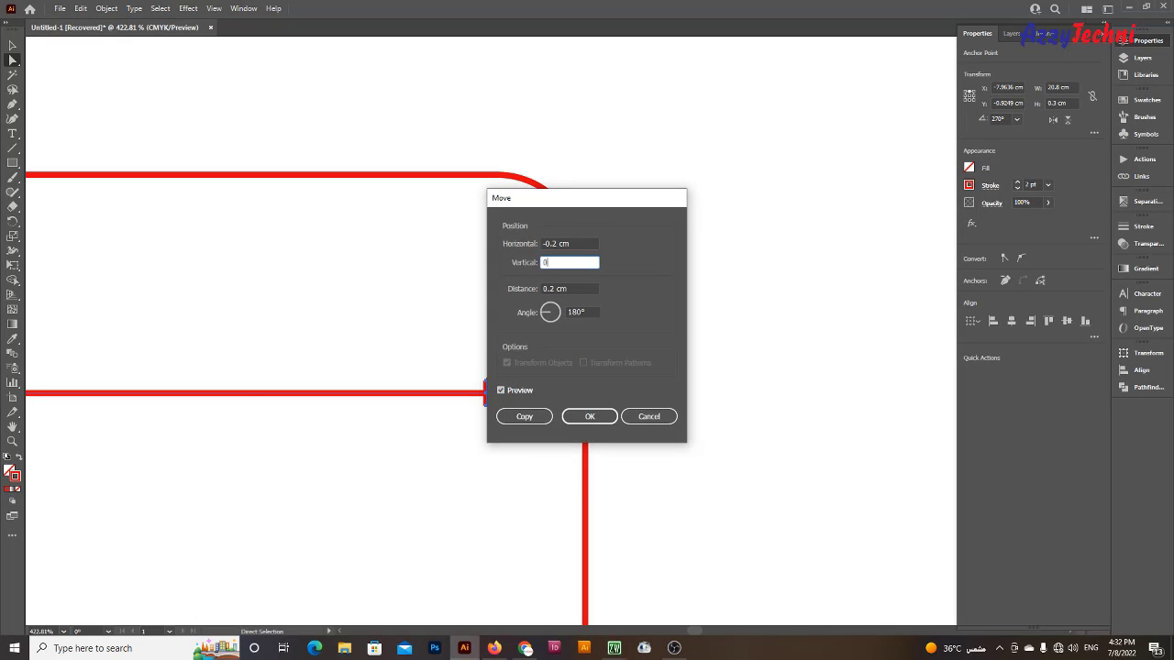
key(Return)
click(534, 487)
alt+click(333, 435)
key(v)
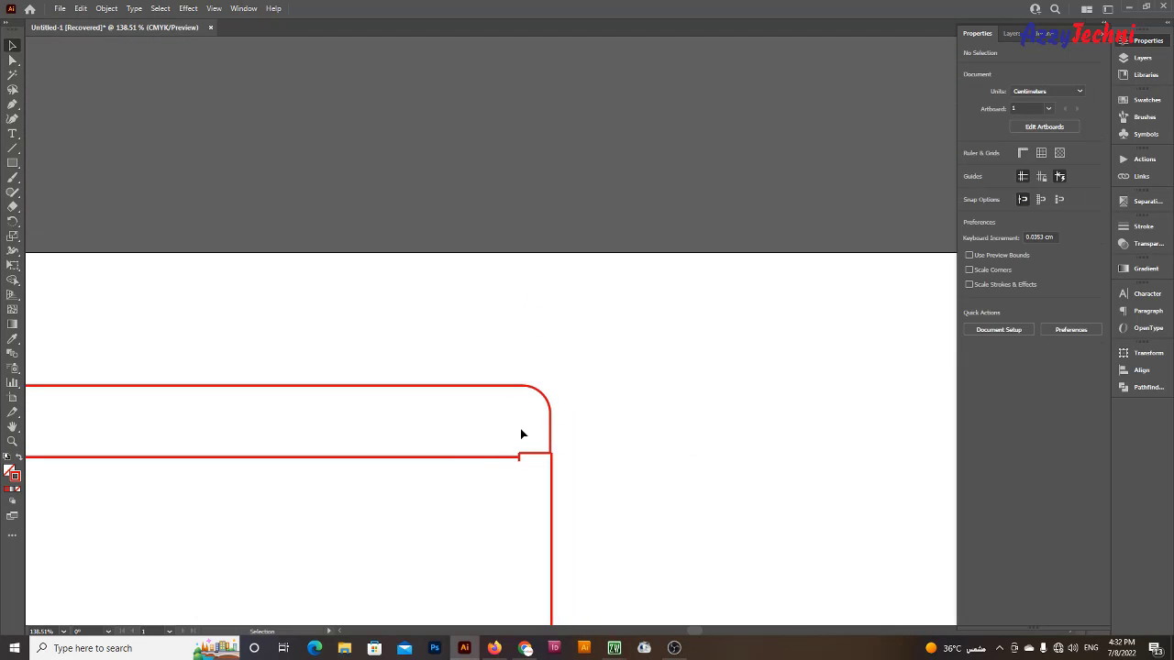
mouse_move(543, 467)
mouse_down()
mouse_move(465, 451)
mouse_move(463, 479)
mouse_up()
click(454, 398)
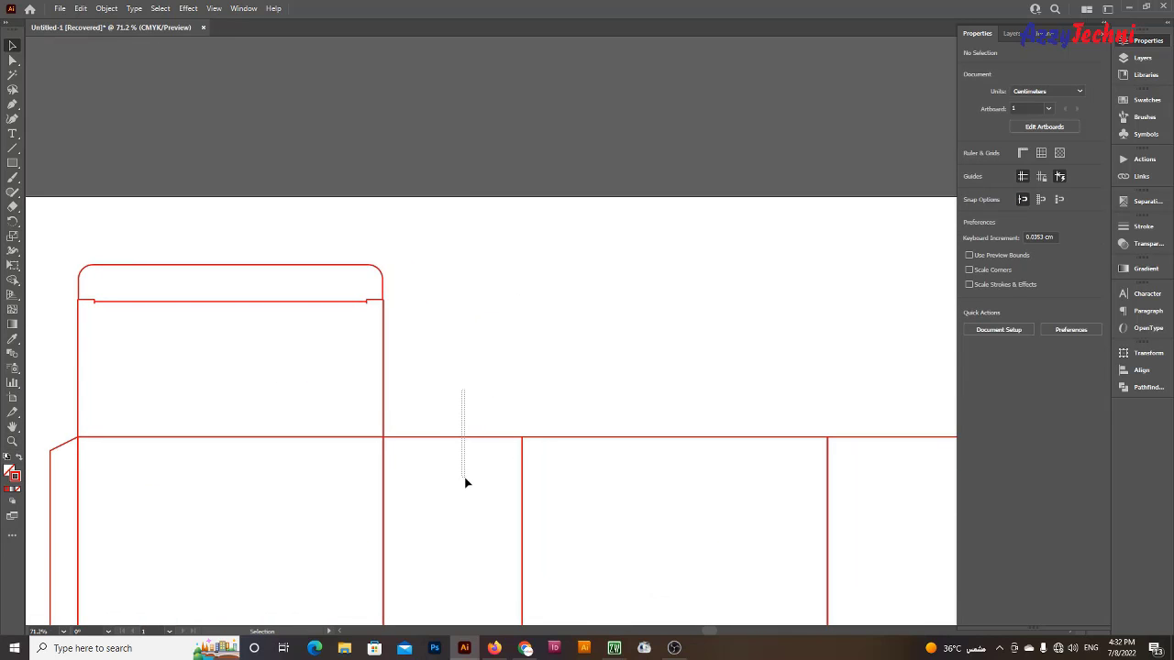
drag(450, 384, 292, 359)
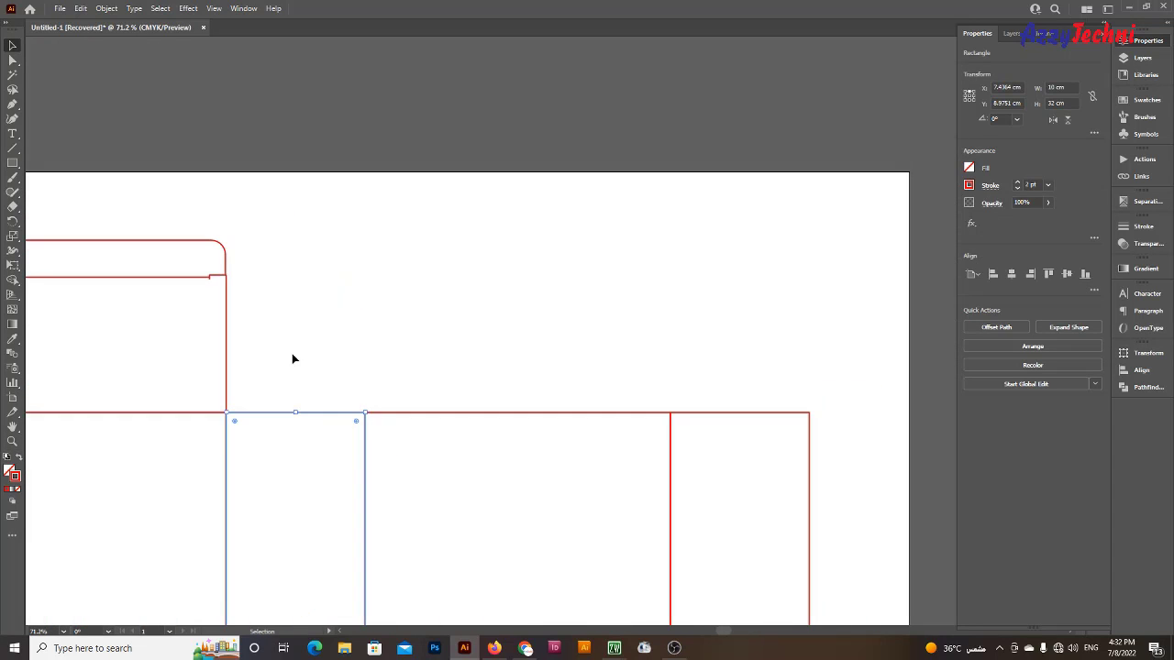
scroll(500, 324, left, 3)
scroll(463, 469, up, 1)
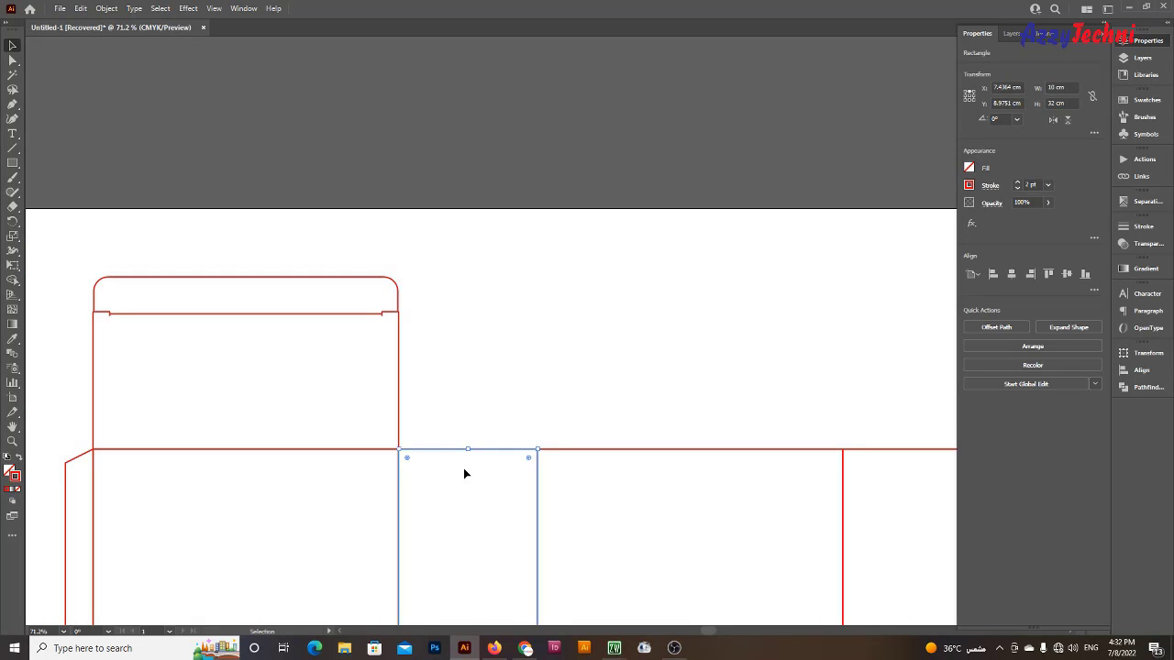
click(461, 470)
click(392, 316)
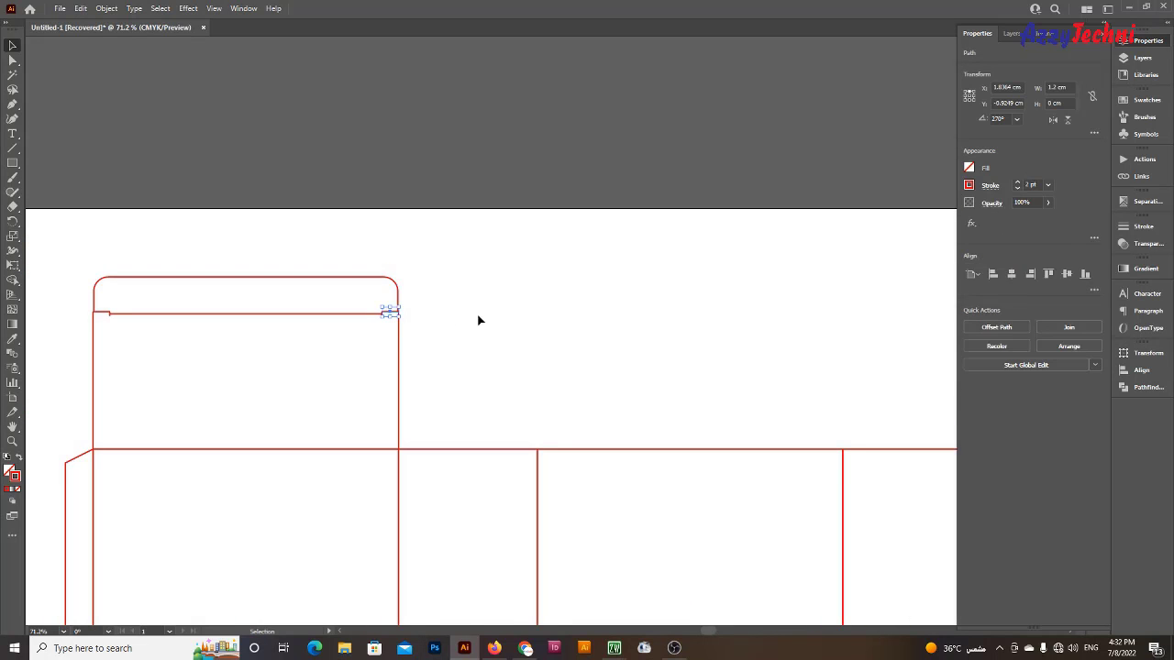
click(519, 325)
key(z)
mouse_move(479, 412)
mouse_down()
mouse_move(547, 450)
mouse_move(468, 439)
mouse_up()
key(v)
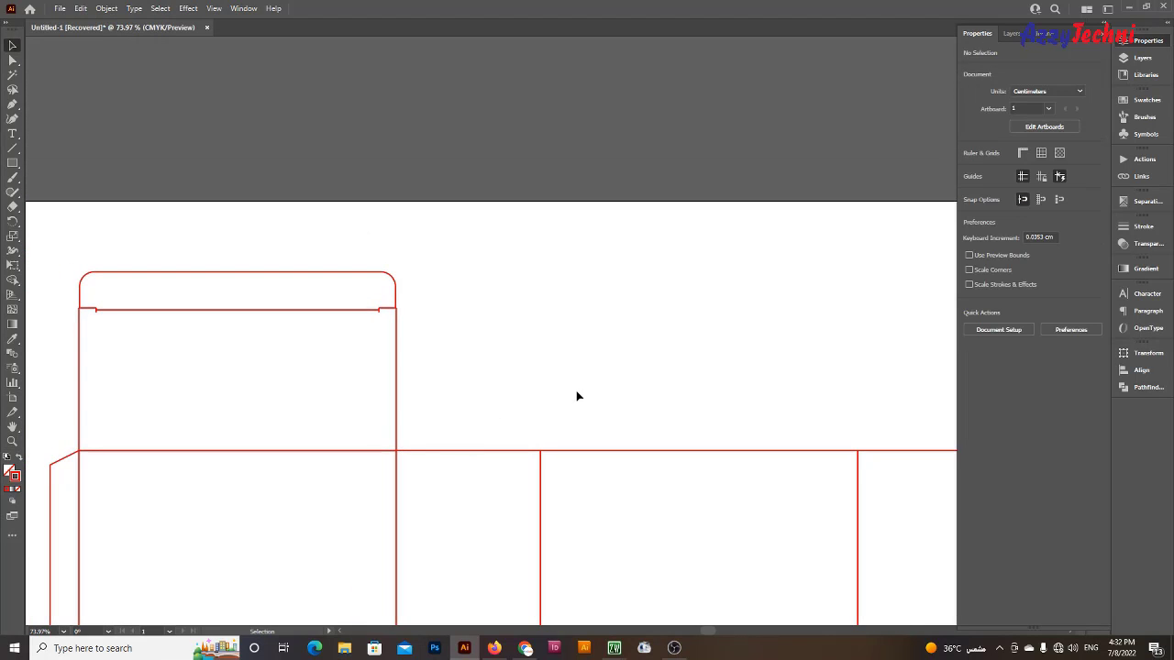
scroll(453, 375, up, 1)
scroll(487, 375, up, 1)
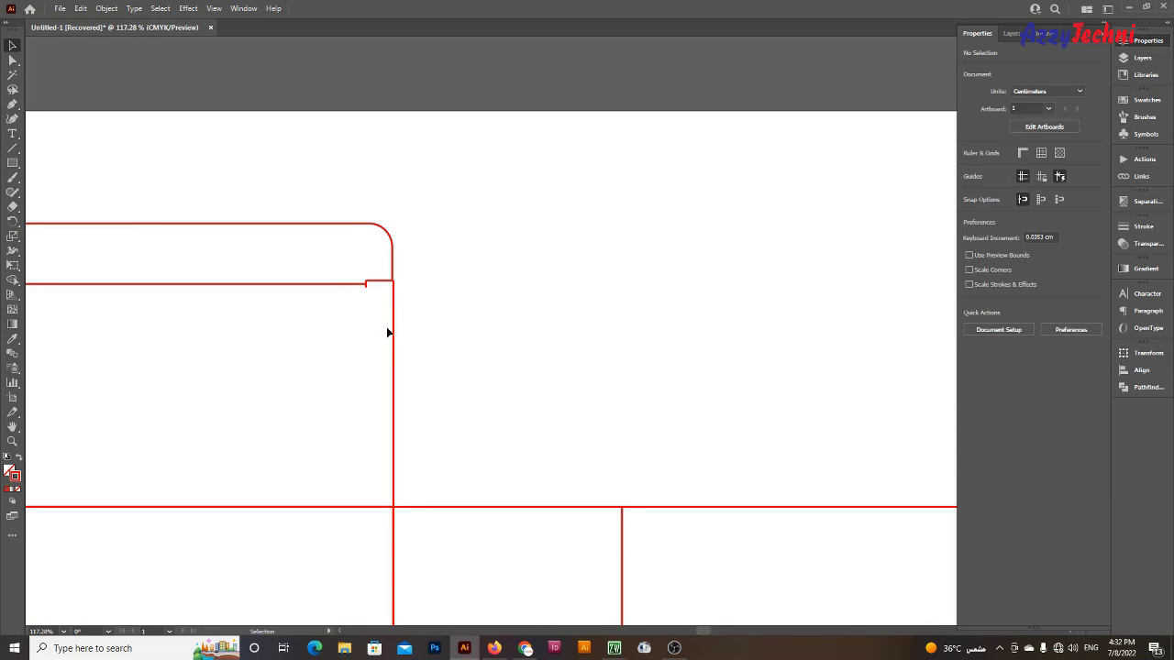
click(379, 281)
click(690, 492)
scroll(737, 481, down, 5)
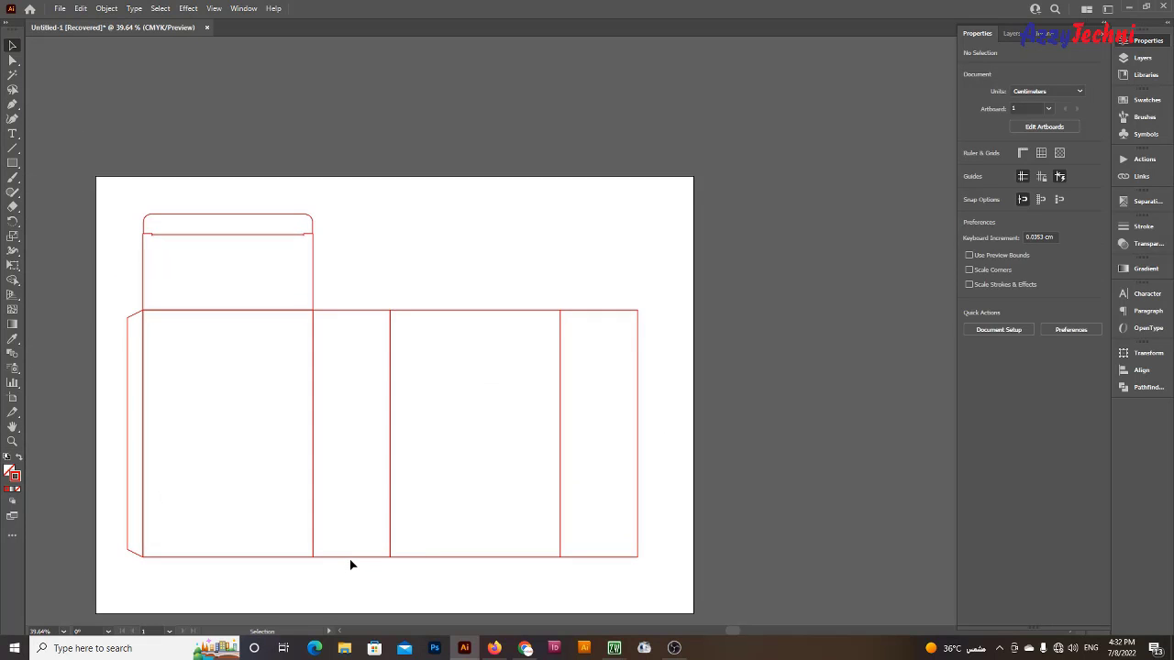
drag(354, 556, 354, 309)
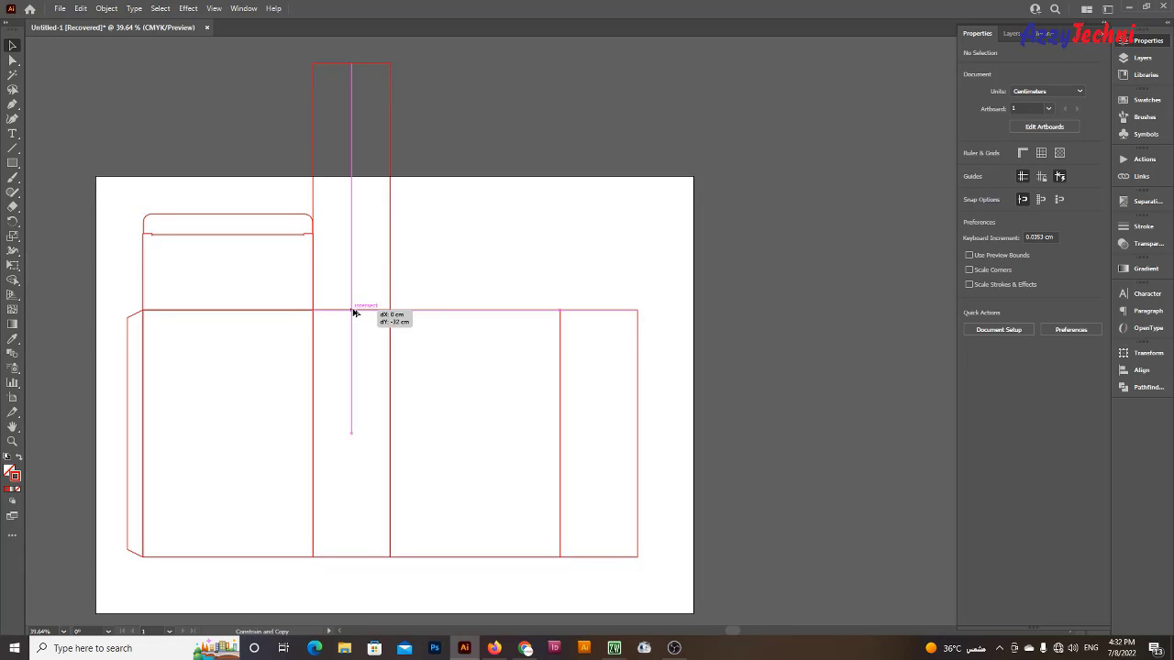
click(969, 102)
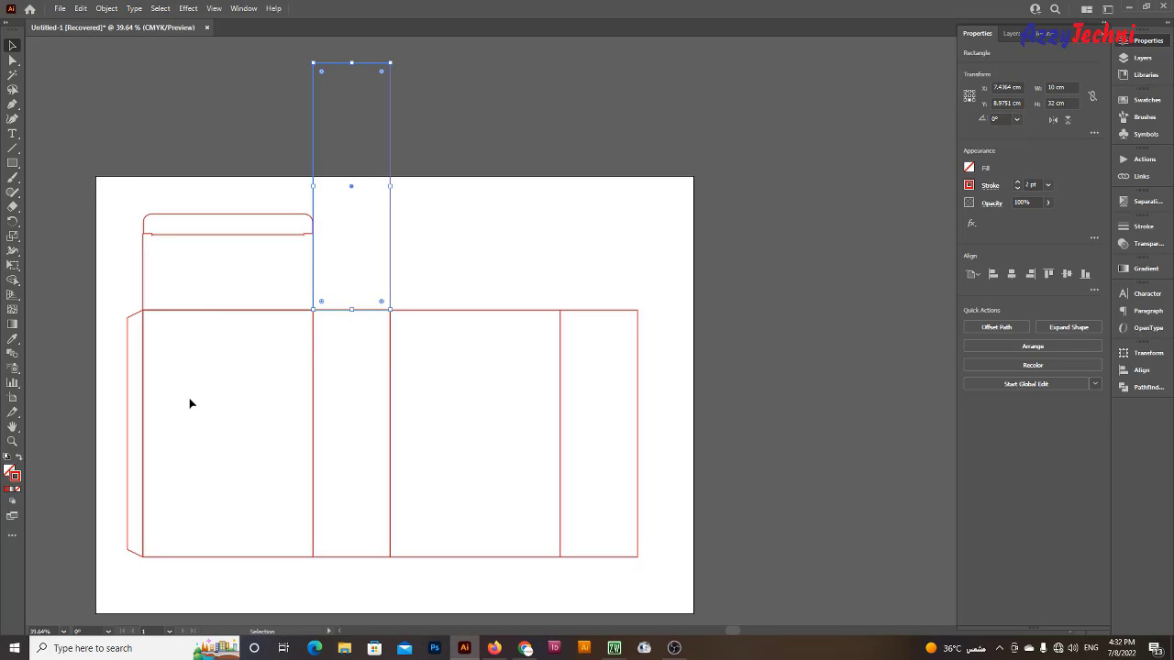
click(248, 481)
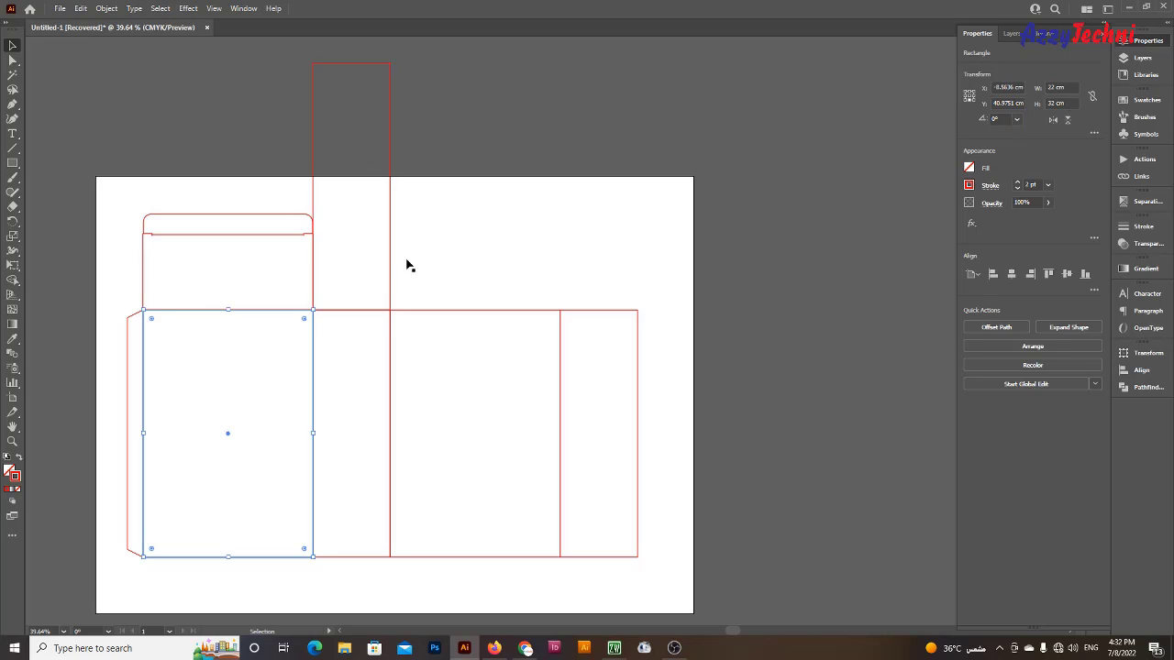
drag(400, 261, 358, 273)
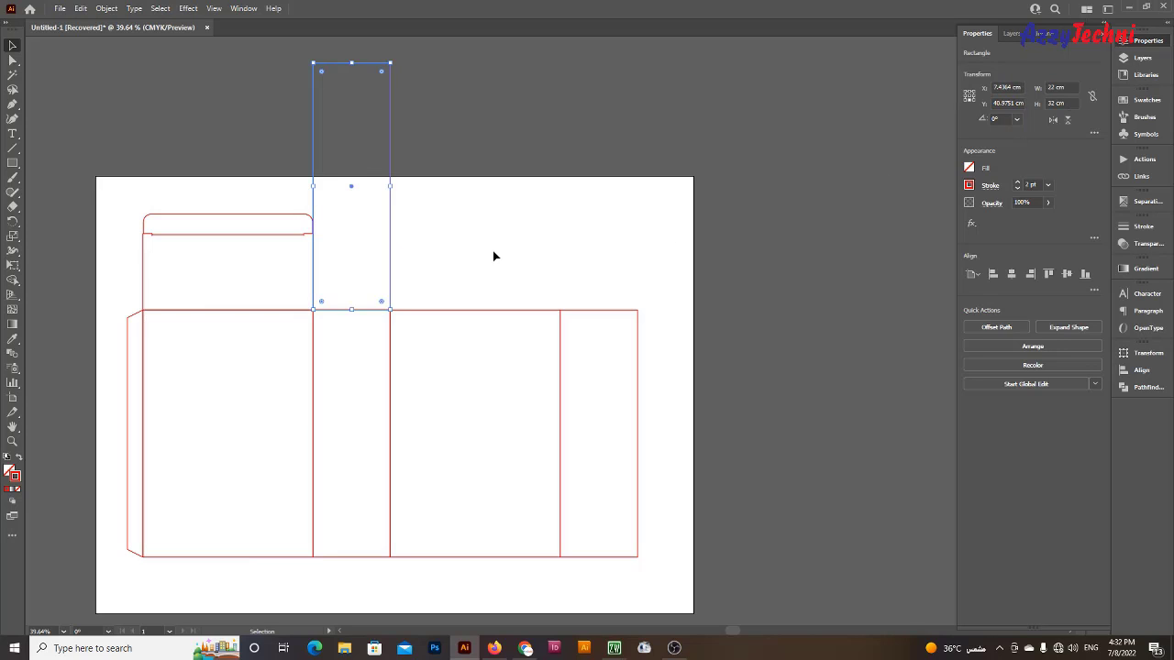
click(1074, 101)
text(7)
key(Return)
click(764, 210)
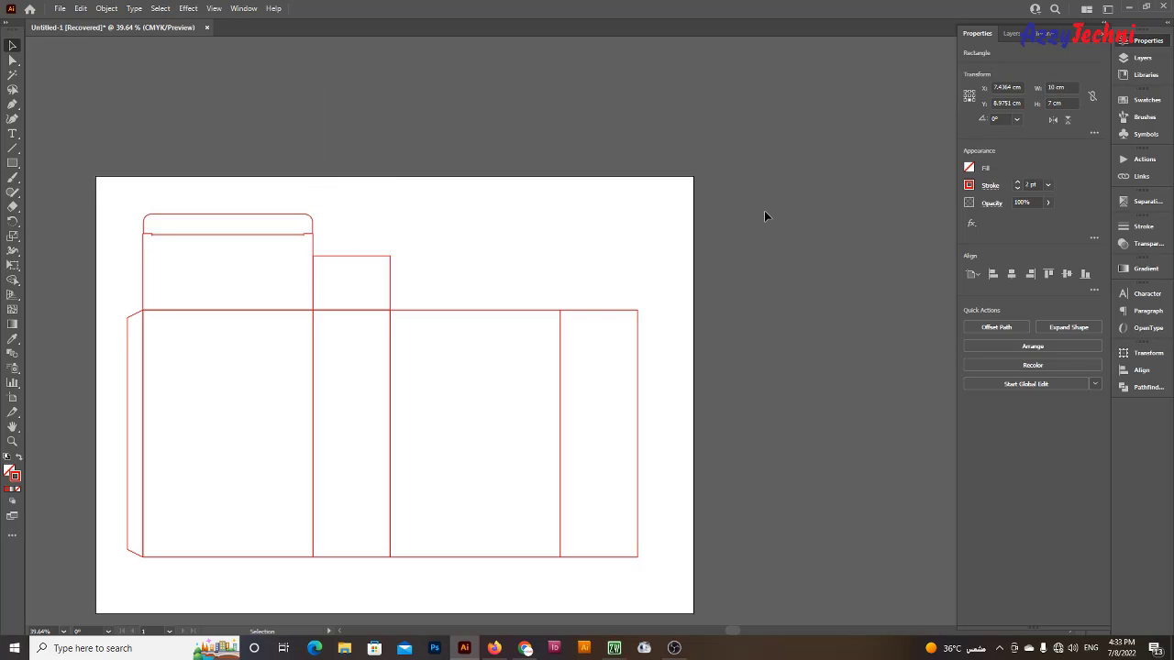
key(z)
mouse_move(251, 229)
mouse_down()
mouse_move(701, 312)
mouse_move(661, 394)
mouse_up()
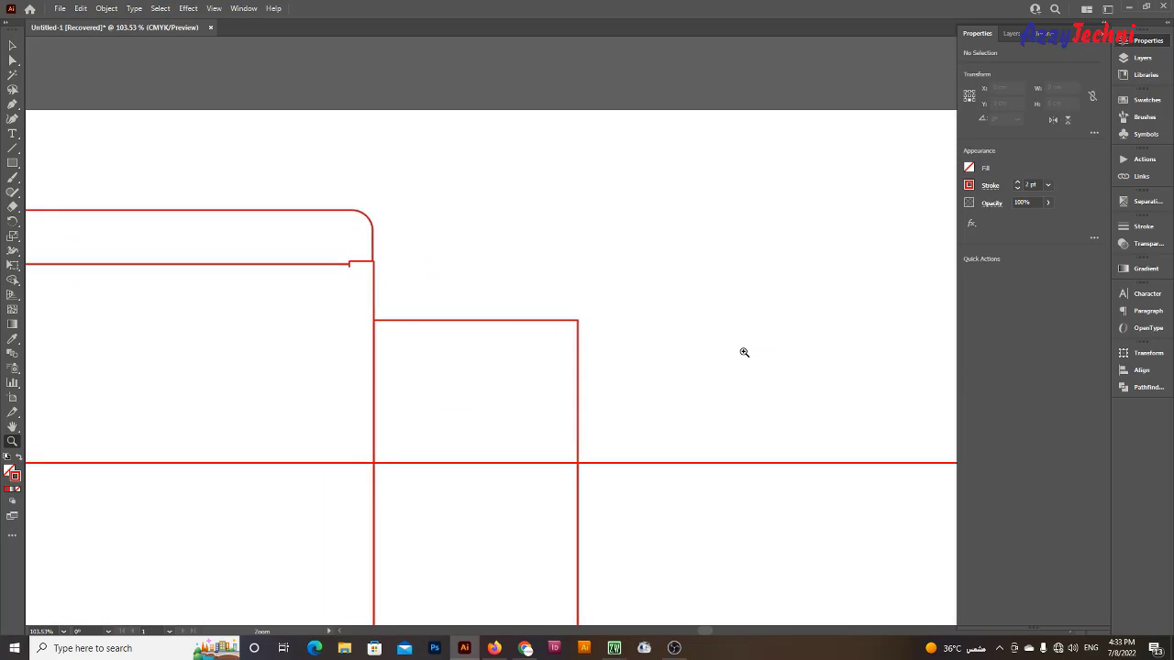
key(v)
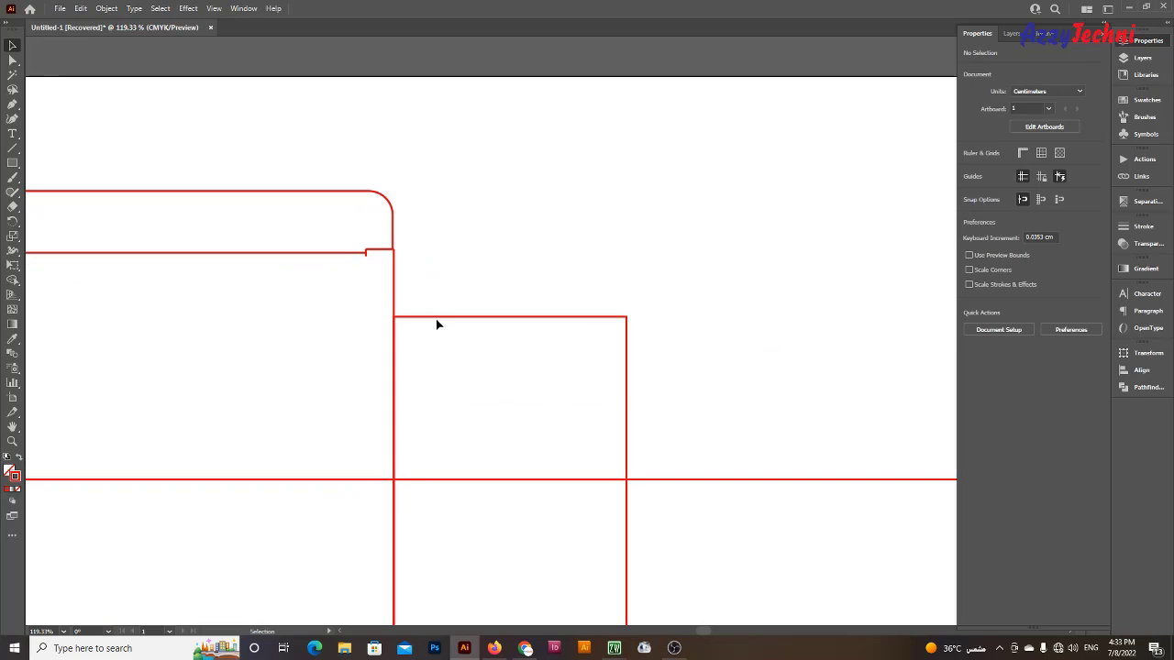
click(439, 319)
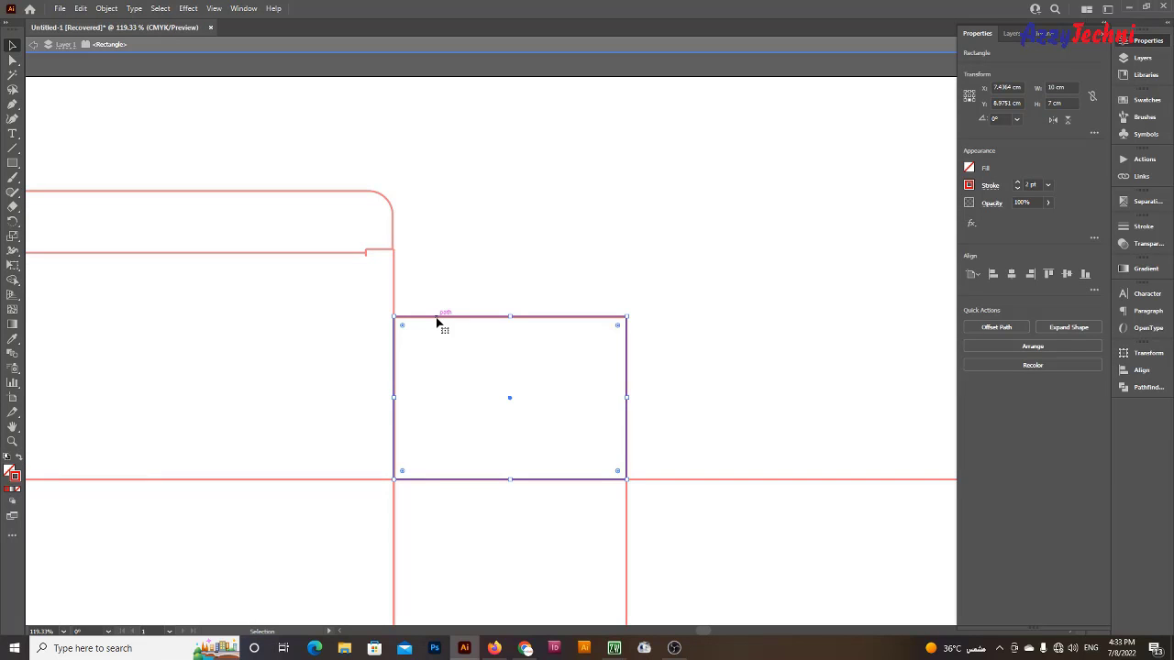
key(plus)
Add an anchor on the flap's left edge and move the upper-left anchors 0.5 cm horizontally
click(394, 455)
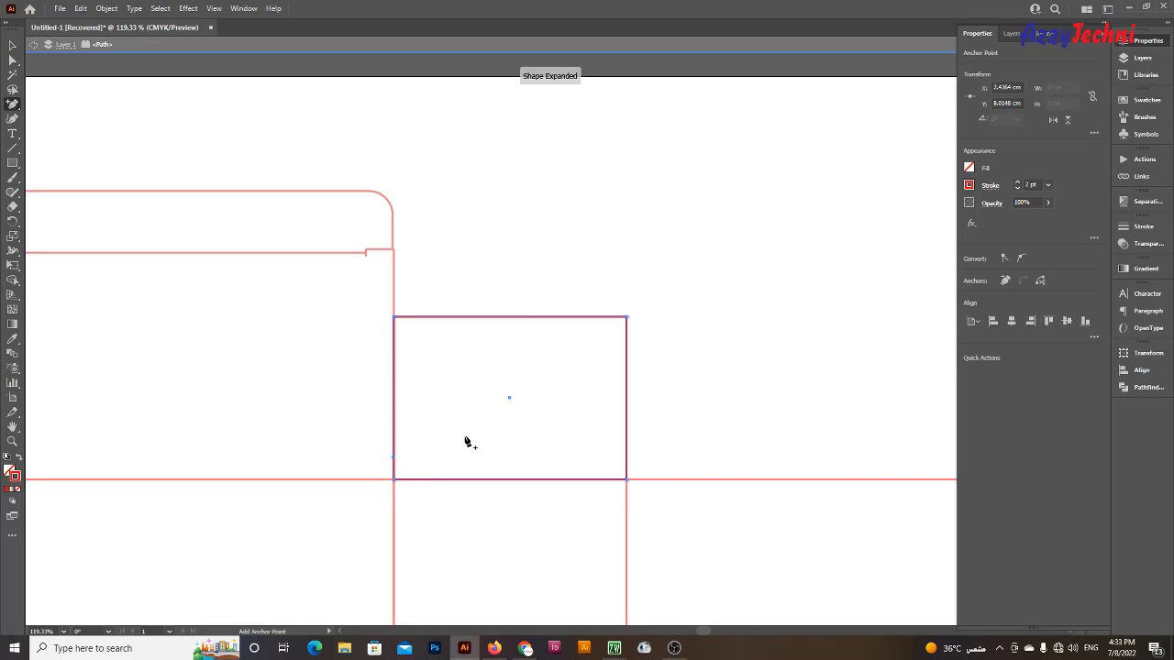
key(a)
drag(368, 290, 425, 471)
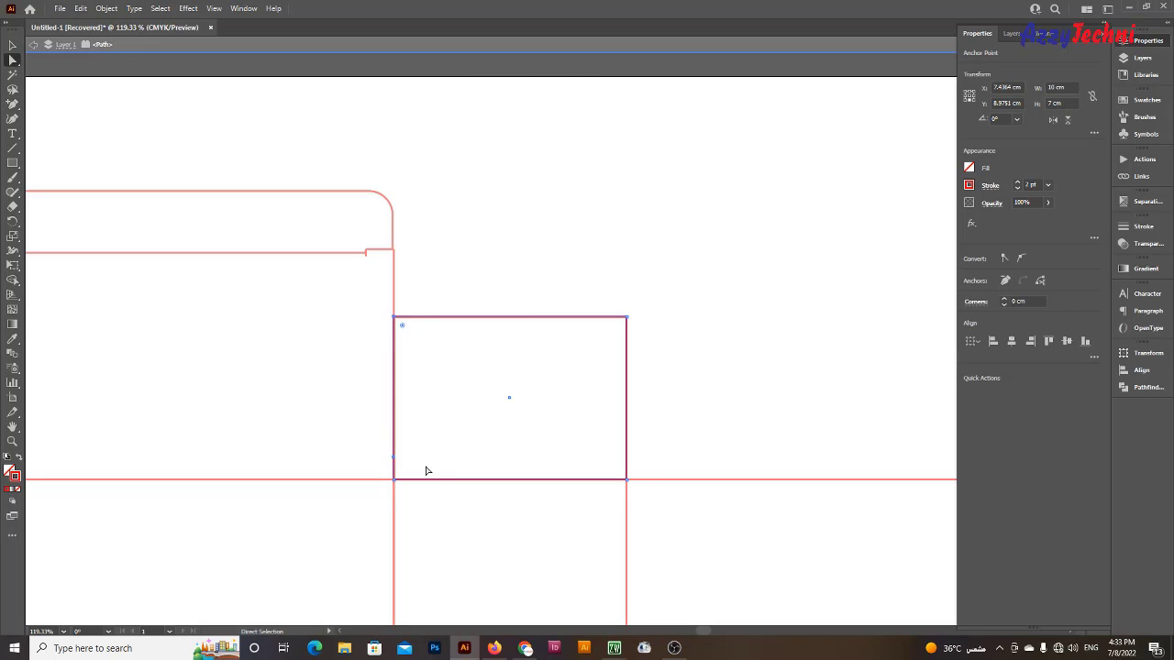
key(Return)
text(0.5)
key(Tab)
text(0)
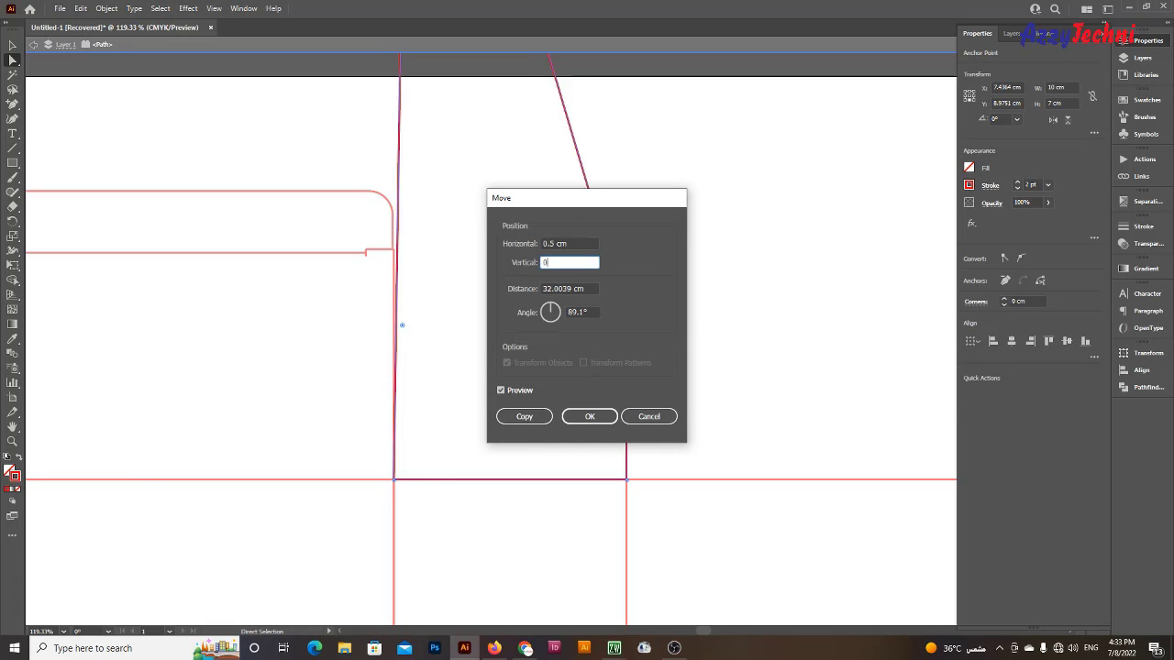
key(Return)
click(574, 419)
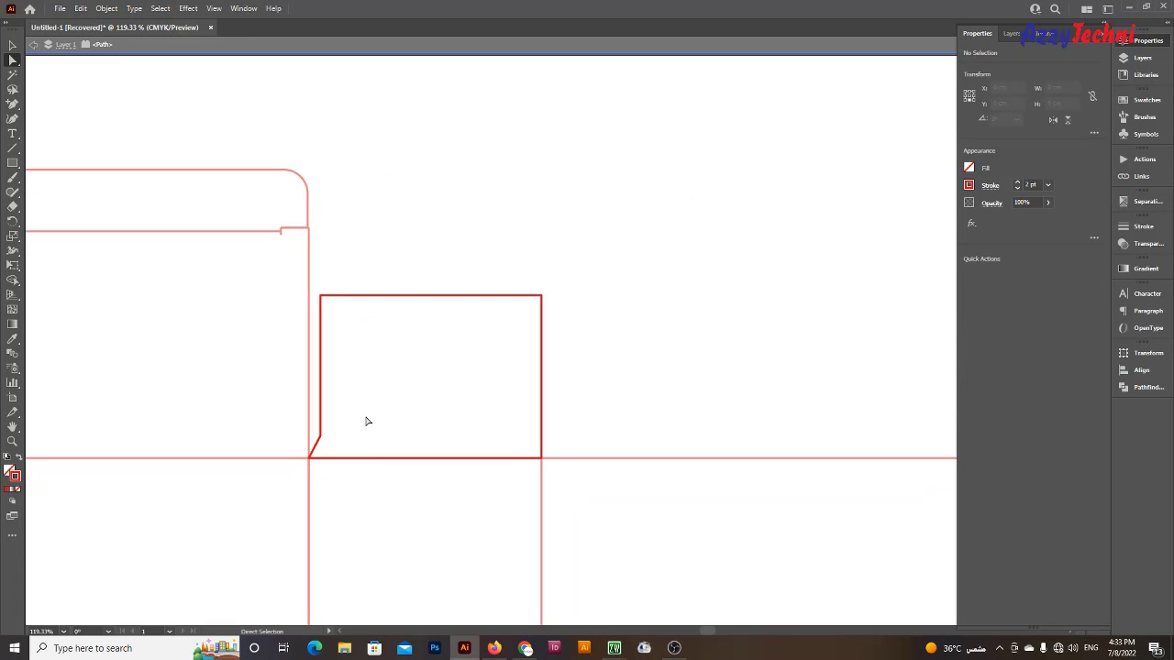
Copy the short notch line from the top flap and zoom in on the fold corner
scroll(504, 412, right, 2)
key(z)
drag(326, 442, 391, 465)
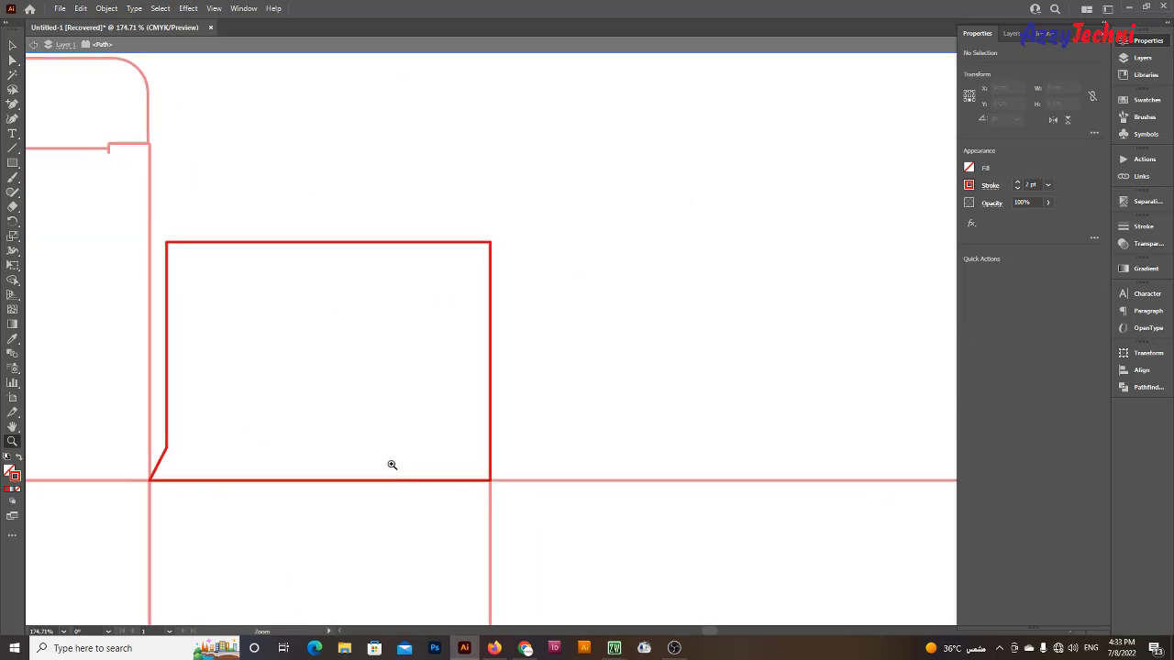
key(ctrl+plus)
key(v)
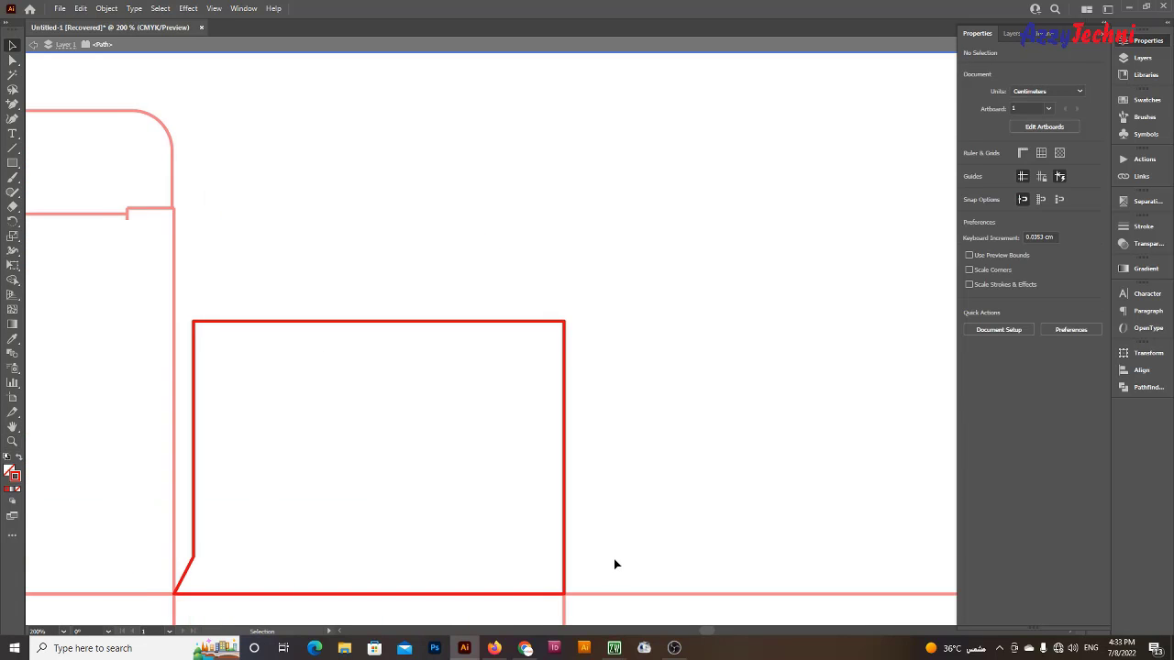
key(Escape)
scroll(474, 540, left, 3)
key(a)
click(278, 187)
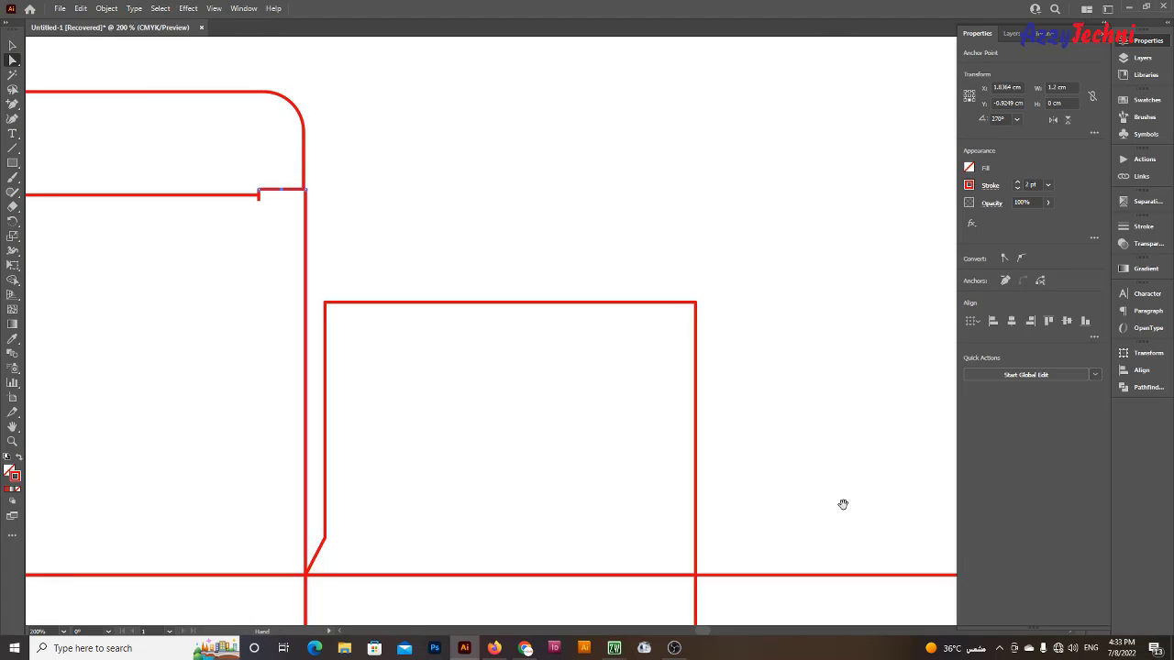
key(z)
scroll(642, 422, down, 3)
scroll(550, 385, right, 5)
click(458, 348)
Paste the notch line, rotate it vertical at 1.1 cm height, and stand it on the fold
key(ctrl+v)
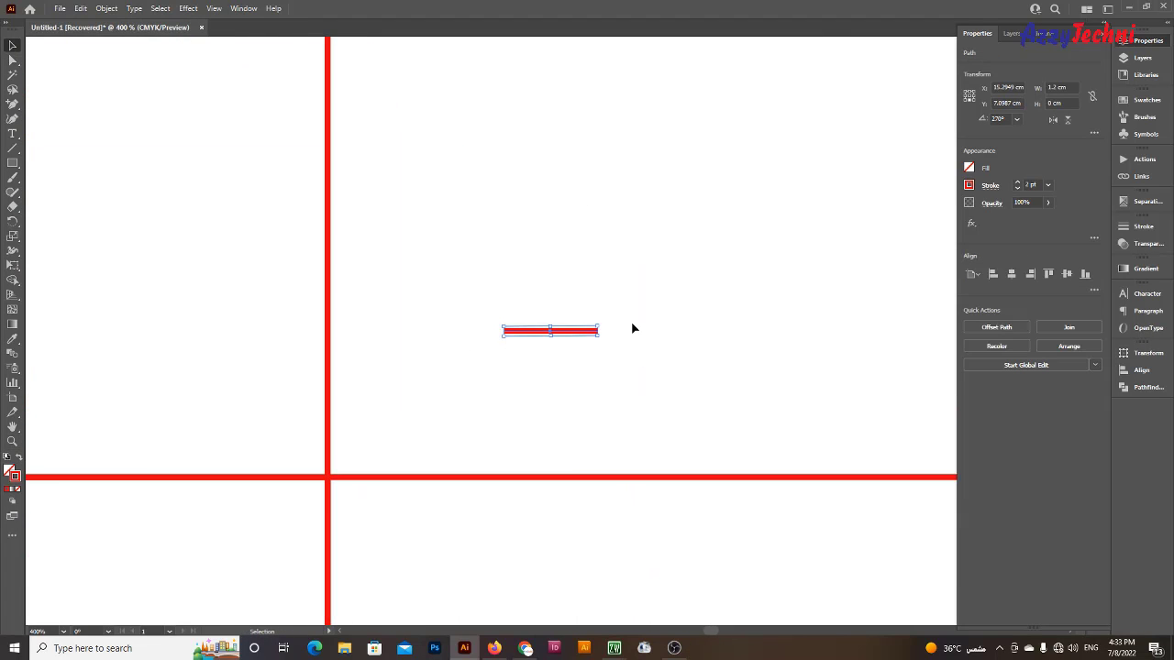
drag(603, 326, 558, 430)
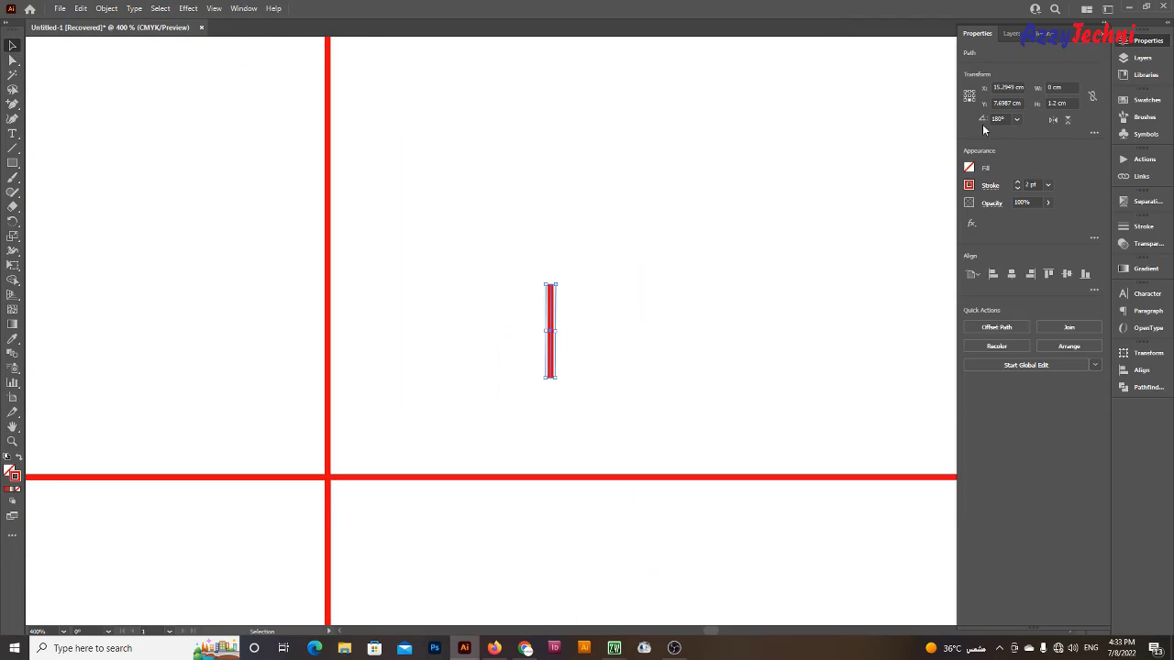
click(1056, 102)
text(1.1)
key(Return)
click(682, 324)
drag(765, 385, 575, 486)
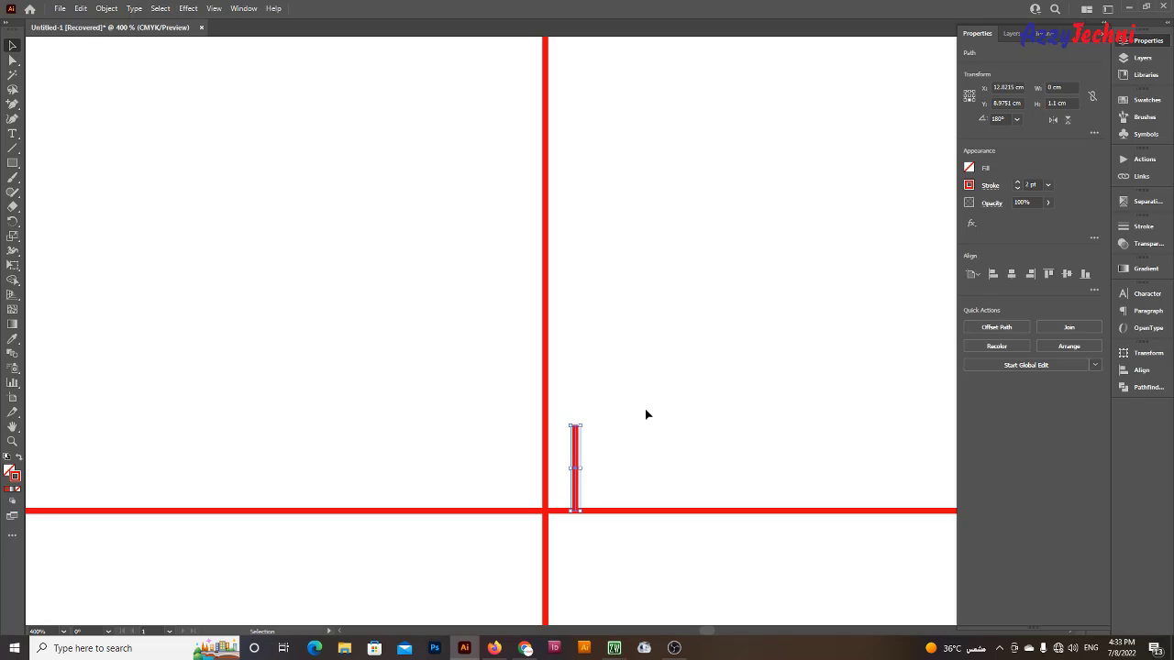
Add an anchor on the flap's right edge level with the measuring line's top
key(plus)
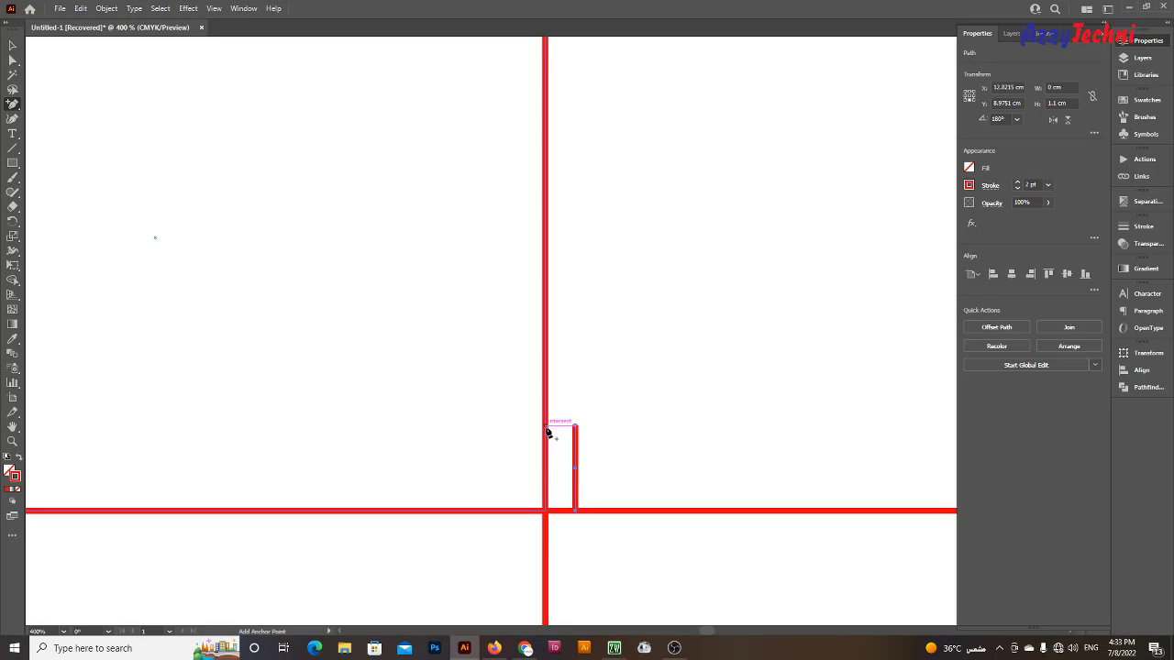
click(546, 427)
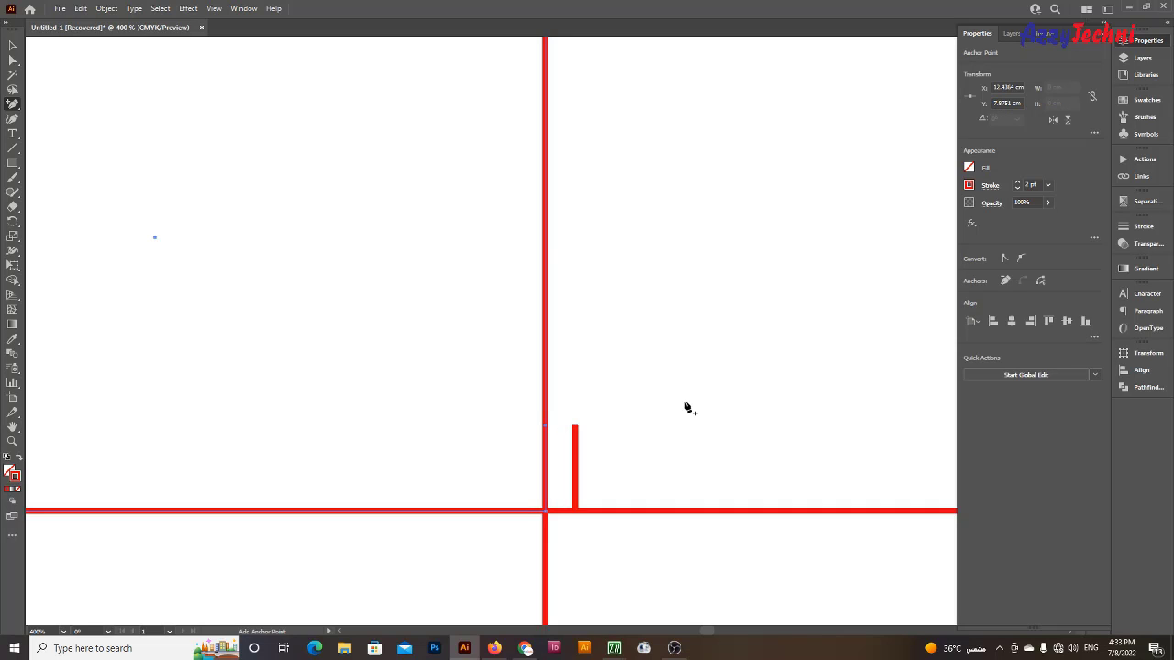
key(v)
click(618, 390)
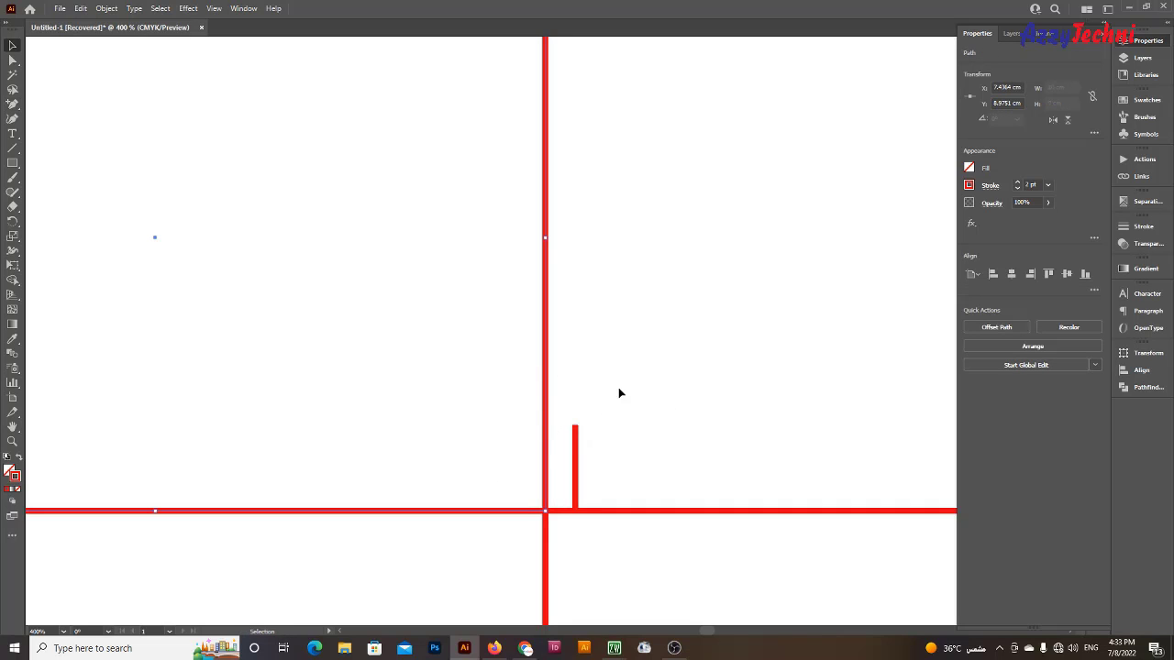
key(a)
drag(576, 388, 511, 477)
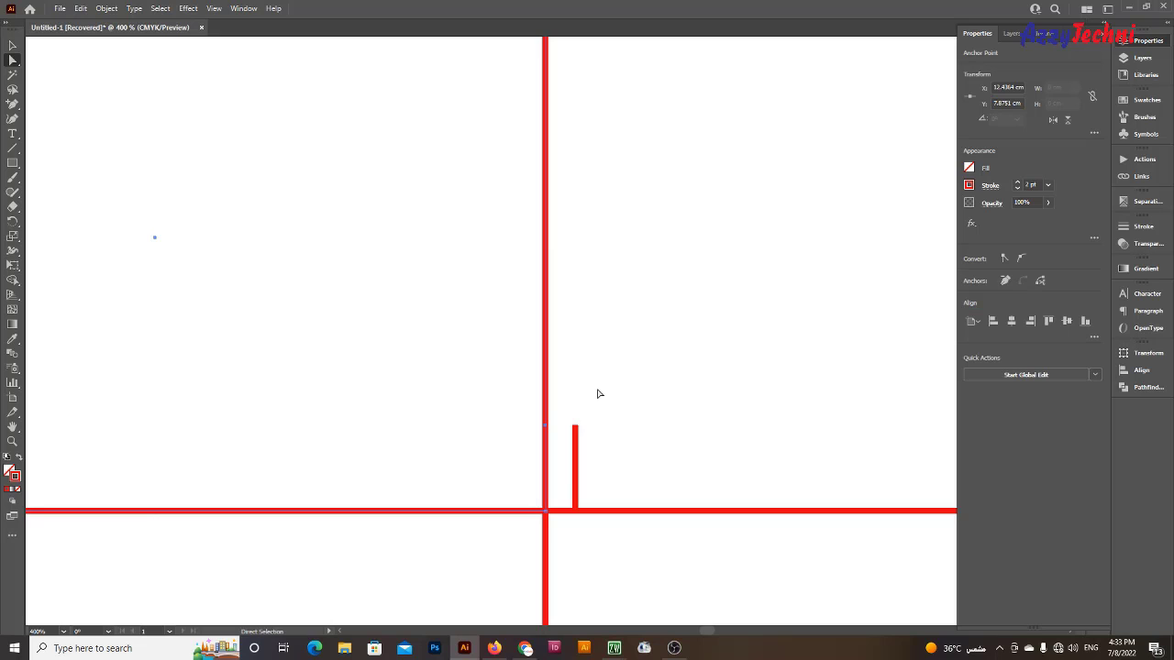
key(plus)
click(544, 366)
Delete the temporary 1.1 cm measuring line
key(a)
drag(650, 366, 549, 465)
key(Delete)
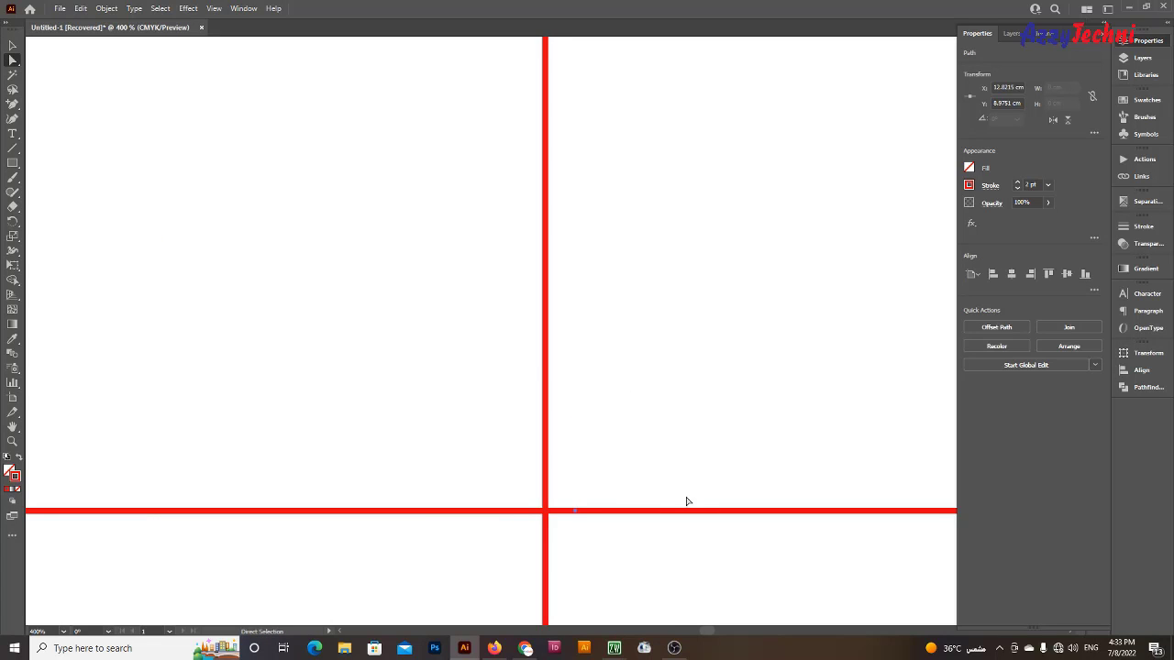
scroll(468, 425, down, 6)
scroll(708, 343, up, 1)
Move the flap's upper right anchors 0.5 cm to the left
drag(704, 250, 598, 434)
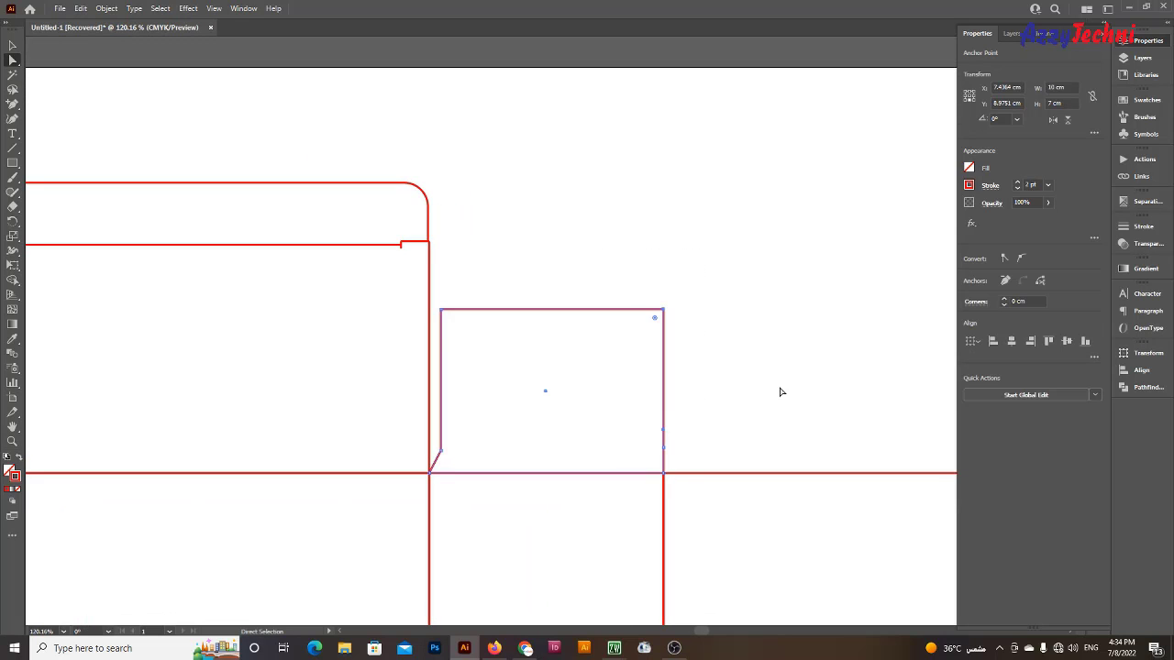
key(Return)
text(-.5)
key(Return)
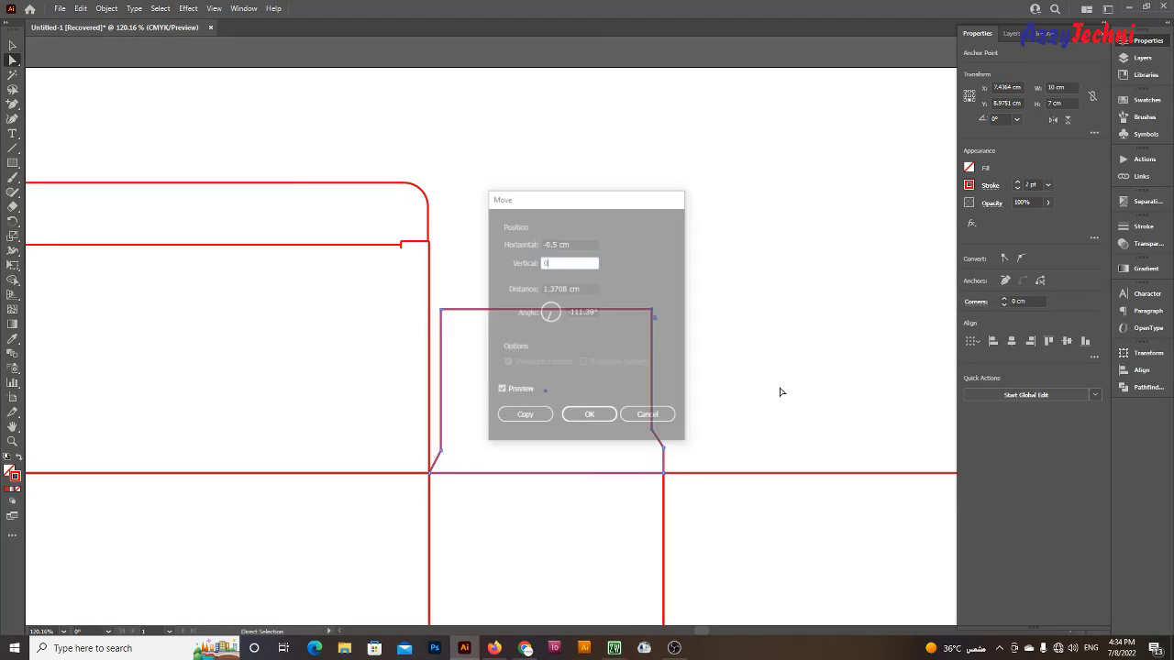
click(779, 391)
Nudge the top-right corner further left and the slanted cut's top anchor slightly down
key(z)
click(675, 432)
scroll(675, 432, up, 1)
key(a)
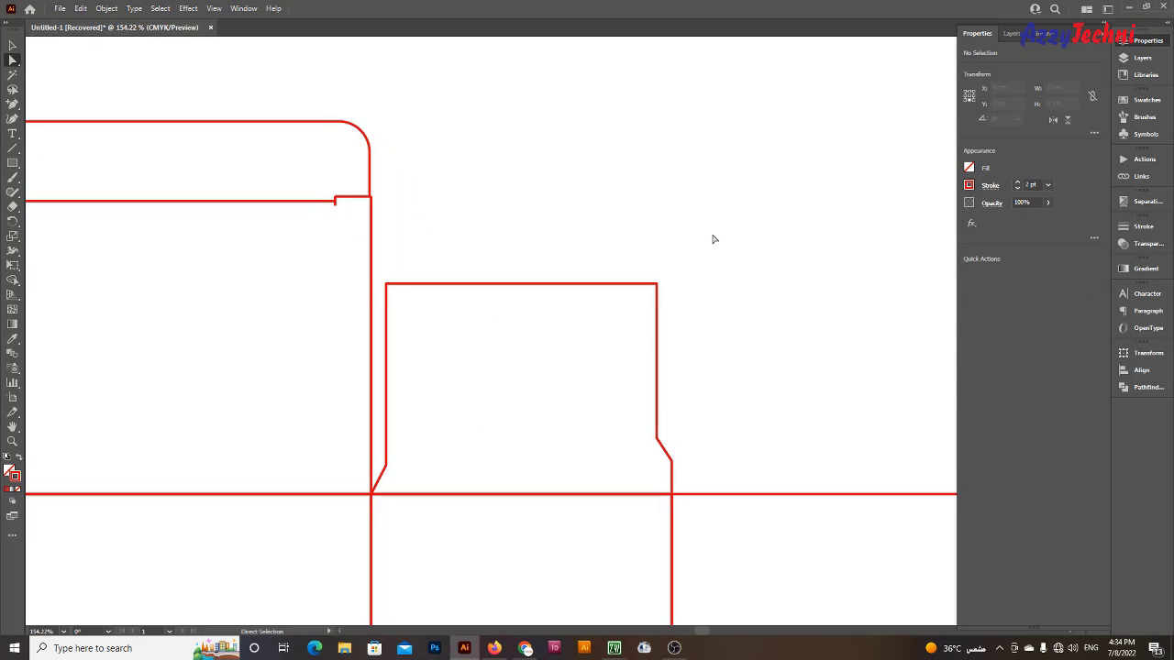
drag(713, 238, 611, 325)
key(shift+Left)
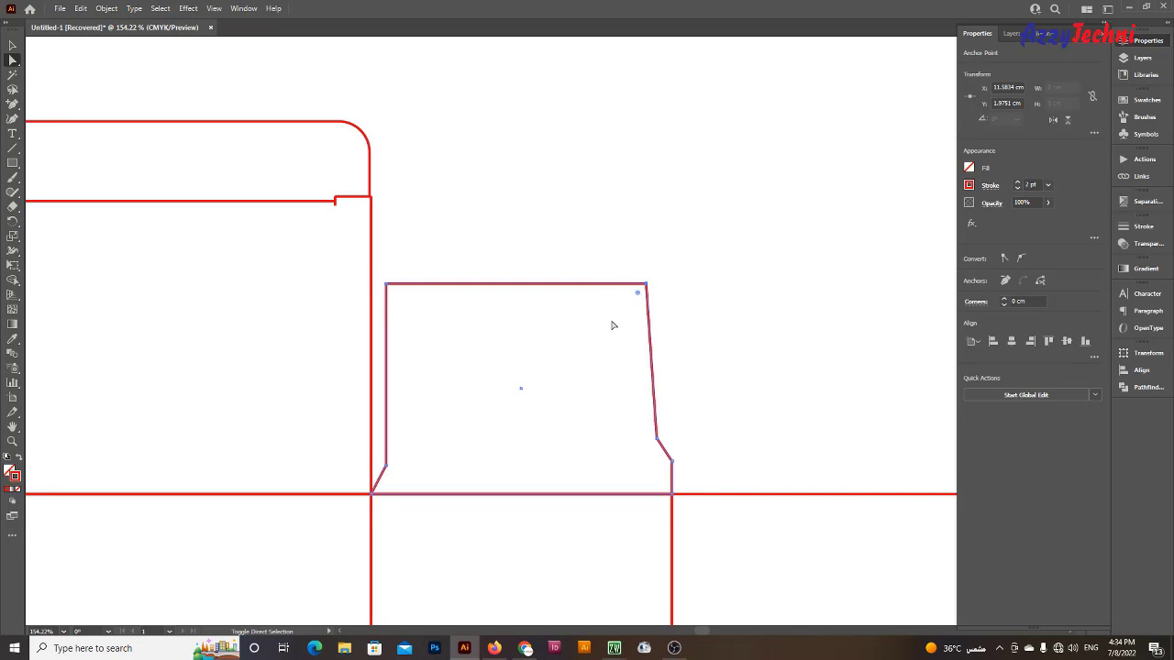
key(shift+Left)
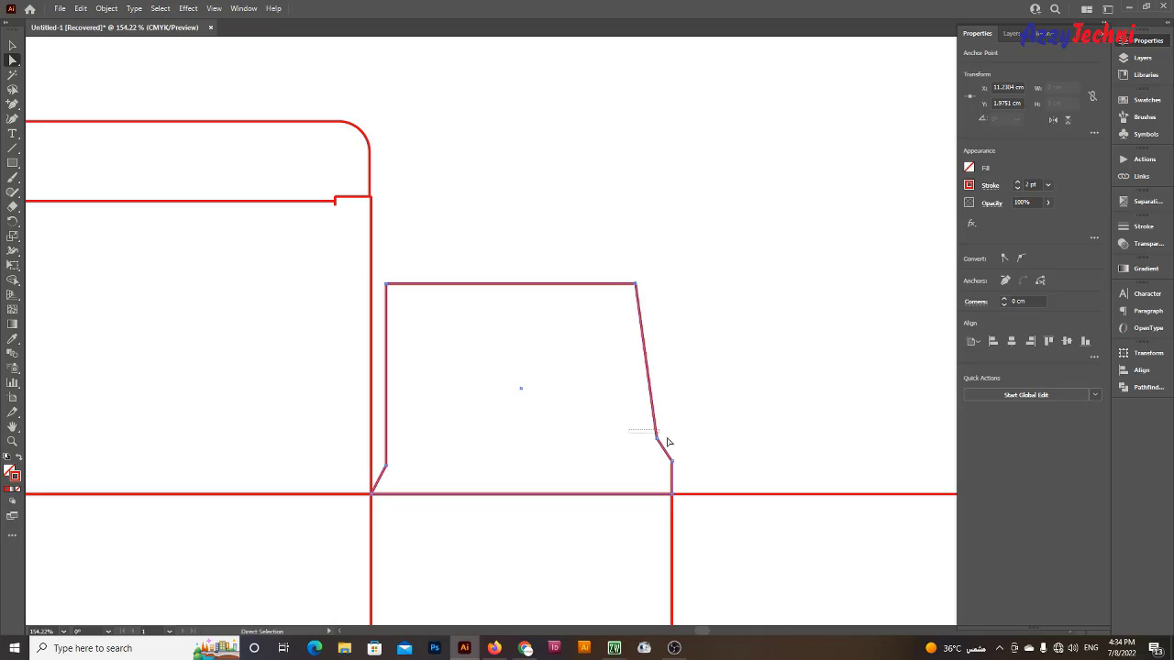
click(658, 438)
key(Down)
key(Down)
key(Down)
key(Down)
Round the flap's two top corners to about 0.5 cm
click(719, 394)
mouse_move(703, 246)
mouse_down()
mouse_move(376, 308)
mouse_move(378, 319)
mouse_up()
drag(628, 300, 621, 302)
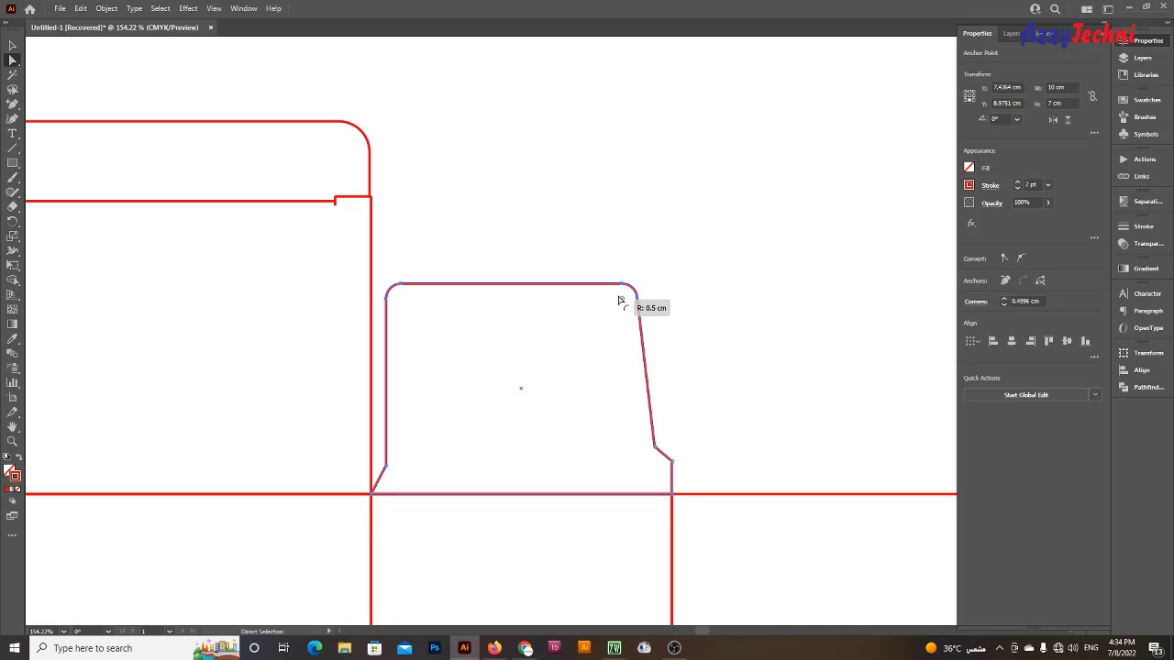
click(743, 293)
key(v)
key(z)
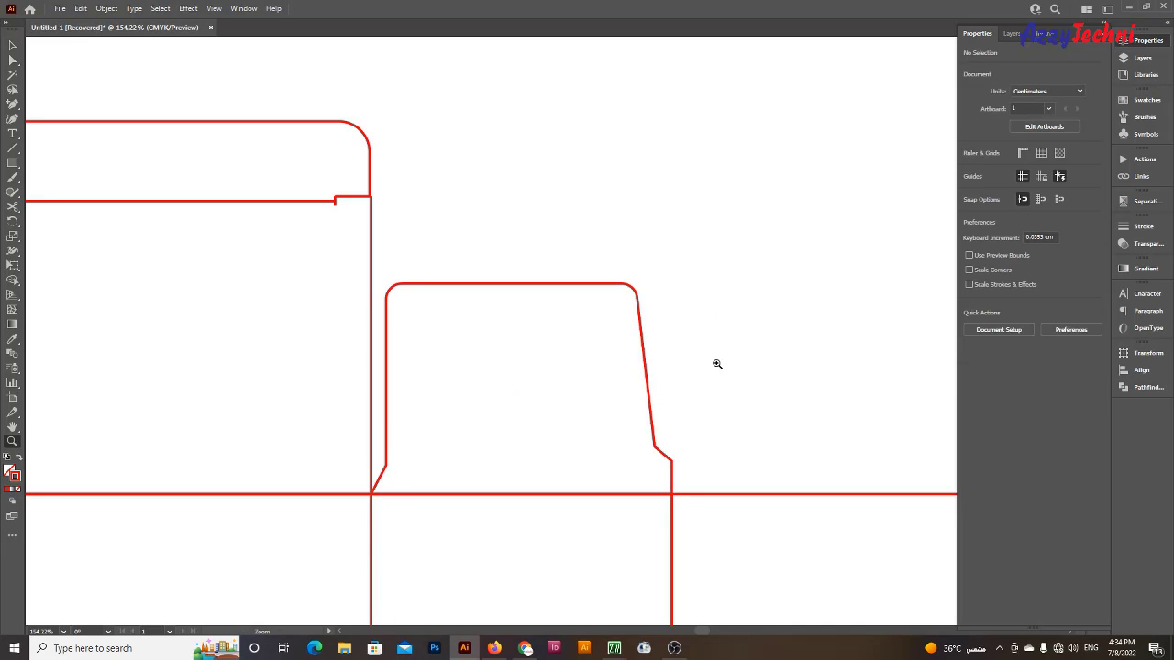
alt+click(712, 366)
click(591, 368)
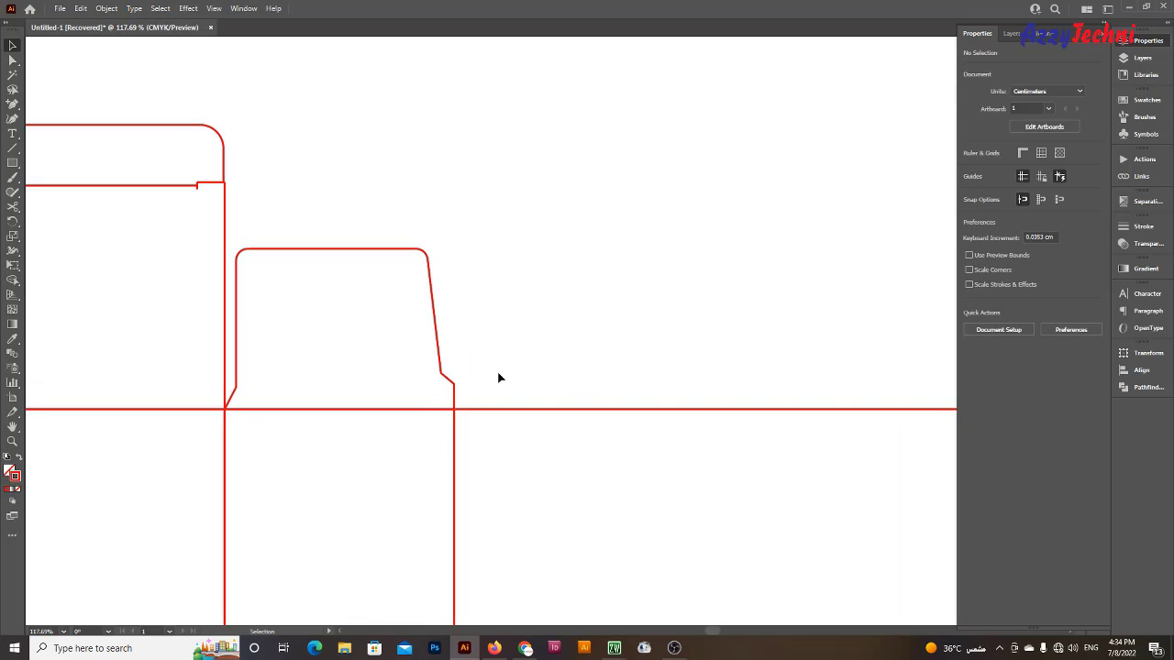
Set the shaped dust flap's width to 10 cm
key(v)
click(435, 273)
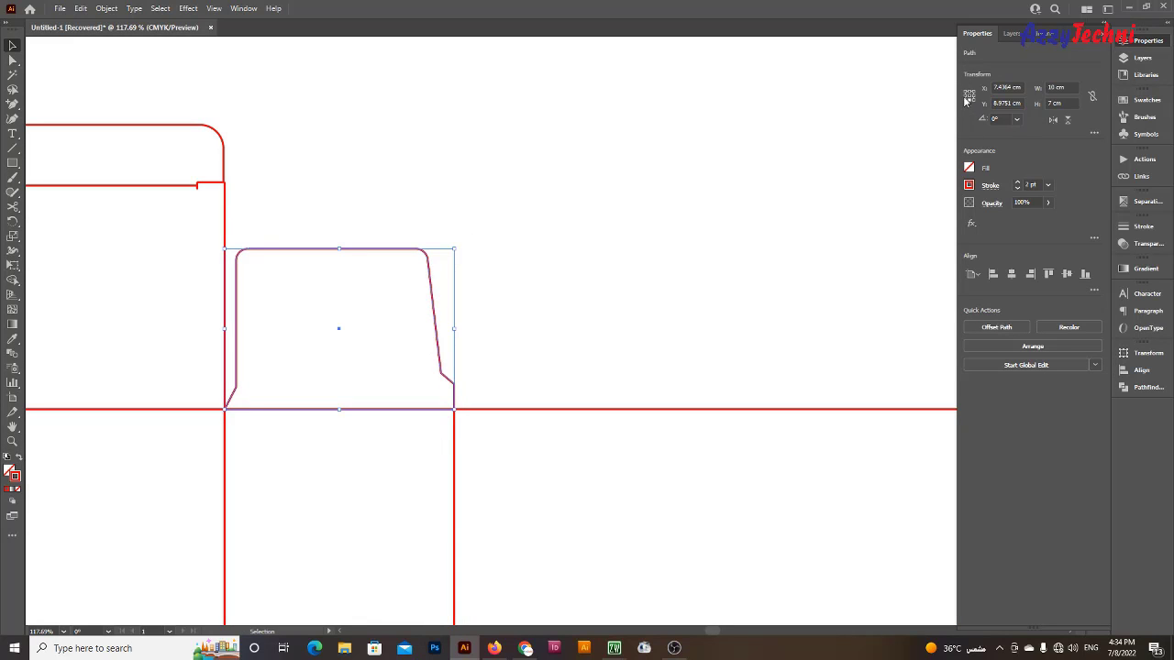
click(1059, 87)
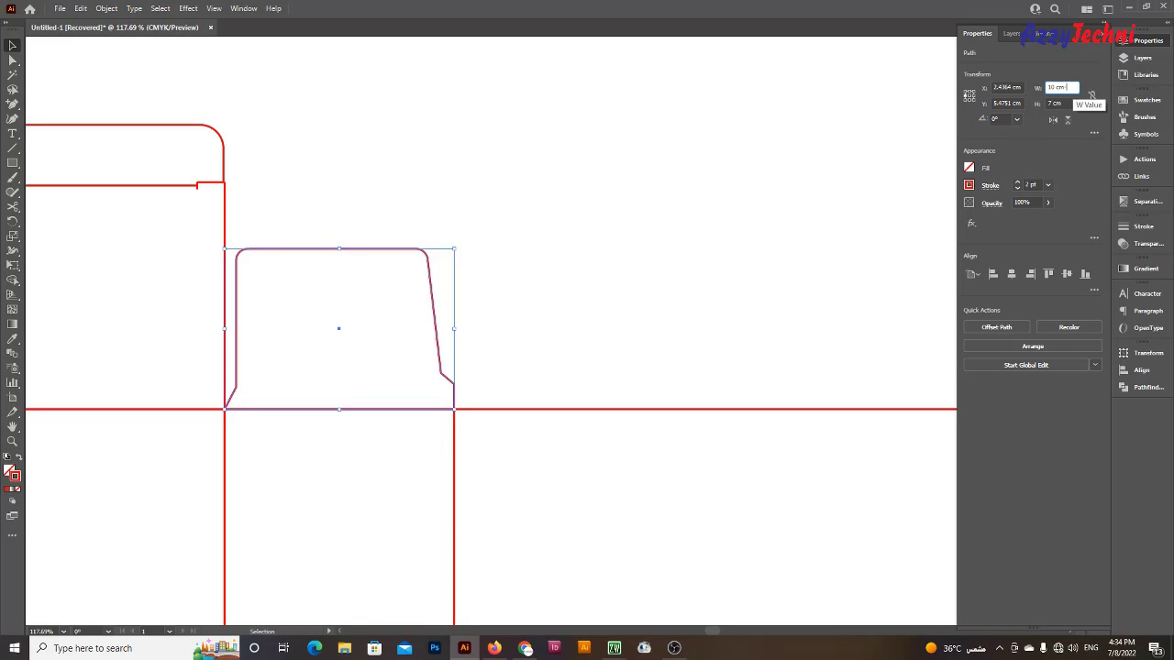
text(-1)
key(Return)
click(742, 396)
Resize the rightmost end panel rectangle to 10 cm wide
key(z)
drag(742, 395, 571, 343)
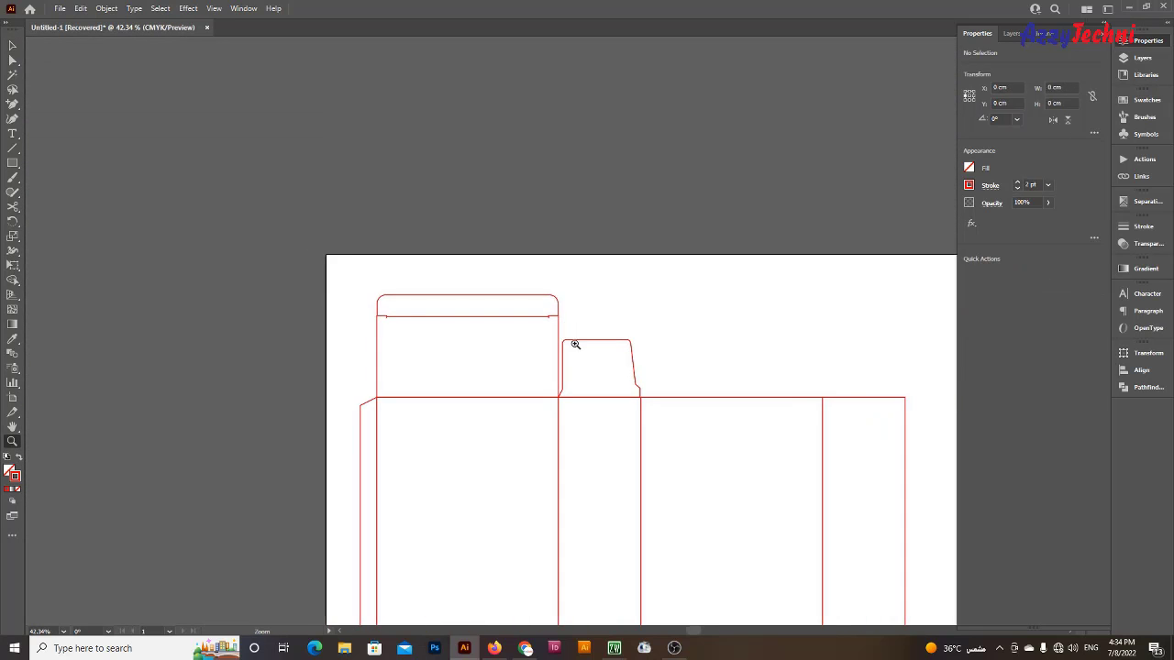
mouse_move(636, 209)
mouse_down()
mouse_move(694, 281)
mouse_move(712, 376)
mouse_up()
key(v)
scroll(709, 349, down, 2)
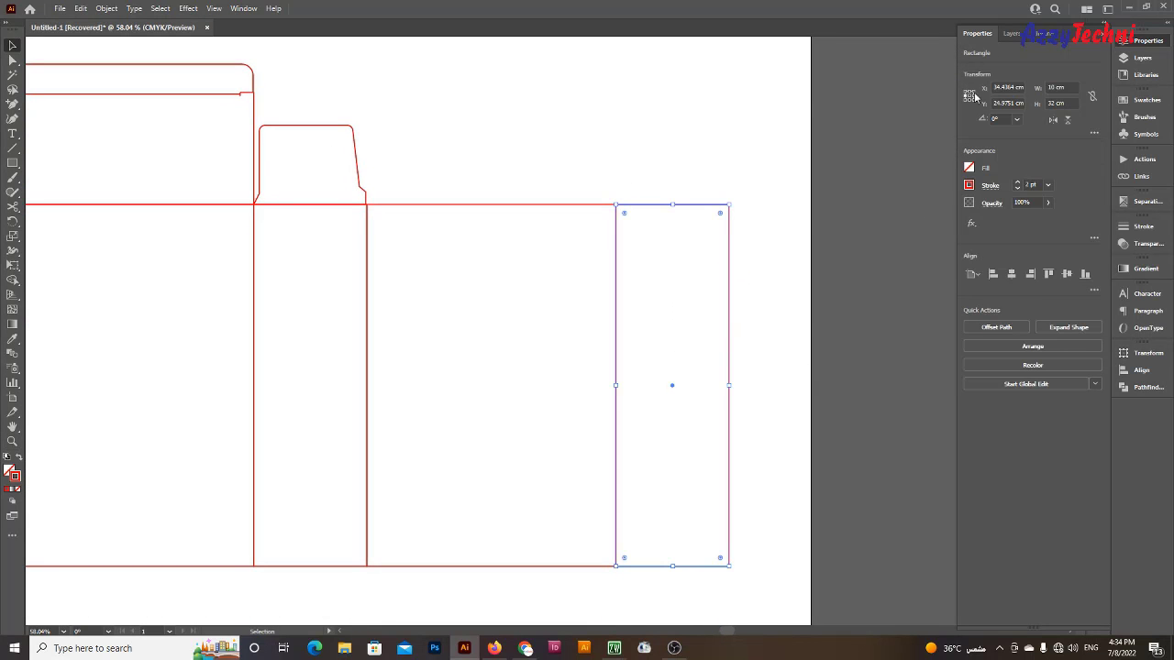
click(1062, 87)
text(-1)
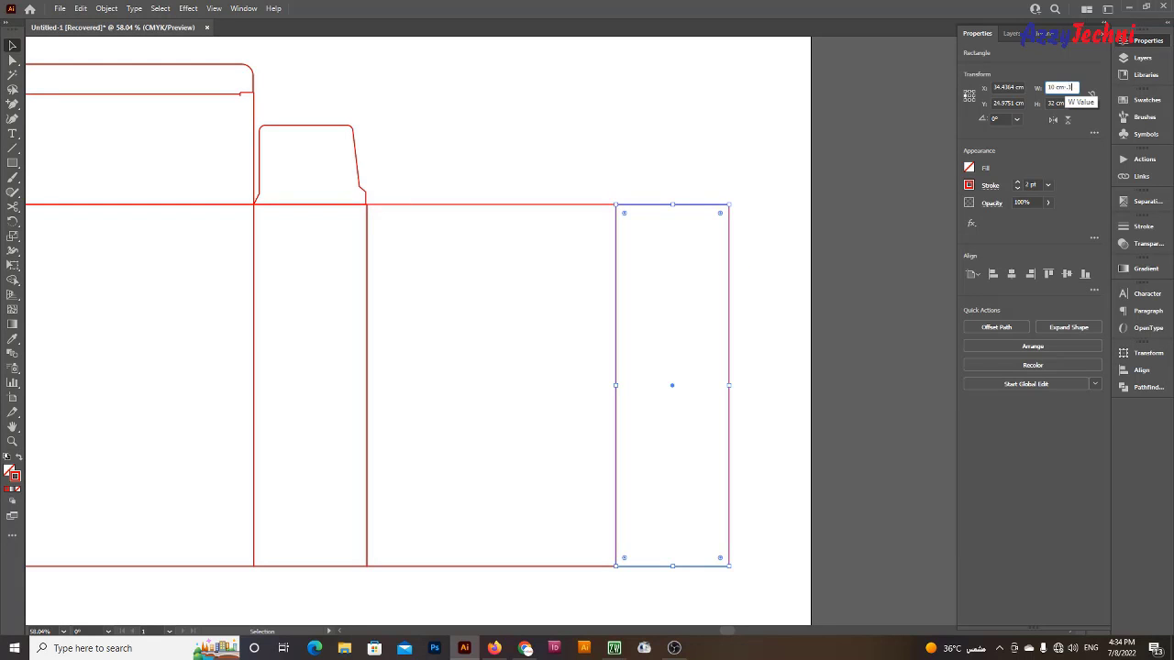
key(Return)
click(906, 237)
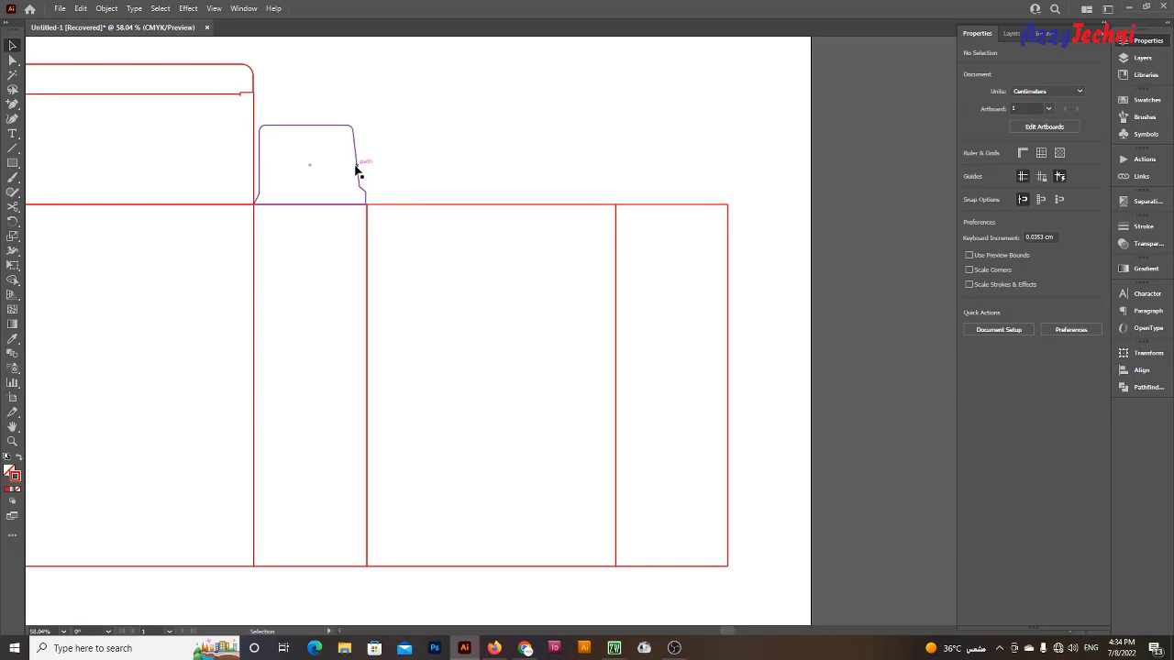
Drag a copy of the dust flap to the right and reflect it horizontally
drag(358, 170, 721, 171)
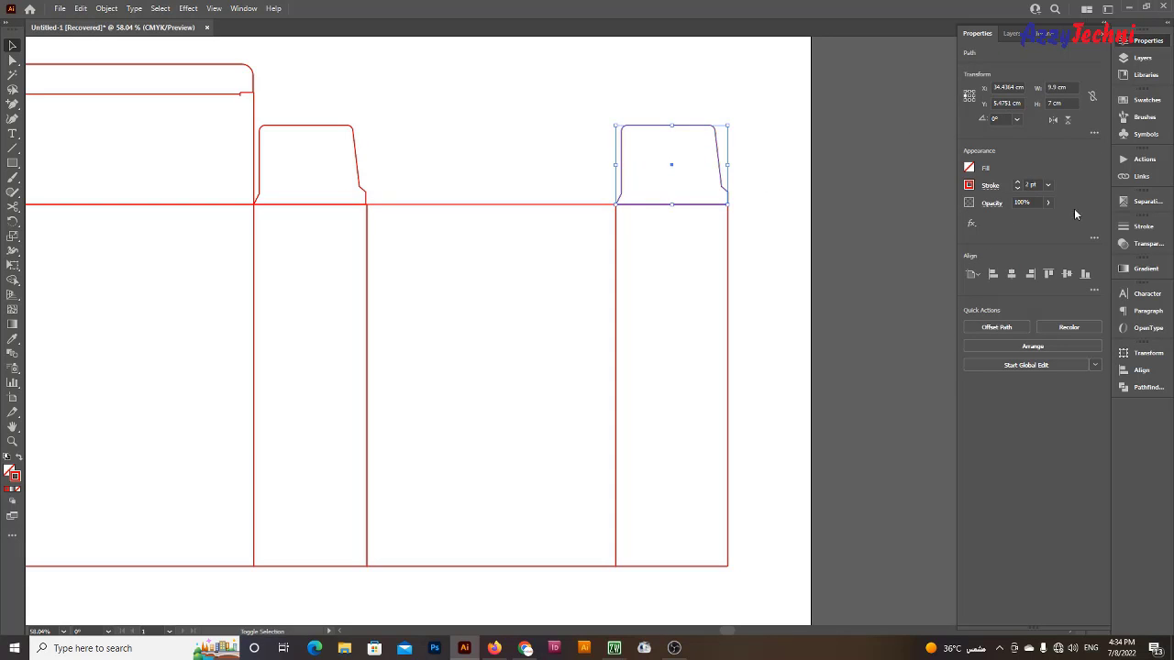
click(1053, 121)
click(713, 157)
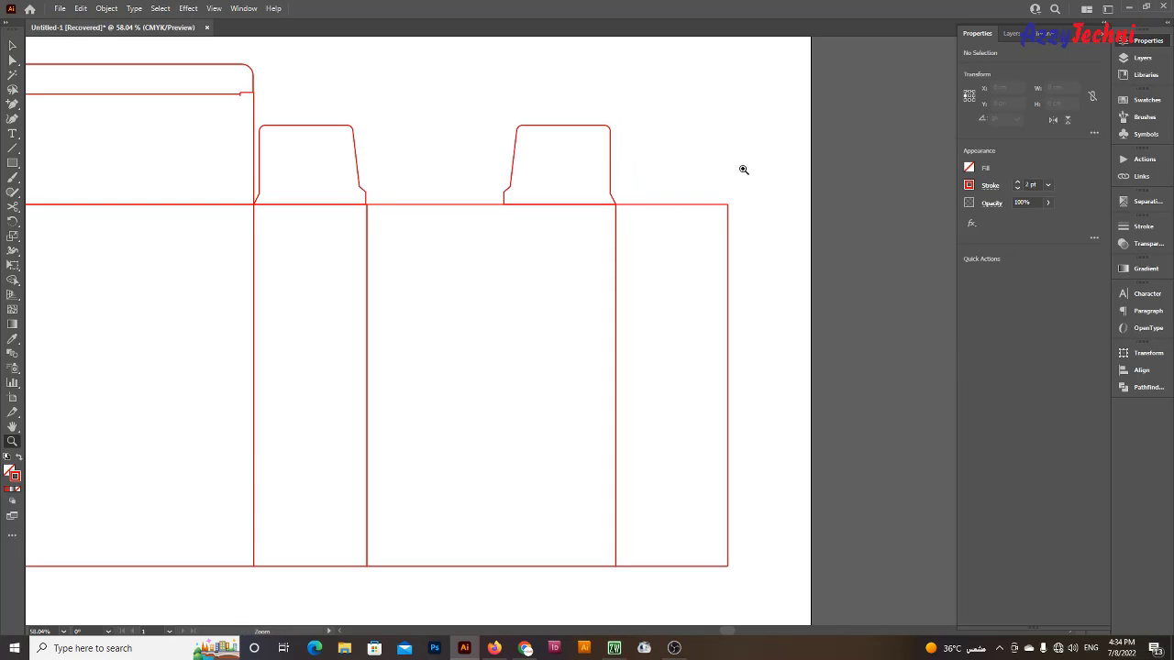
Right-align the mirrored flap to the right end panel as key object
click(610, 156)
shift+click(728, 241)
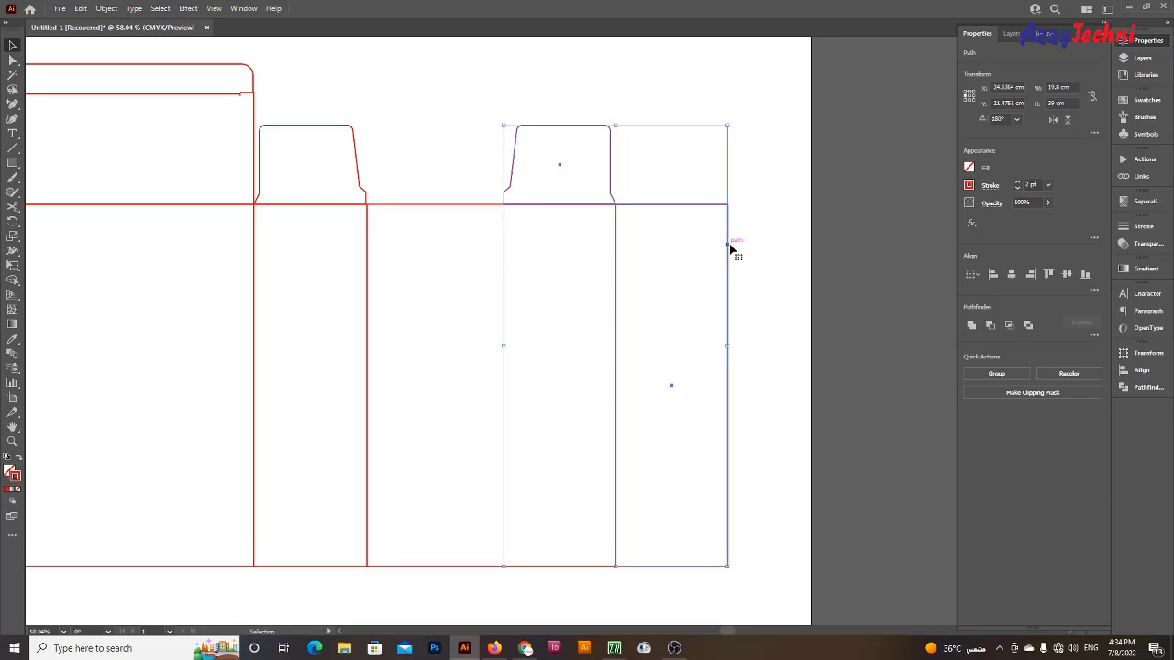
click(730, 247)
click(993, 273)
click(781, 230)
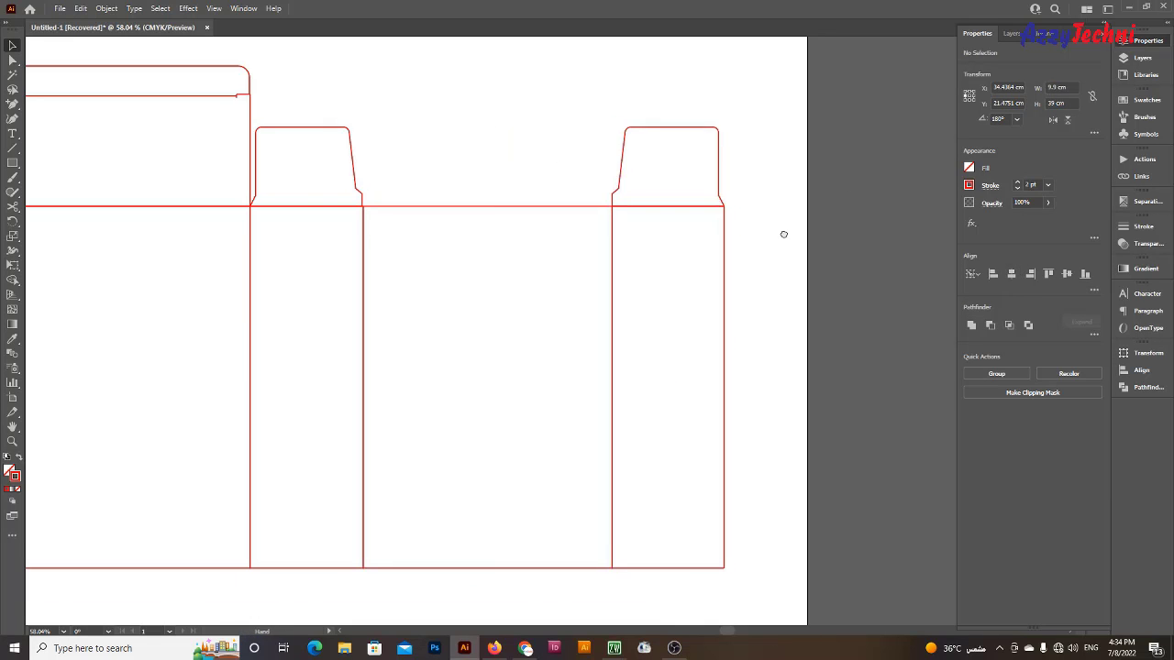
Trim the mirrored flap to 9.8 cm wide from its right reference point
key(z)
drag(600, 343, 759, 379)
key(v)
drag(349, 202, 419, 254)
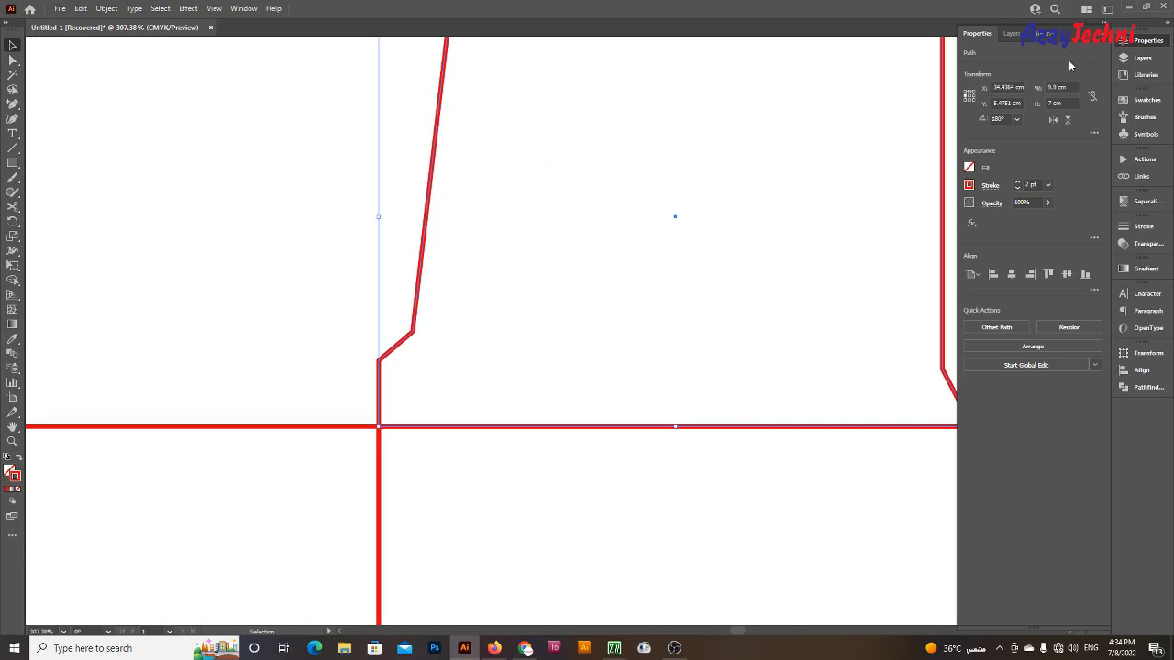
click(973, 95)
click(1064, 87)
text(9.8)
key(Return)
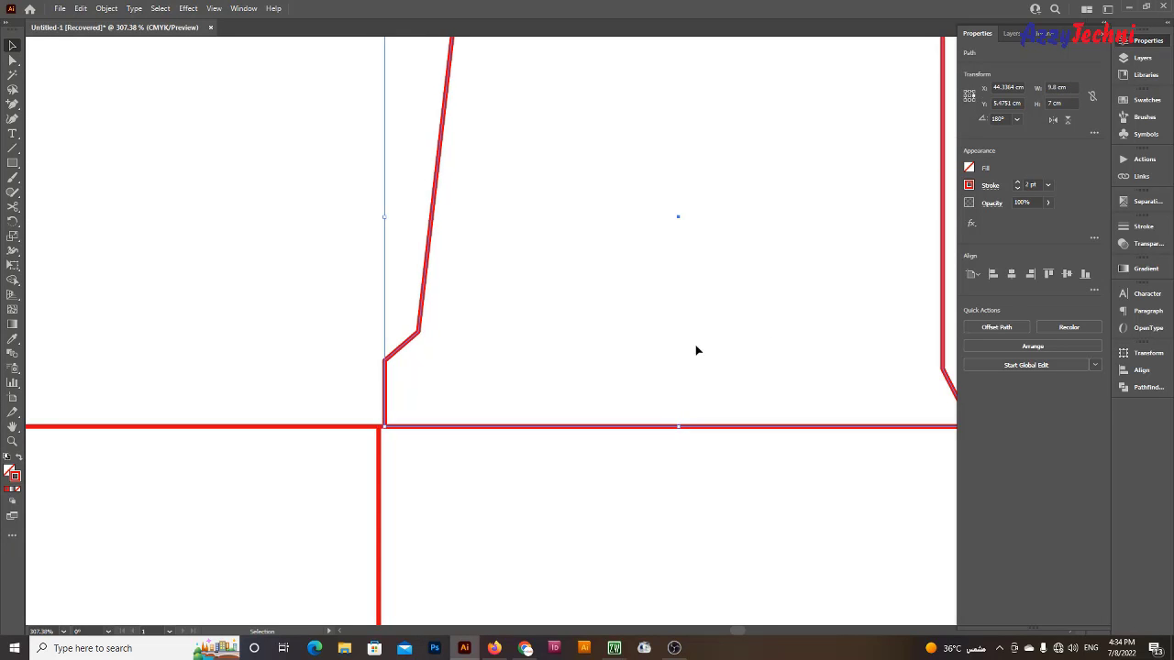
click(694, 349)
key(z)
alt+click(522, 320)
alt+click(567, 340)
alt+click(642, 431)
alt+click(599, 357)
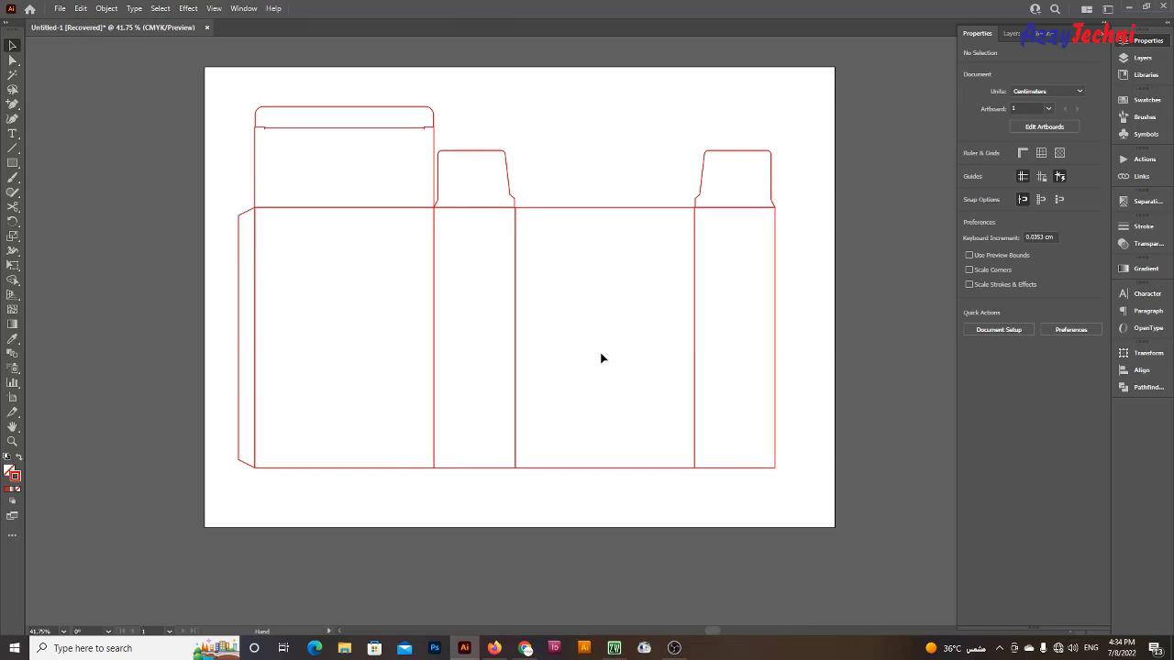
alt+click(618, 327)
Draw a 2 × 2 cm circle near the front panel's top edge
key(v)
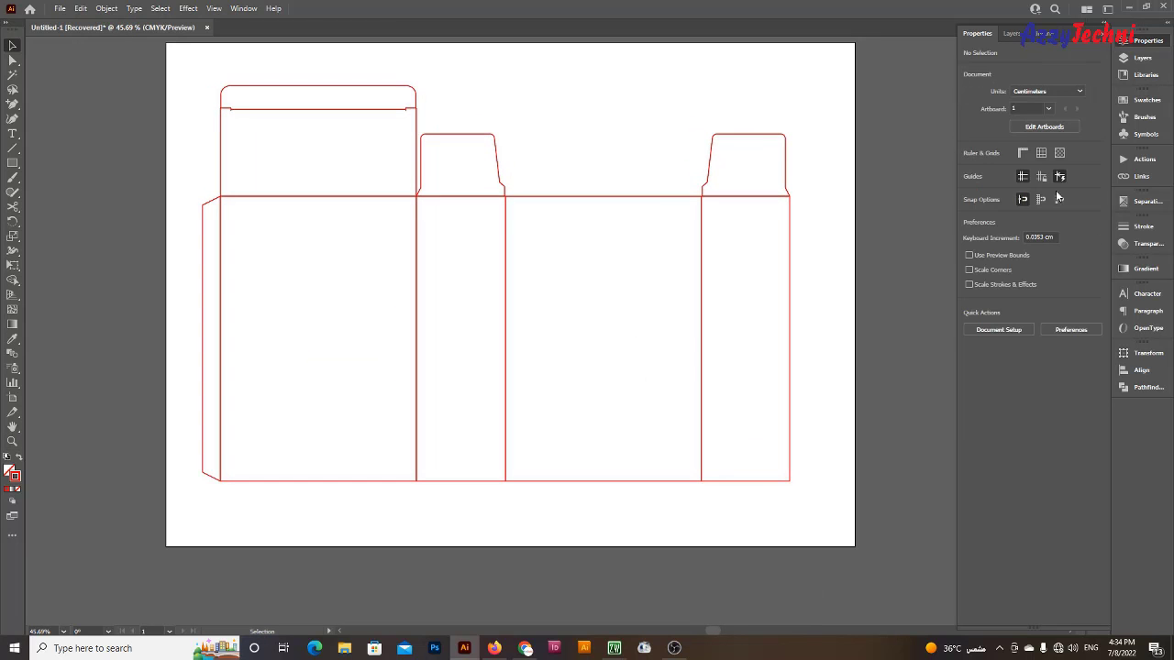
scroll(618, 152, up, 4)
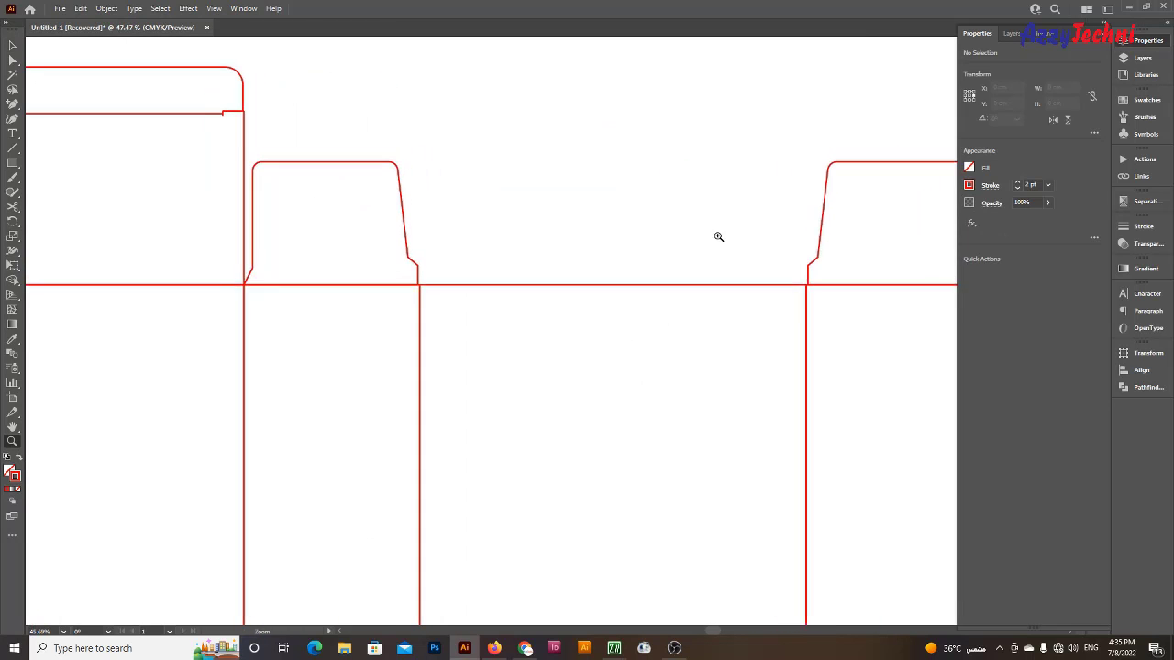
scroll(715, 235, up, 2)
click(605, 295)
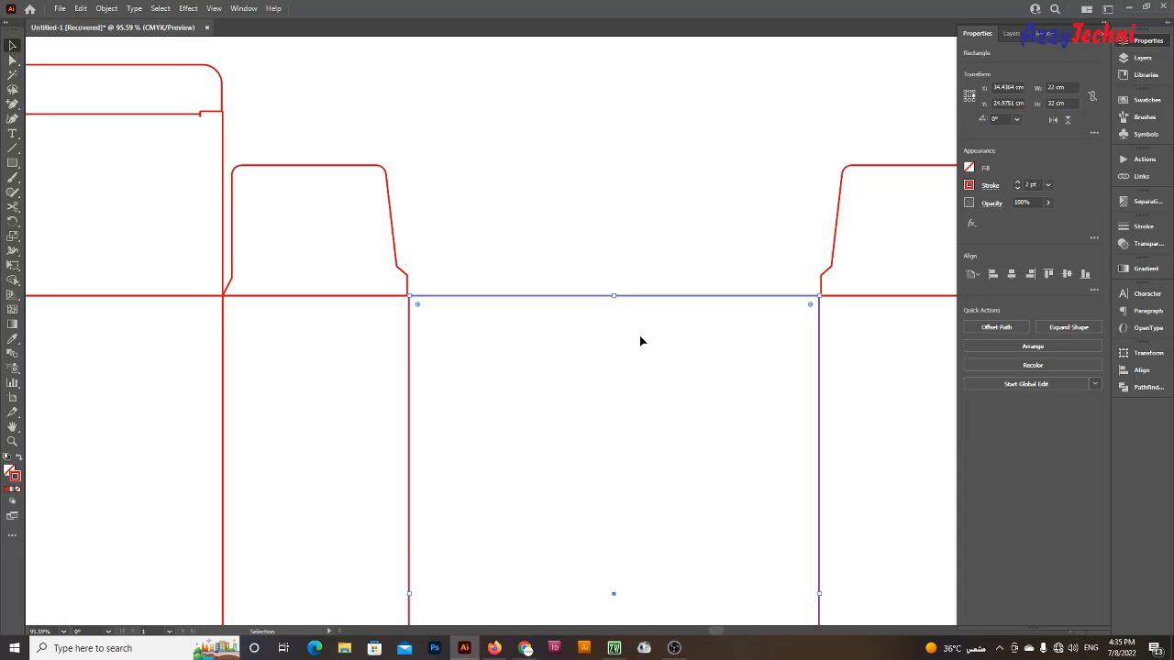
key(z)
drag(630, 221, 684, 265)
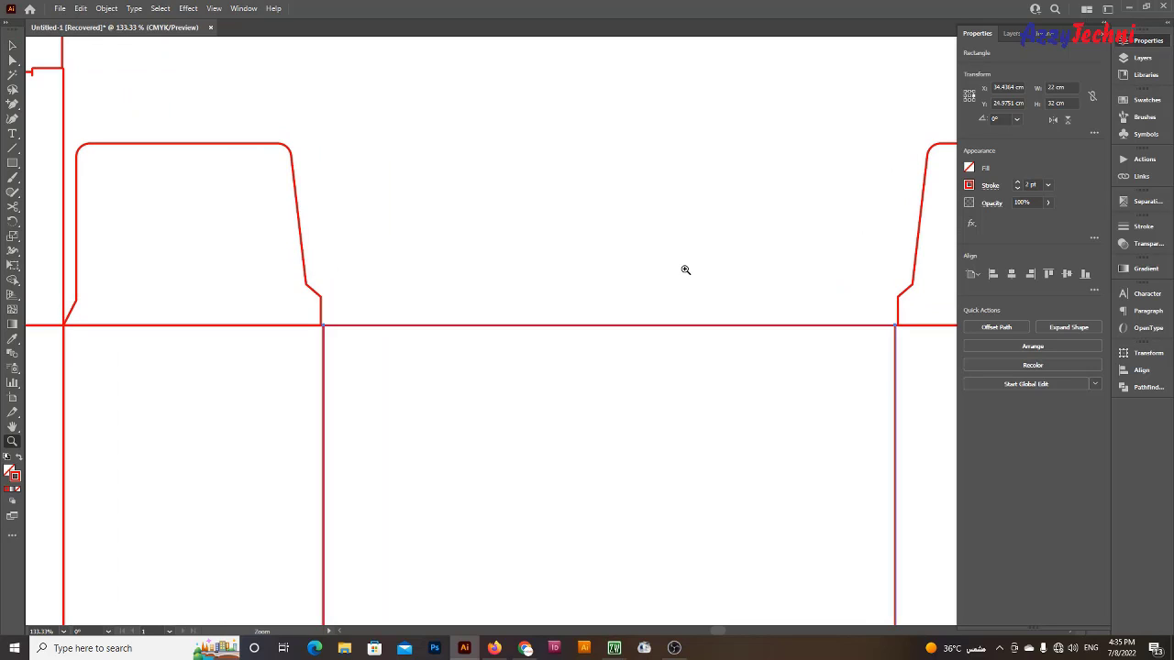
key(l)
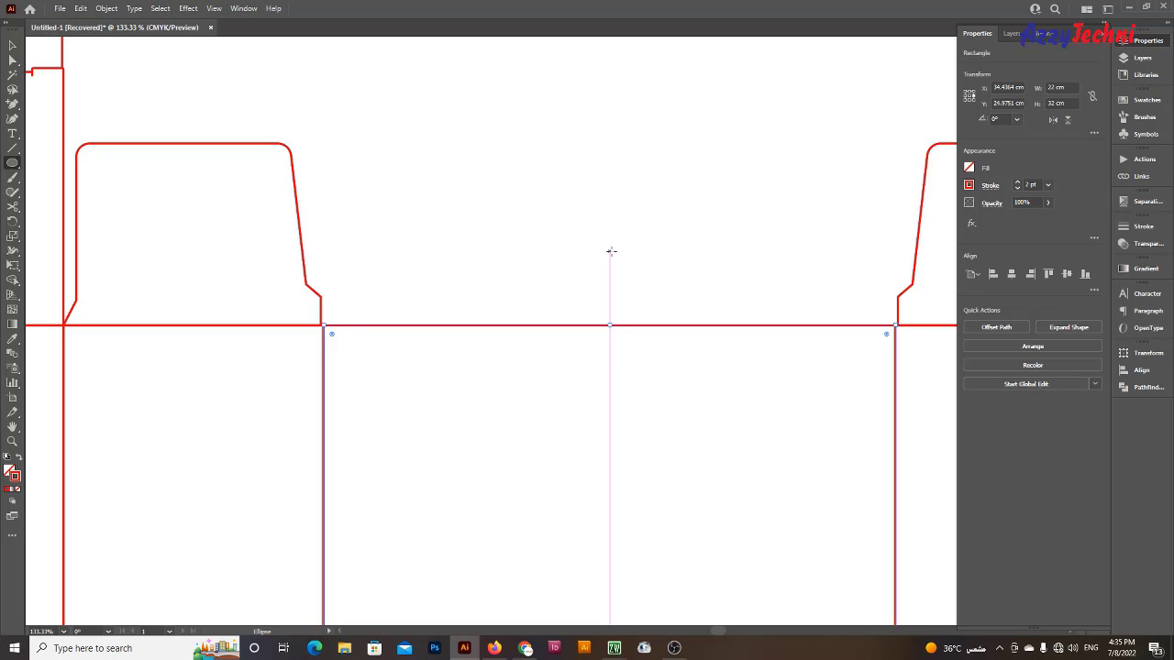
click(610, 250)
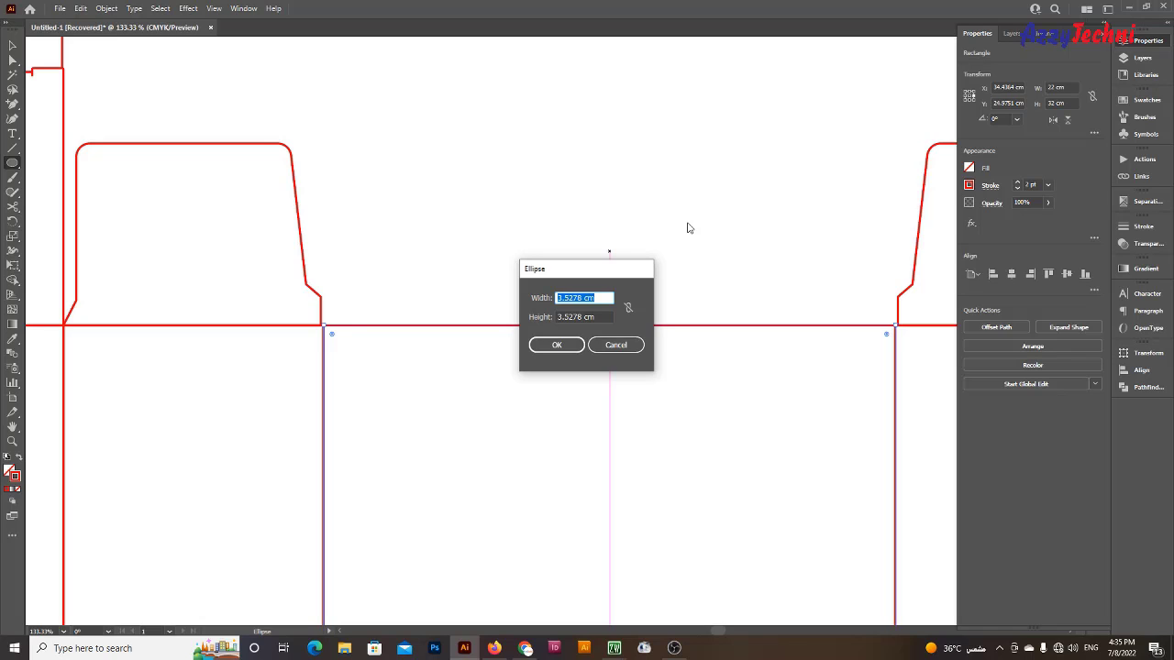
text(2)
key(Tab)
text(2)
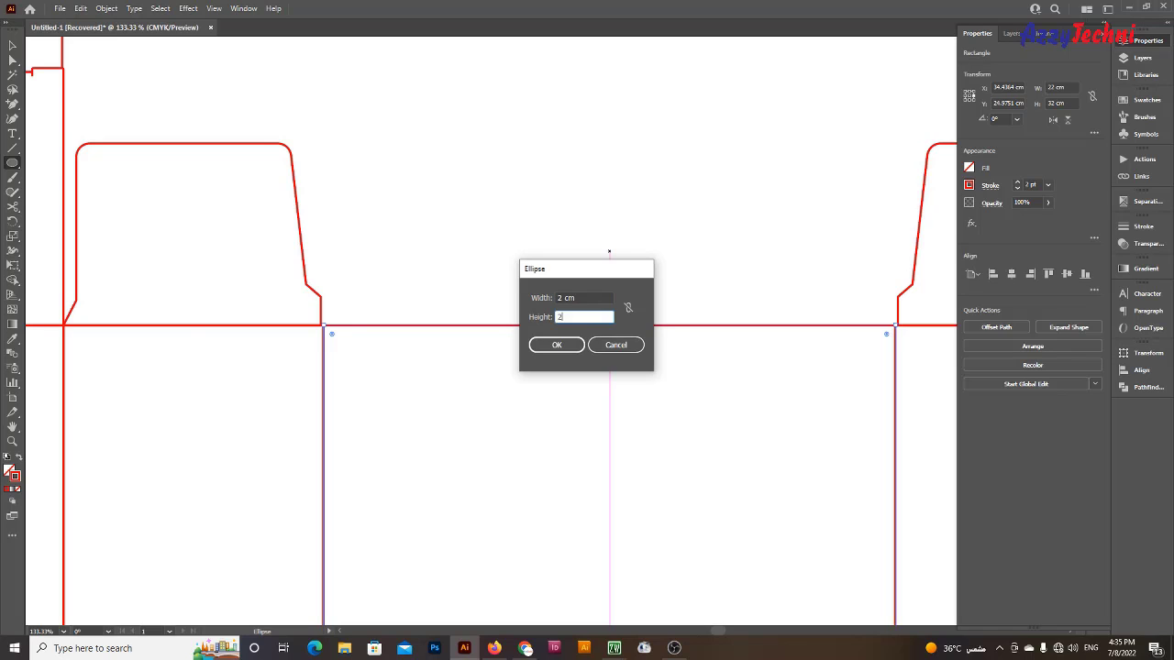
key(Return)
Centre the circle horizontally on the front panel and move it onto the top edge
key(v)
shift+click(655, 326)
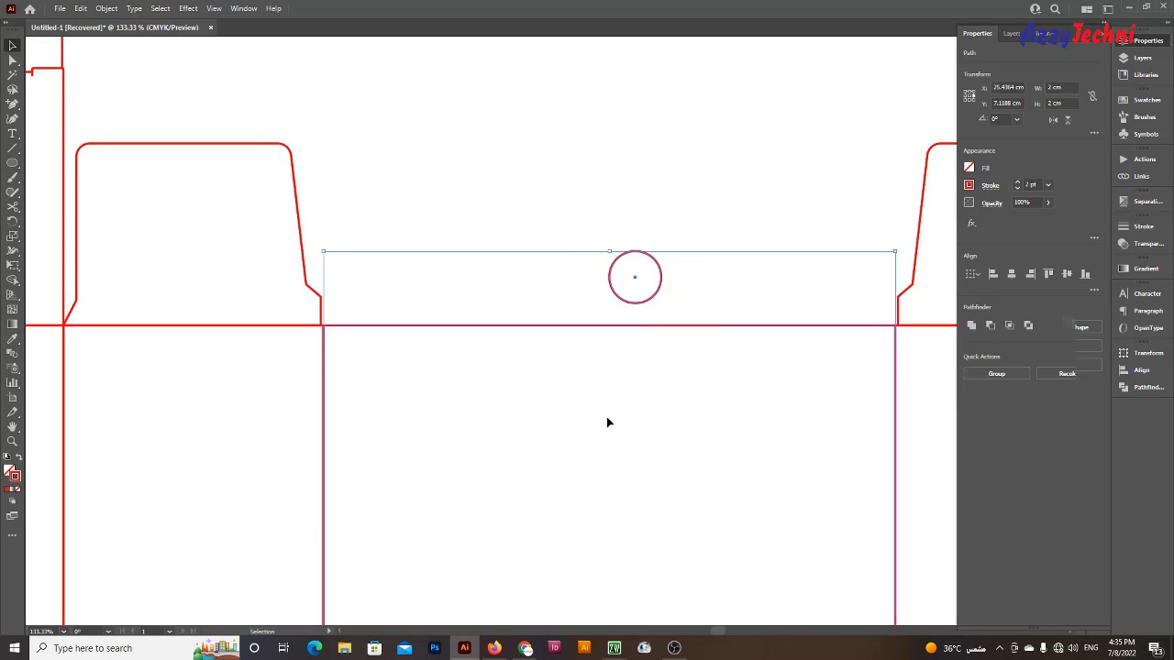
click(684, 326)
click(1013, 278)
click(676, 202)
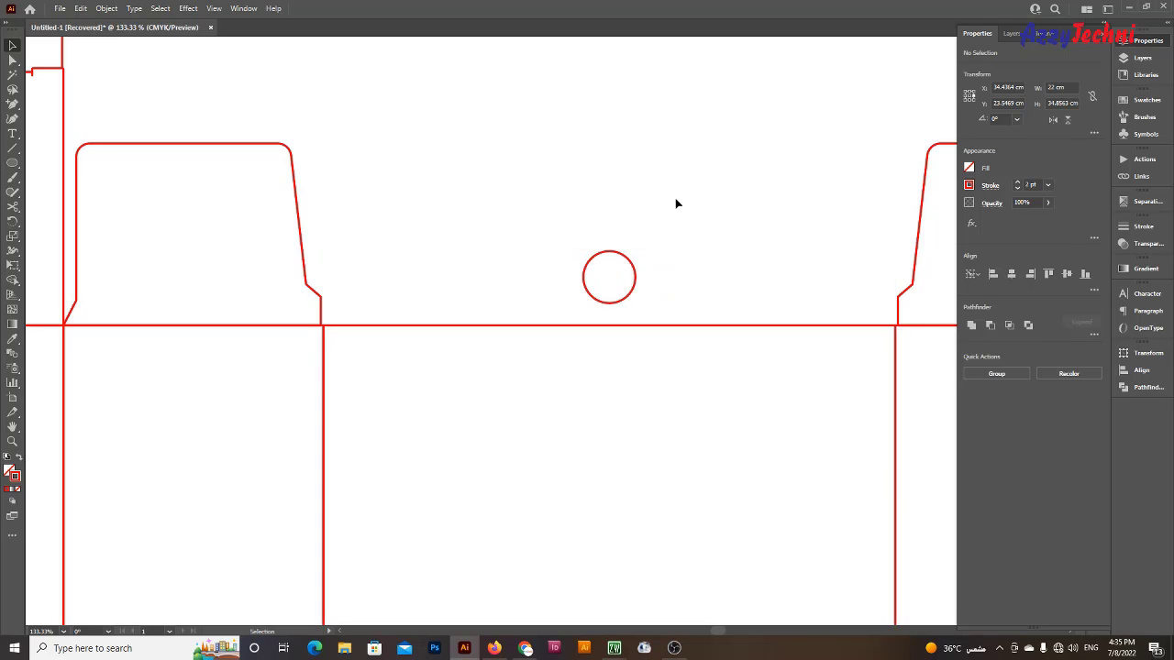
click(627, 296)
drag(618, 307, 608, 356)
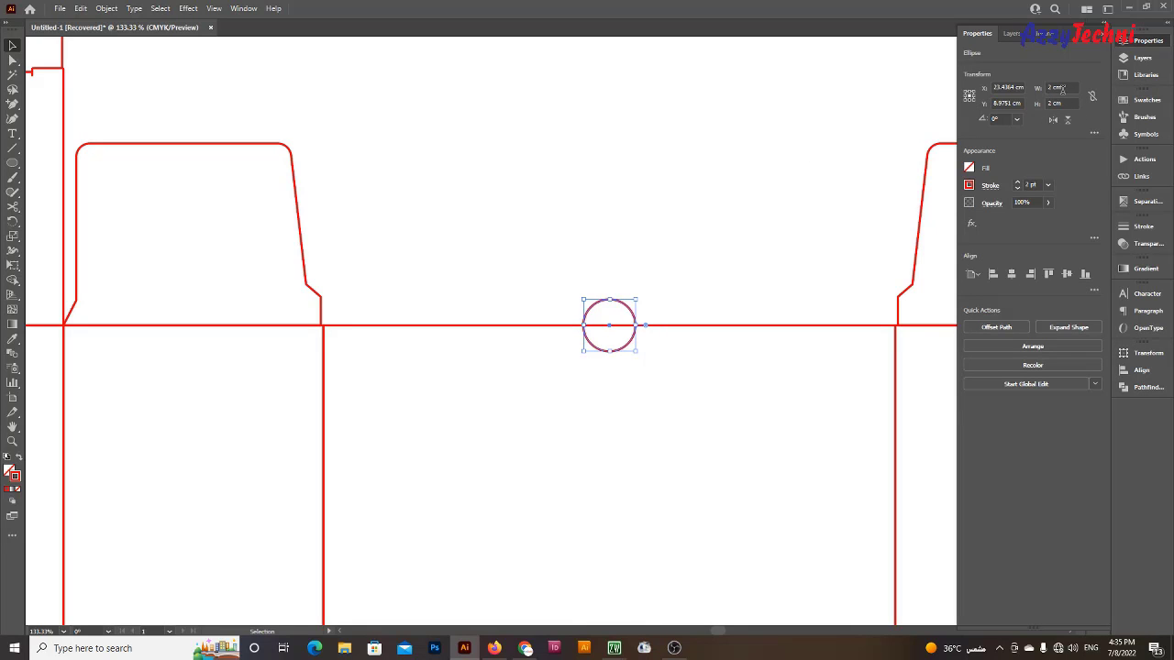
Enlarge the circle proportionally to 3 cm
click(1062, 88)
text(3)
key(Return)
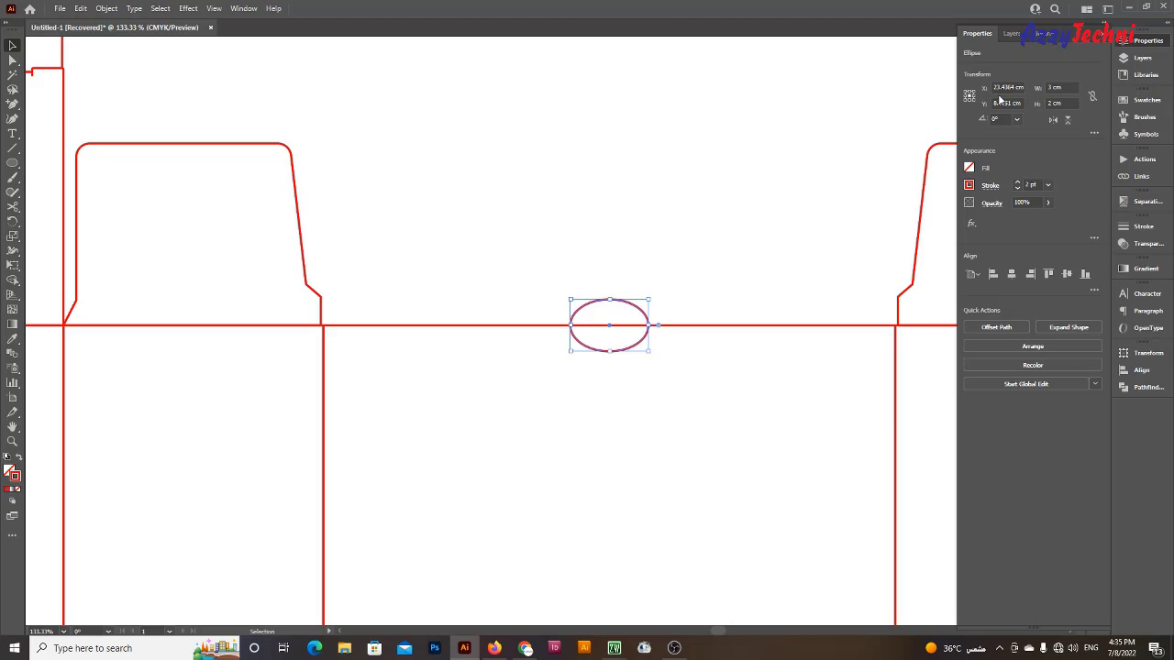
key(ctrl+z)
click(1091, 95)
click(1066, 88)
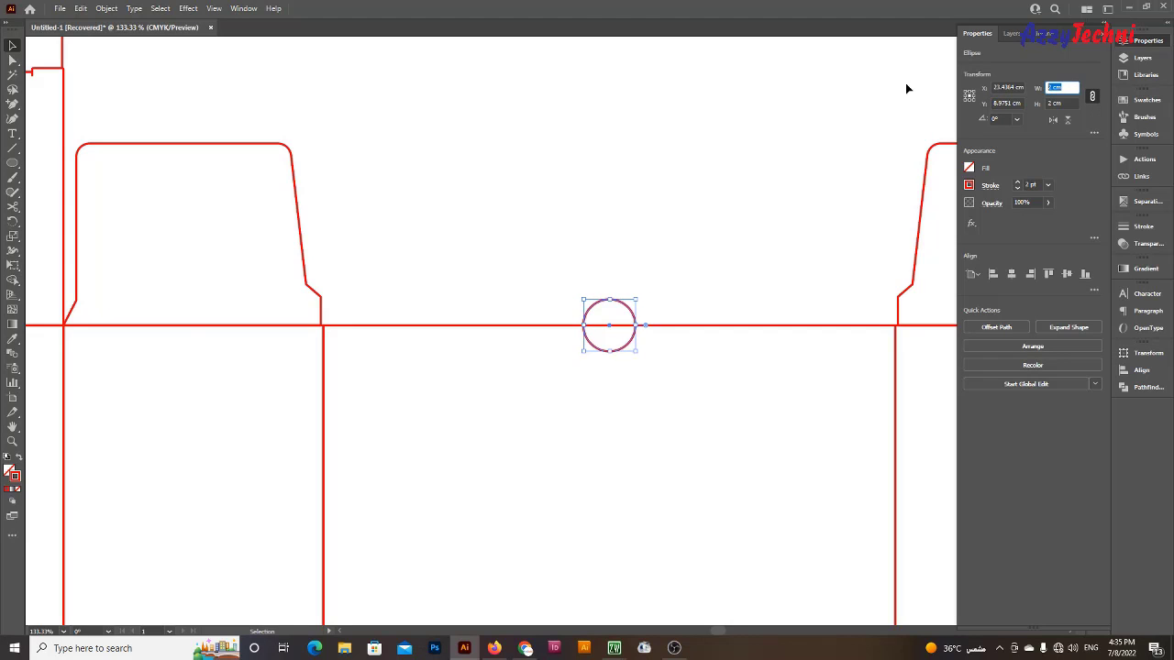
text(3)
key(Return)
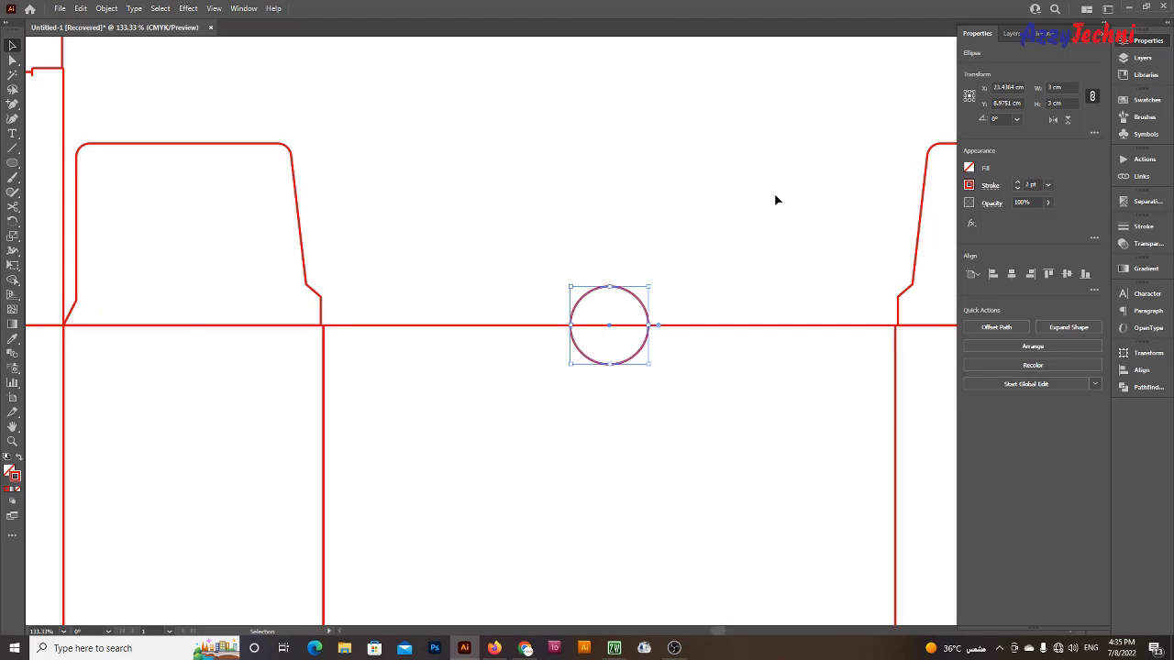
Subtract the circle from the panel edge with Minus Front to form the notch
click(775, 200)
drag(701, 271, 569, 391)
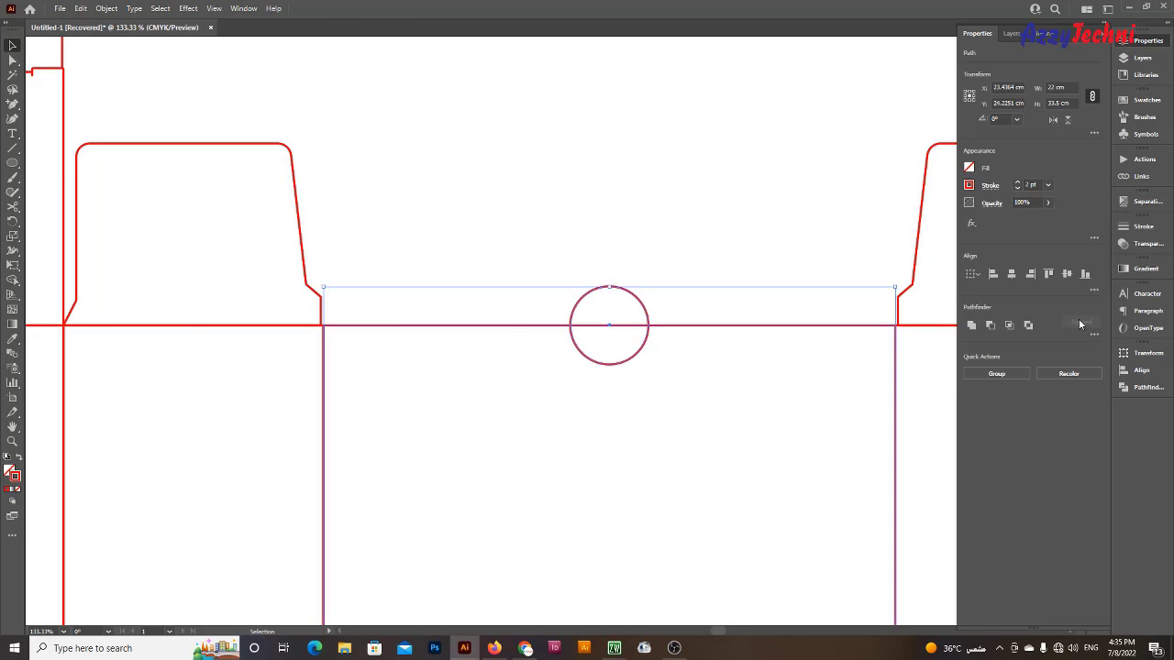
click(991, 325)
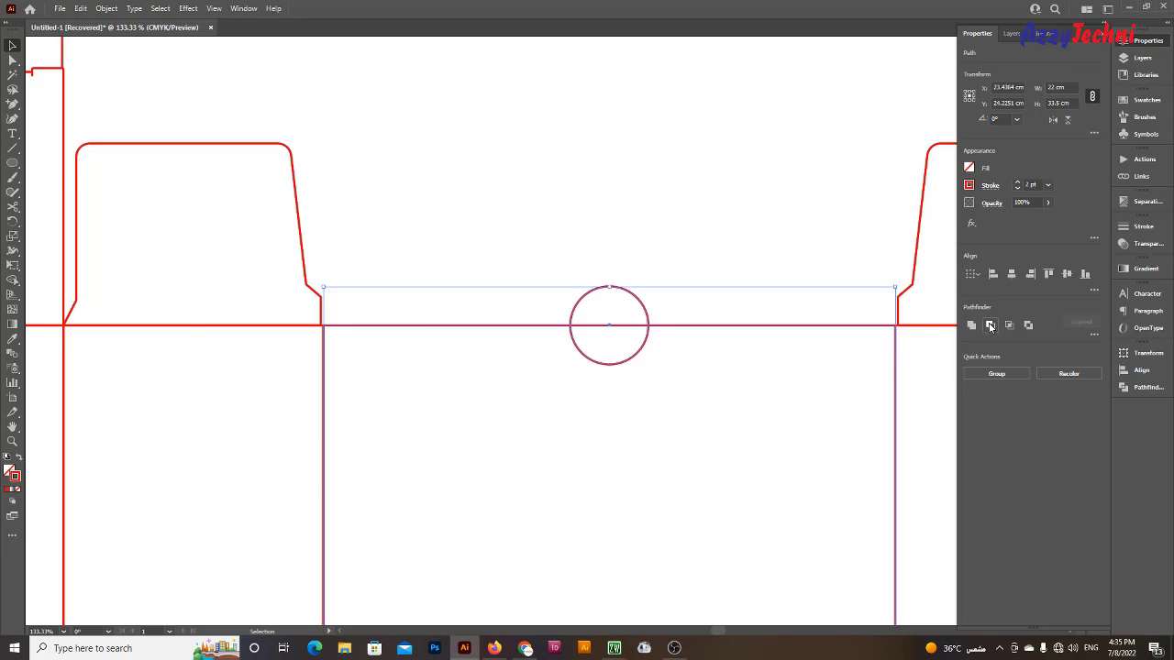
click(739, 212)
key(ctrl+0)
drag(674, 343, 781, 427)
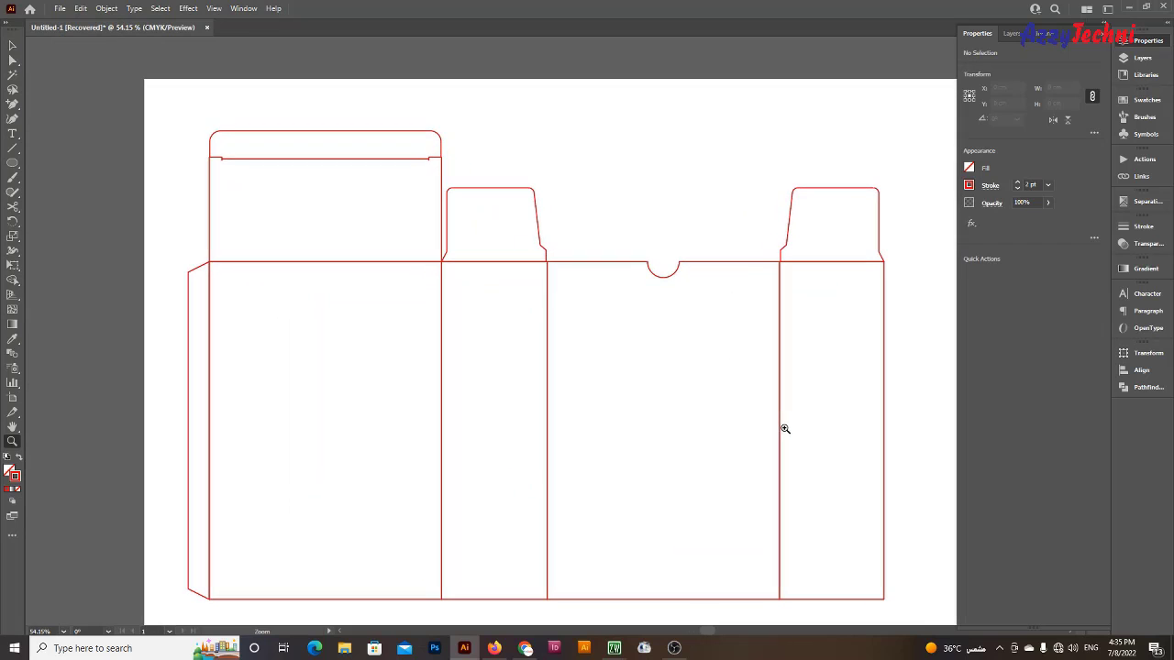
Marquee-select the entire dieline and drag it higher on the artboard
drag(678, 147, 761, 244)
key(v)
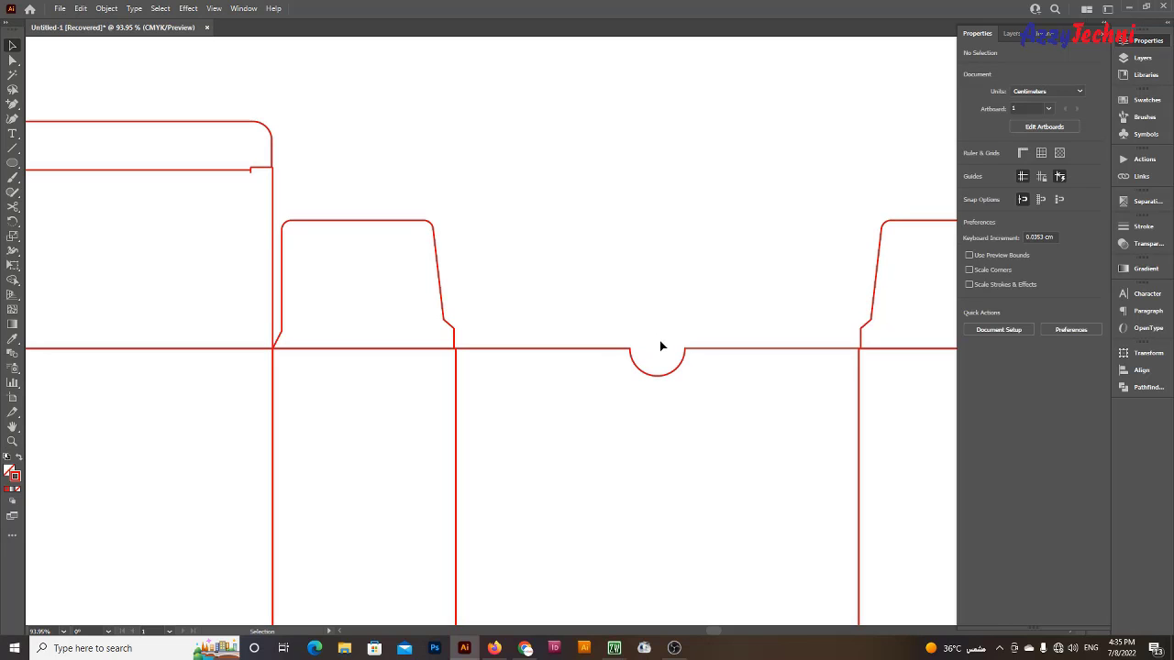
scroll(742, 413, down, 2)
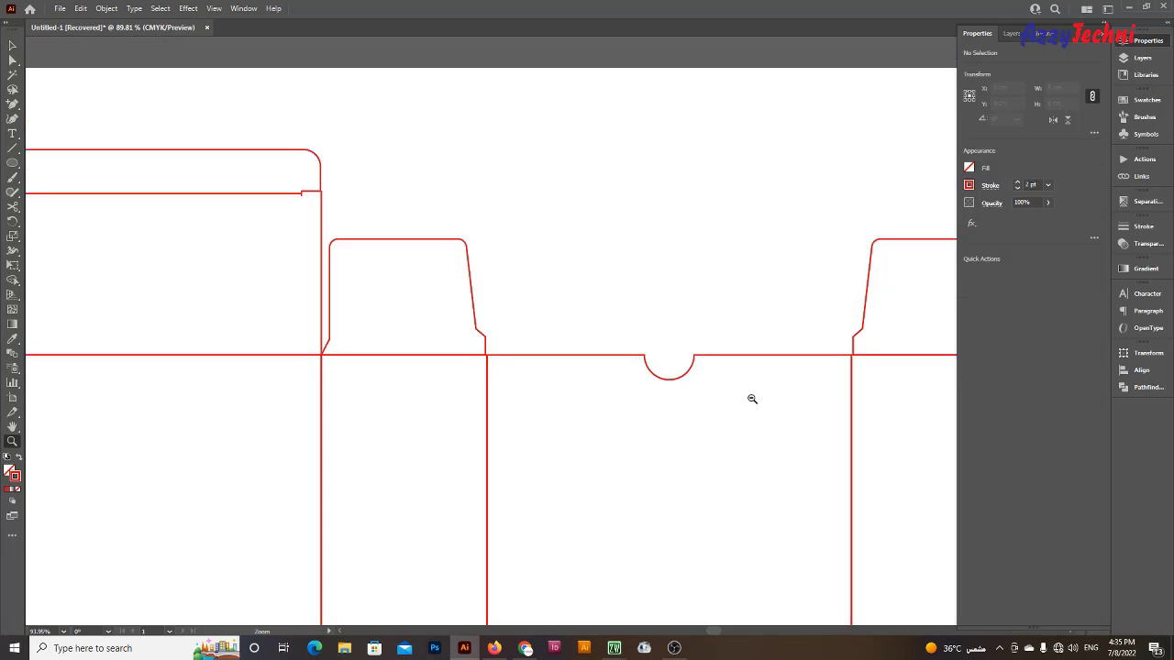
scroll(752, 397, down, 3)
scroll(728, 370, down, 2)
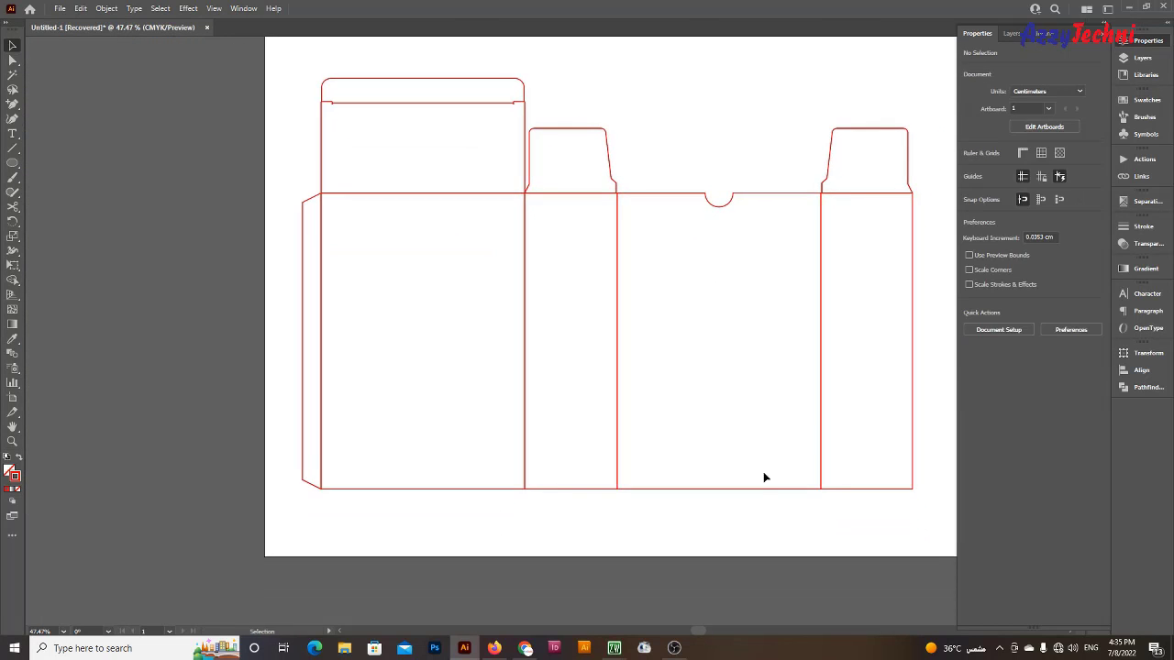
scroll(559, 258, right, 2)
scroll(558, 258, up, 1)
drag(213, 109, 884, 574)
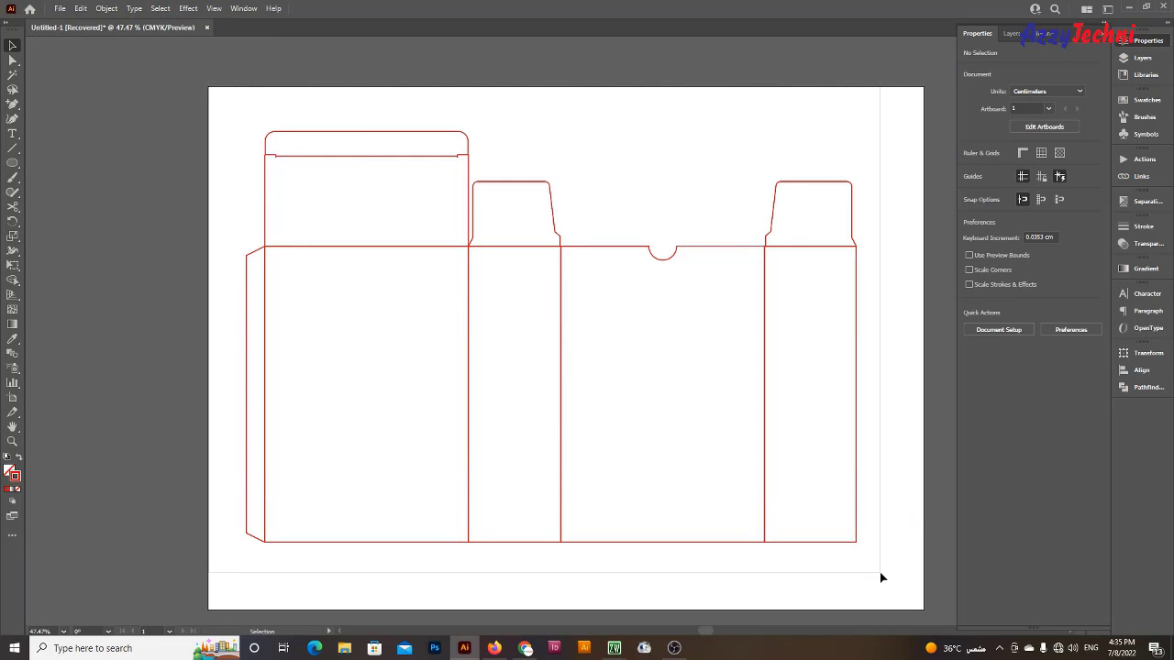
mouse_move(642, 545)
mouse_down()
mouse_move(689, 527)
mouse_move(623, 513)
mouse_move(632, 532)
mouse_up()
click(669, 544)
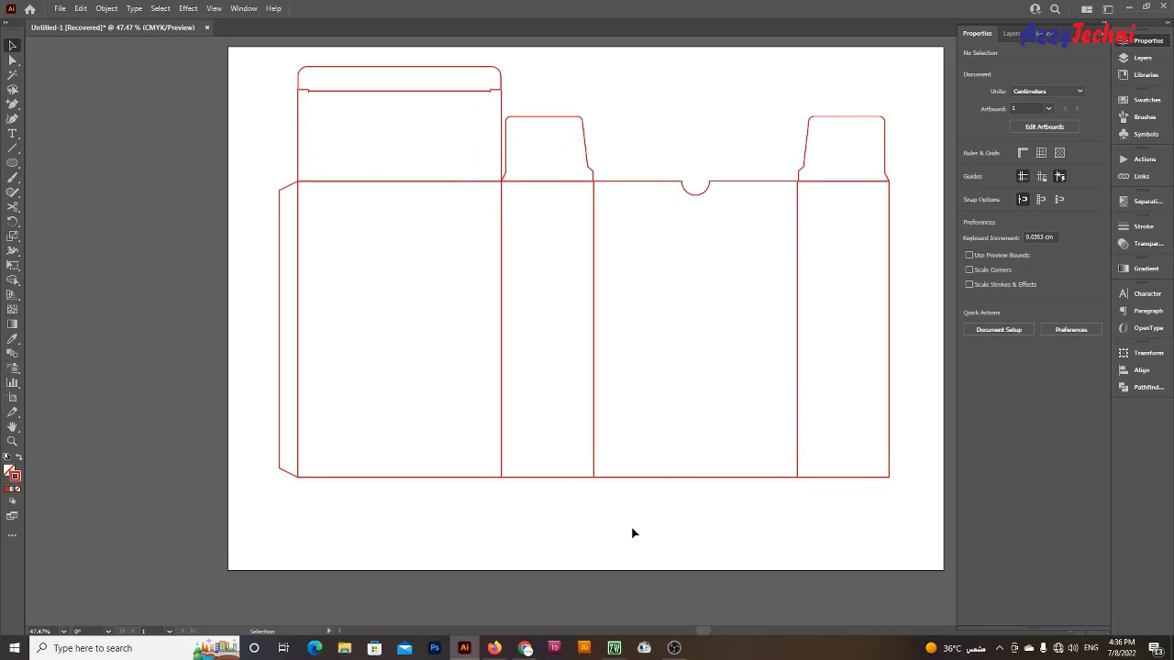
Copy a side panel below the dieline and rotate it 90° to lie horizontally
drag(485, 539, 581, 440)
key(m)
drag(399, 254, 492, 550)
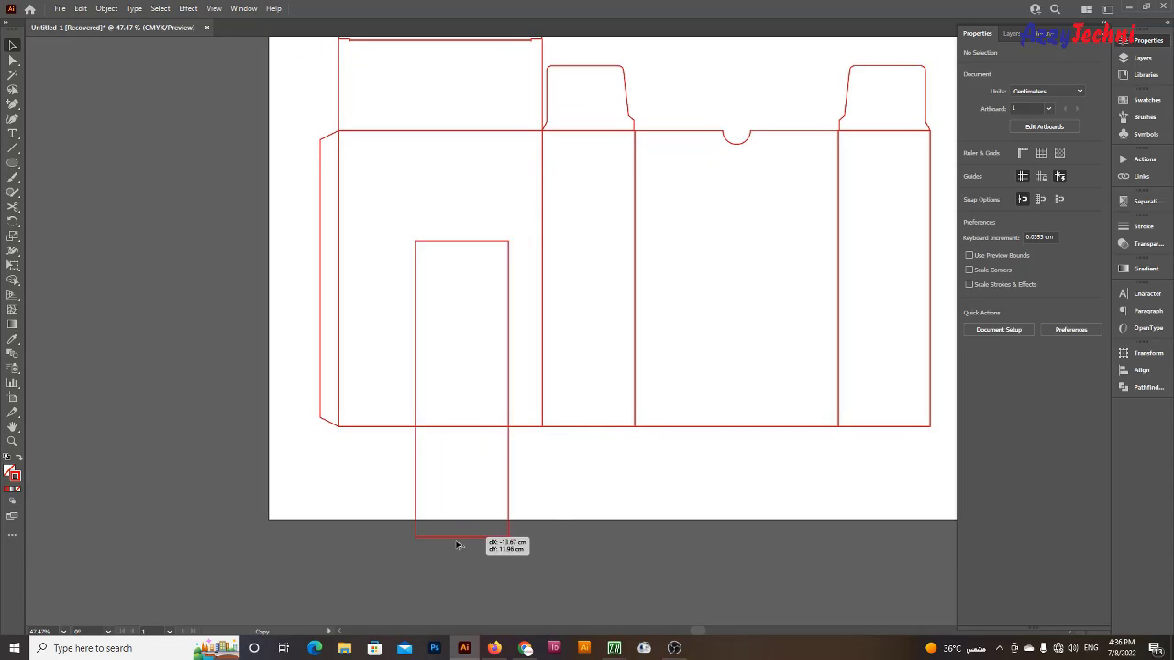
drag(498, 256, 593, 500)
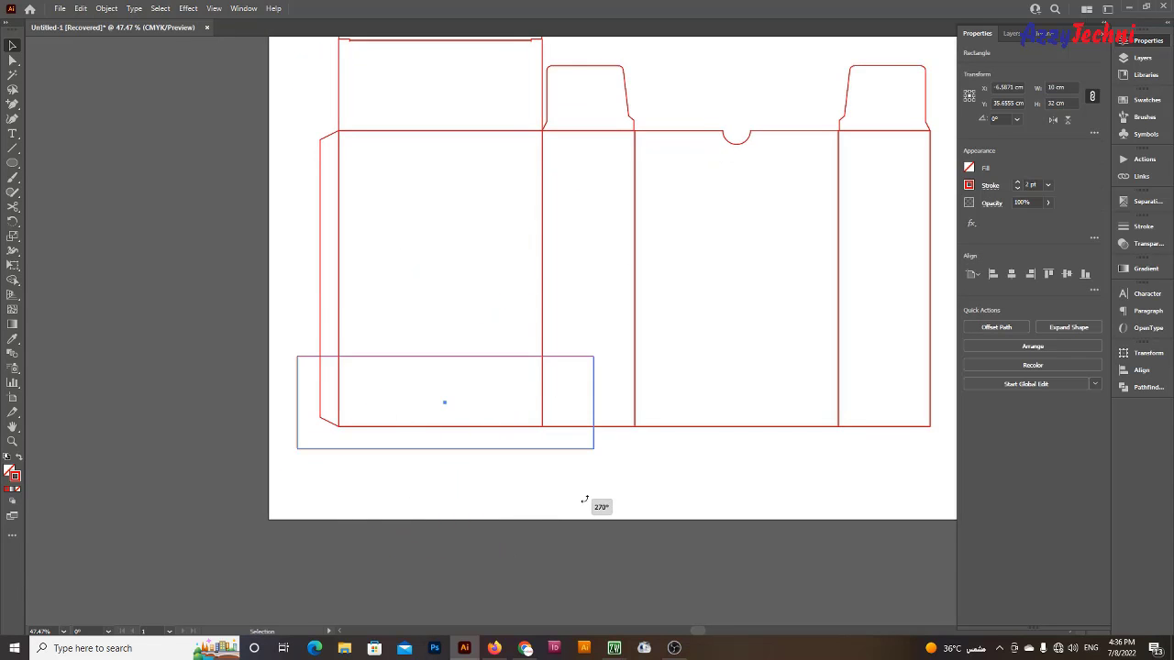
key(z)
click(421, 466)
key(ctrl+z)
key(v)
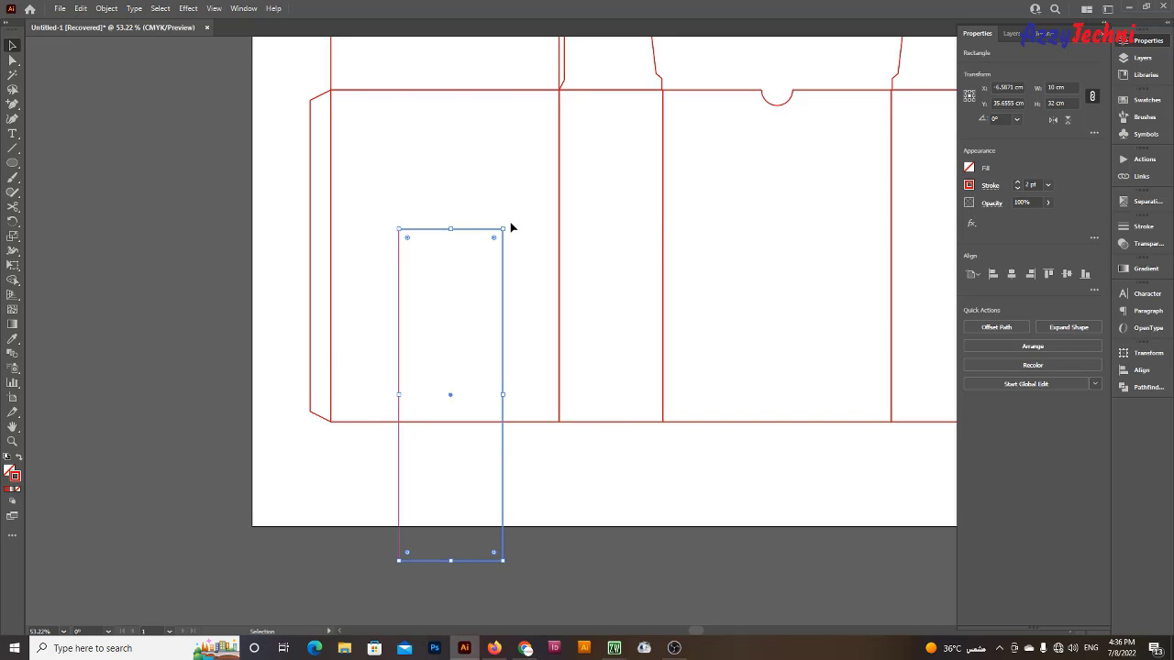
drag(511, 226, 609, 466)
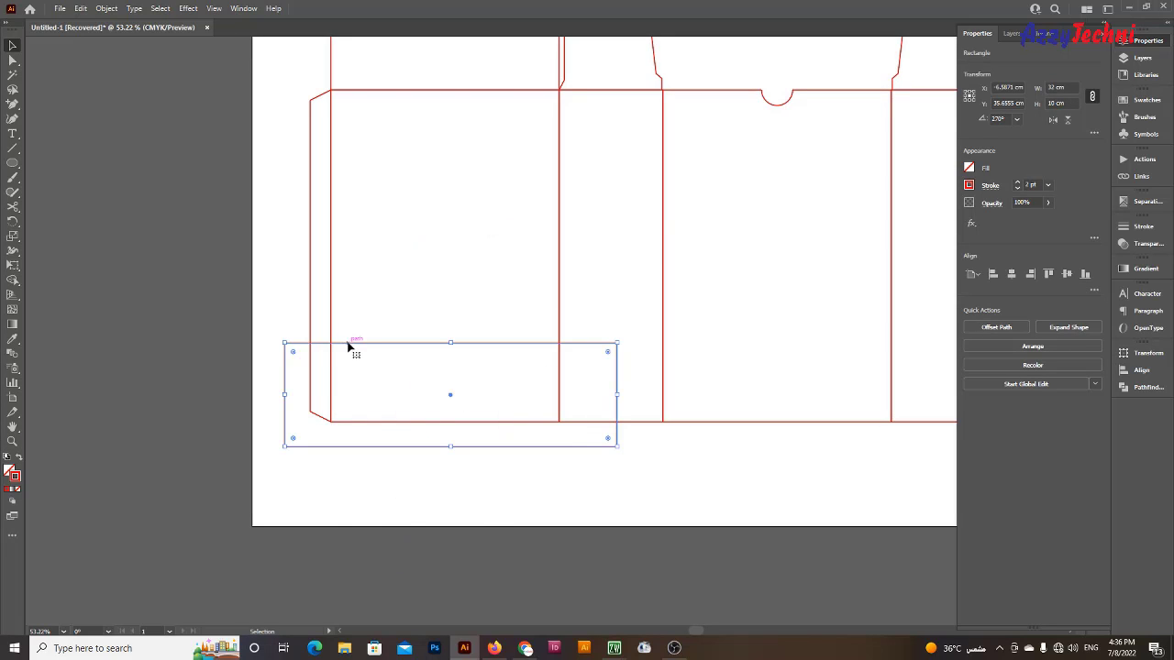
Move the horizontal rectangle under the wide panel, butted against the panels' bottom edge
drag(349, 346, 439, 497)
alt+scroll(440, 497, up, 5)
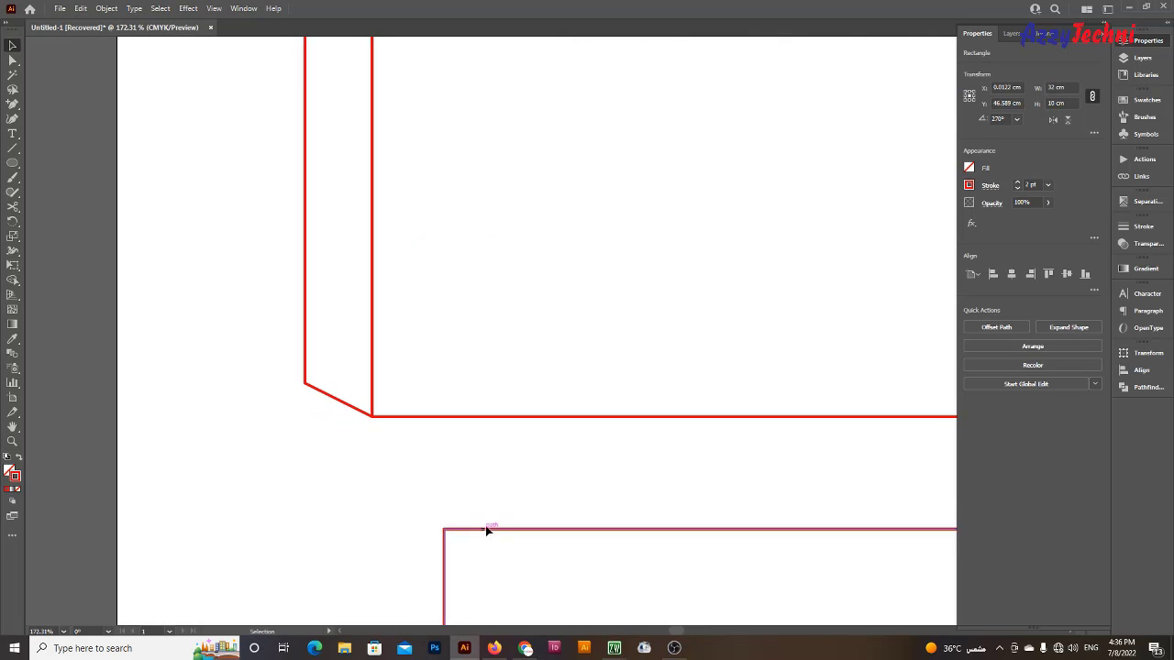
drag(486, 529, 417, 415)
ctrl+alt+click(323, 390)
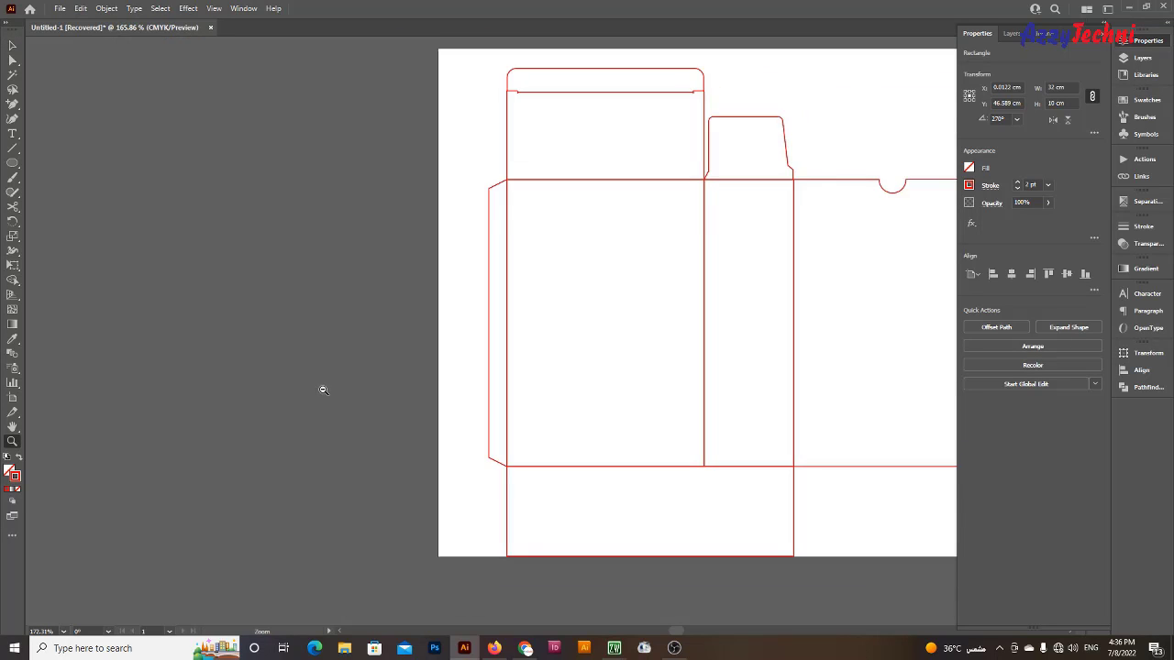
alt+scroll(459, 407, up, 4)
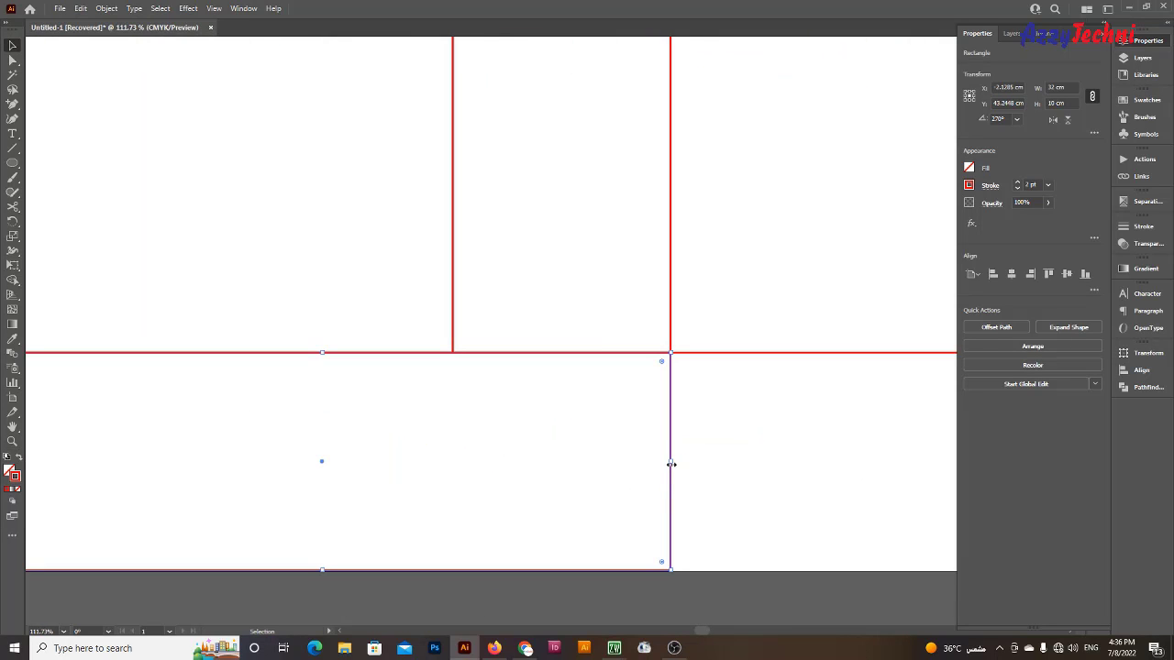
Shorten the flap to 22 cm to match the wide panel's width
drag(671, 465, 455, 466)
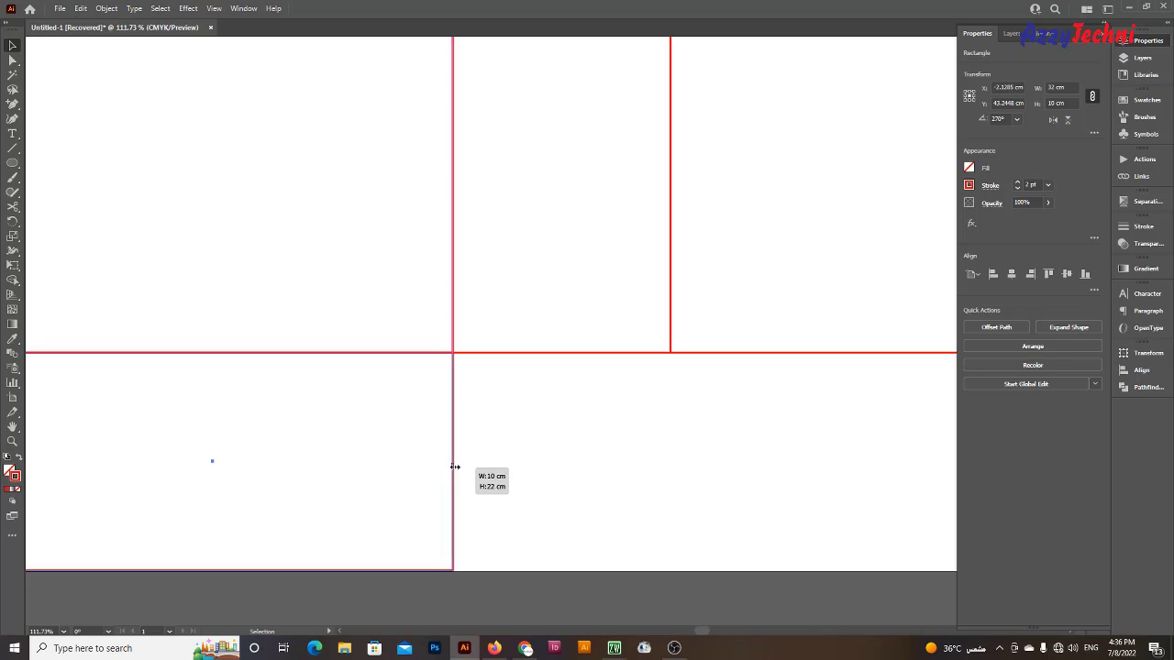
click(511, 452)
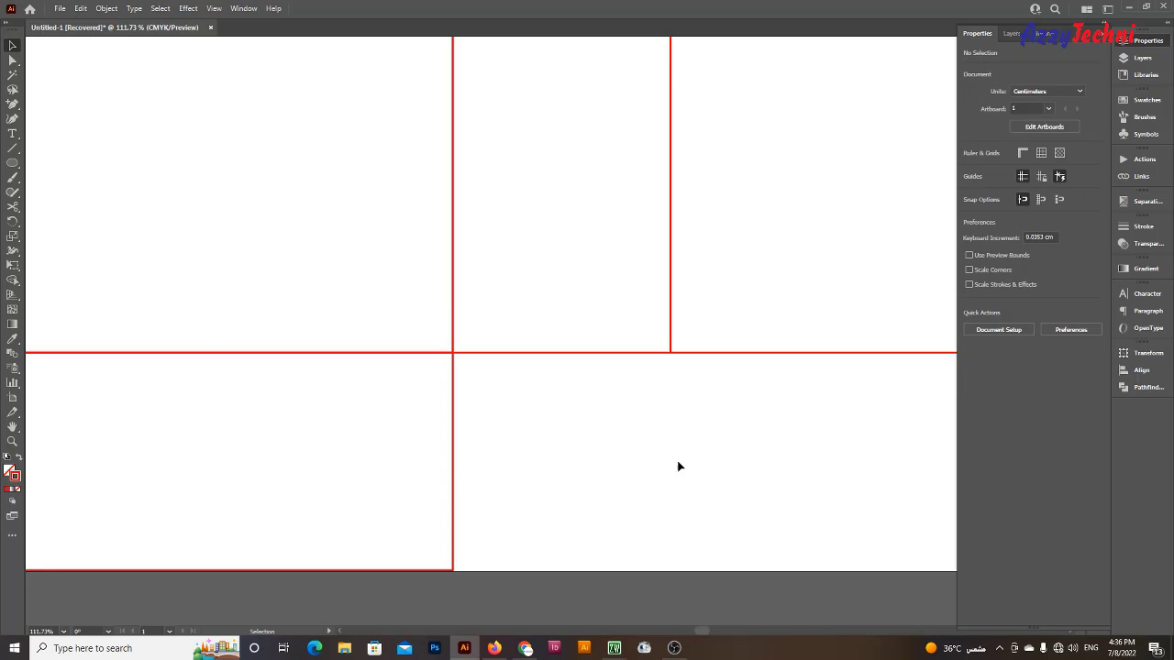
key(z)
key(ctrl+minus)
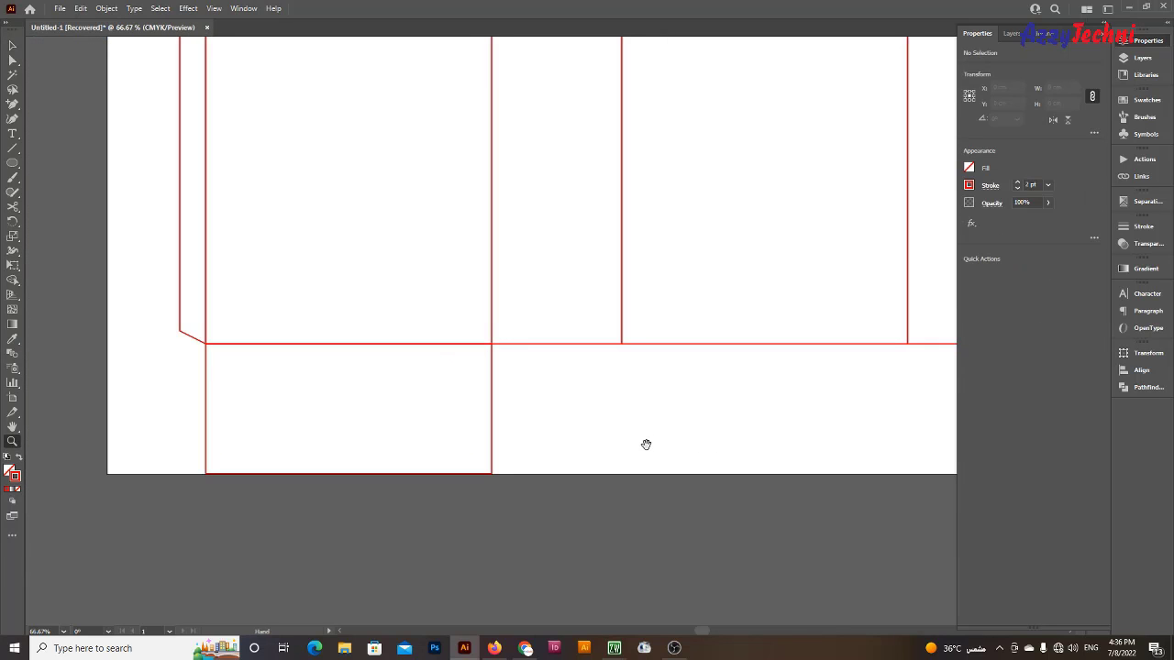
drag(646, 444, 655, 482)
Unlink width and height, then set the flap height to 10 cm/2 = 5 cm
key(v)
click(501, 437)
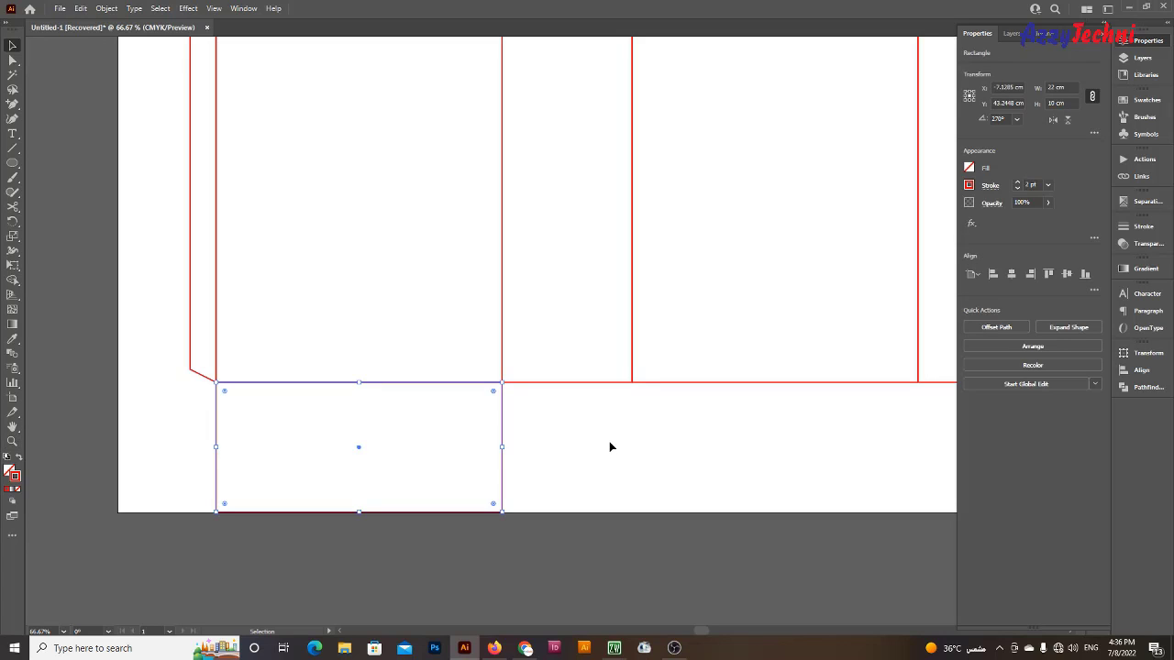
click(1092, 95)
text(5)
key(Return)
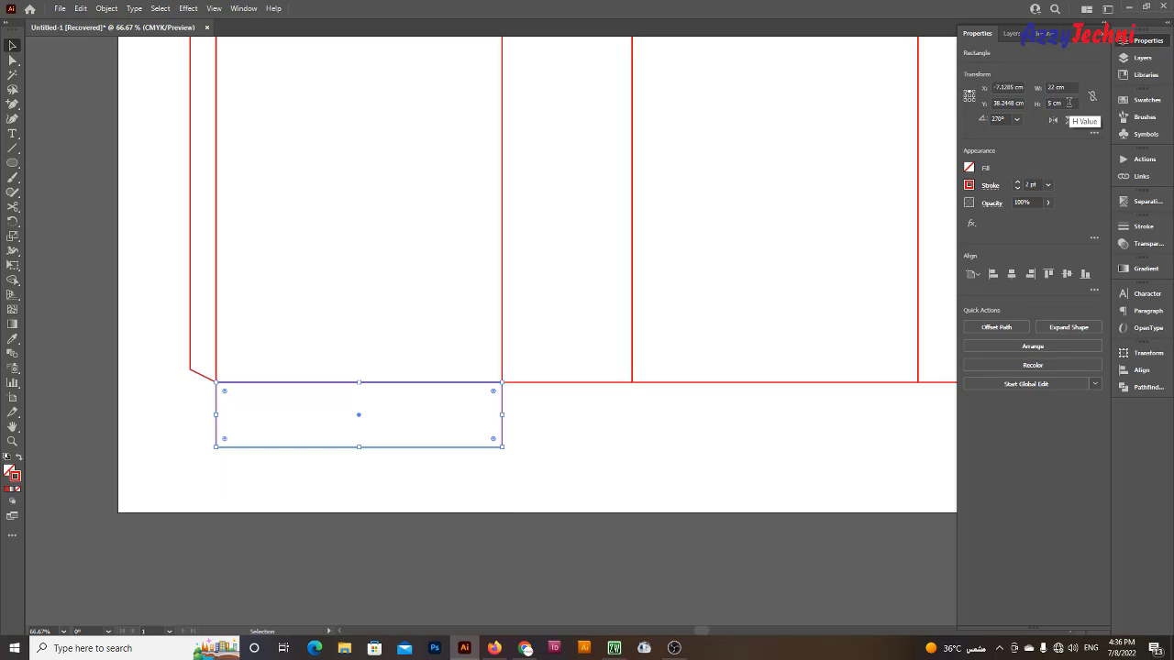
click(592, 473)
drag(526, 461, 569, 428)
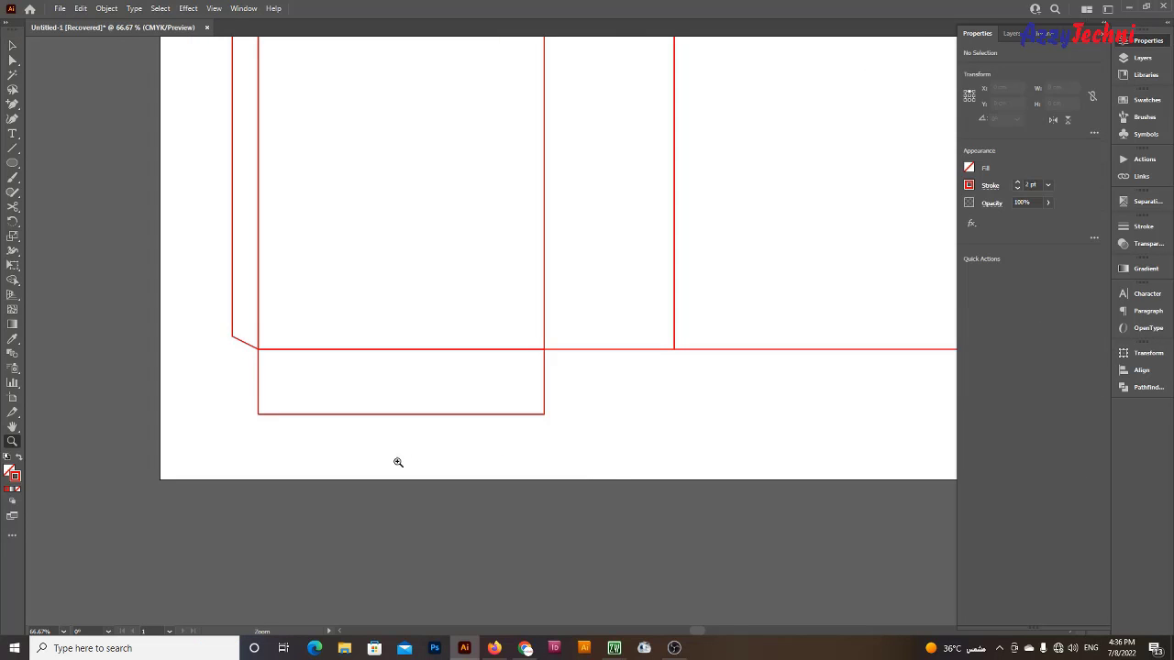
scroll(398, 461, up, 2)
Duplicate the bottom flap directly below it and set the copy's height to 2 cm
drag(468, 395, 464, 487)
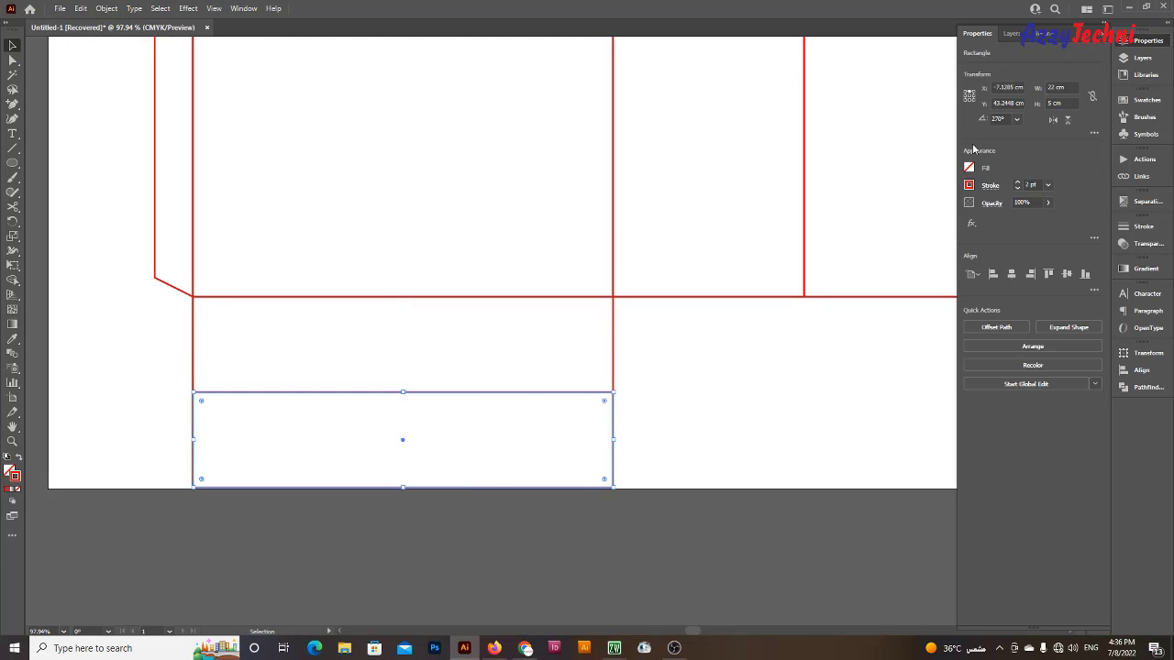
click(1059, 103)
text(2)
key(Return)
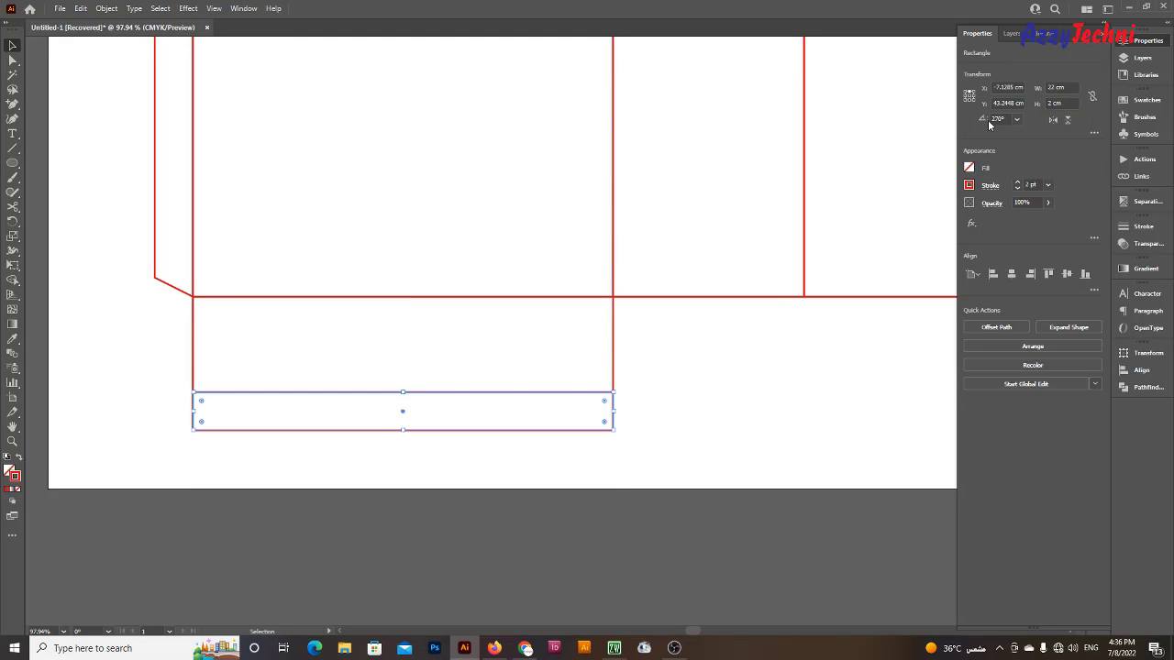
click(670, 483)
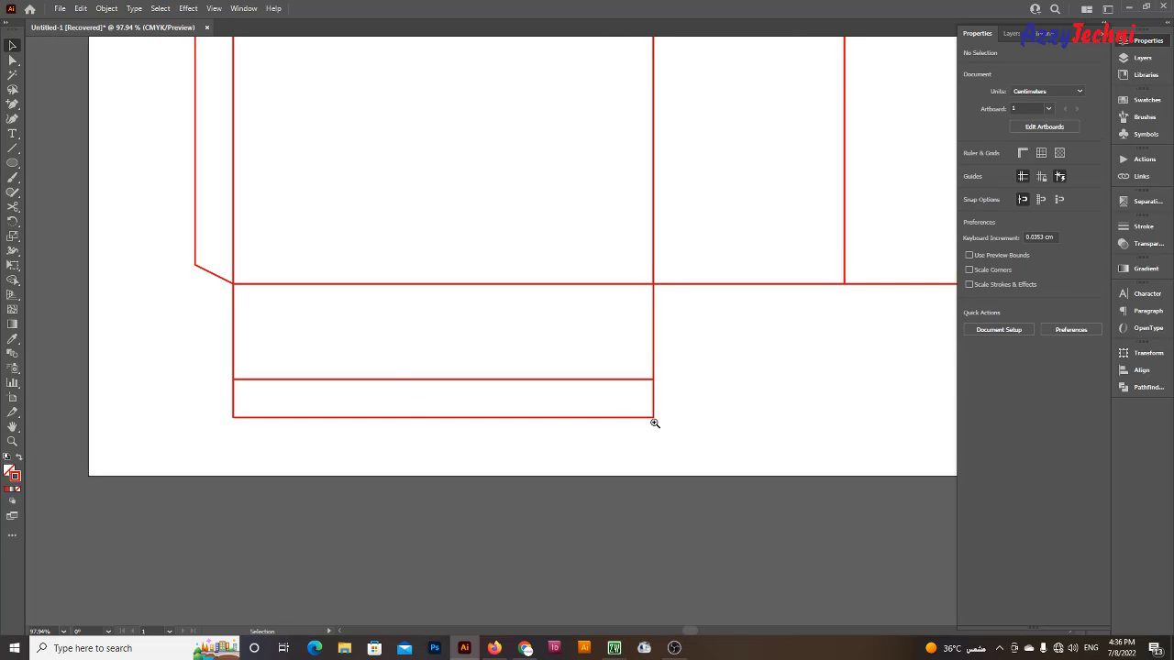
Narrow the 2 cm strip to an 11 cm width
drag(393, 381, 425, 400)
click(527, 428)
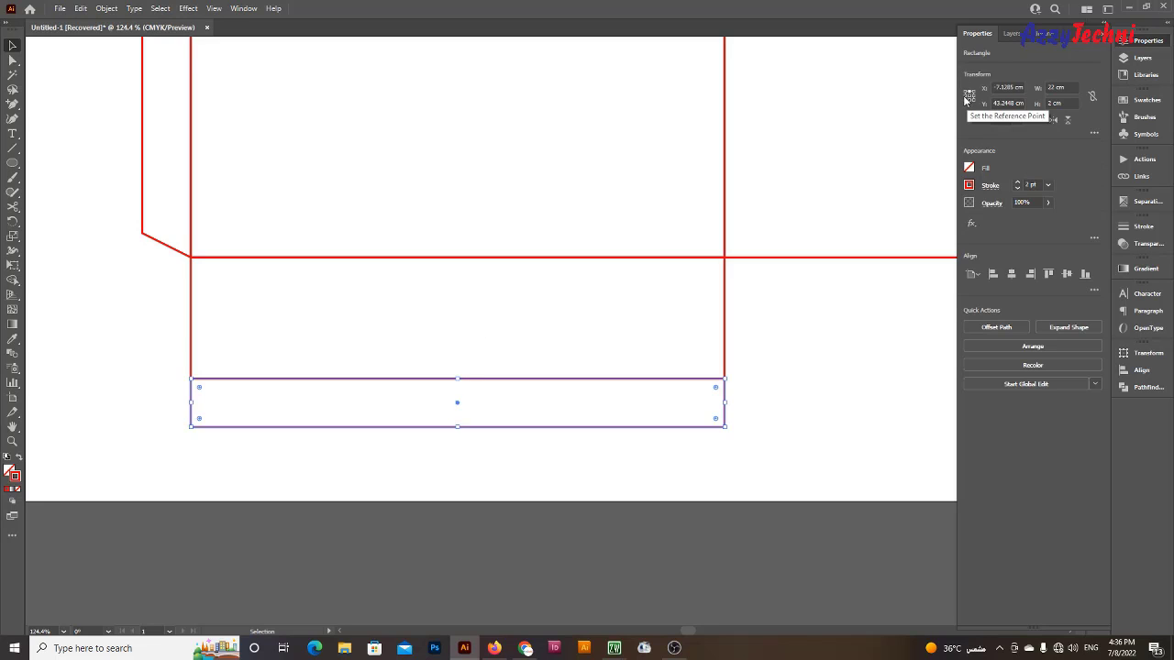
click(1073, 87)
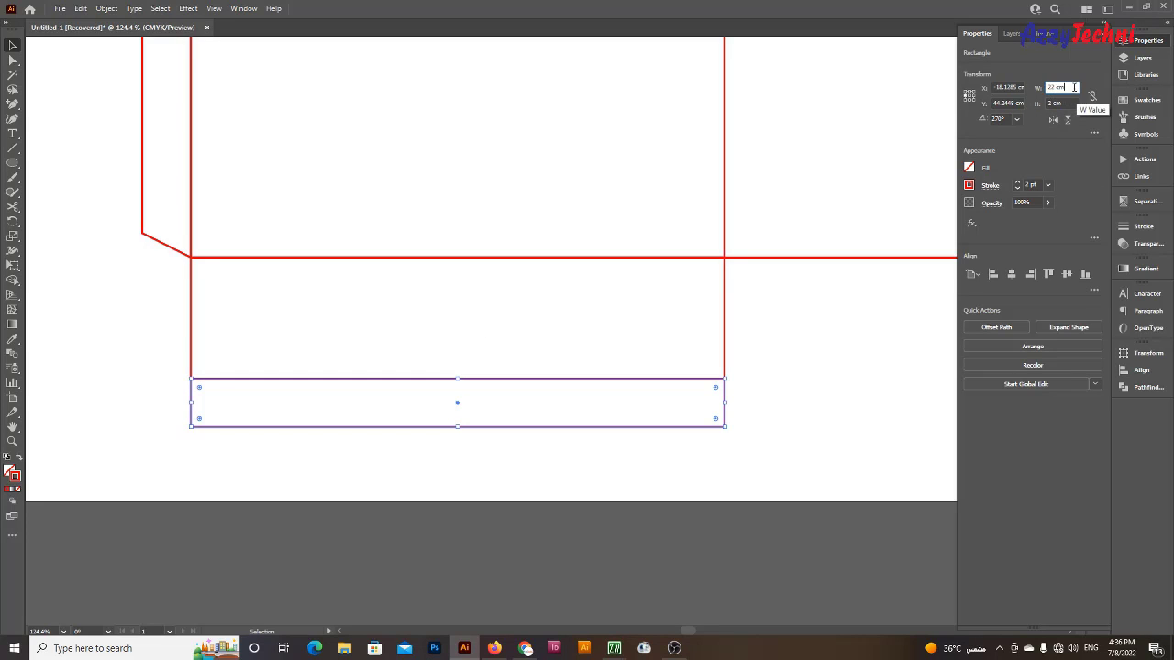
text(/)
text(11)
key(Return)
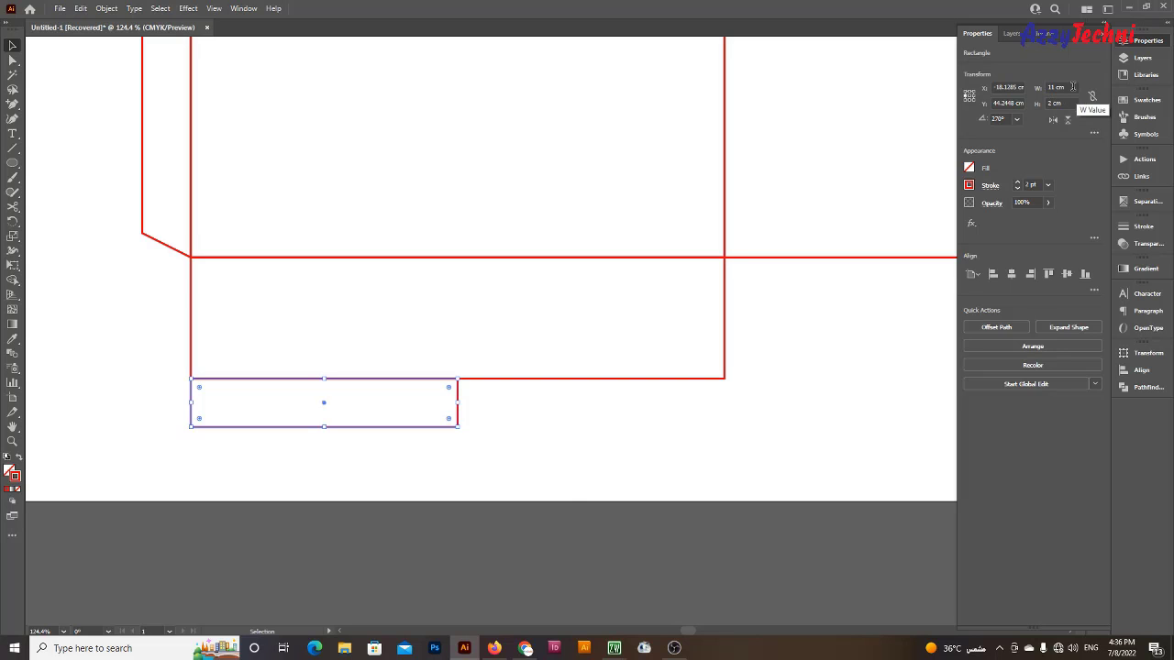
click(574, 514)
Copy the 11 × 2 cm tab beside the original and select the right-hand copy
scroll(537, 453, right, 3)
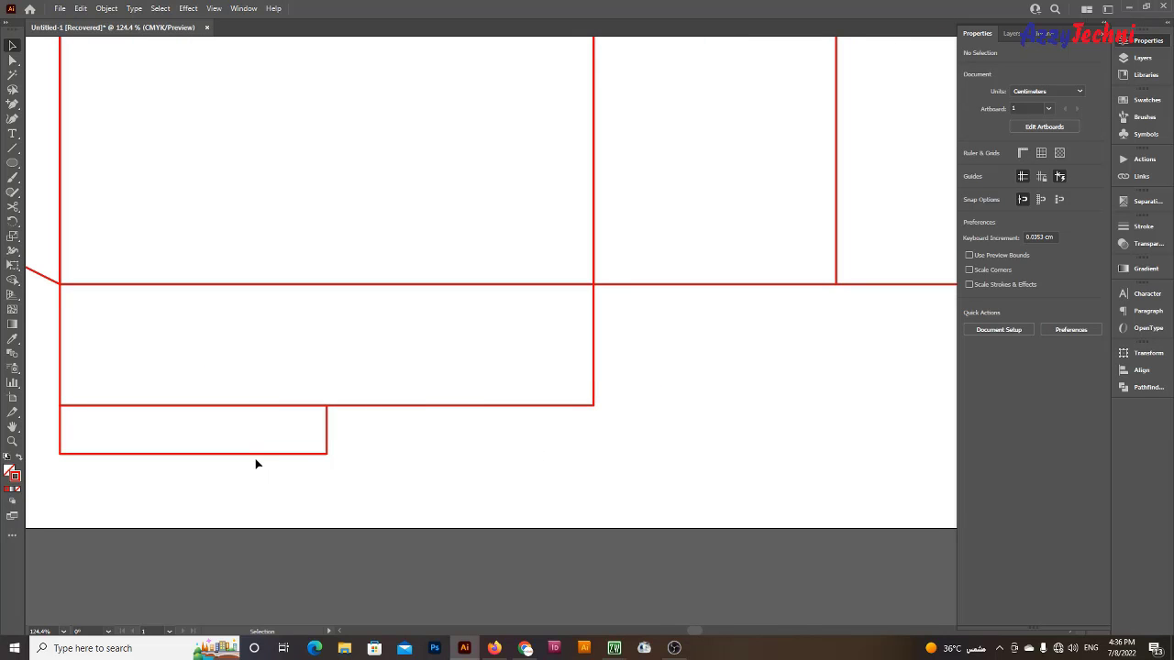
drag(256, 453, 523, 471)
scroll(637, 422, down, 3)
key(ctrl+shift+a)
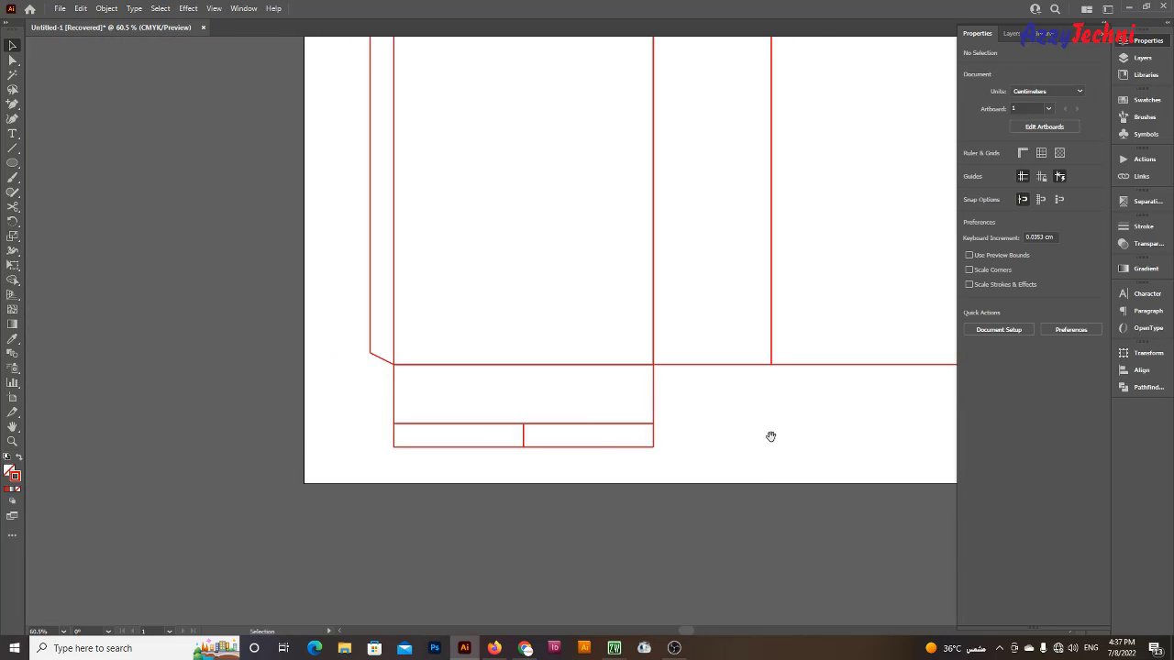
drag(770, 437, 650, 515)
click(491, 524)
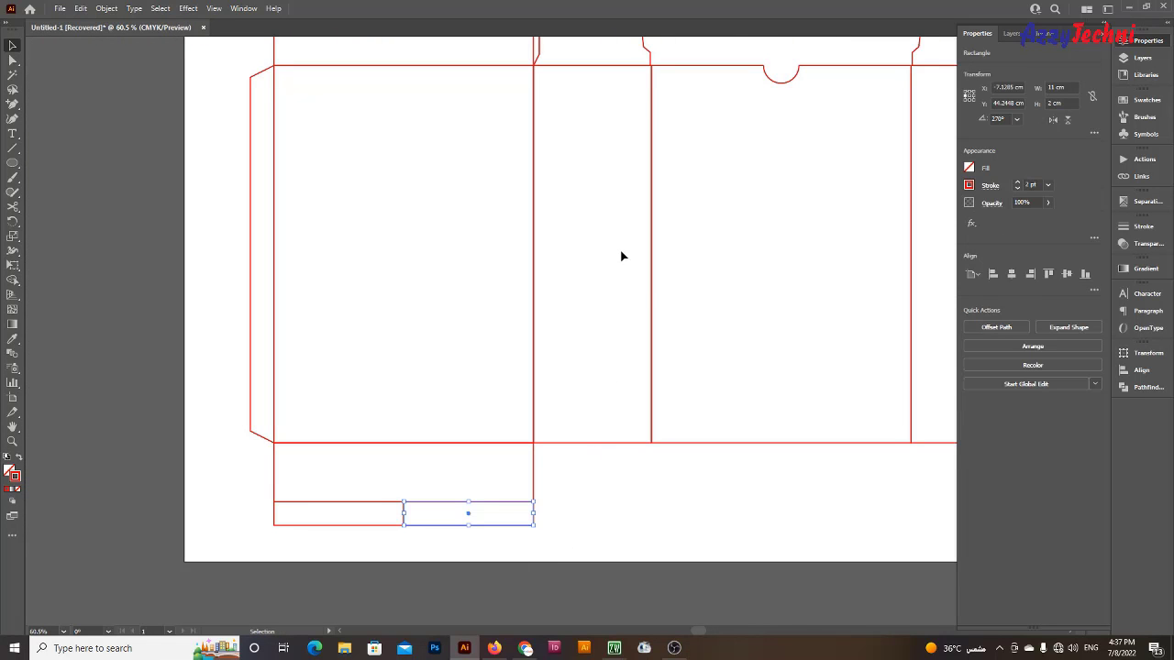
Set the right-hand bottom tab's width to 5 cm
drag(605, 220, 569, 322)
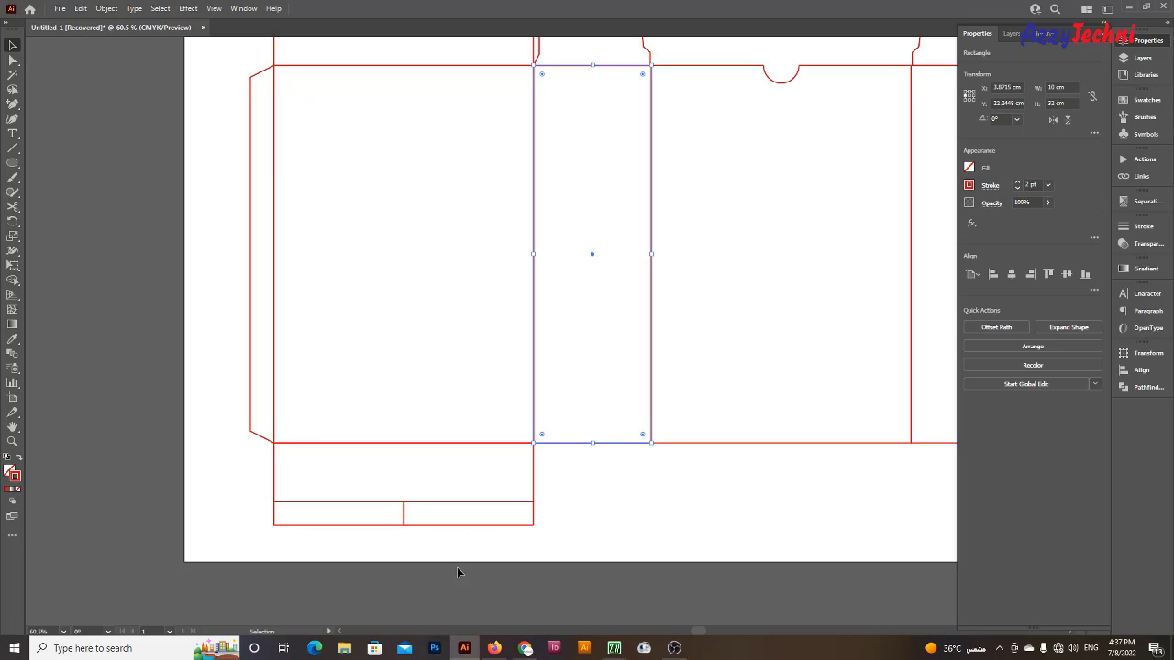
key(ctrl+z)
drag(608, 222, 586, 314)
drag(572, 536, 512, 521)
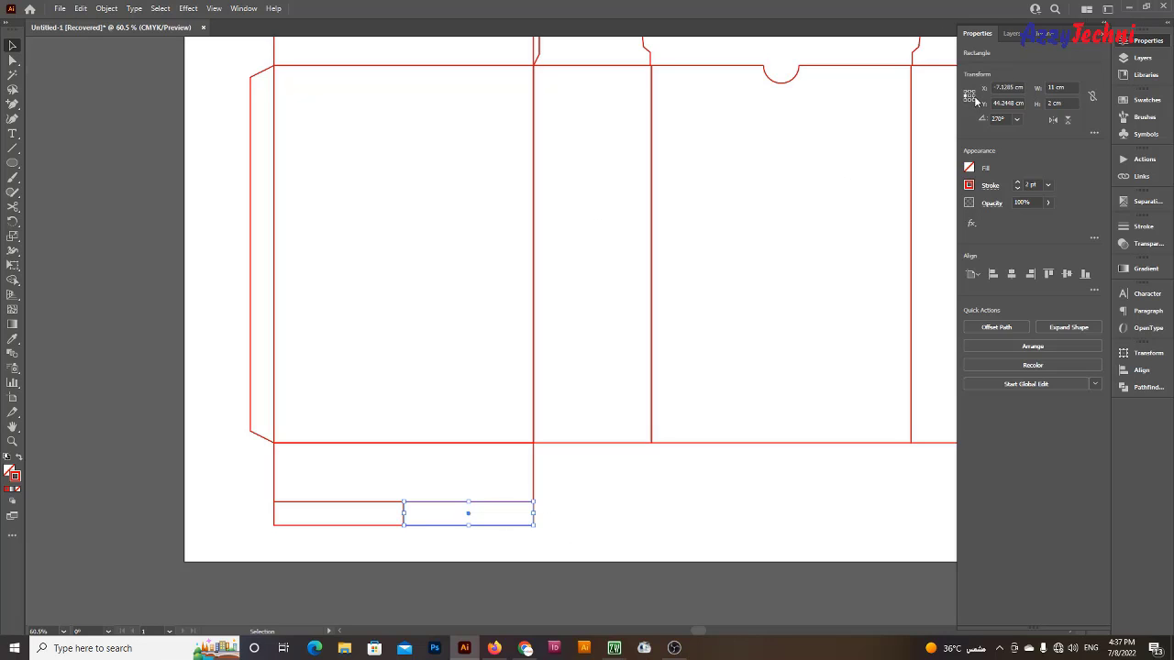
click(1069, 86)
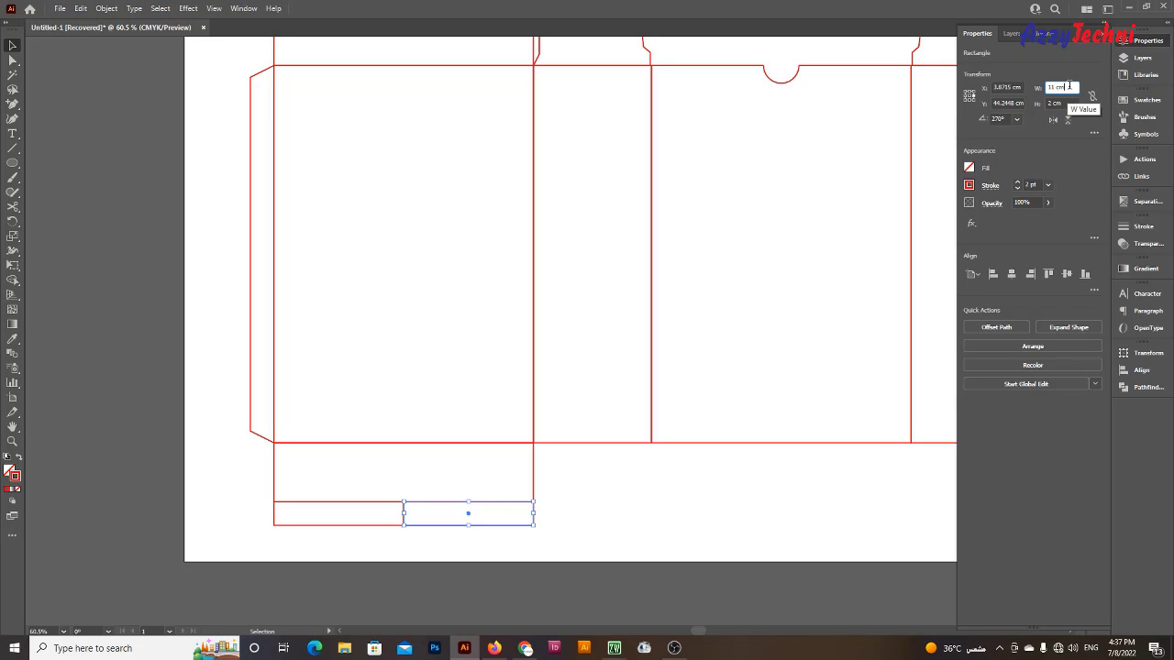
drag(1069, 87, 1052, 82)
text(5)
key(Return)
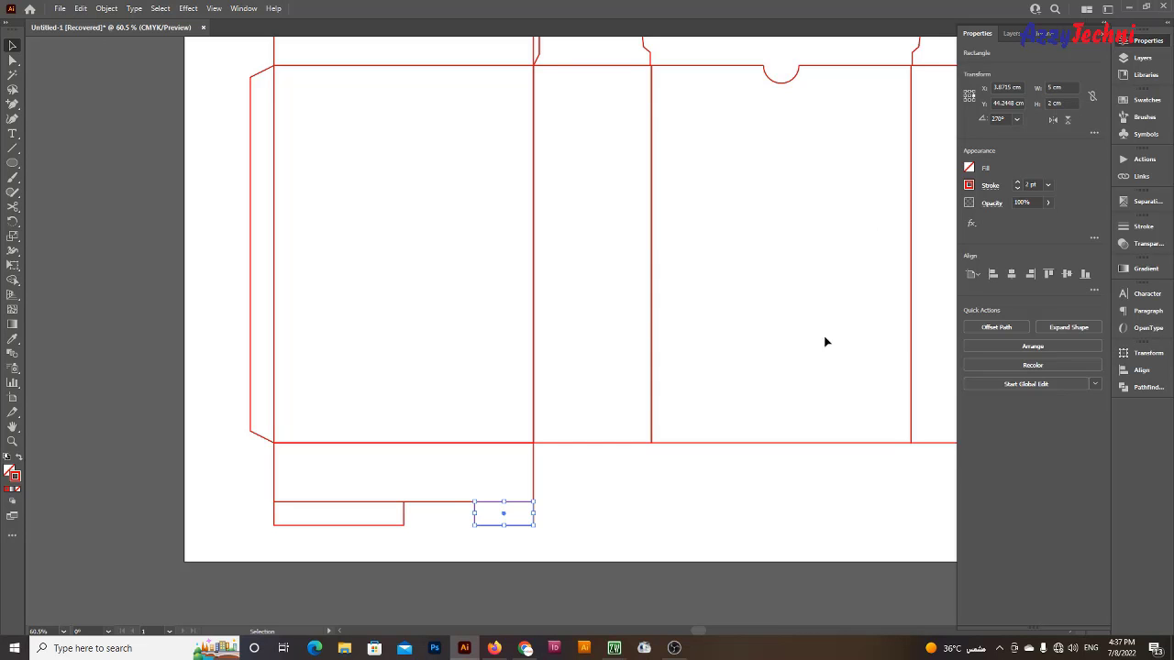
Zoom in on the bottom tabs and select the left 11 cm tab
click(826, 339)
drag(578, 524, 646, 490)
key(z)
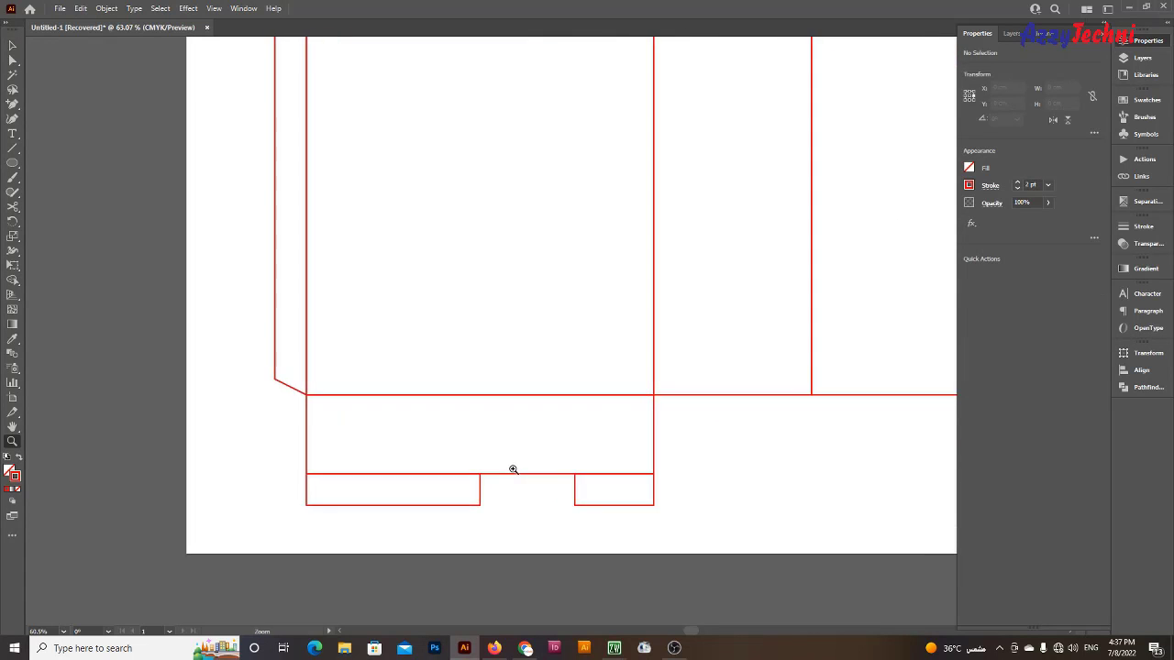
drag(511, 471, 487, 474)
alt+click(487, 474)
click(661, 523)
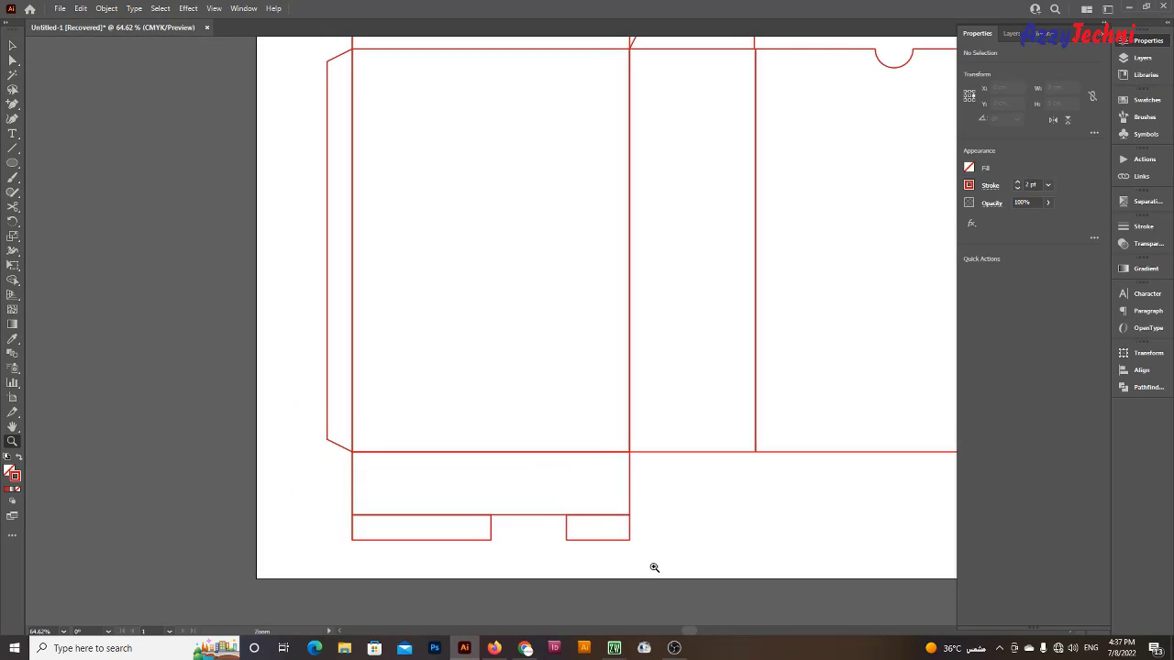
click(581, 553)
click(651, 573)
key(v)
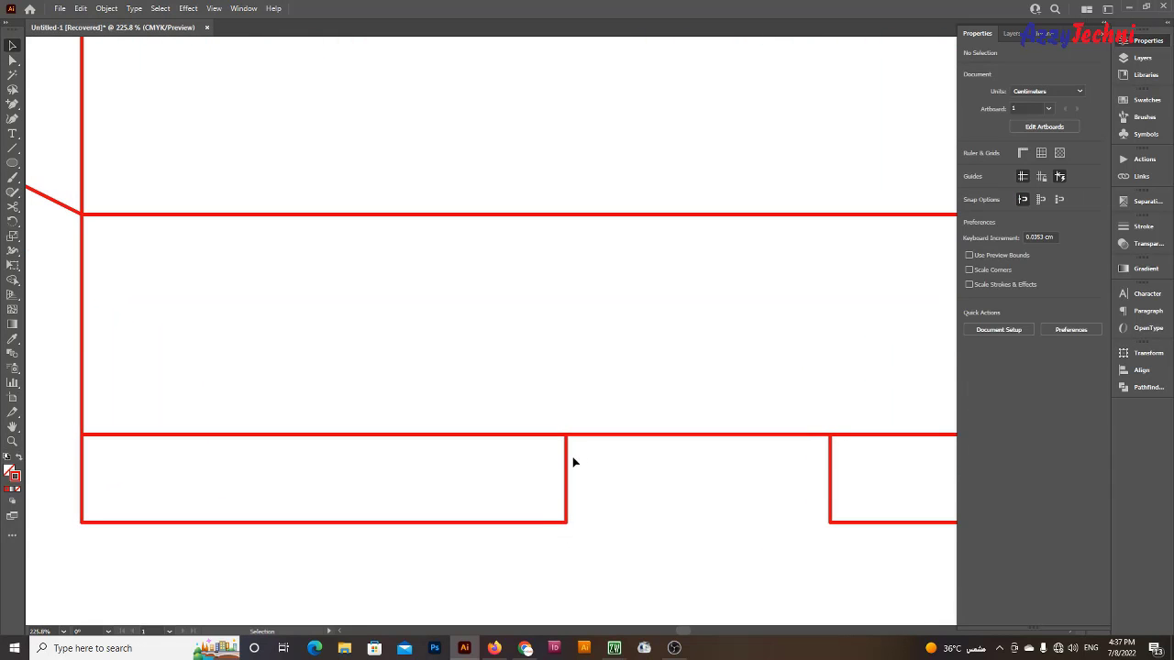
click(566, 488)
key(ctrl+equal)
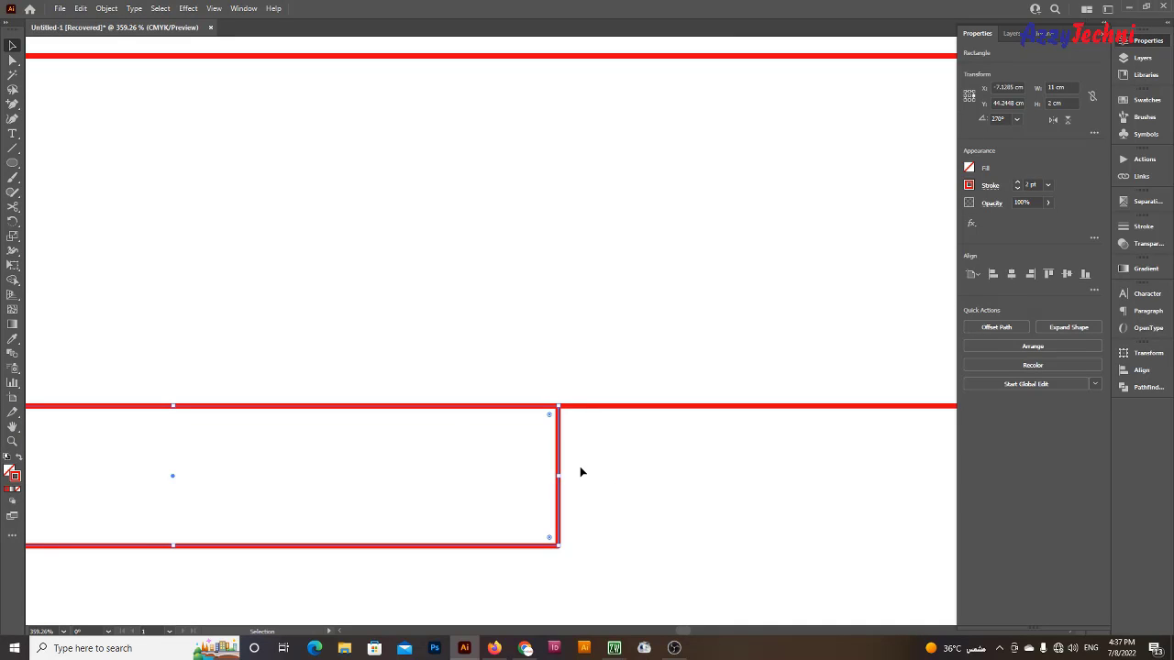
Add an anchor on the left flap's right edge and move the corner -1.5 cm to cut a diagonal
key(p)
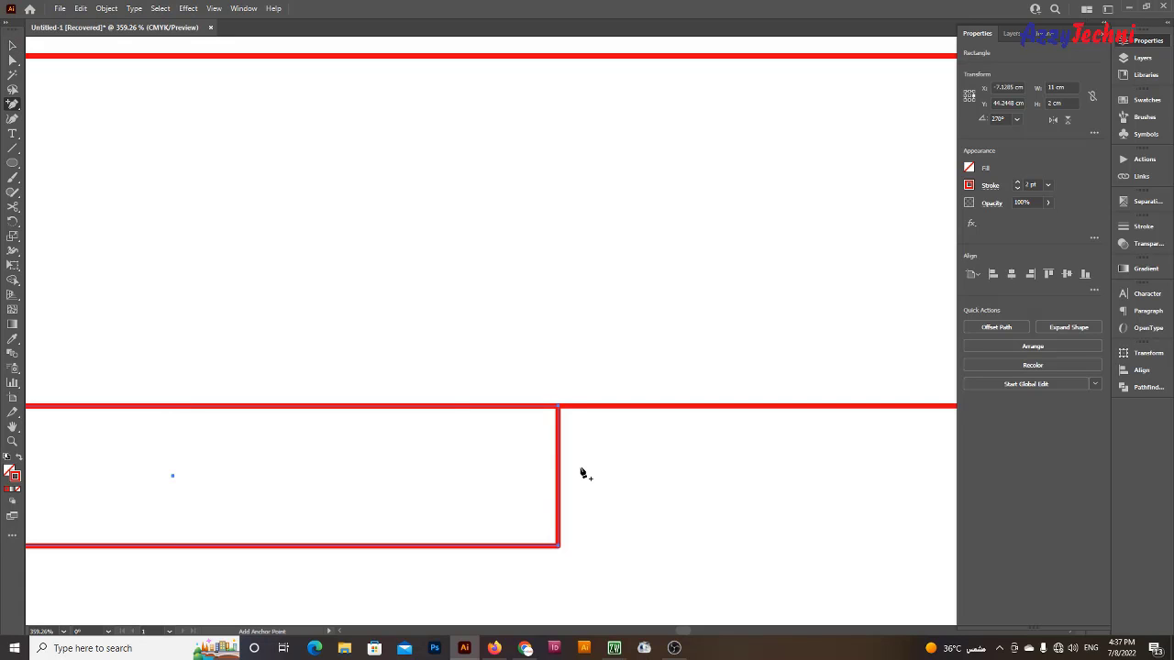
click(558, 476)
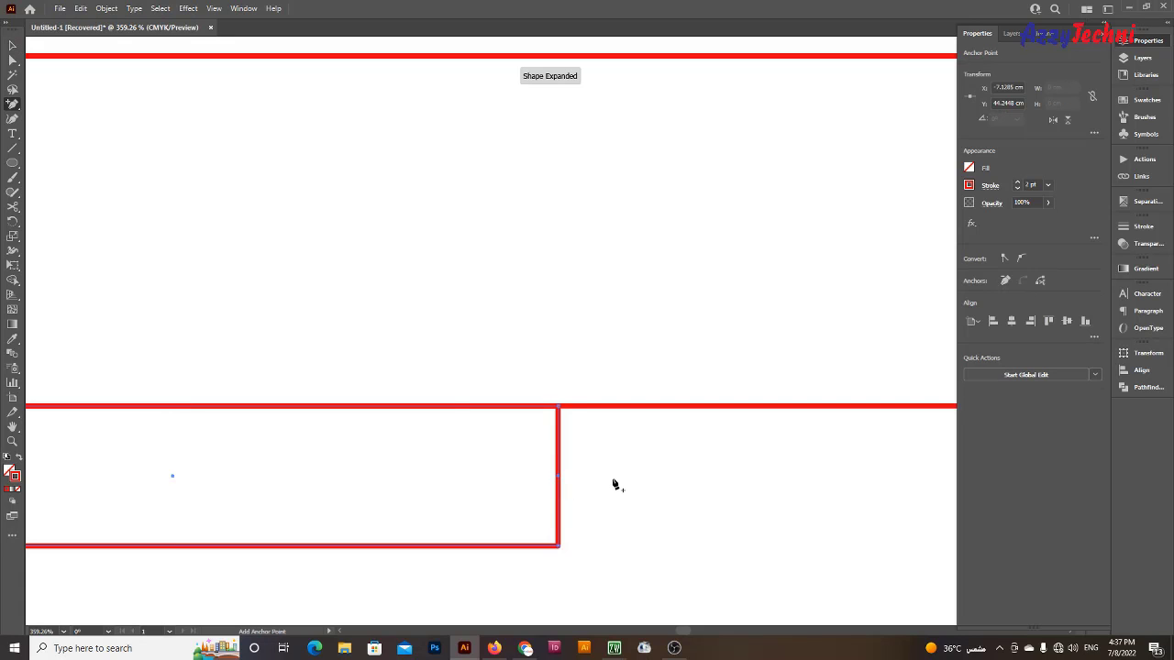
key(ctrl+minus)
key(ctrl+minus)
key(ctrl+minus)
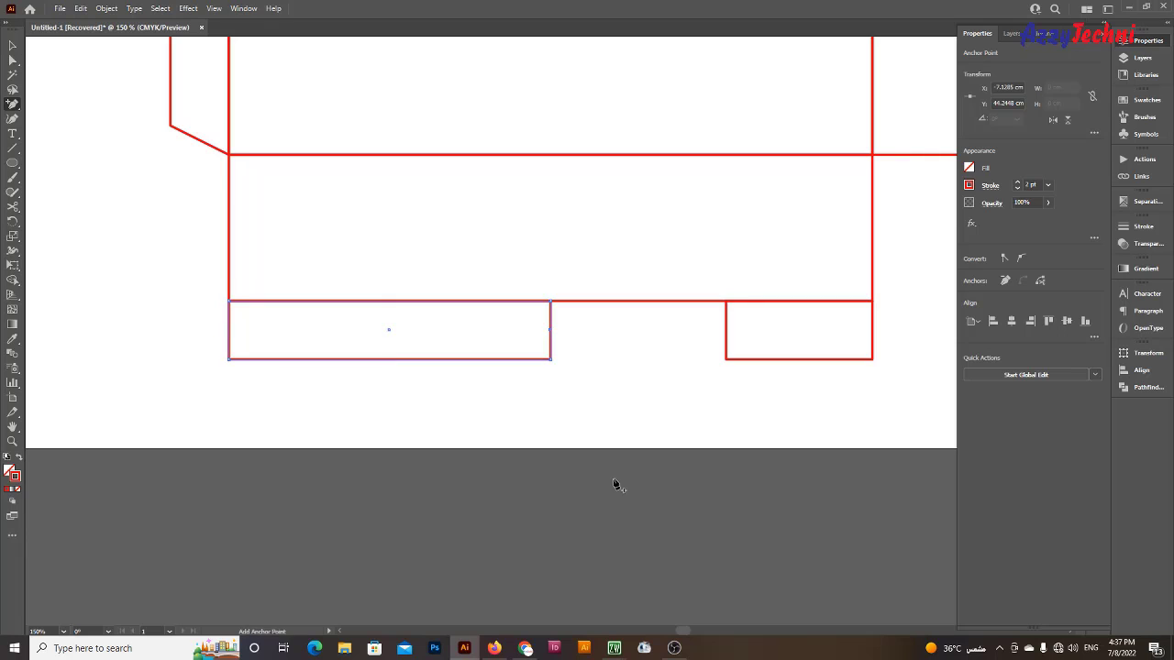
key(z)
click(596, 326)
key(a)
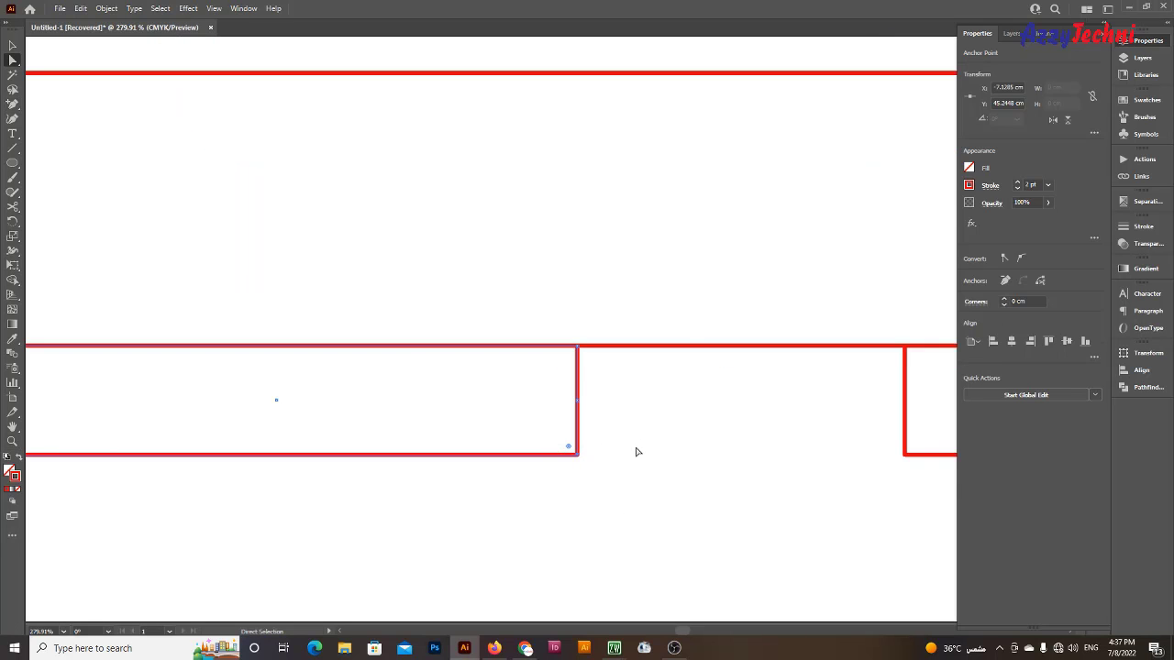
key(Return)
text(-1.5)
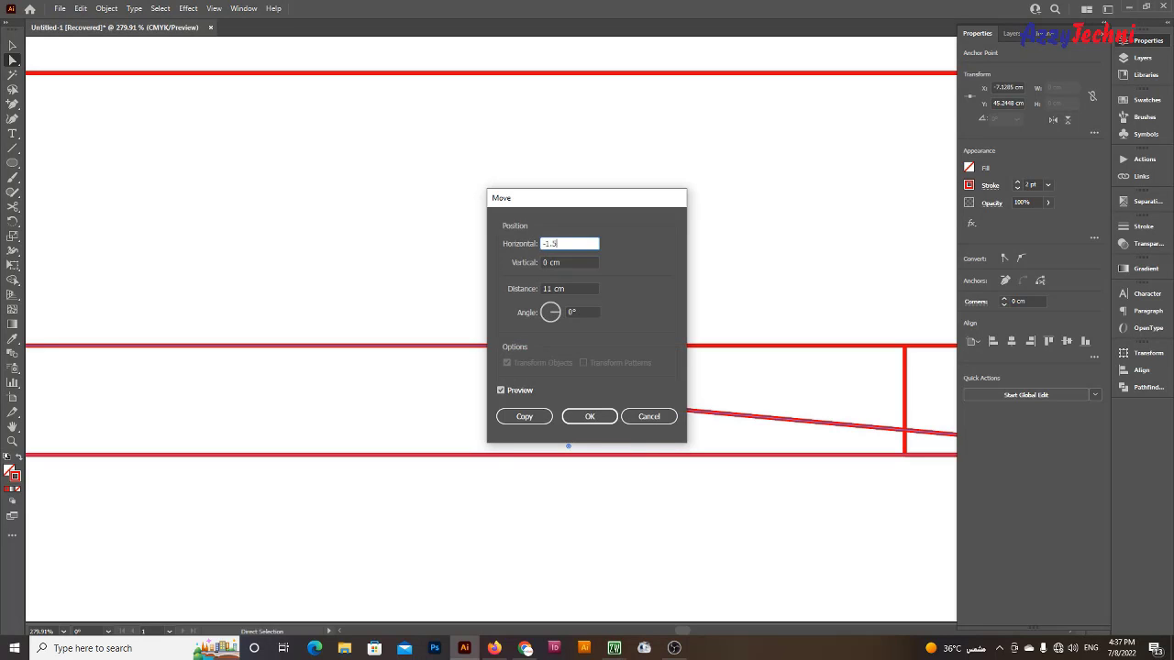
key(Tab)
key(Return)
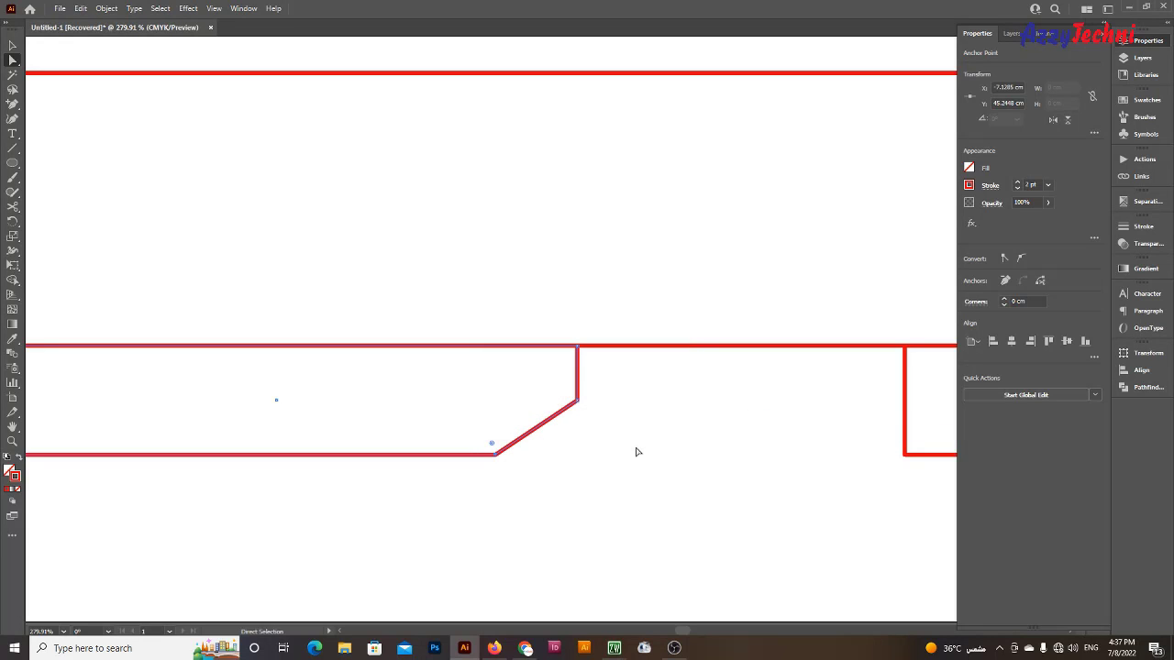
Round the new diagonal corner to roughly 0.52 cm
mouse_move(598, 380)
mouse_down()
mouse_move(552, 427)
mouse_move(562, 397)
mouse_move(546, 398)
mouse_up()
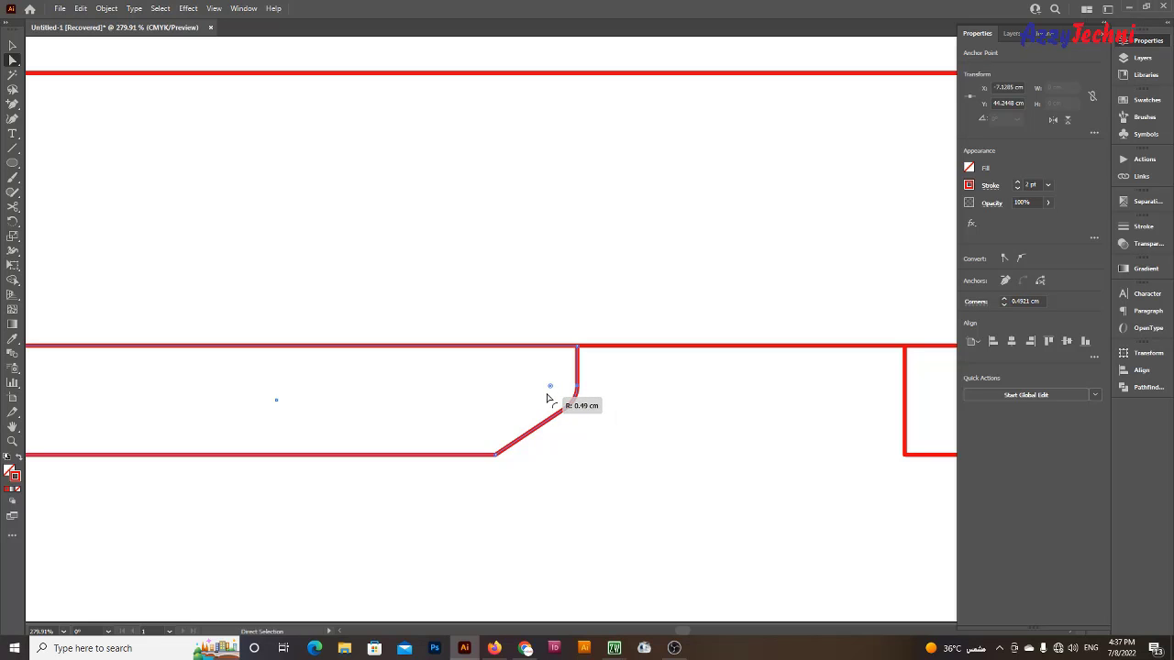
click(649, 435)
key(z)
alt+click(577, 374)
drag(437, 304, 583, 497)
key(v)
scroll(556, 462, down, 1)
key(a)
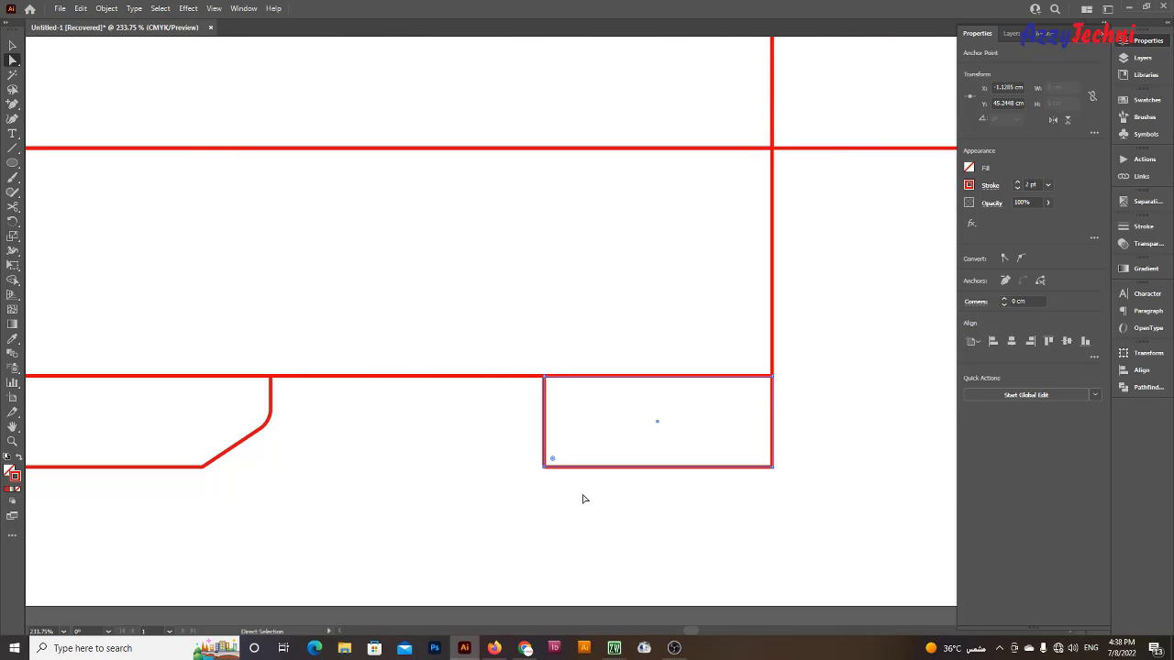
Move the right tuck flap's bottom-left anchor 2 cm horizontally to slant its inner corner
key(Return)
key(Tab)
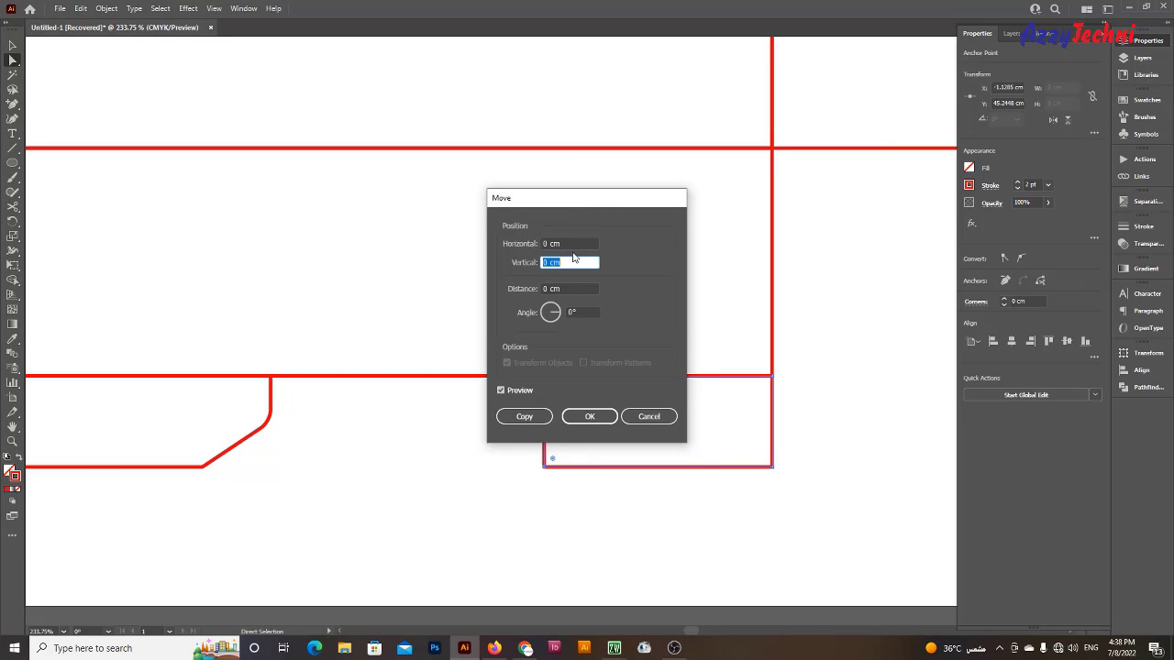
key(shift+Tab)
text(2)
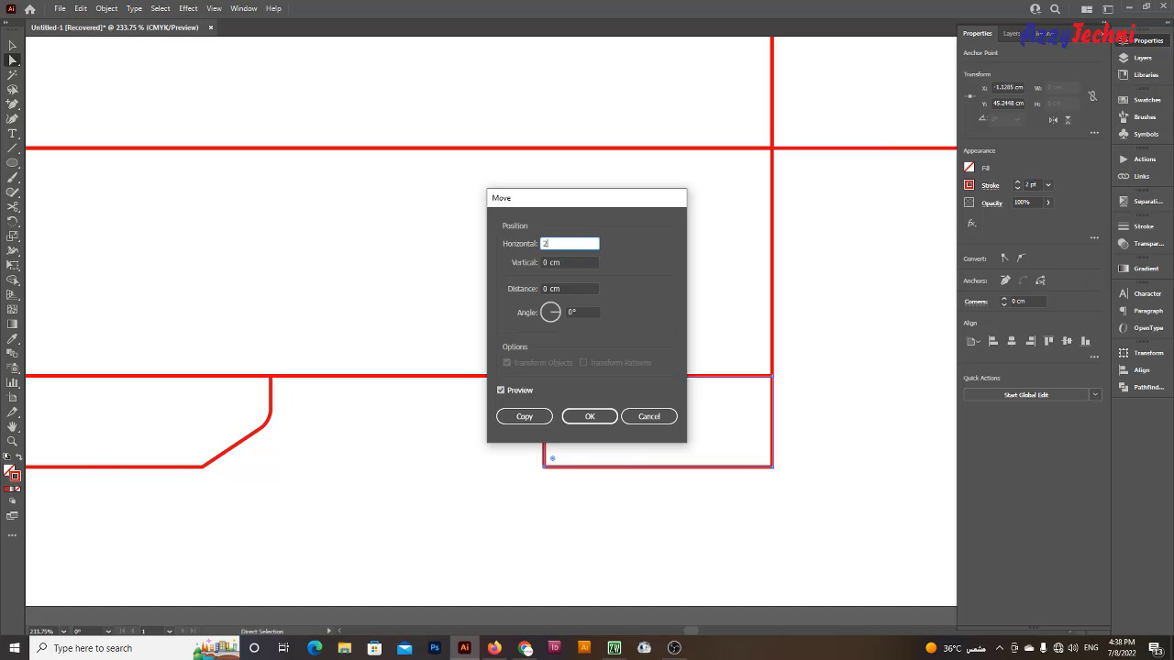
key(Tab)
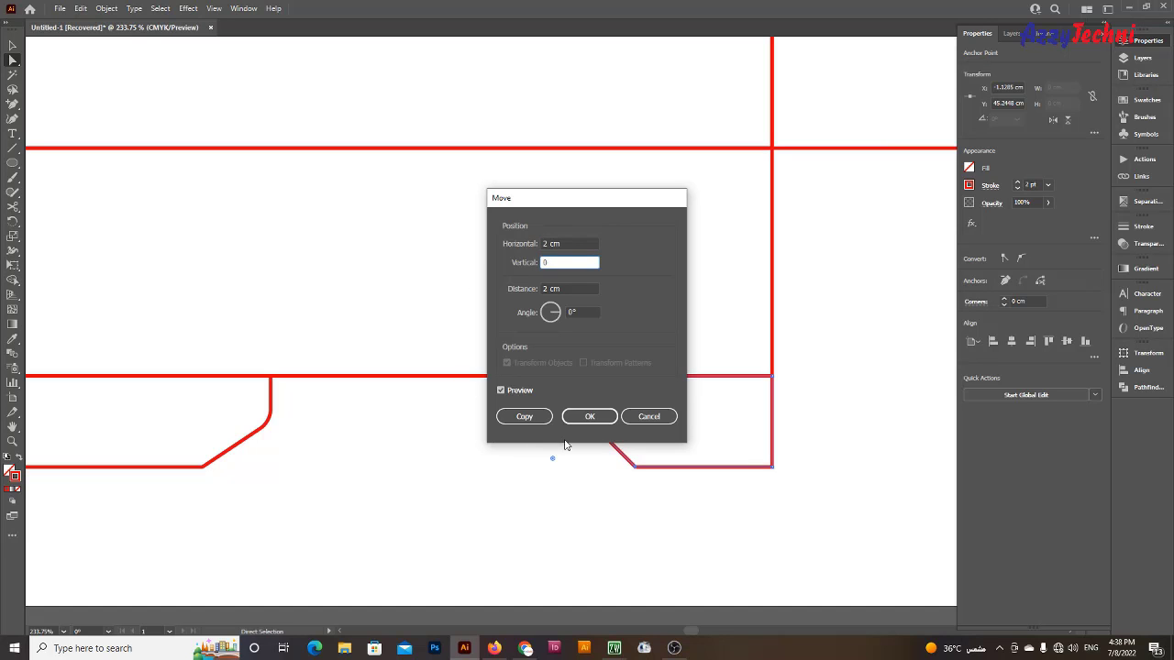
click(591, 417)
Unite the bottom panel and both tuck flaps into one outline with Pathfinder
click(922, 498)
key(z)
drag(692, 516, 613, 522)
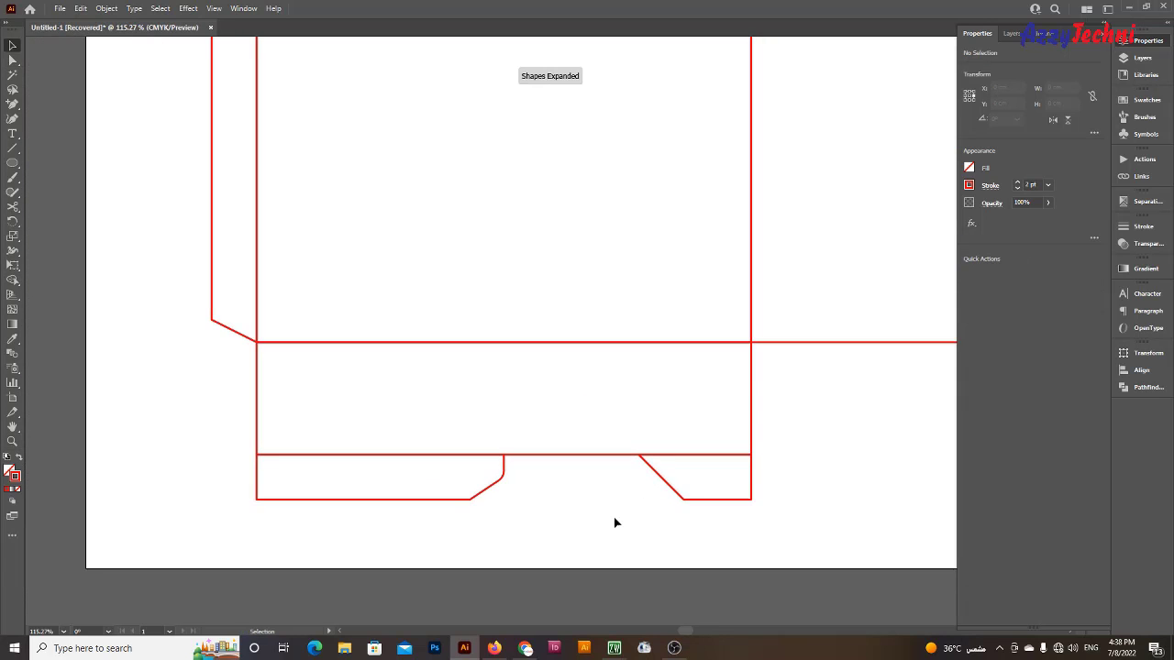
drag(495, 433, 621, 467)
key(v)
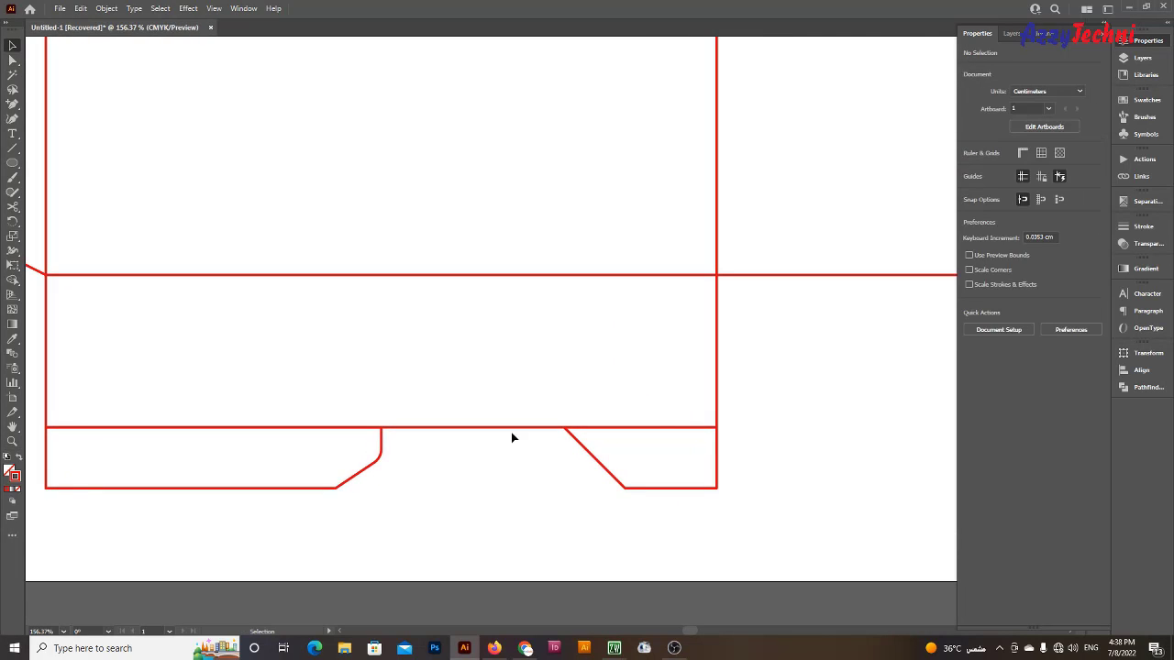
drag(523, 458, 524, 467)
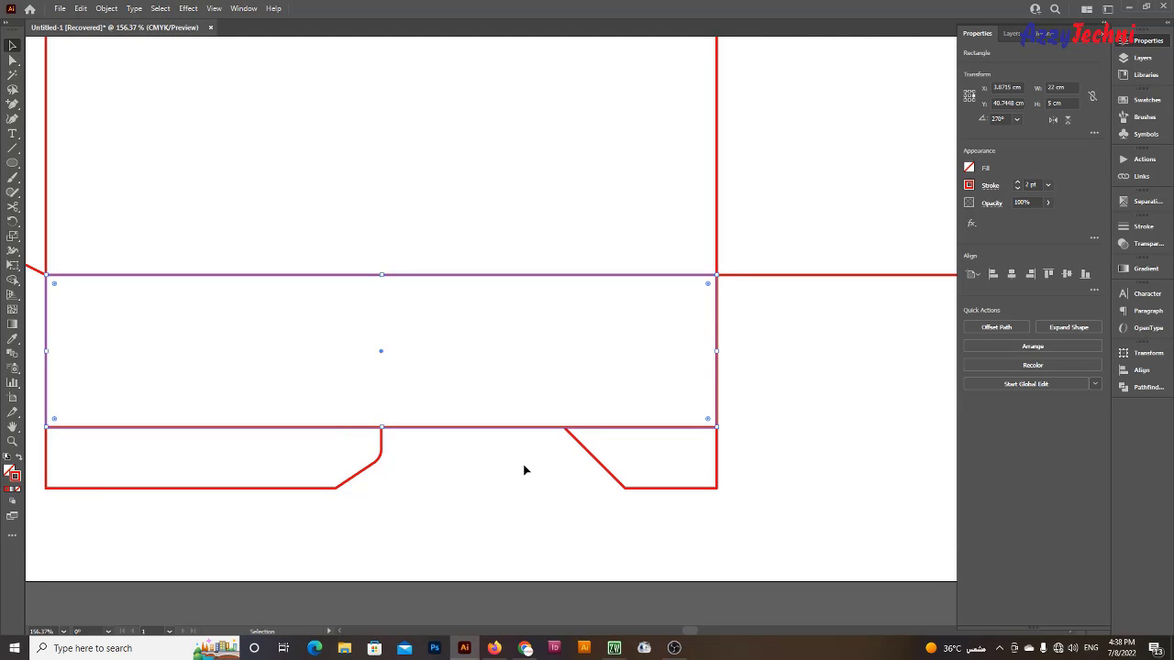
click(524, 471)
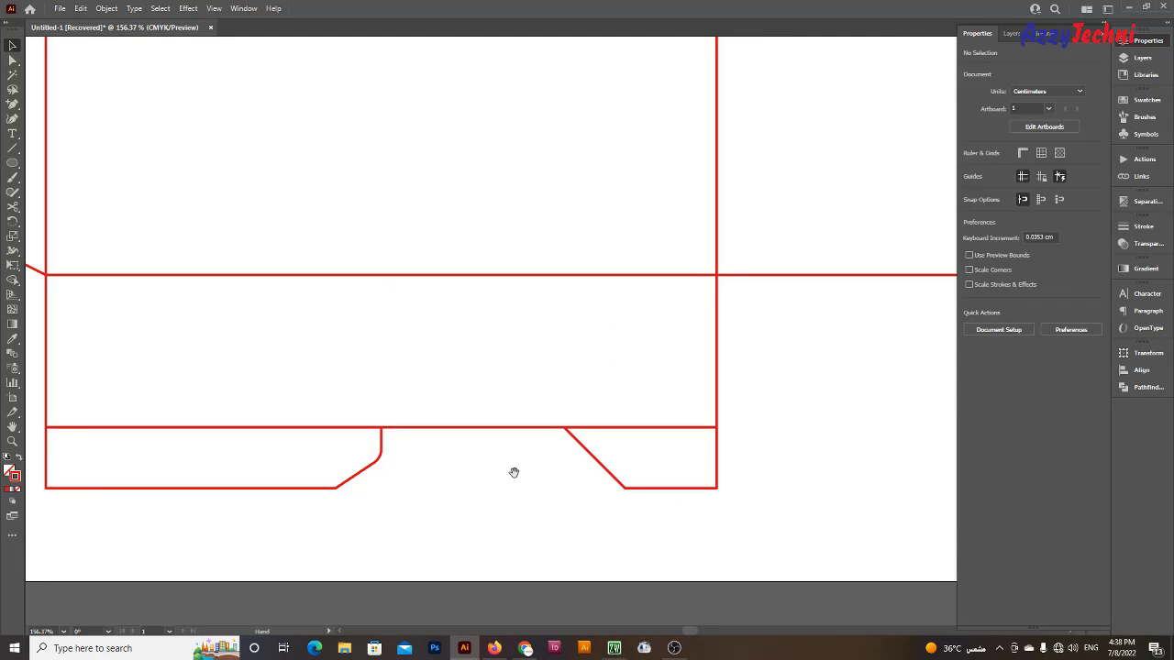
mouse_move(728, 578)
mouse_down()
mouse_move(696, 554)
mouse_move(292, 406)
mouse_up()
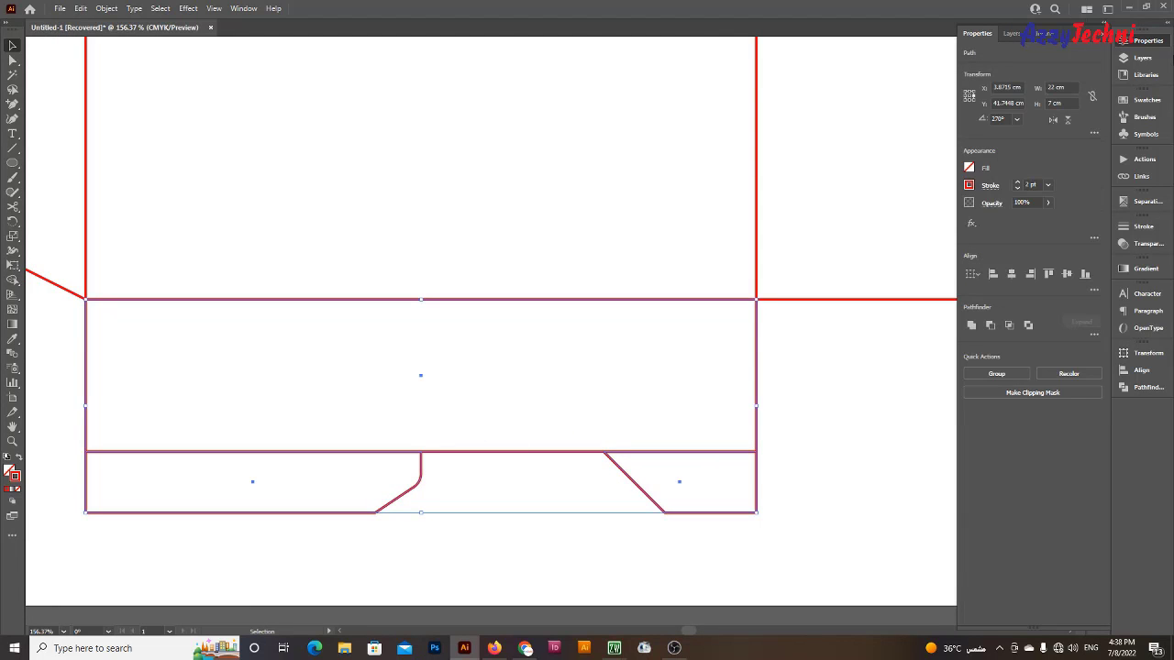
click(972, 326)
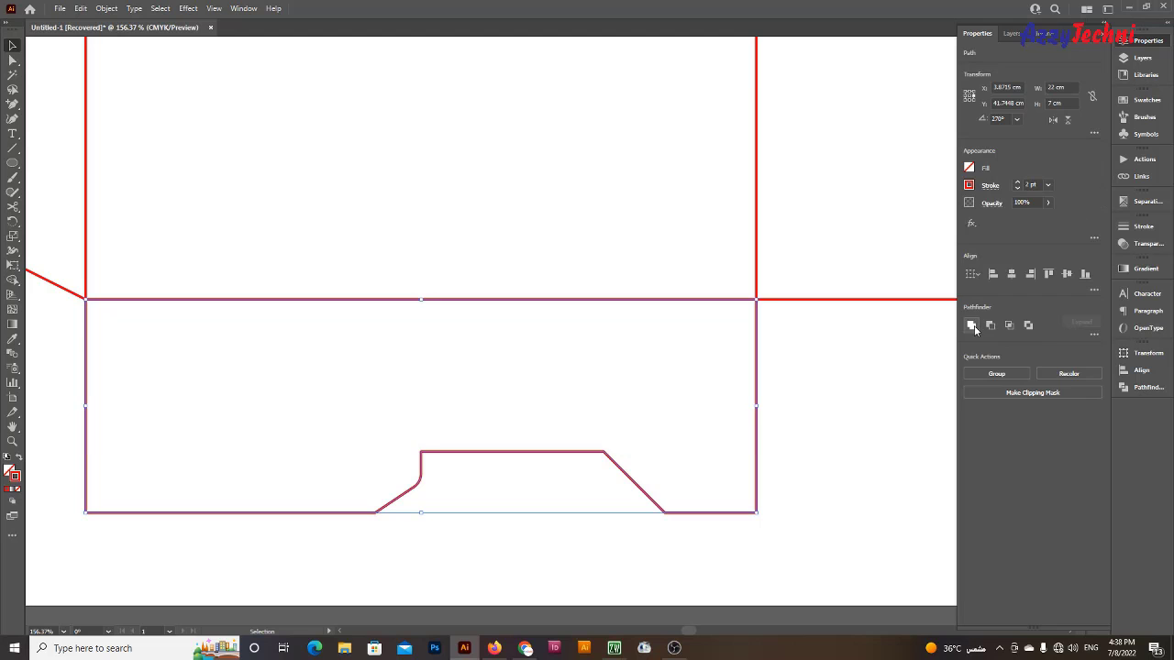
click(875, 395)
key(z)
mouse_move(689, 446)
mouse_down()
mouse_move(740, 487)
mouse_move(699, 474)
mouse_up()
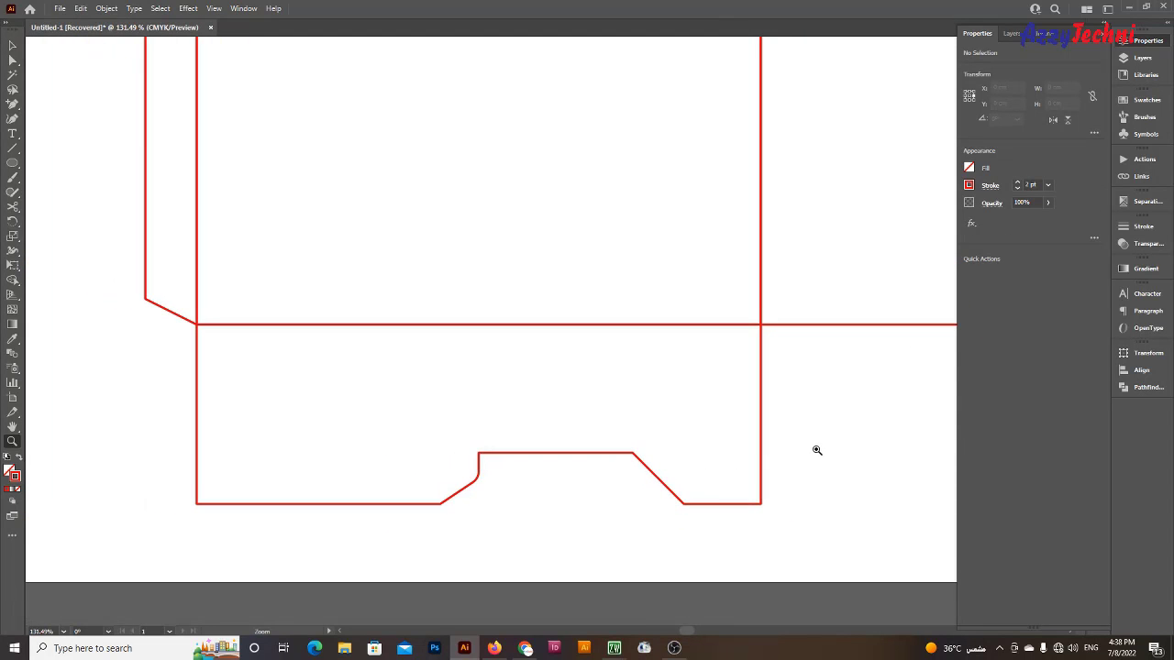
Isolate the merged outline and add an anchor just below its right fold corner
drag(810, 464, 838, 403)
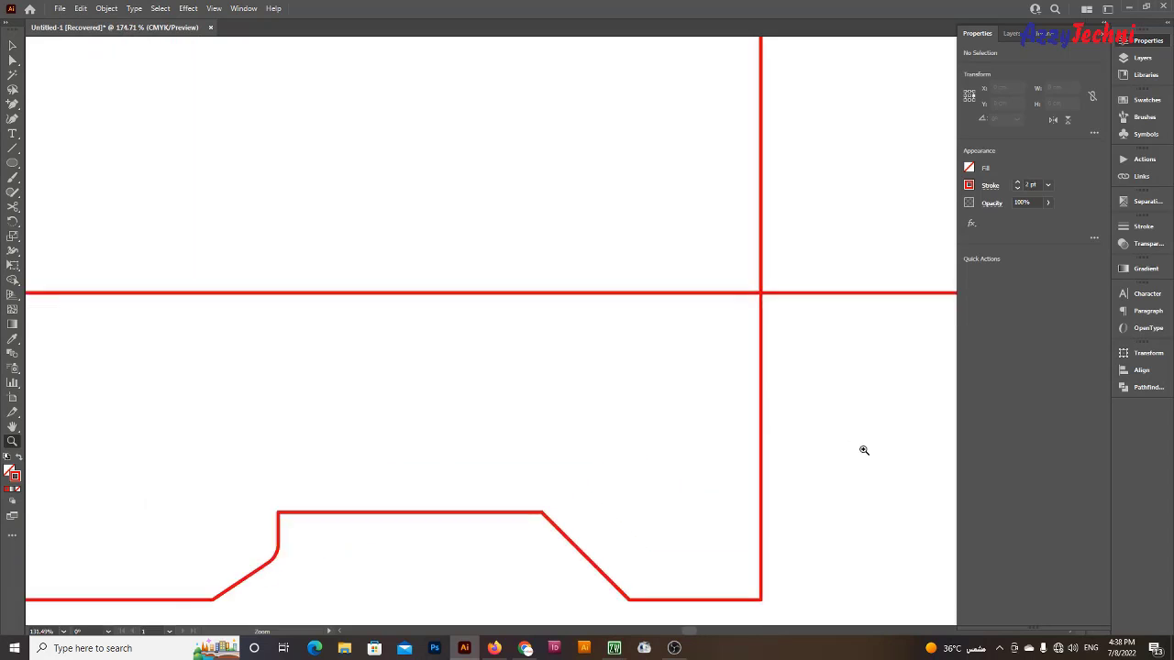
ctrl+double_click(678, 244)
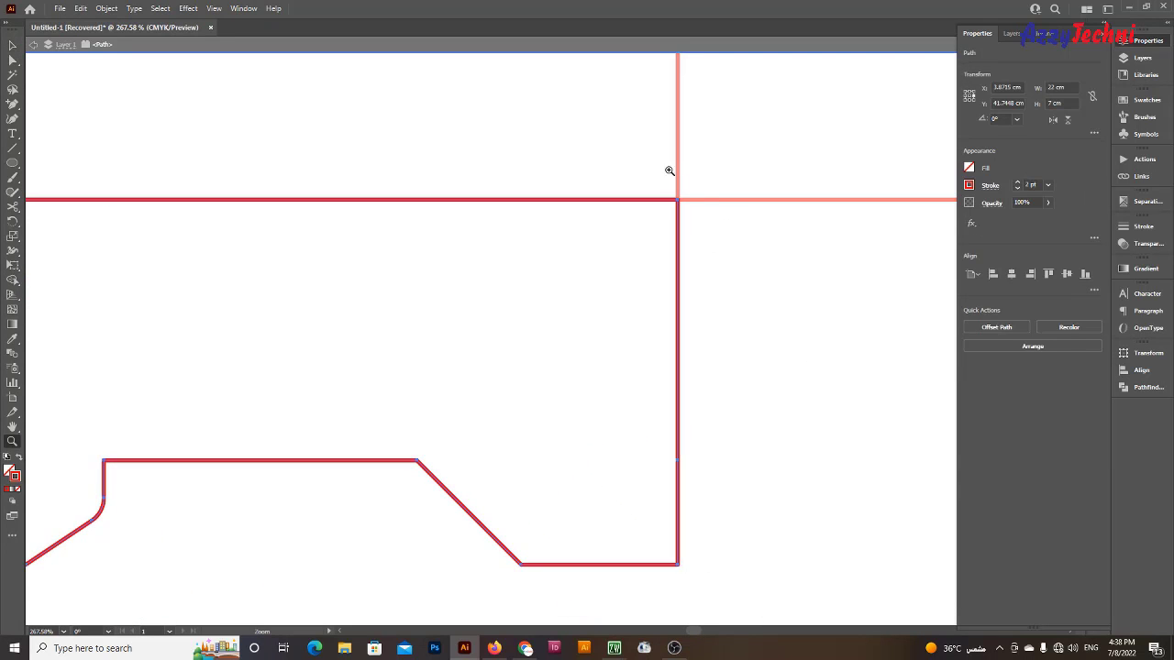
drag(670, 171, 828, 338)
key(v)
key(plus)
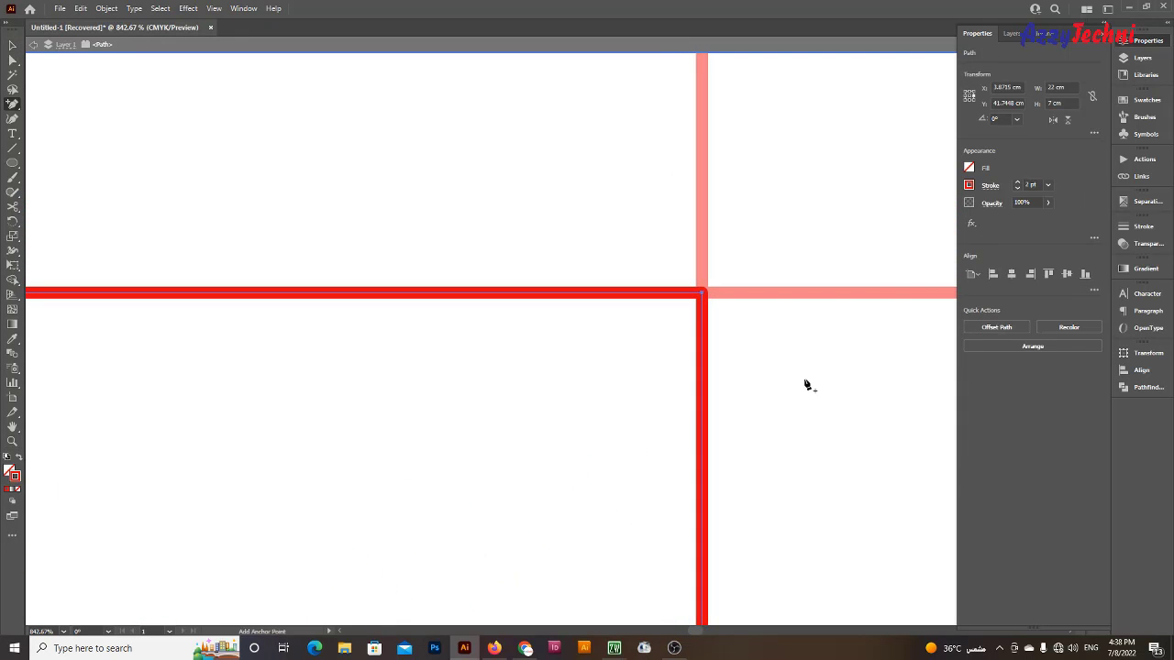
click(703, 349)
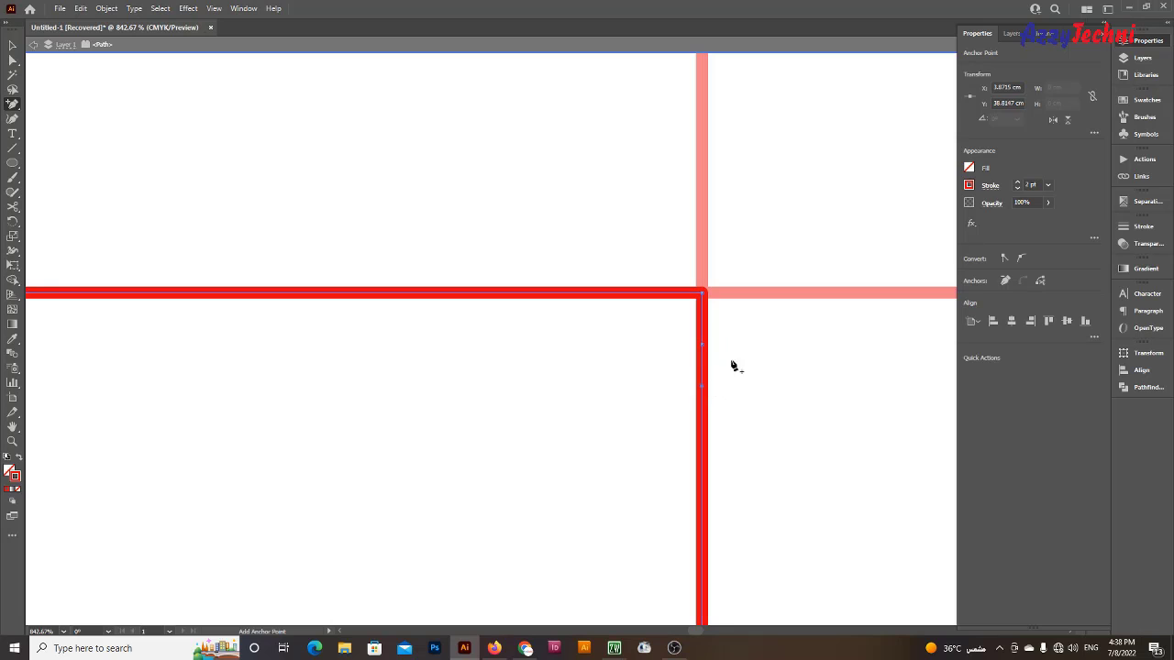
Move the new anchor -0.5 cm horizontally and 0 cm vertically to form a V notch
key(a)
key(Return)
text(-0.5)
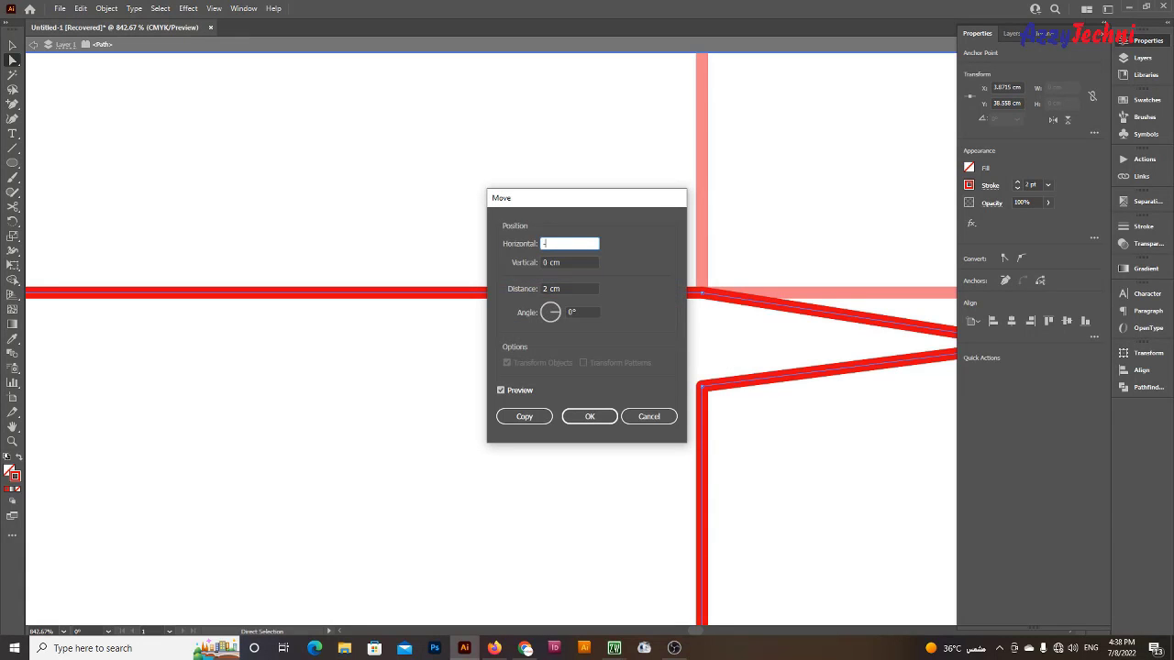
key(Tab)
text(0)
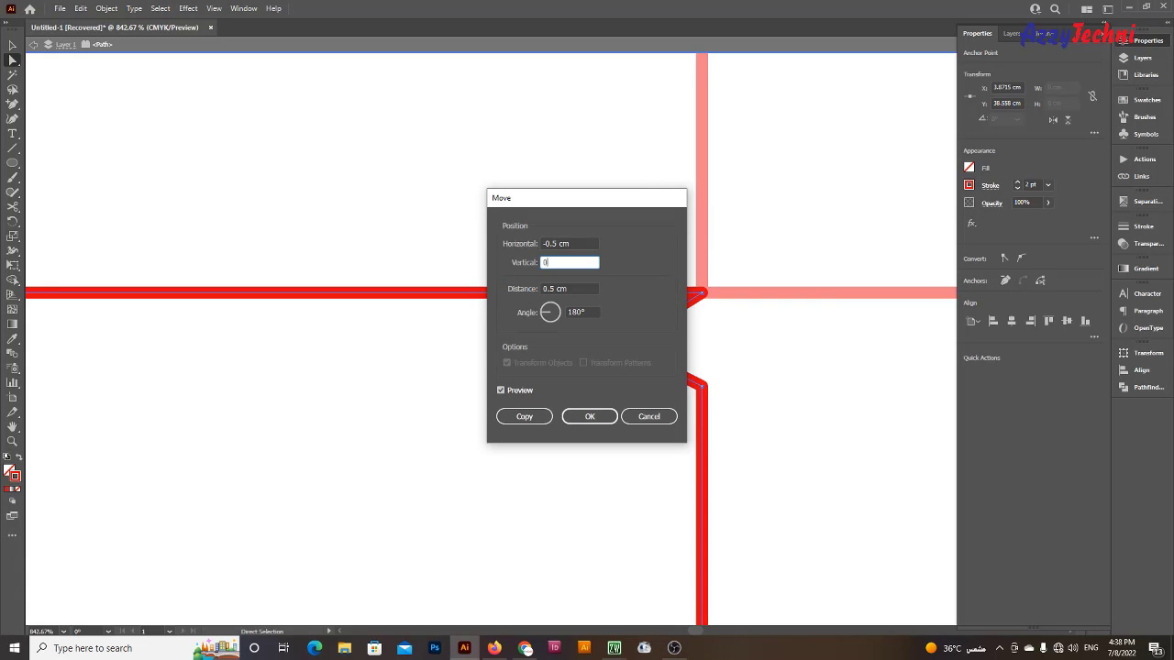
key(Return)
Check the notch anchor, then exit isolation mode on the outline
click(742, 430)
key(z)
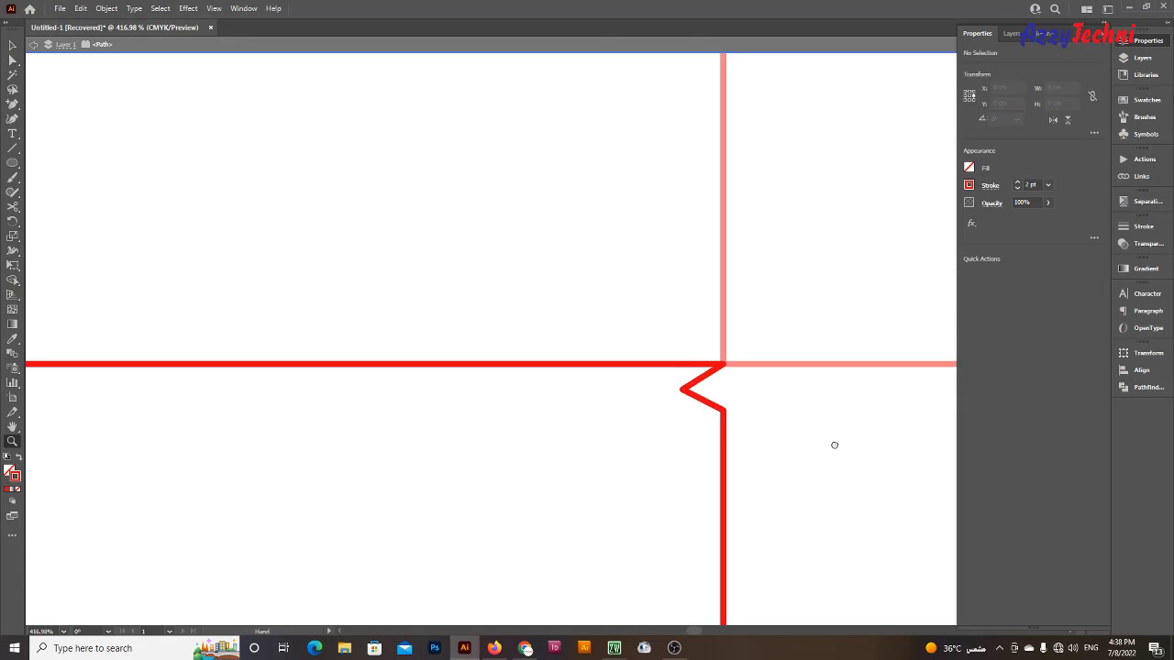
alt+click(669, 284)
key(a)
click(666, 283)
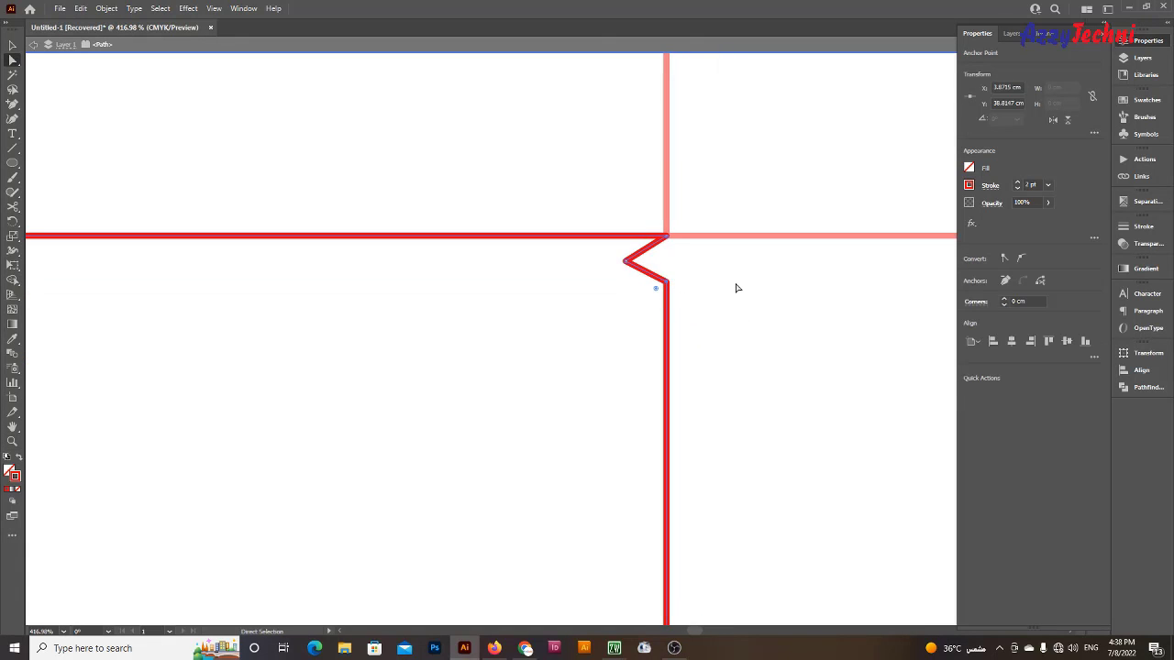
key(z)
alt+click(694, 307)
key(v)
click(620, 433)
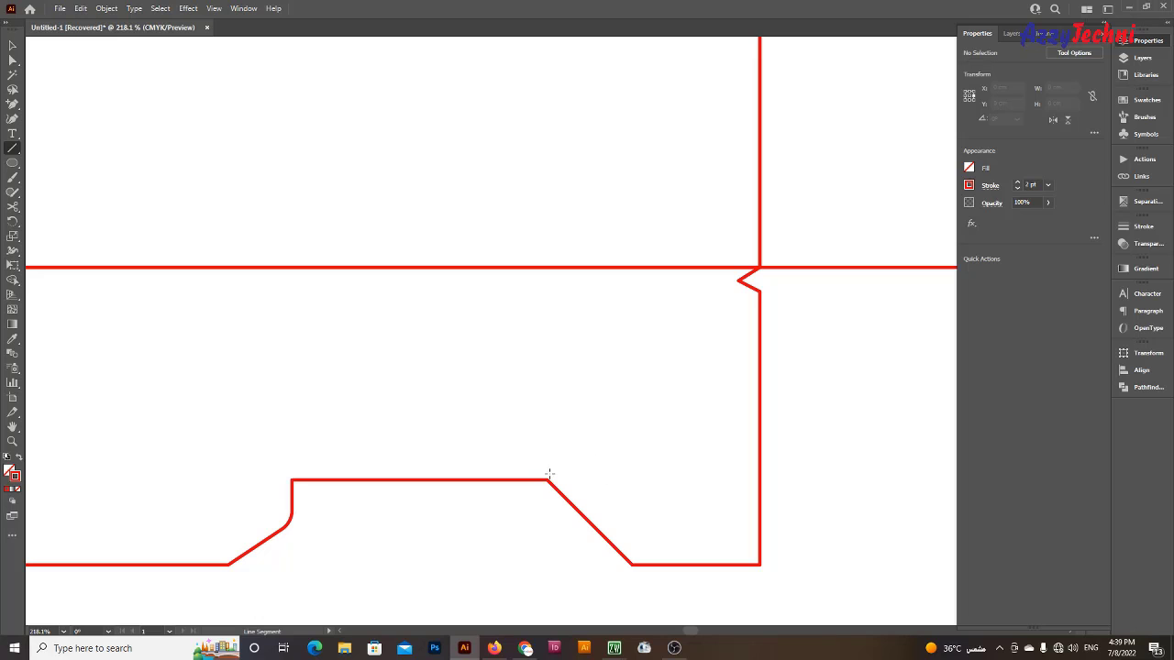
Draw a 45° diagonal line across the right tuck flap
mouse_move(549, 477)
mouse_down()
mouse_move(748, 290)
mouse_move(886, 415)
mouse_up()
key(ctrl+space)
click(813, 324)
mouse_move(540, 266)
mouse_down()
mouse_move(687, 337)
mouse_move(668, 338)
mouse_up()
key(ctrl+shift+a)
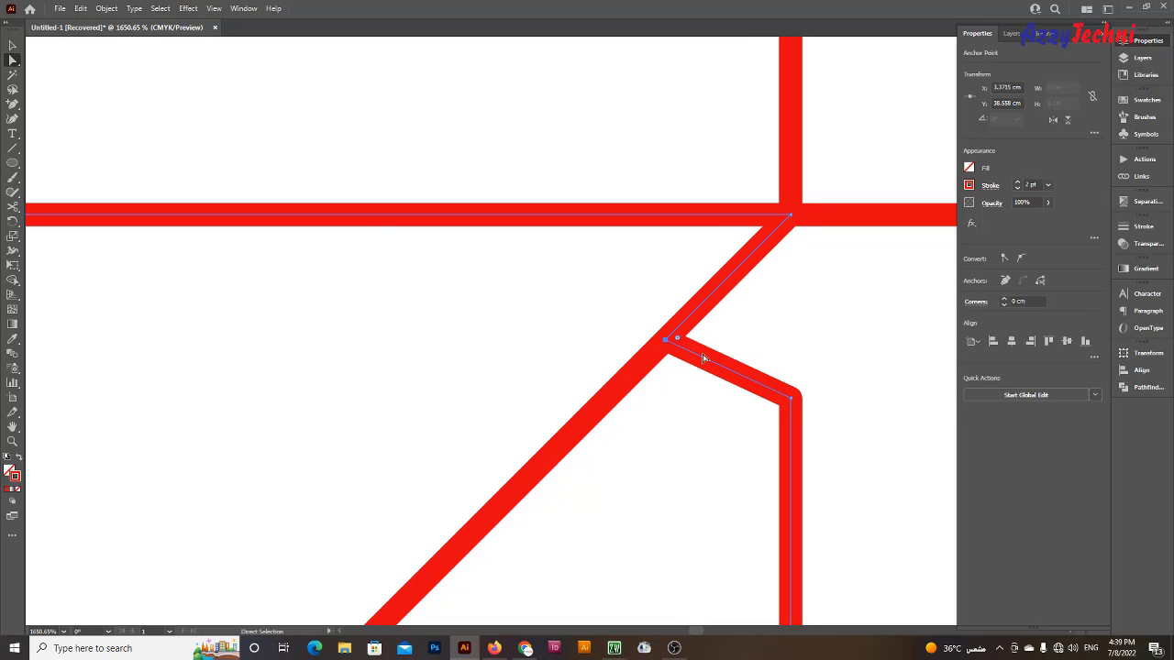
key(ctrl+space)
drag(718, 468, 489, 354)
scroll(563, 159, down, 5)
scroll(571, 330, down, 2)
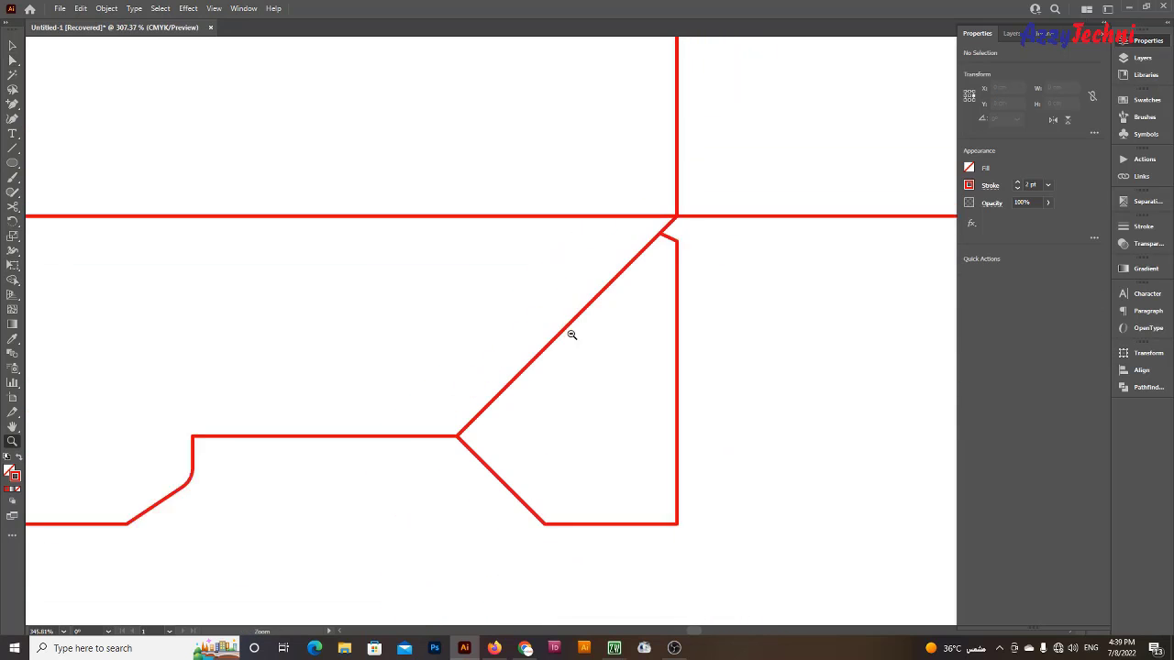
drag(728, 359, 733, 361)
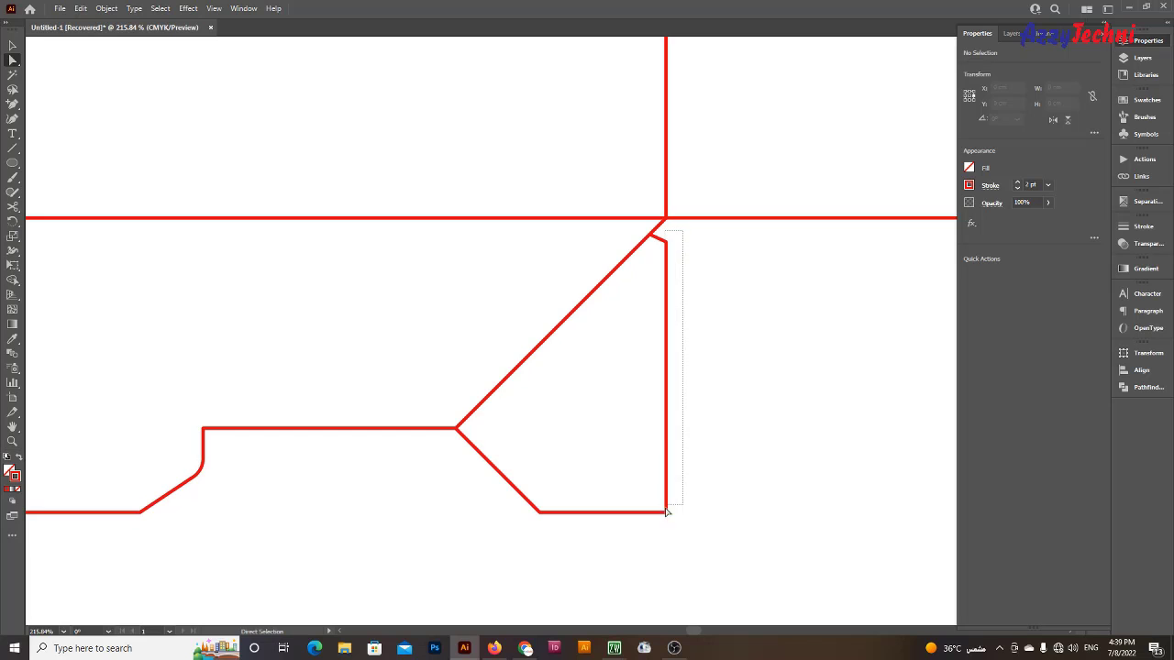
Move the flap's right-edge anchors -0.1 cm horizontally and 0 cm vertically
drag(683, 299, 663, 540)
key(Return)
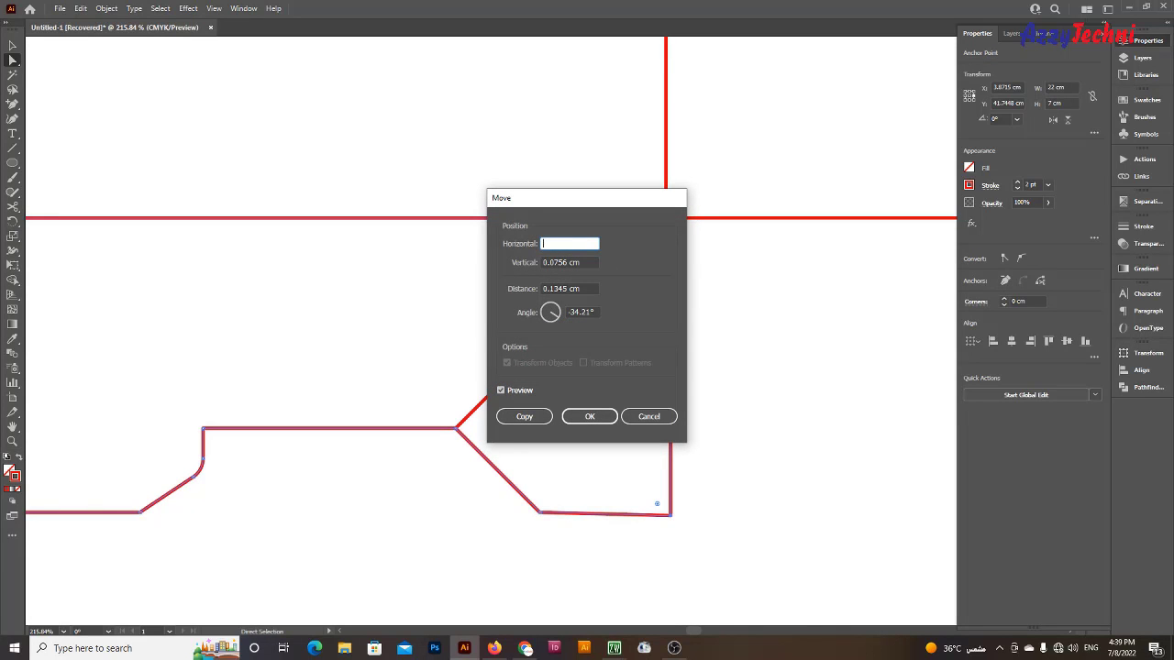
text(-1)
key(Tab)
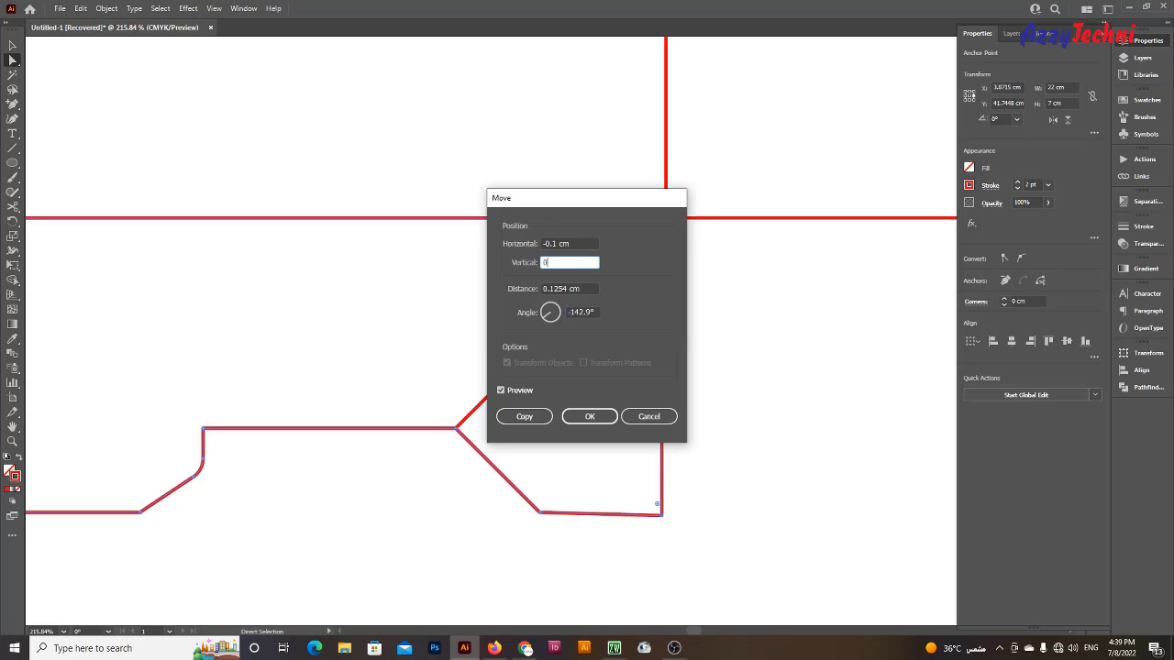
key(Return)
click(784, 450)
scroll(770, 448, down, 3)
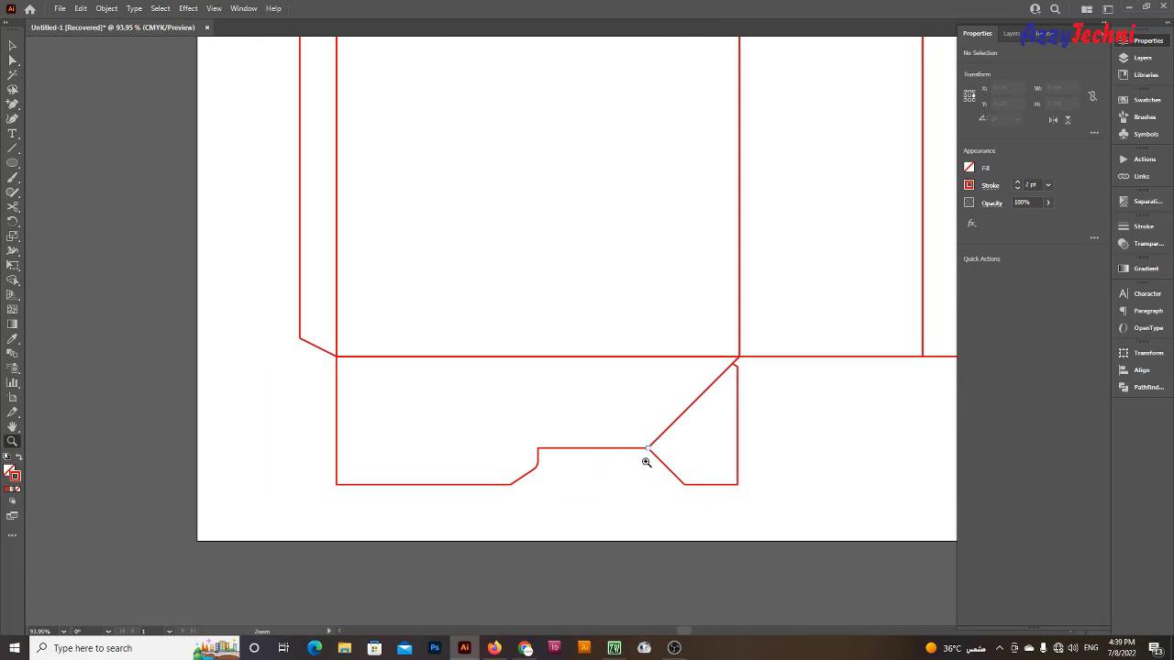
scroll(550, 495, up, 1)
Shift the bottom flap's lower-left corner anchor horizontally so its left edge slants inward
mouse_move(378, 467)
mouse_down()
mouse_move(424, 471)
mouse_move(422, 489)
mouse_up()
key(a)
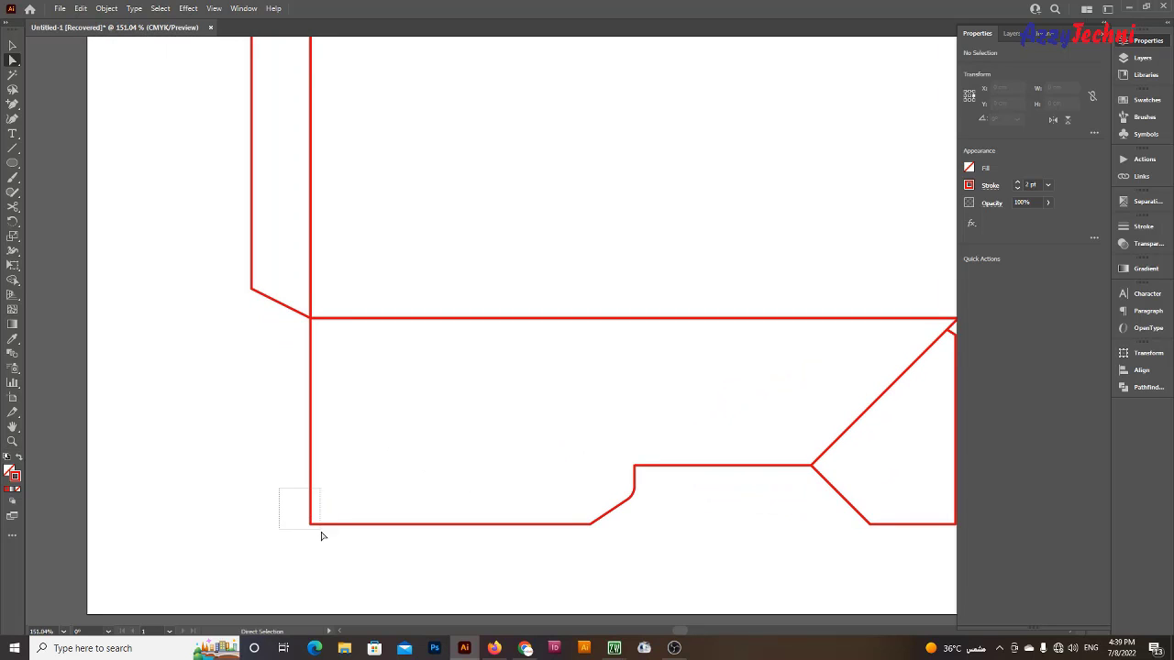
drag(321, 536, 330, 550)
drag(274, 421, 346, 574)
click(389, 491)
drag(269, 430, 370, 480)
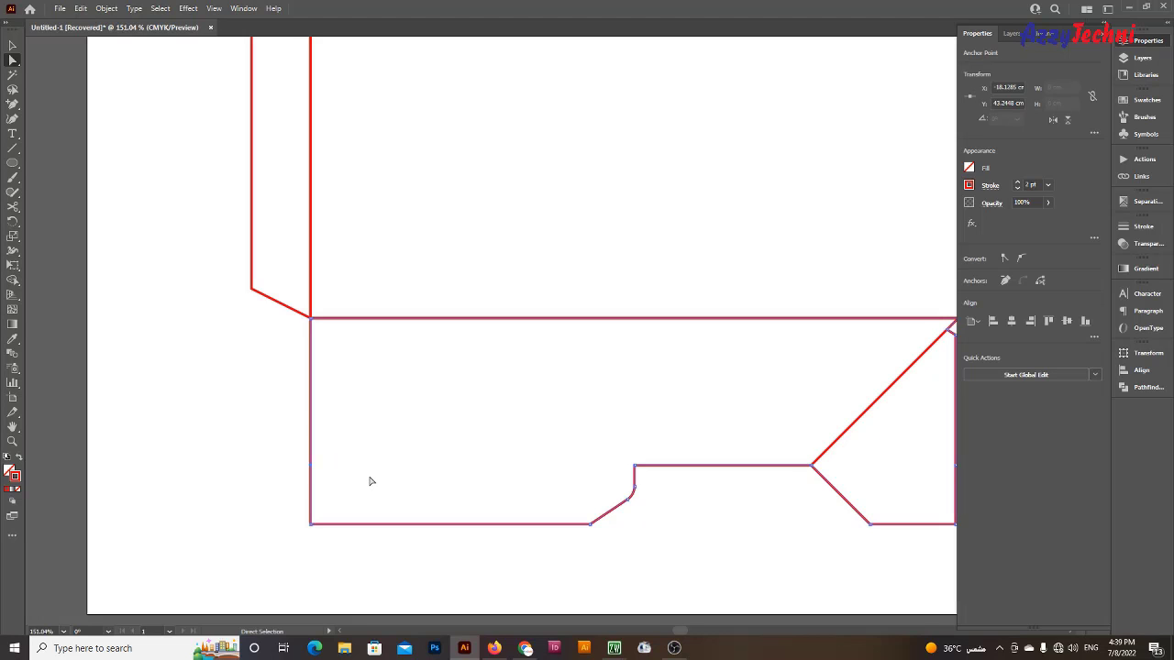
key(minus)
ctrl+click(417, 448)
key(a)
drag(243, 488, 358, 556)
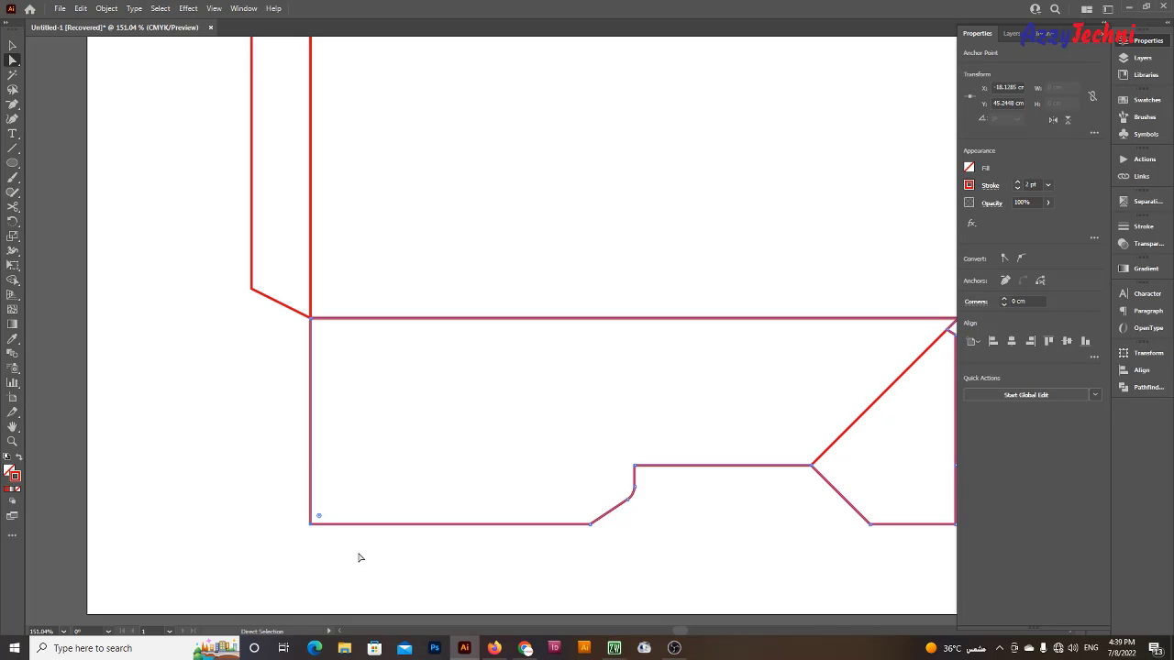
key(Return)
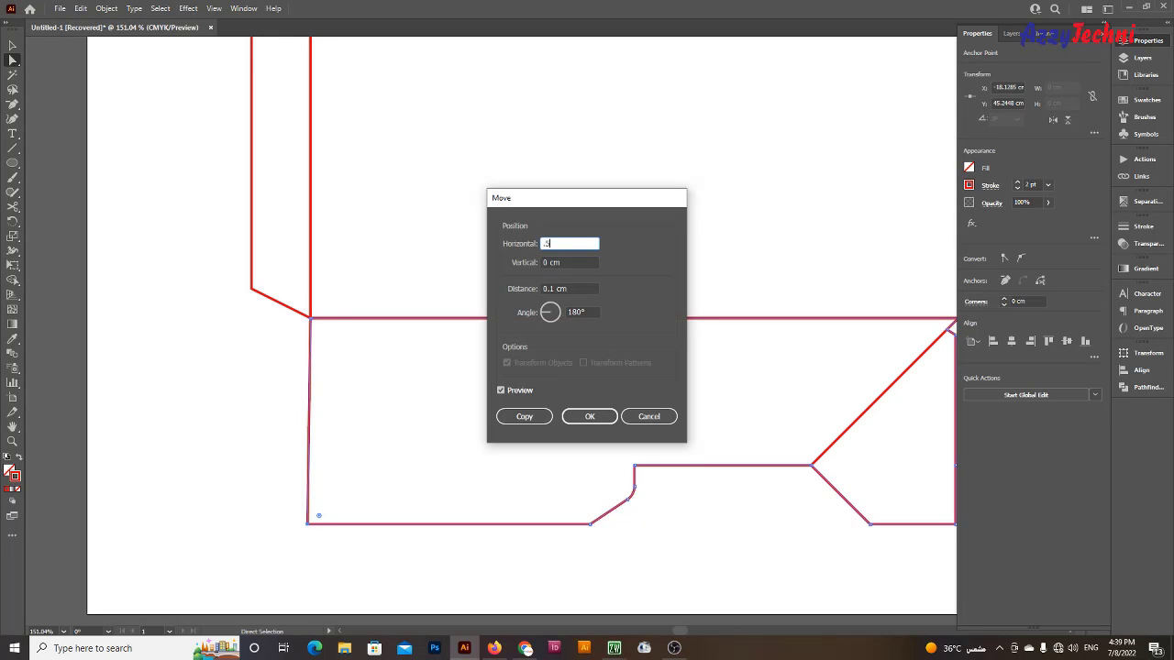
key(Return)
click(363, 558)
Inspect the anchor where the diagonal meets the fold line
key(z)
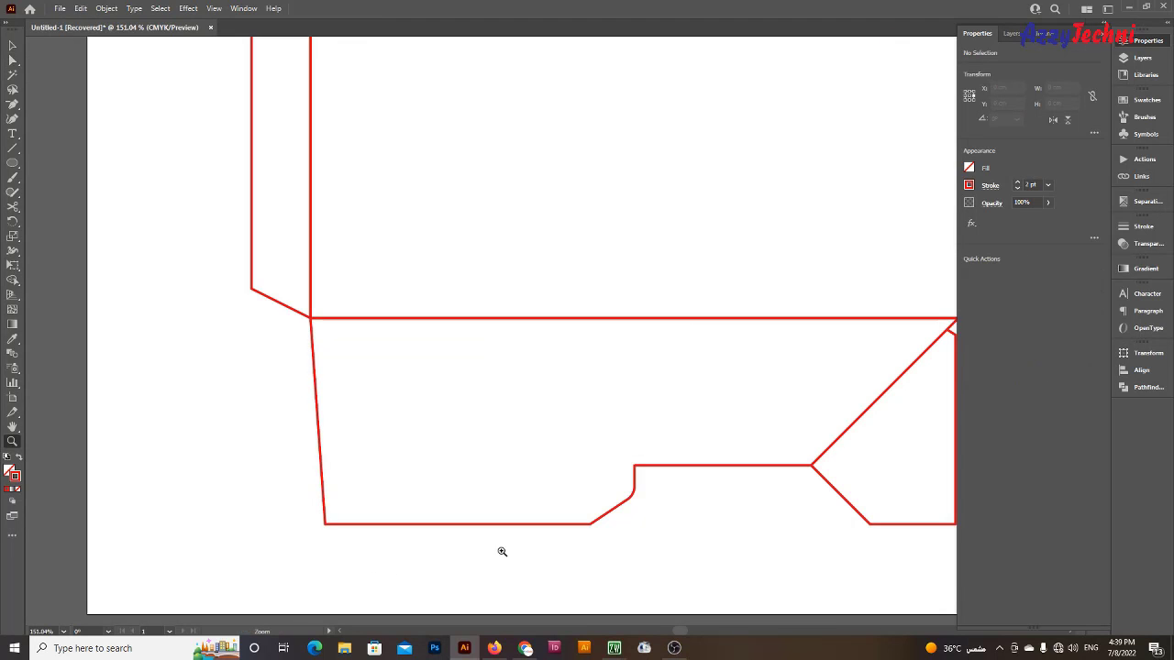
key(ctrl+0)
drag(545, 558, 670, 586)
drag(589, 556, 547, 371)
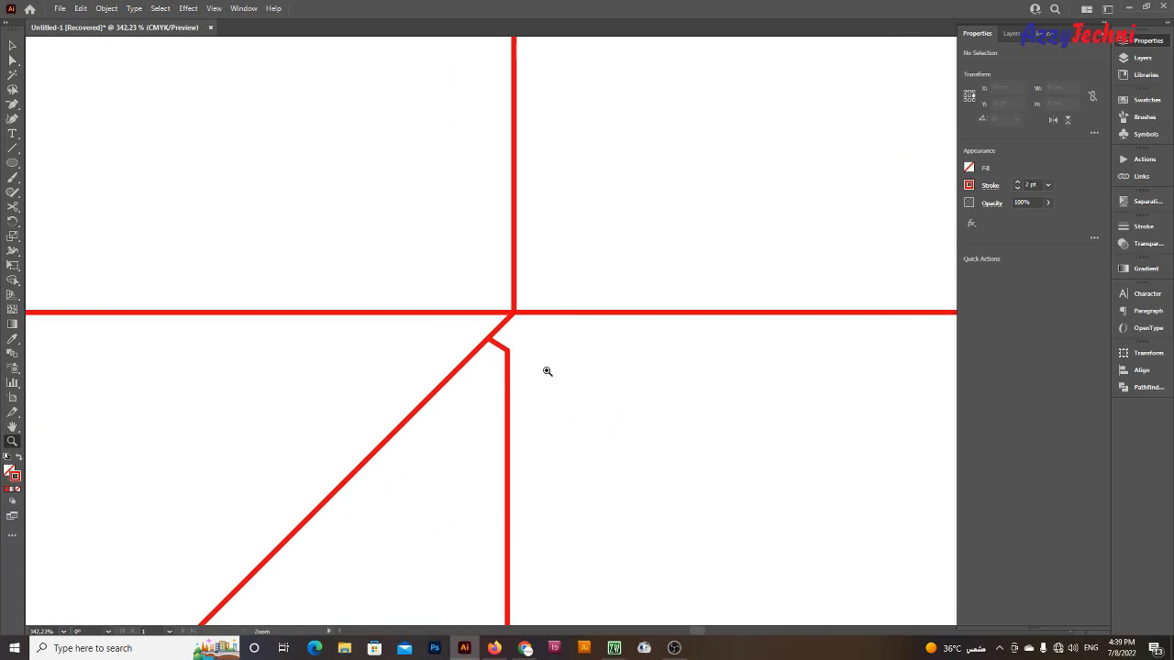
key(a)
click(505, 351)
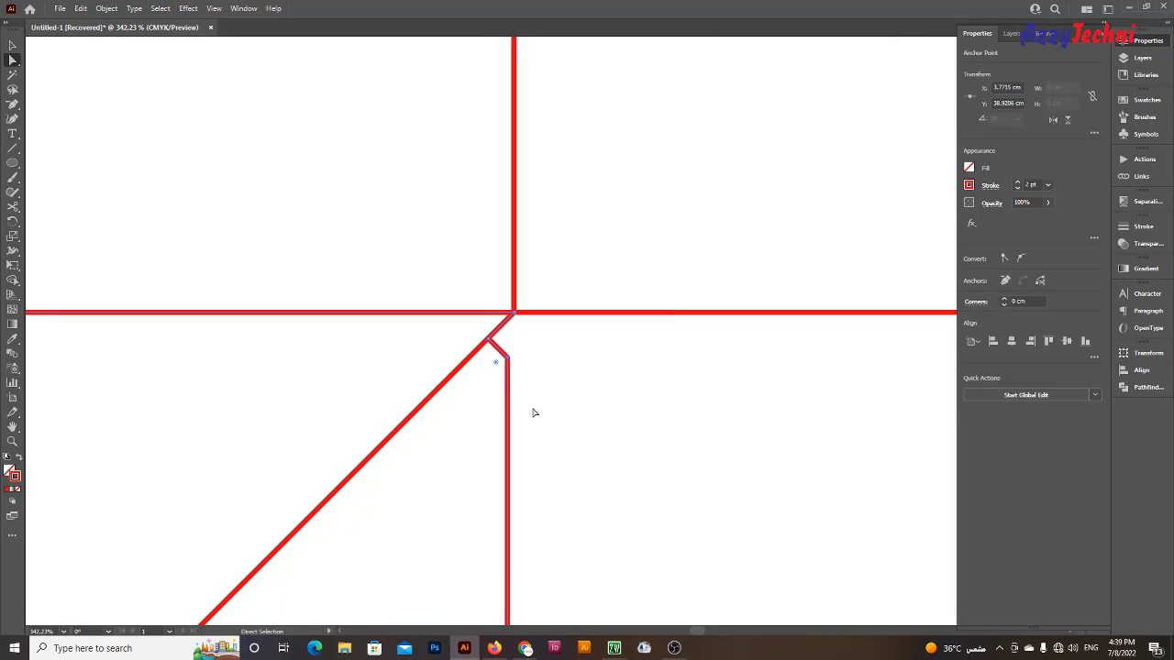
Select the right flap's diagonal line and bring up the Swatches panel
click(559, 403)
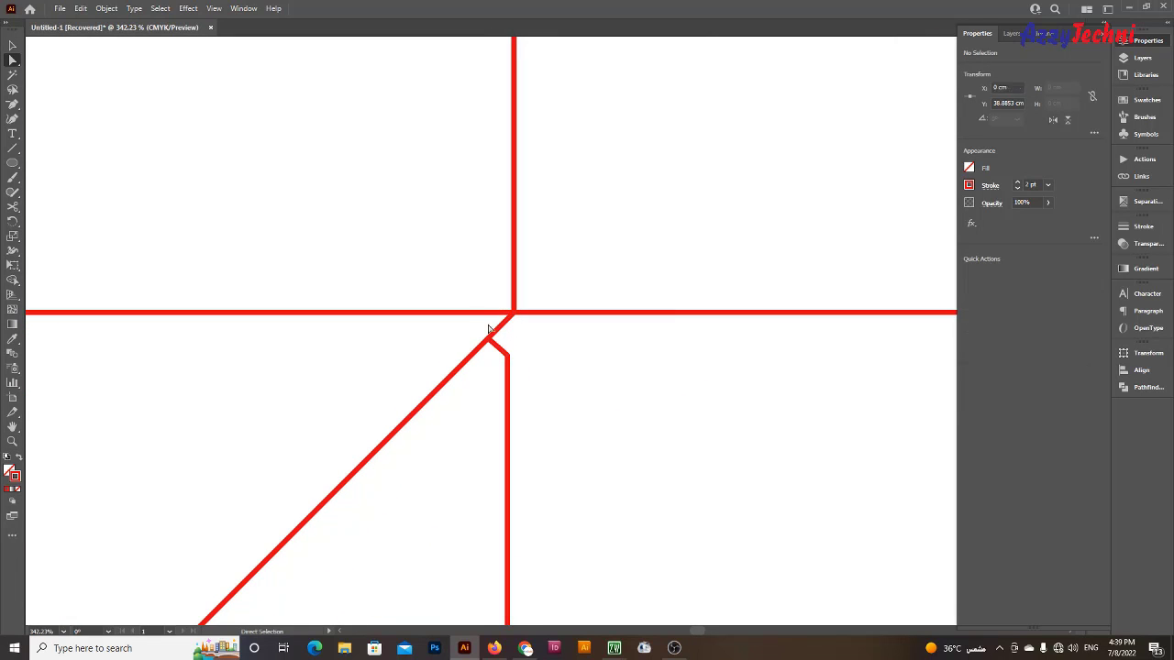
key(z)
drag(479, 317, 669, 449)
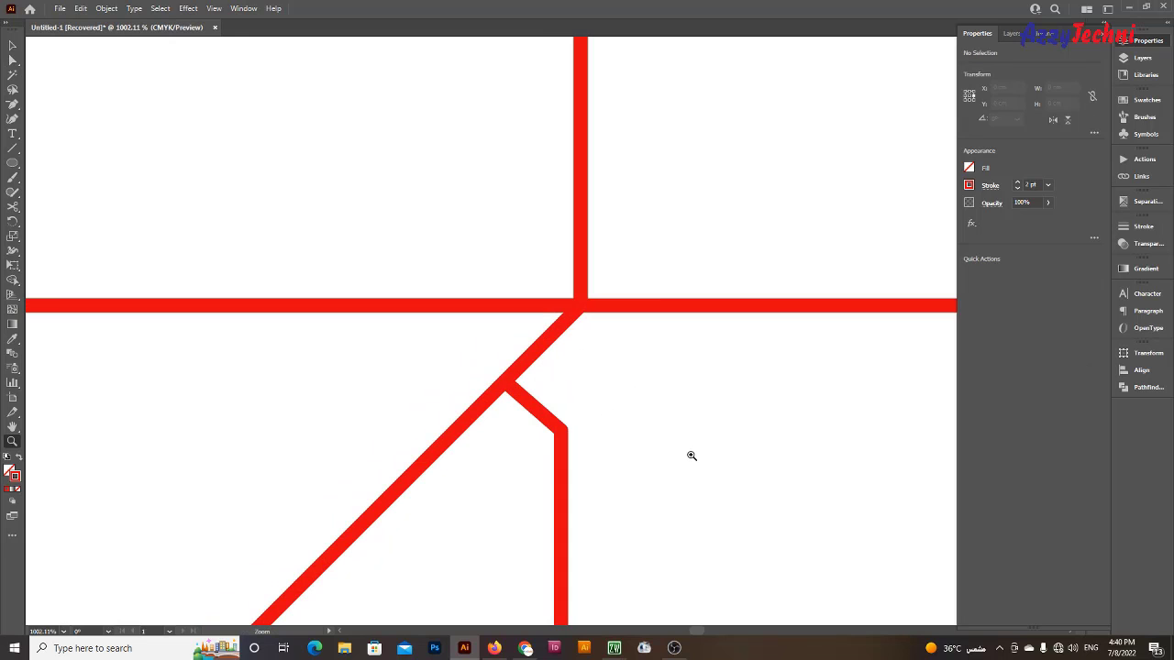
scroll(367, 379, down, 10)
scroll(519, 385, down, 3)
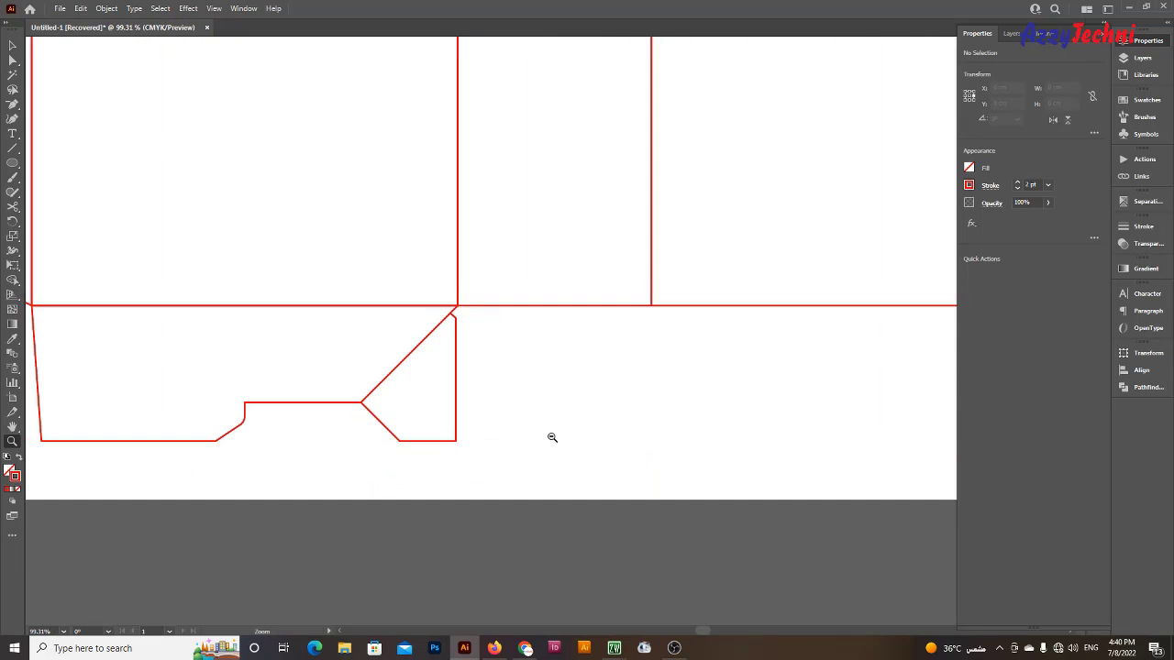
key(a)
click(409, 359)
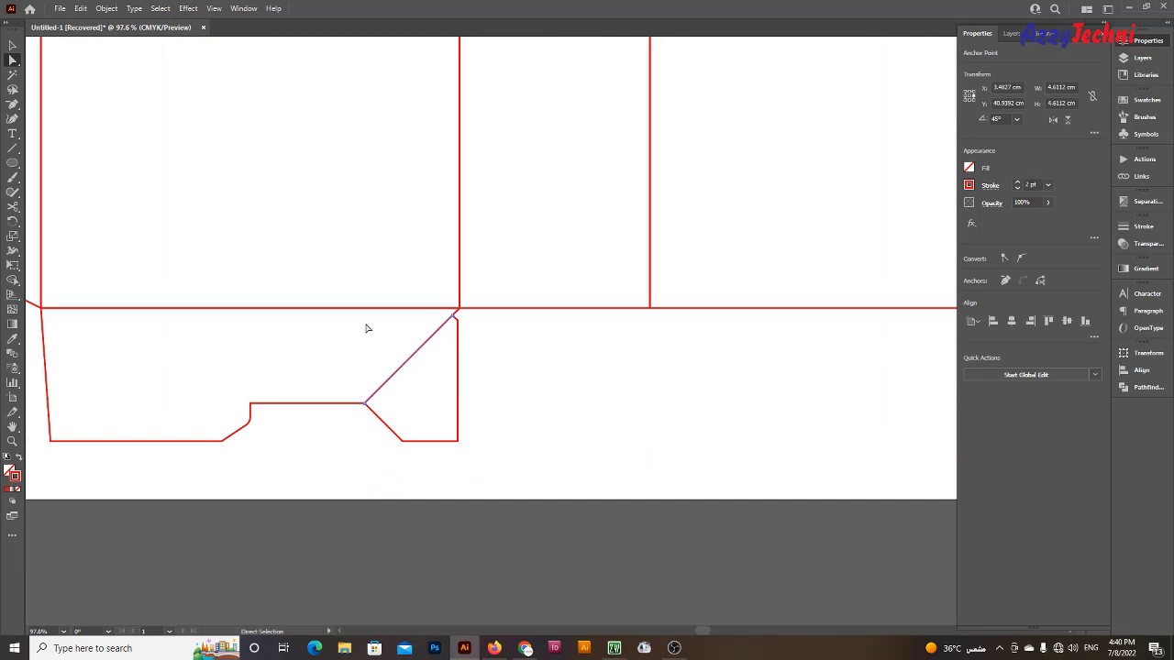
click(1146, 99)
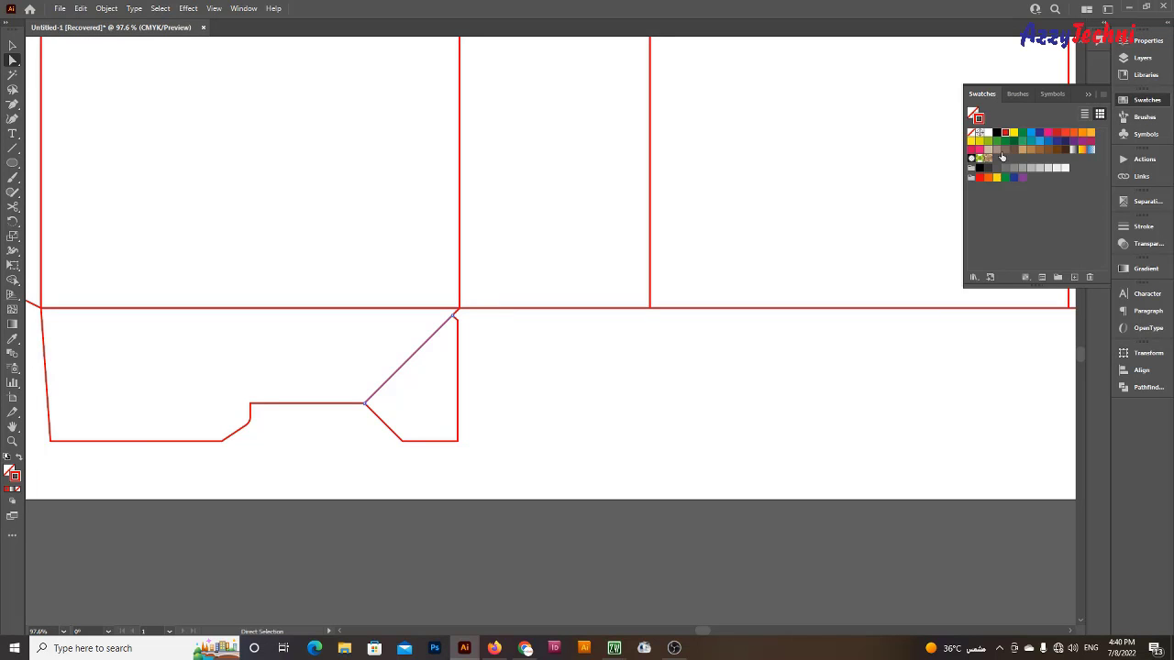
Duplicate the narrow side panel downward, snapping the copy's top edge to the fold line
scroll(619, 463, down, 3)
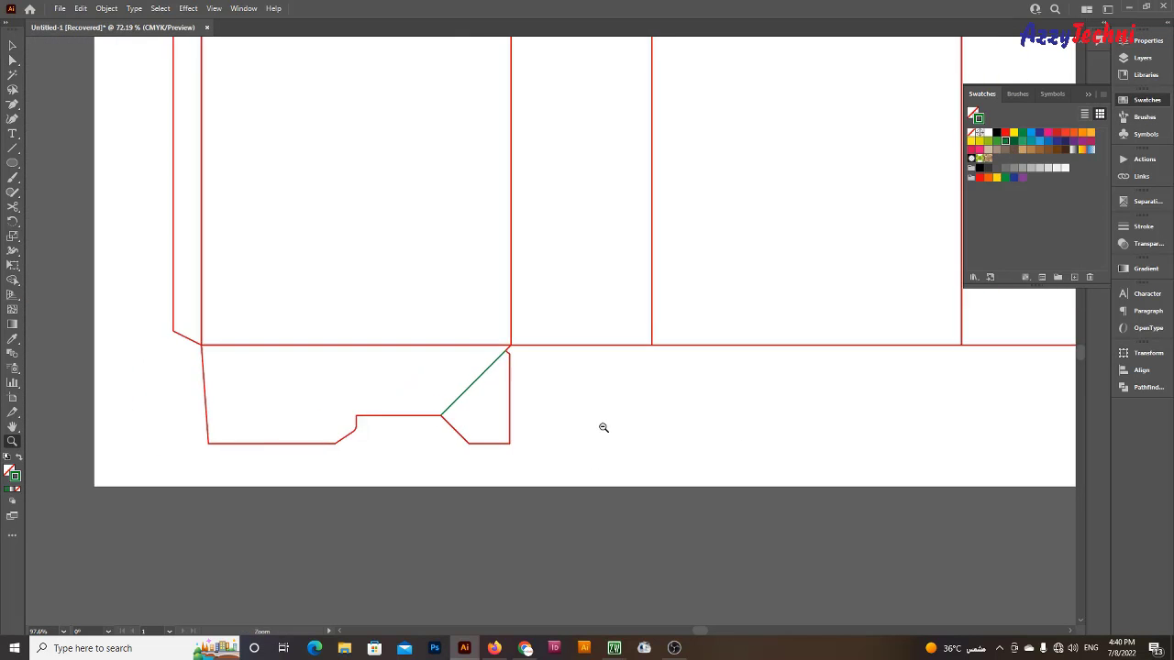
drag(628, 377, 575, 467)
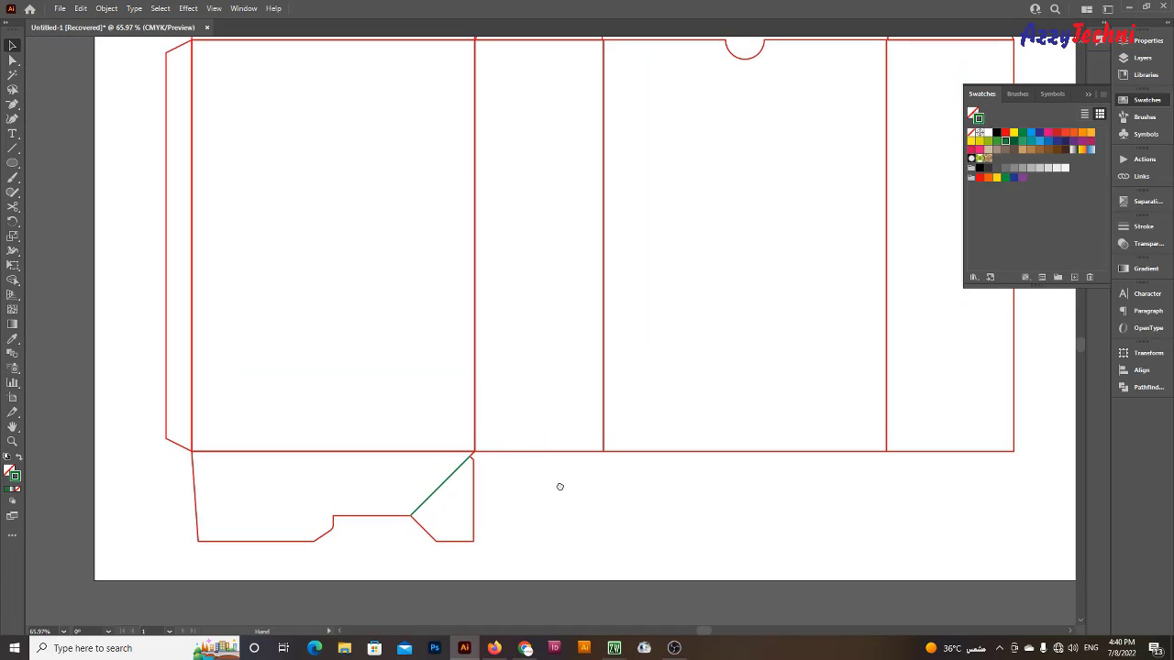
scroll(559, 486, down, 1)
scroll(513, 480, down, 1)
drag(544, 469, 603, 401)
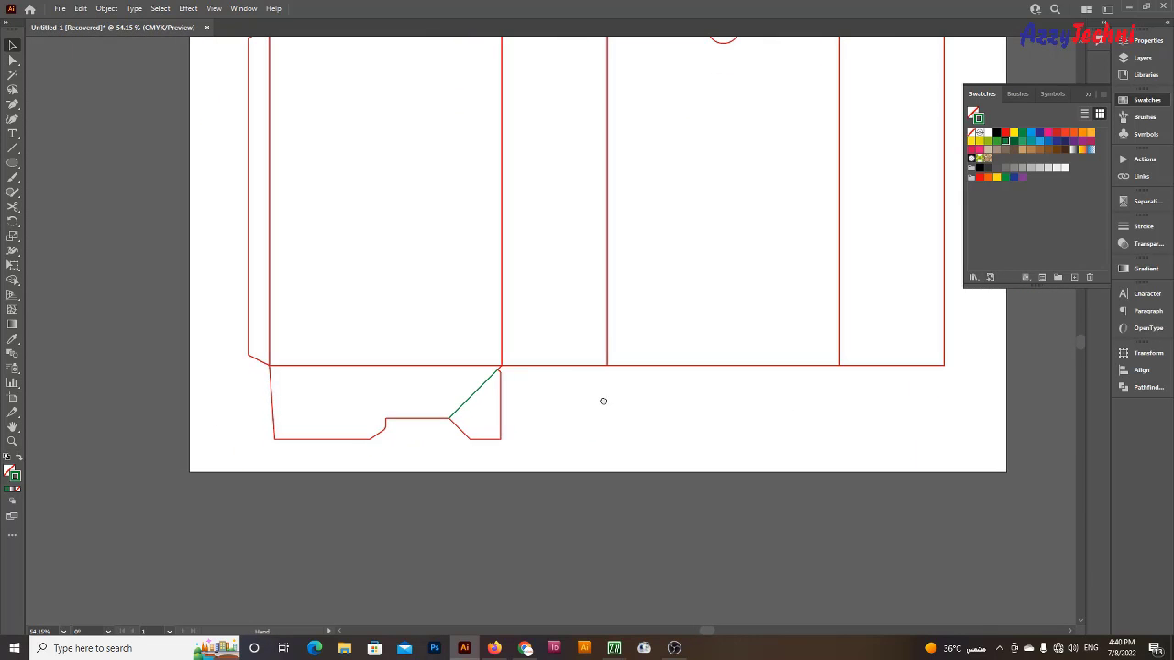
drag(557, 367, 562, 535)
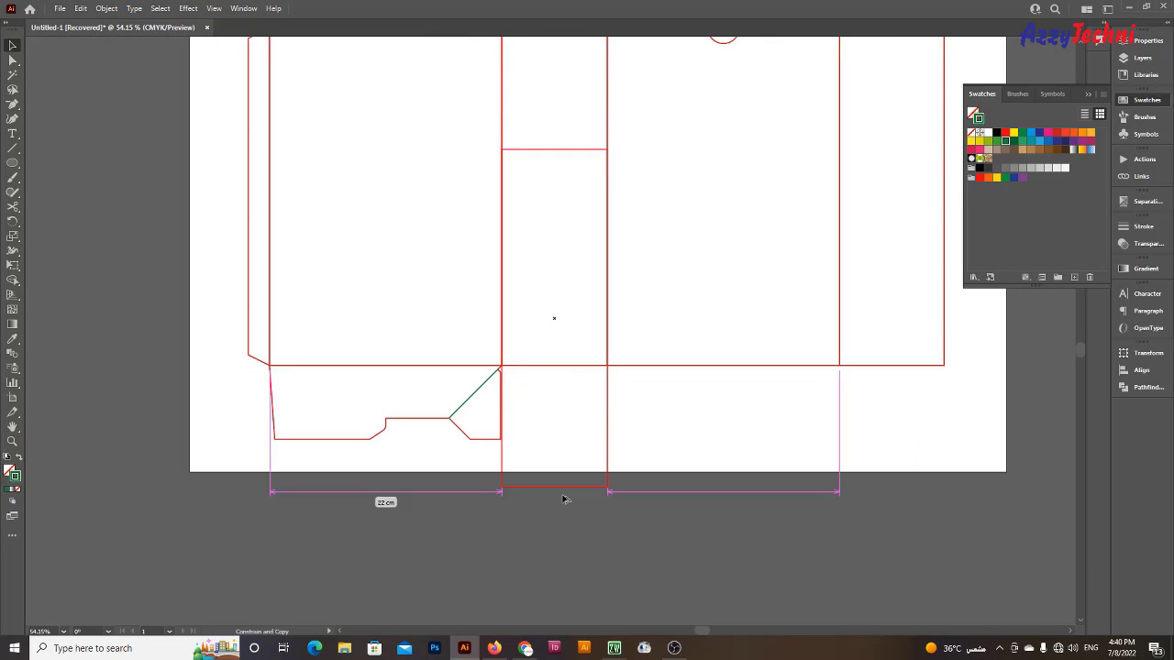
drag(571, 201, 554, 362)
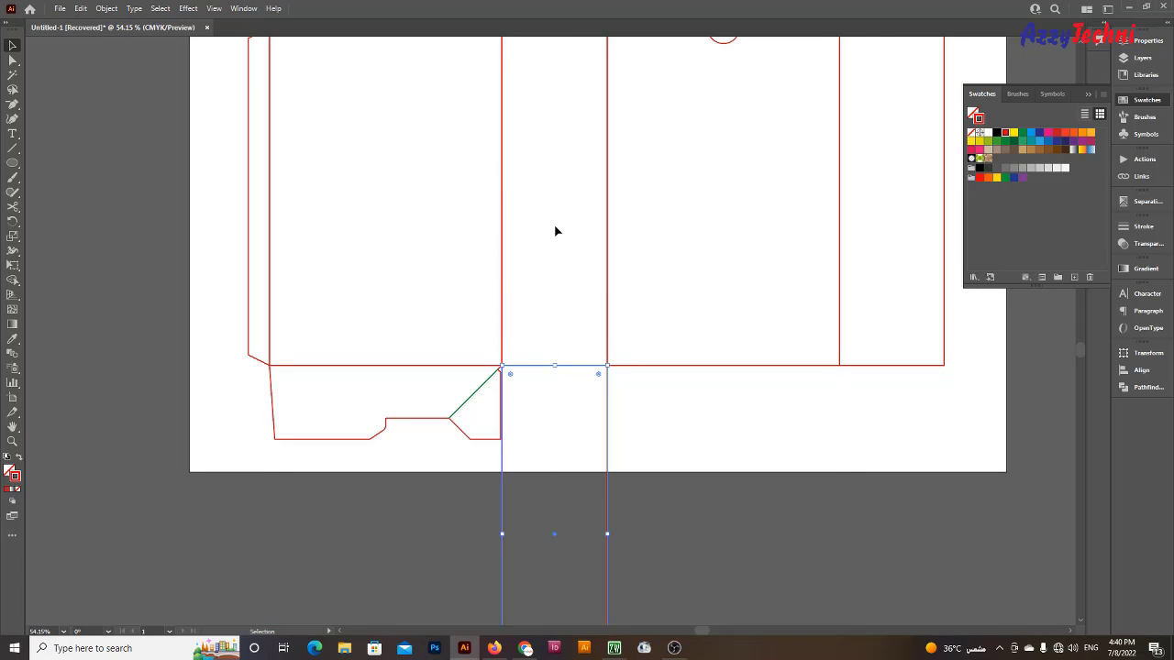
Set the copied rectangle's height to 5 cm, making a 10 × 5 cm flap
drag(555, 231, 536, 295)
click(1142, 41)
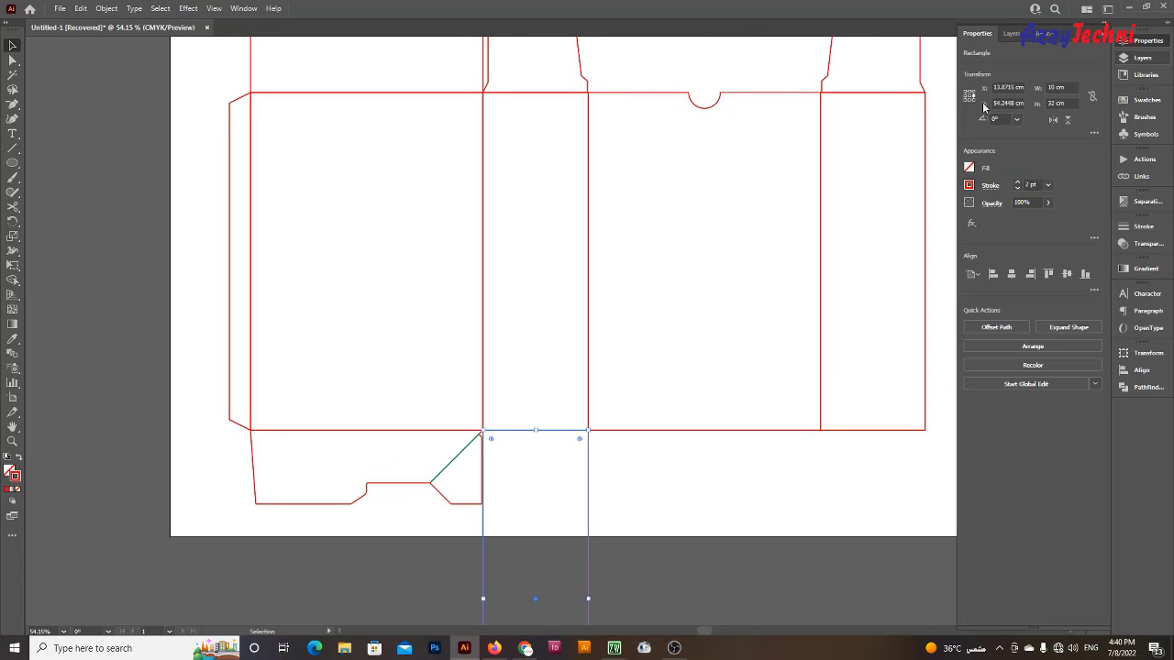
double_click(1056, 103)
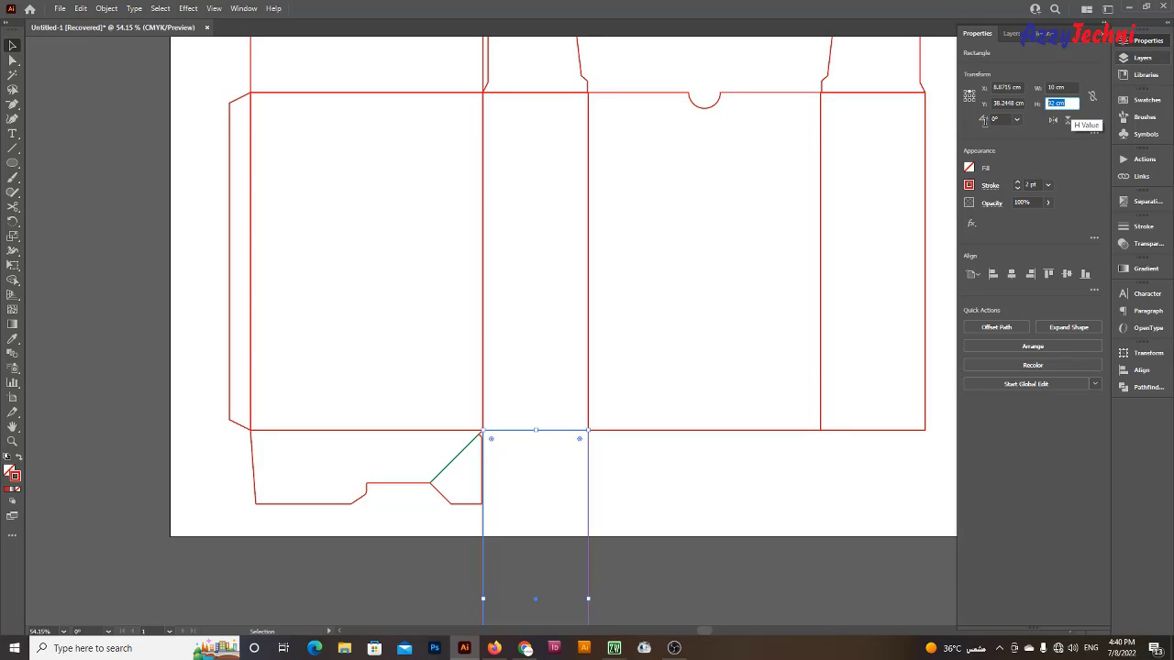
text(5)
key(Return)
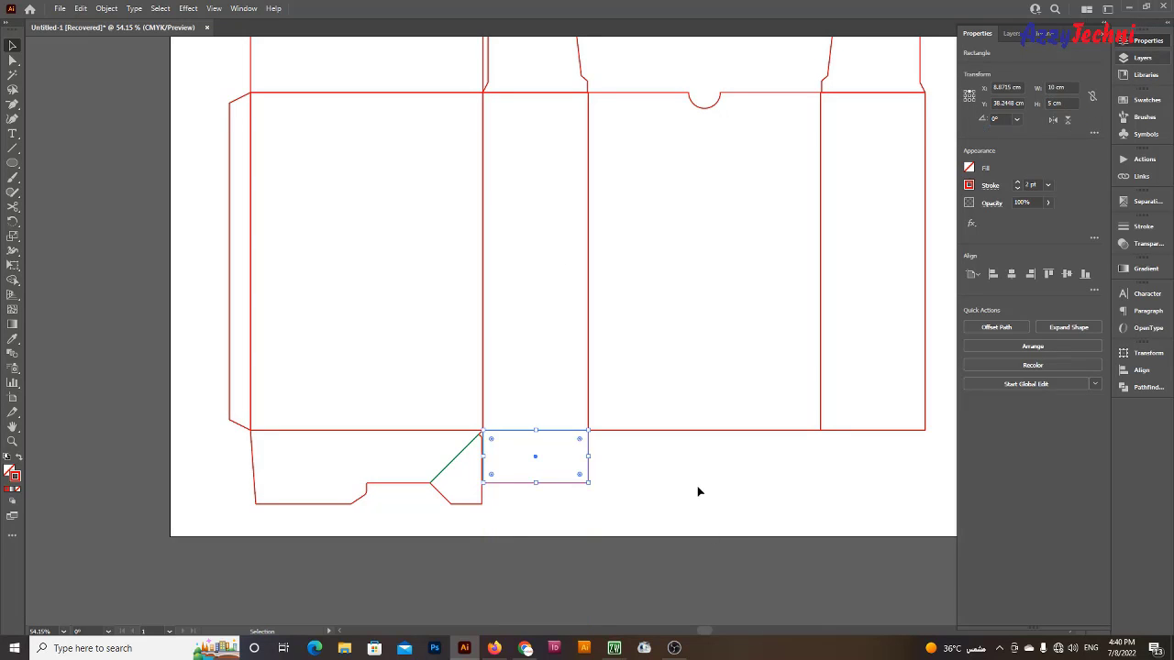
click(696, 492)
scroll(522, 485, up, 3)
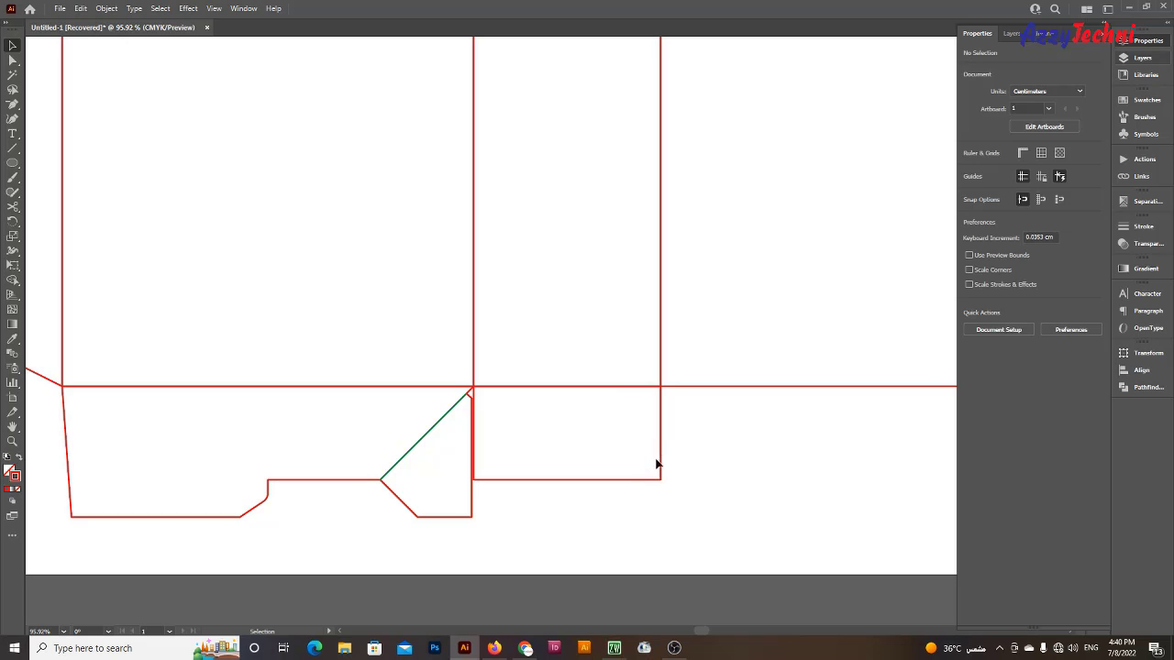
Move the new flap's bottom-right anchor -5 cm horizontally to slant its right edge
scroll(583, 340, up, 2)
scroll(566, 310, down, 3)
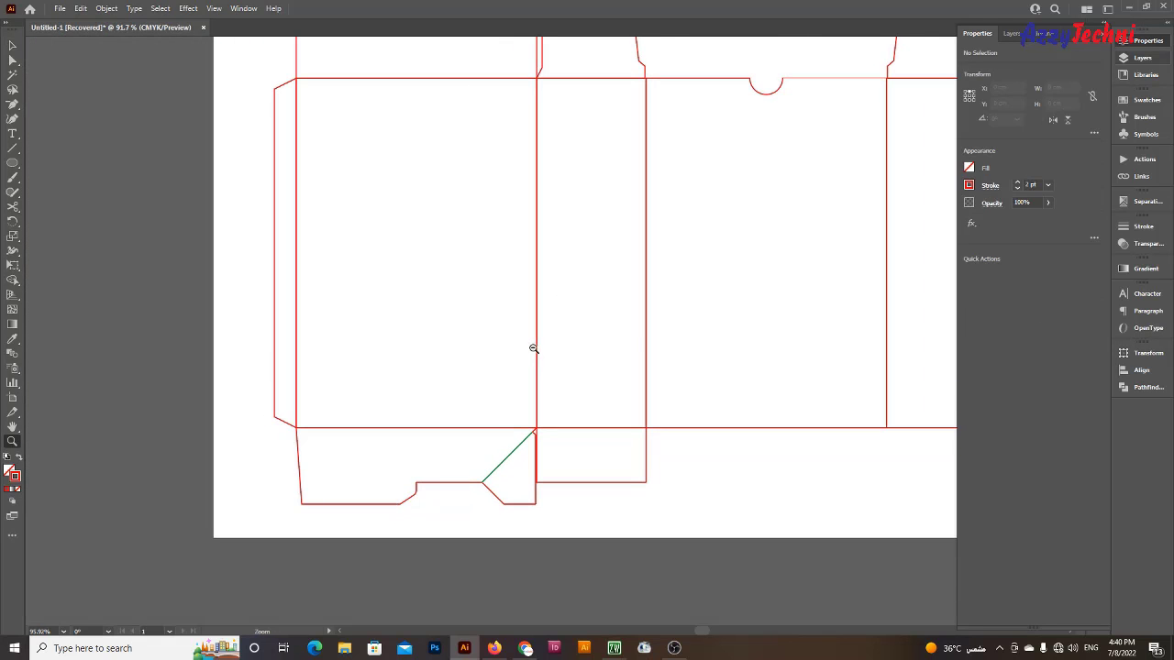
click(591, 252)
key(z)
click(660, 493)
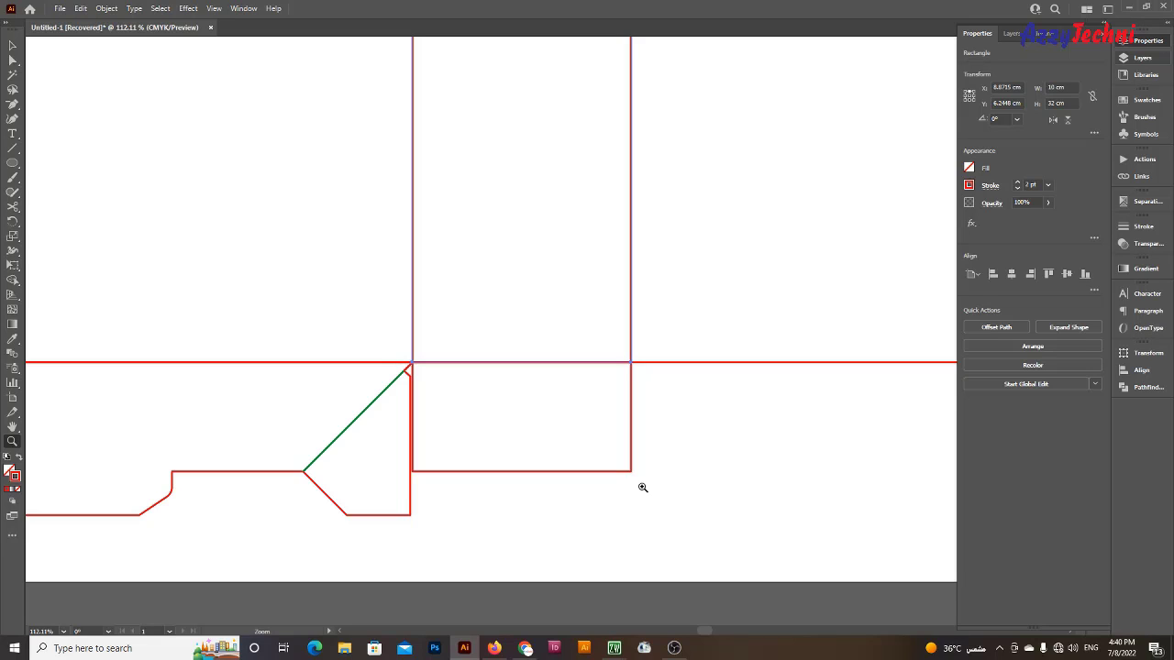
key(a)
drag(686, 503, 619, 463)
key(Return)
text(-5)
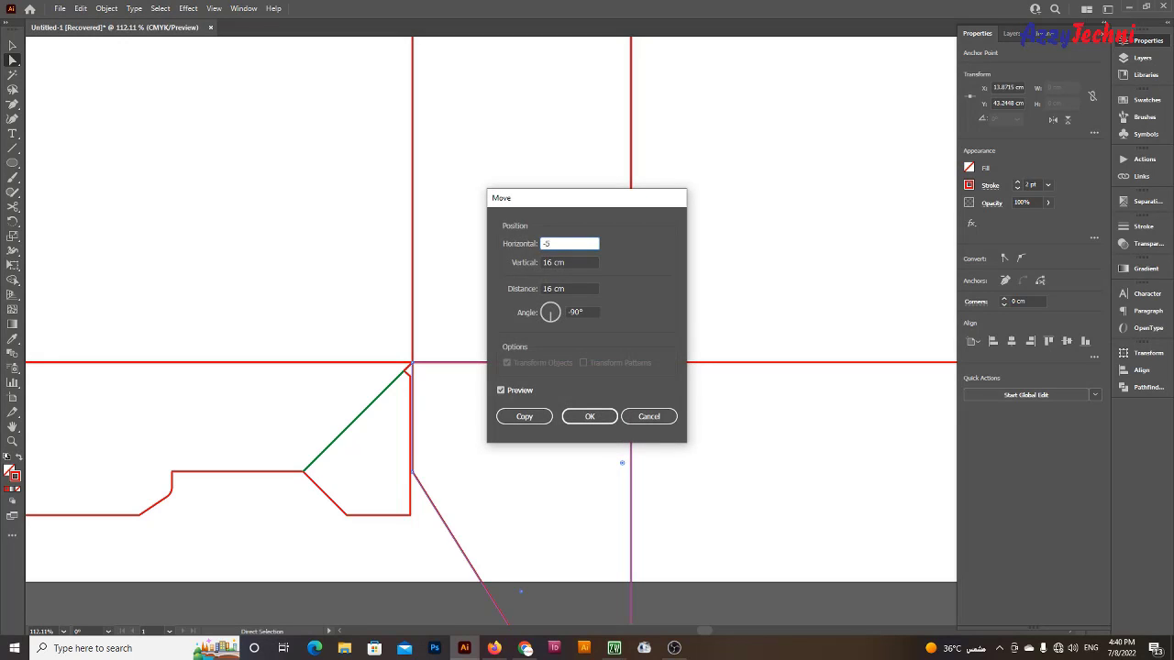
key(Tab)
text(0)
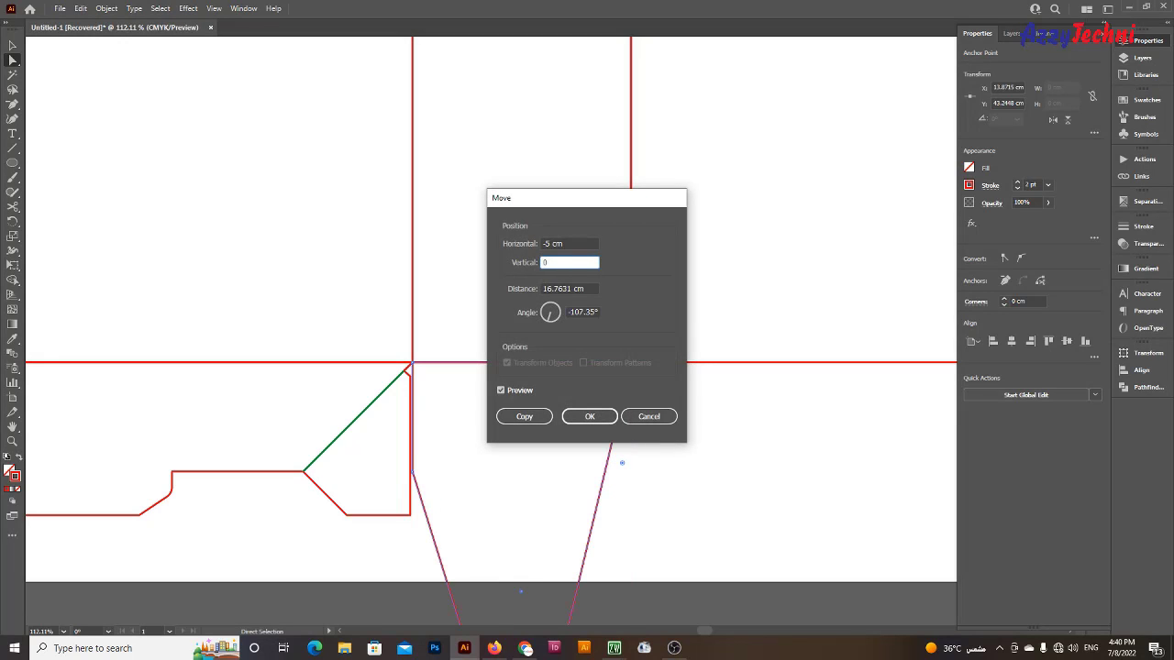
key(Return)
click(632, 490)
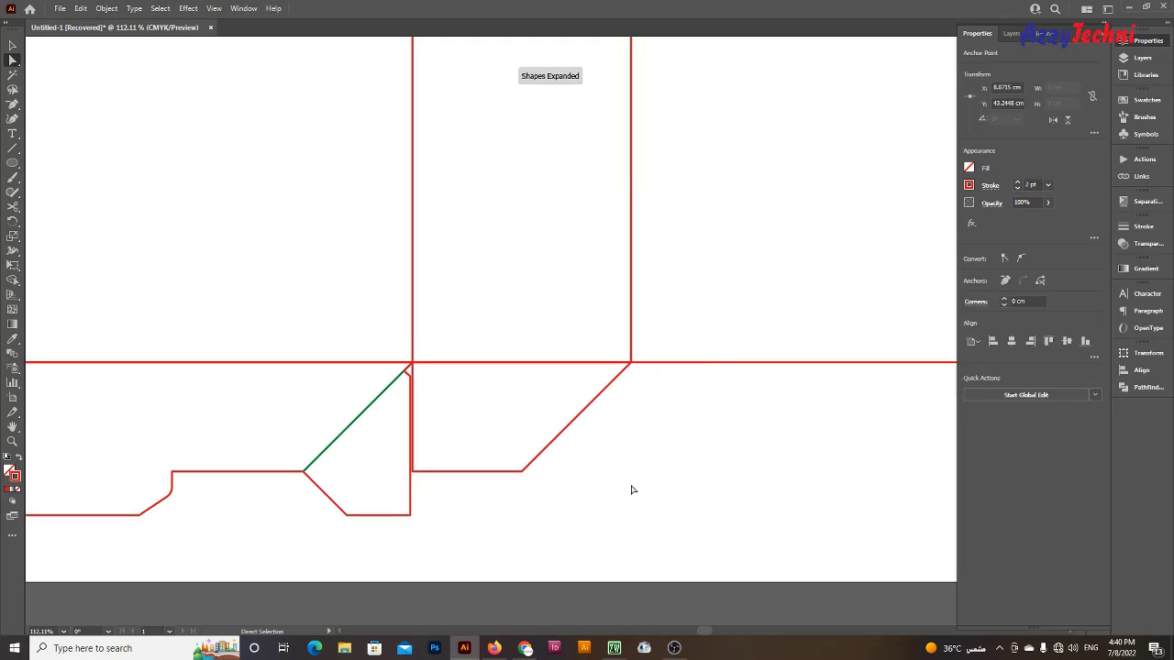
Move the flap's bottom-left anchor 1 cm right so the left edge tapers inward
key(z)
click(450, 446)
key(v)
click(430, 490)
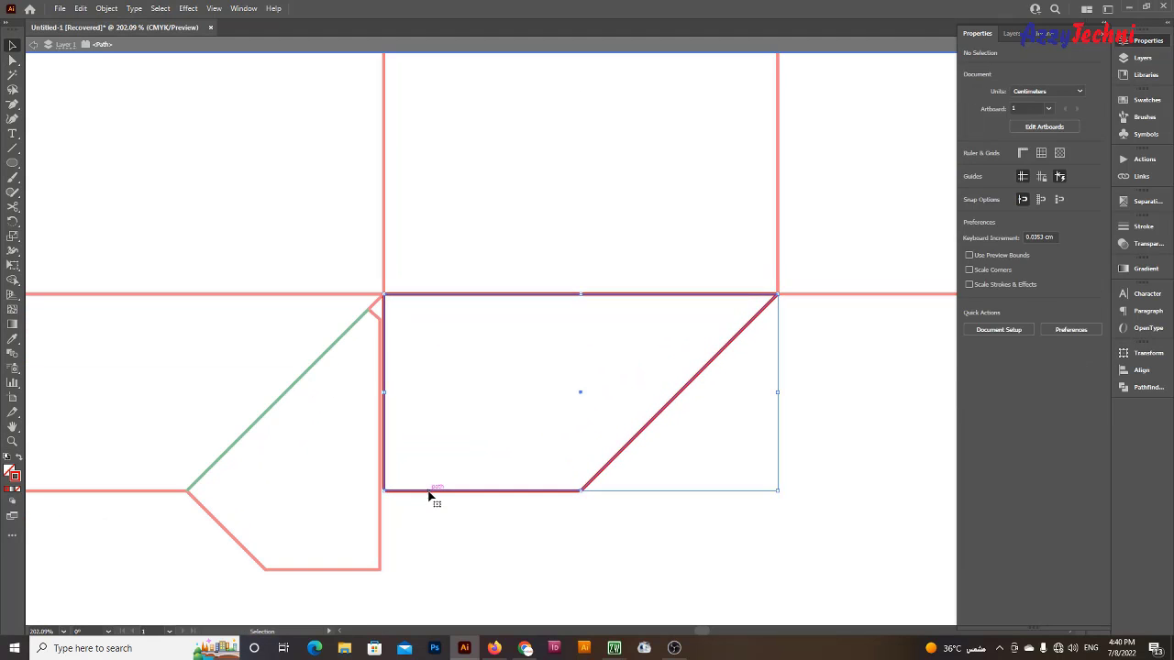
key(a)
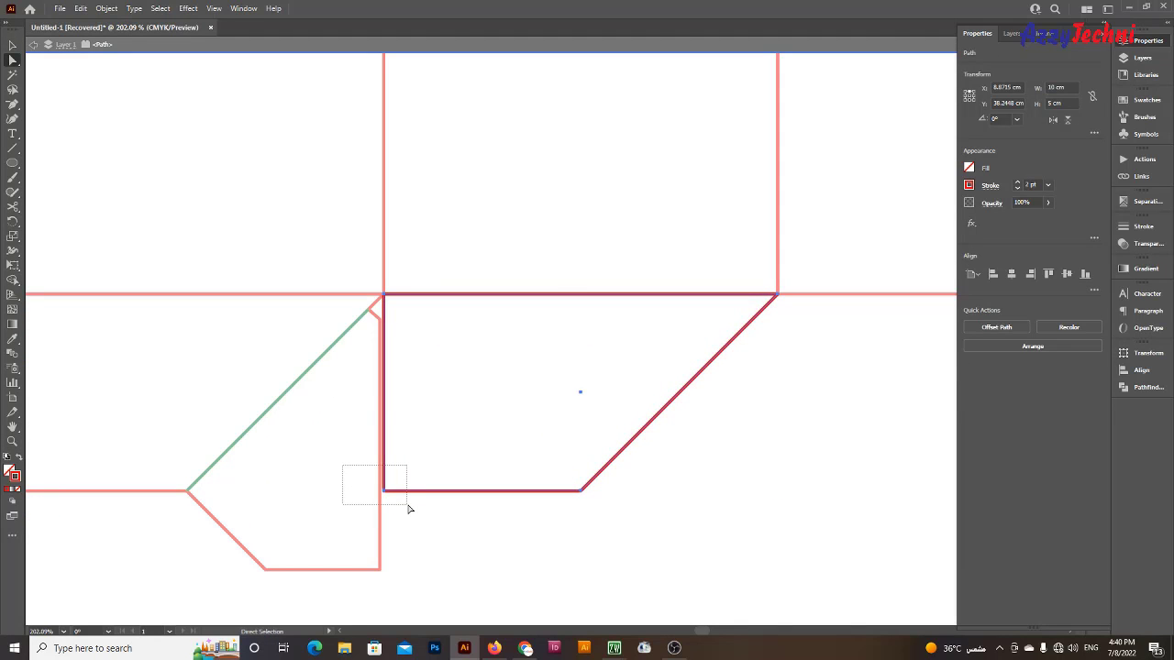
drag(409, 509, 403, 512)
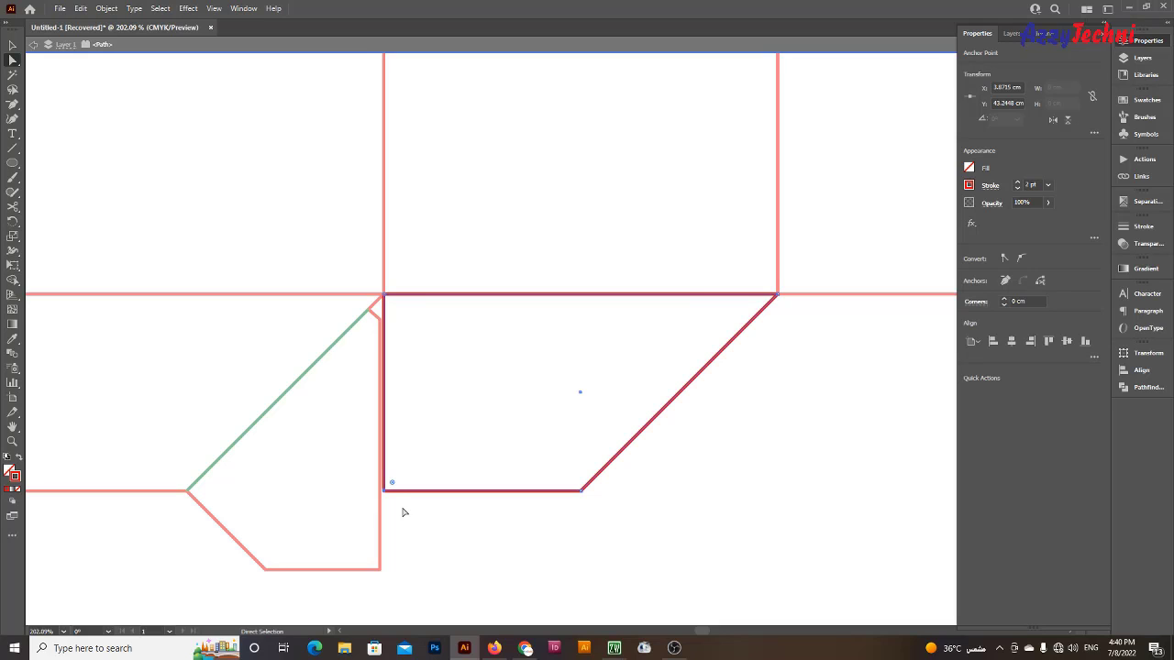
key(Return)
text(1)
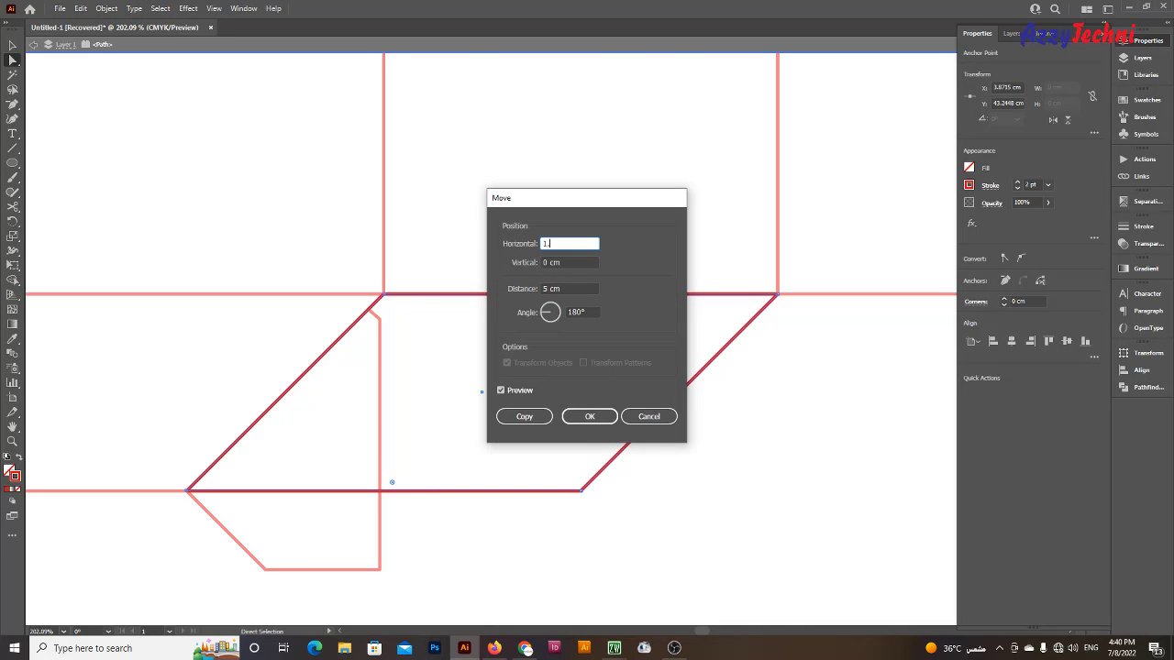
key(Tab)
key(Return)
click(462, 346)
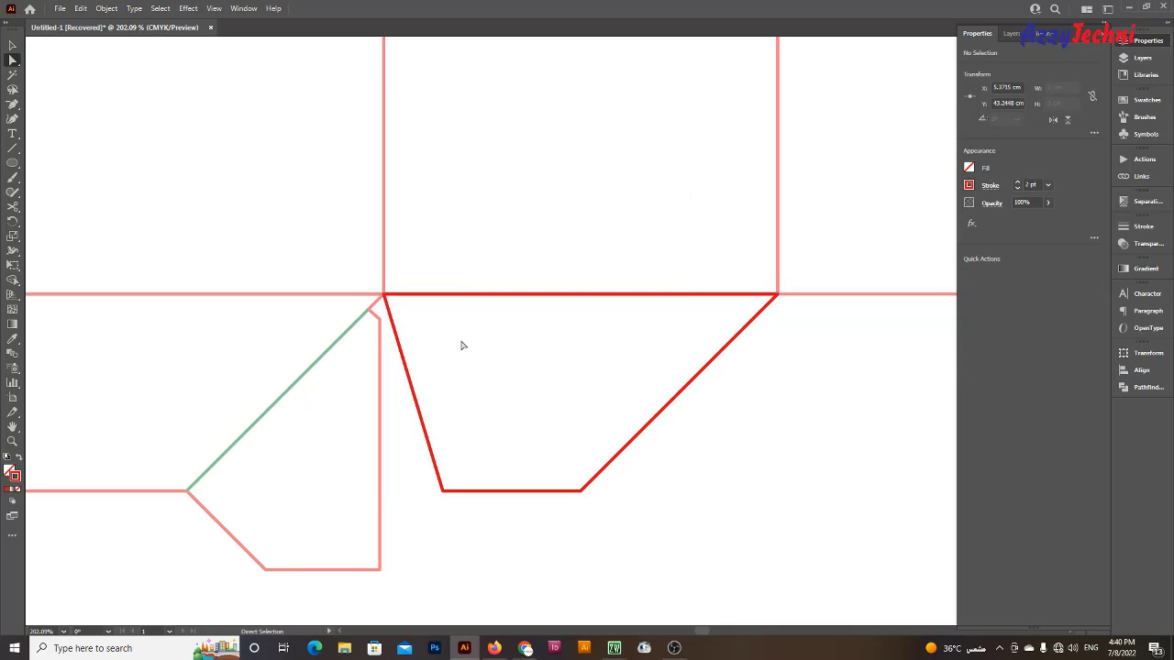
key(z)
alt+scroll(535, 431, down, 3)
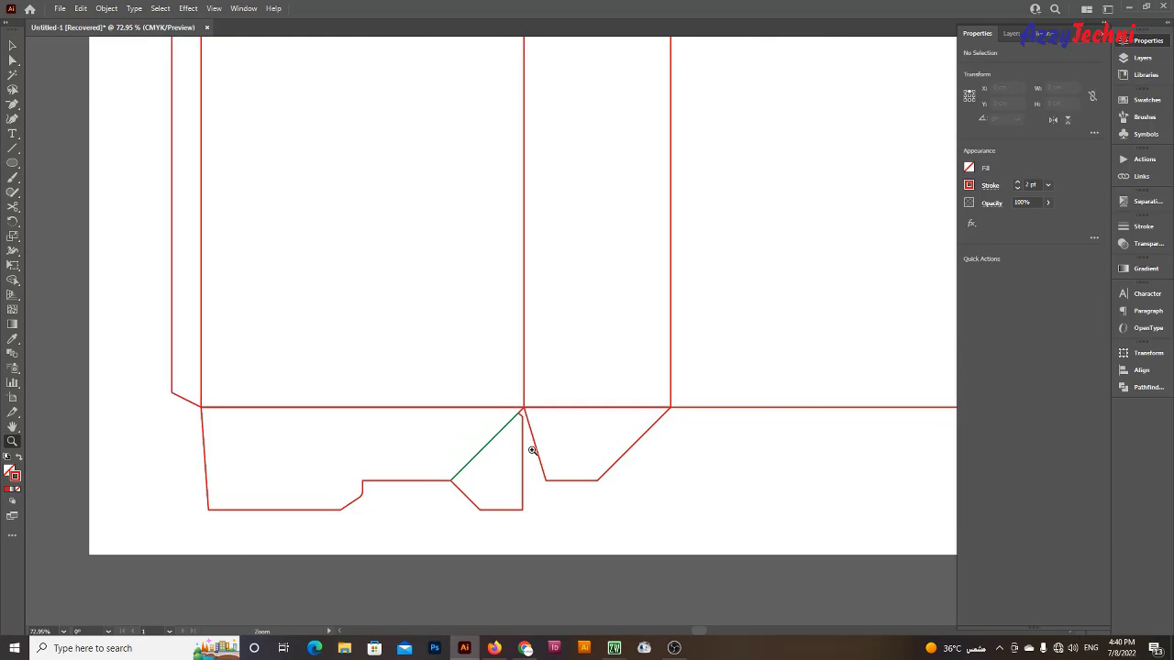
drag(532, 451, 553, 474)
click(712, 516)
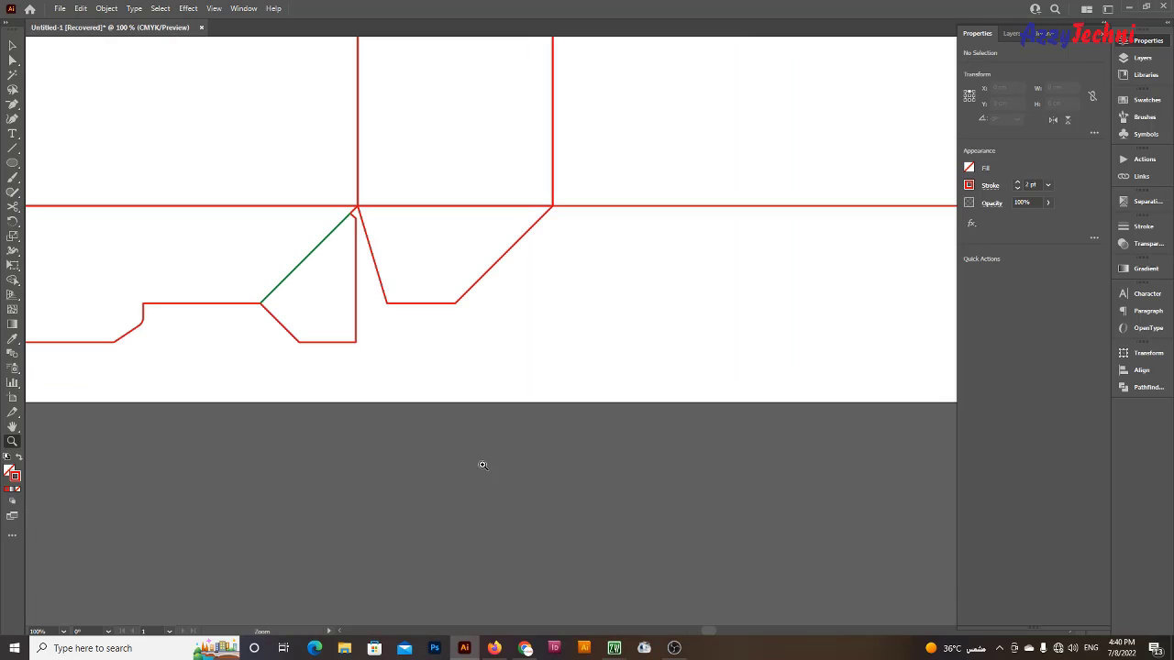
alt+scroll(483, 465, up, 2)
alt+scroll(577, 432, up, 1)
alt+scroll(538, 476, up, 1)
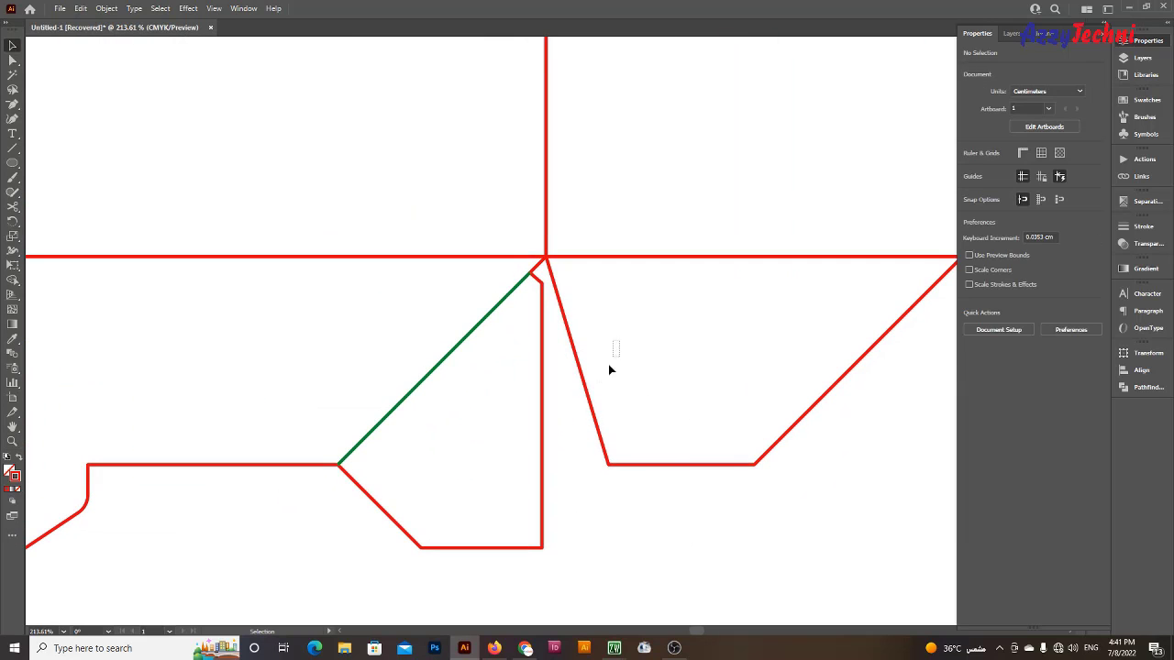
click(587, 407)
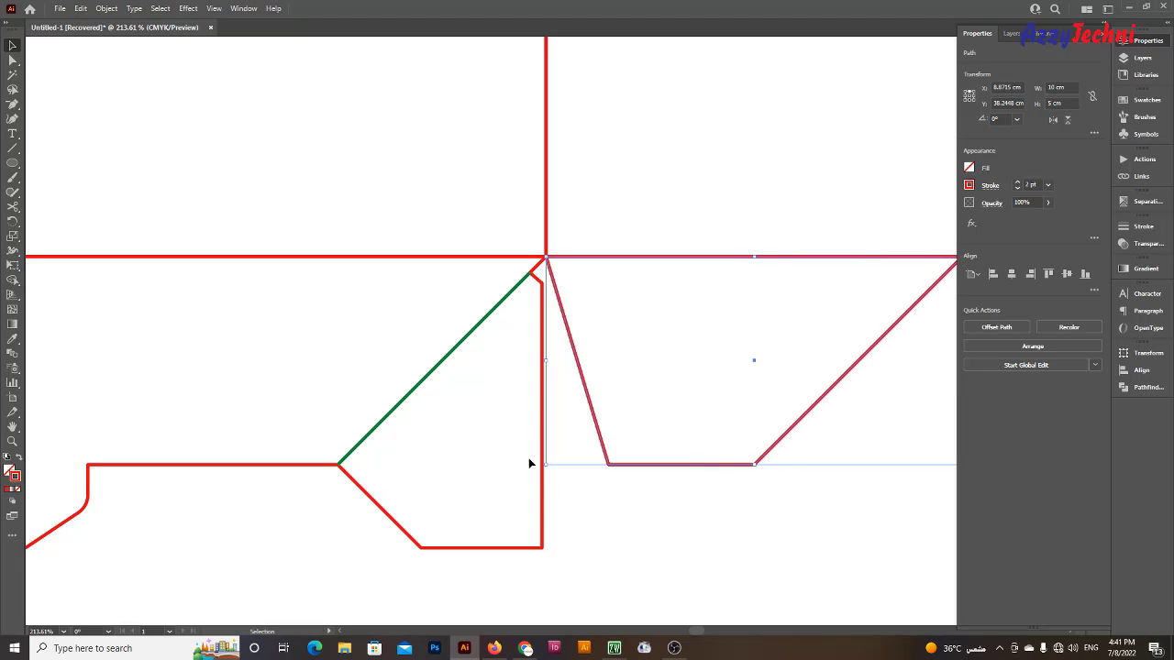
click(436, 451)
scroll(539, 438, down, 2)
drag(646, 415, 707, 508)
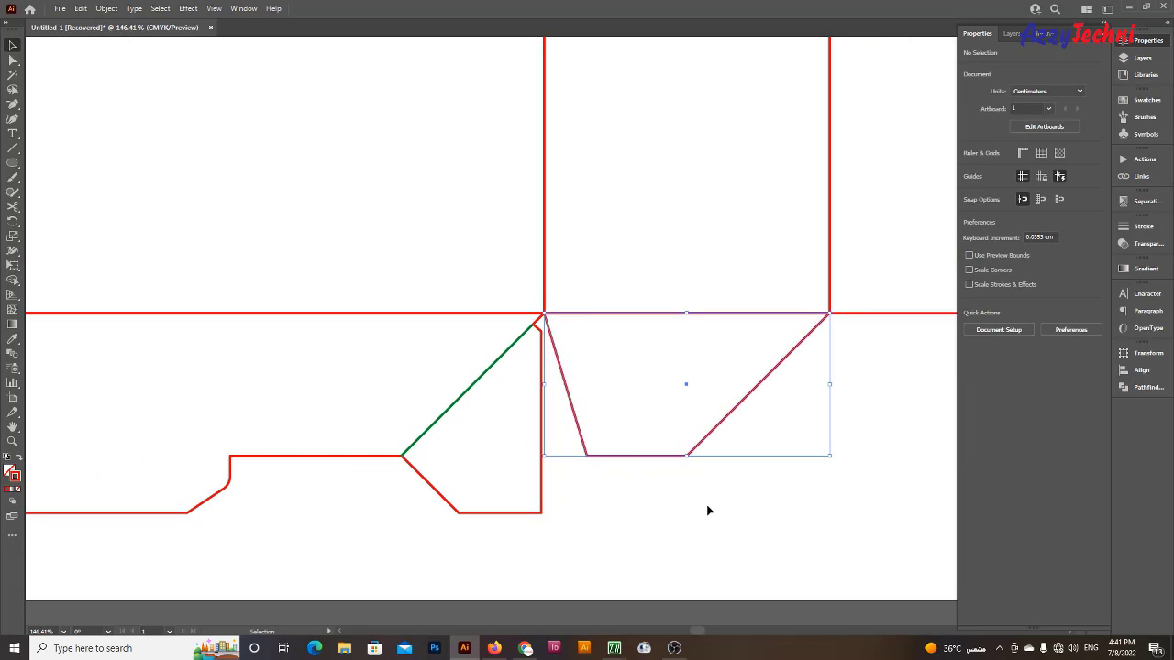
key(z)
scroll(577, 432, up, 2)
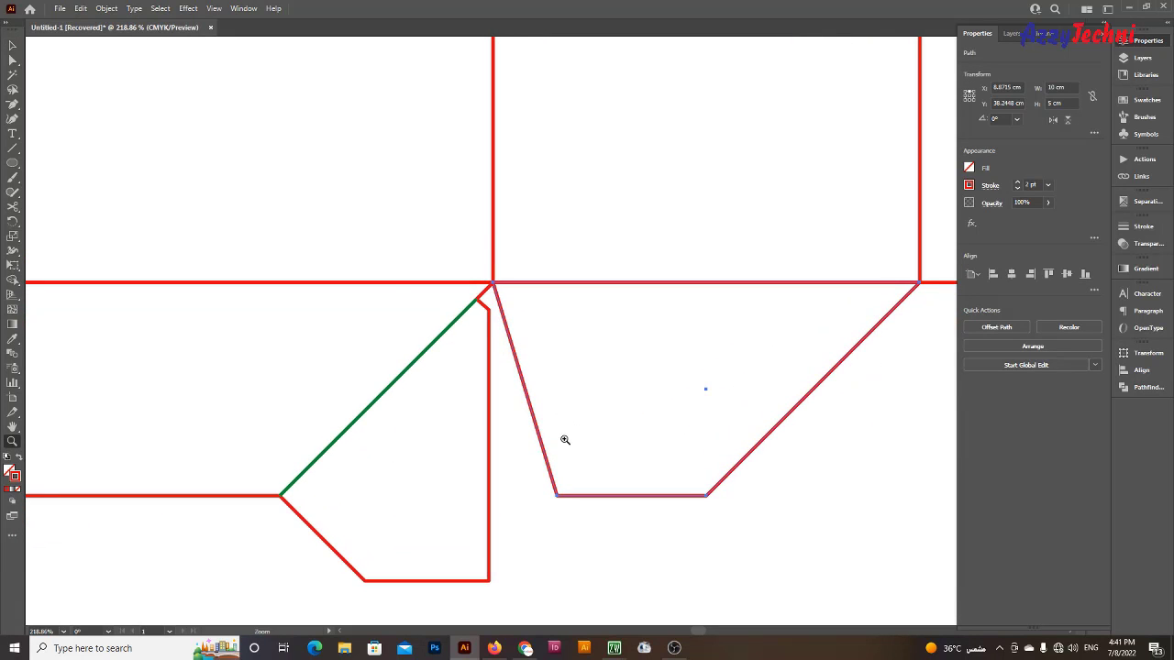
key(r)
mouse_move(709, 500)
mouse_down()
mouse_move(316, 554)
mouse_move(295, 545)
mouse_up()
key(z)
mouse_move(519, 413)
mouse_down()
mouse_move(620, 456)
mouse_move(524, 413)
mouse_move(441, 356)
mouse_up()
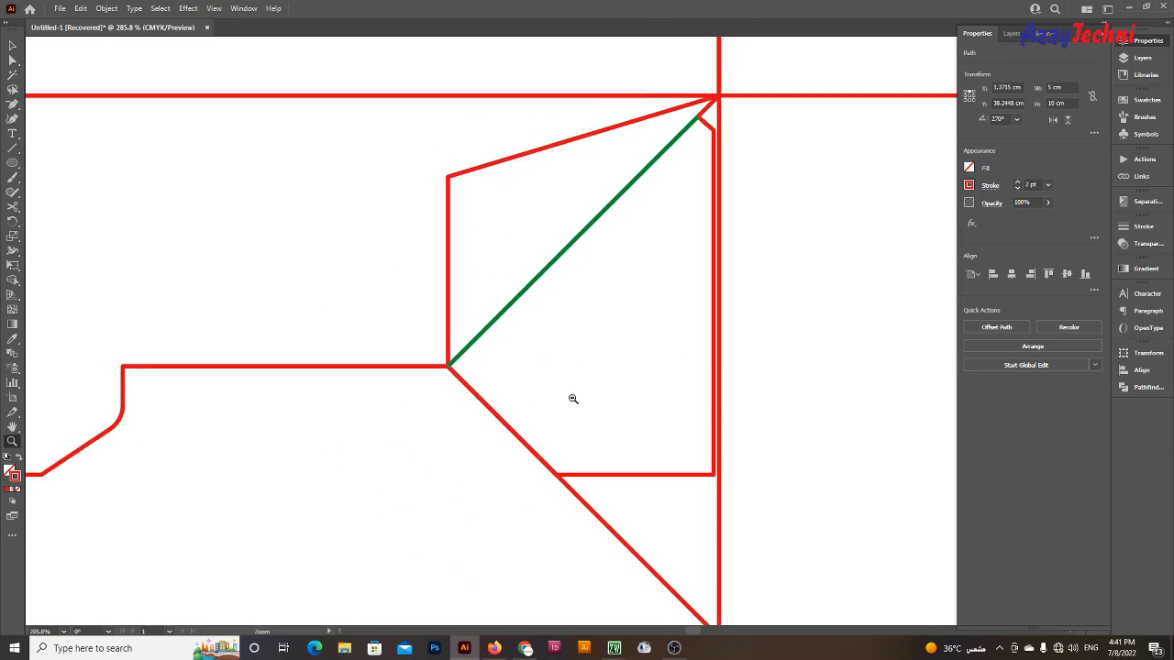
mouse_move(571, 398)
mouse_down()
mouse_move(439, 345)
mouse_move(615, 422)
mouse_move(423, 336)
mouse_up()
key(v)
click(541, 387)
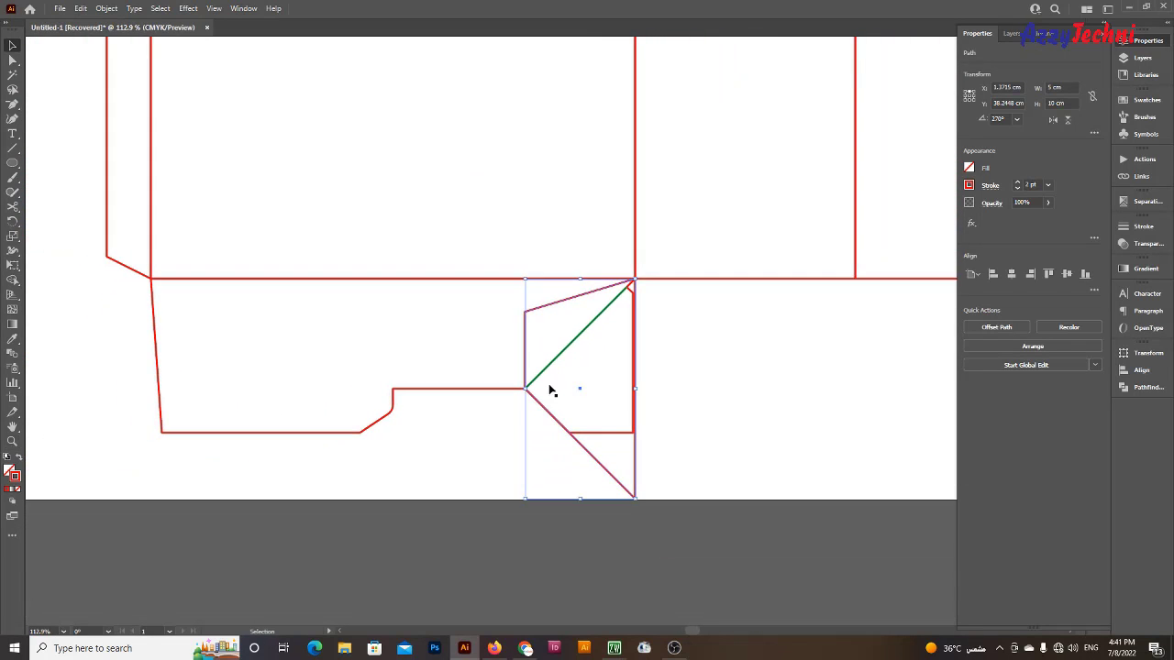
scroll(599, 453, down, 3)
scroll(670, 450, down, 1)
click(688, 449)
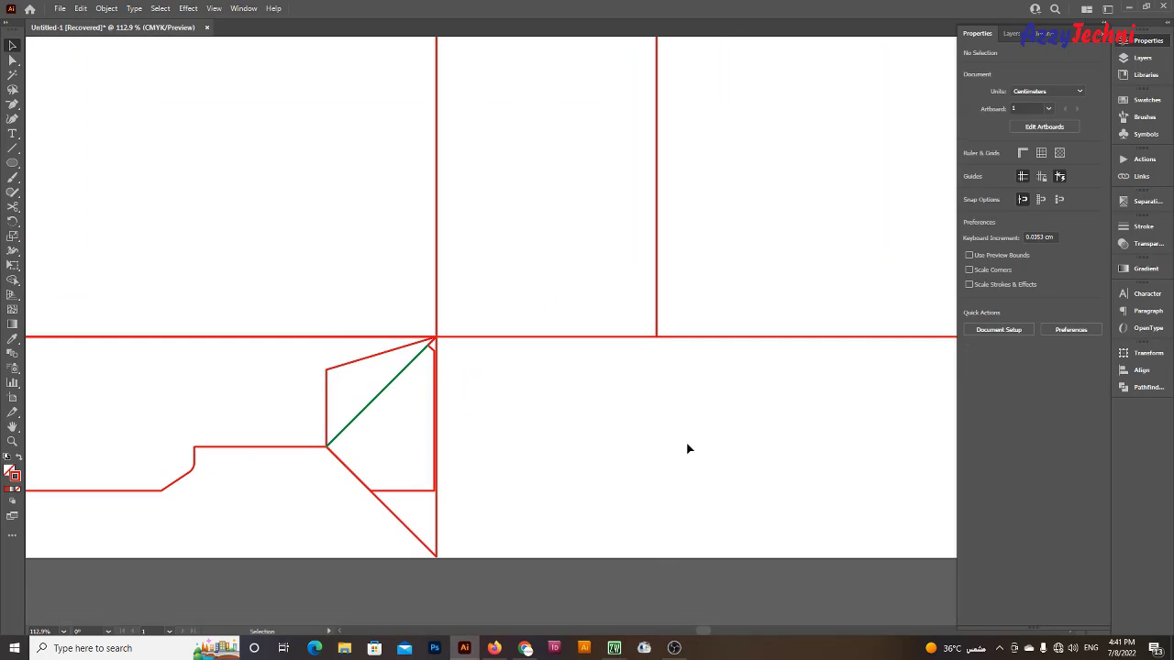
key(ctrl+z)
key(z)
mouse_move(781, 471)
mouse_down()
mouse_move(728, 497)
mouse_move(741, 514)
mouse_move(729, 463)
mouse_up()
scroll(729, 463, down, 2)
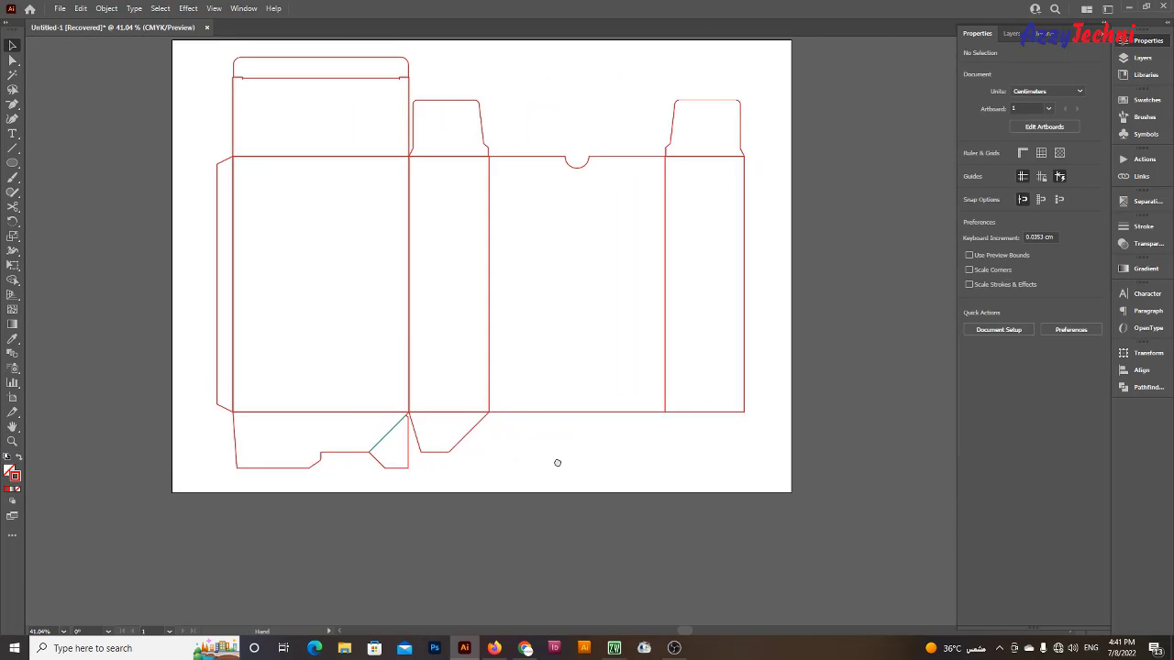
Copy both bottom flaps, green fold included, beneath the third and fourth panels
scroll(629, 464, up, 1)
scroll(550, 466, up, 1)
key(v)
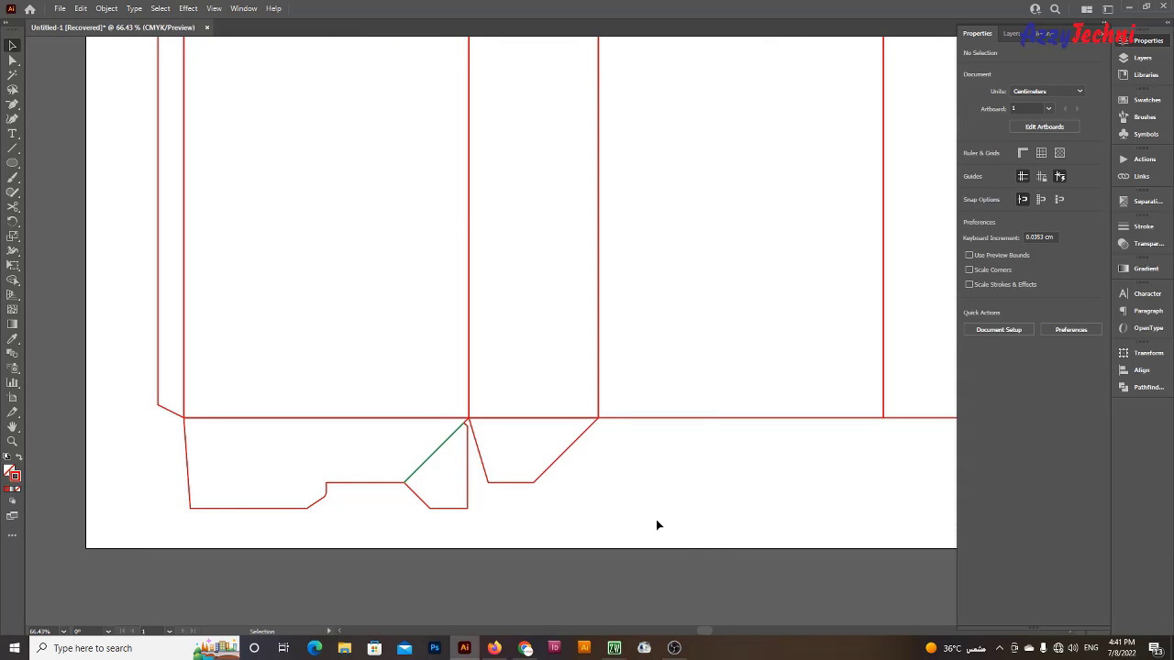
drag(704, 534, 152, 429)
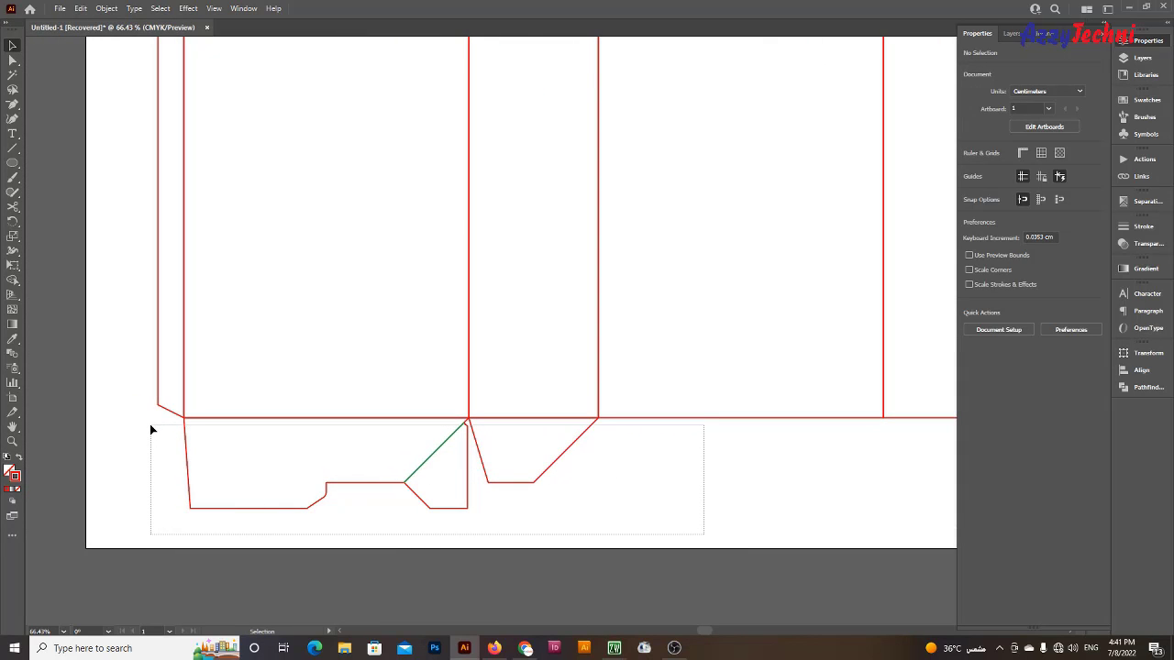
mouse_move(556, 478)
mouse_down()
mouse_move(168, 447)
mouse_move(541, 456)
mouse_up()
Try resizing the copied right-hand tuck flap, then zoom out to check the box bottom
scroll(632, 412, up, 5)
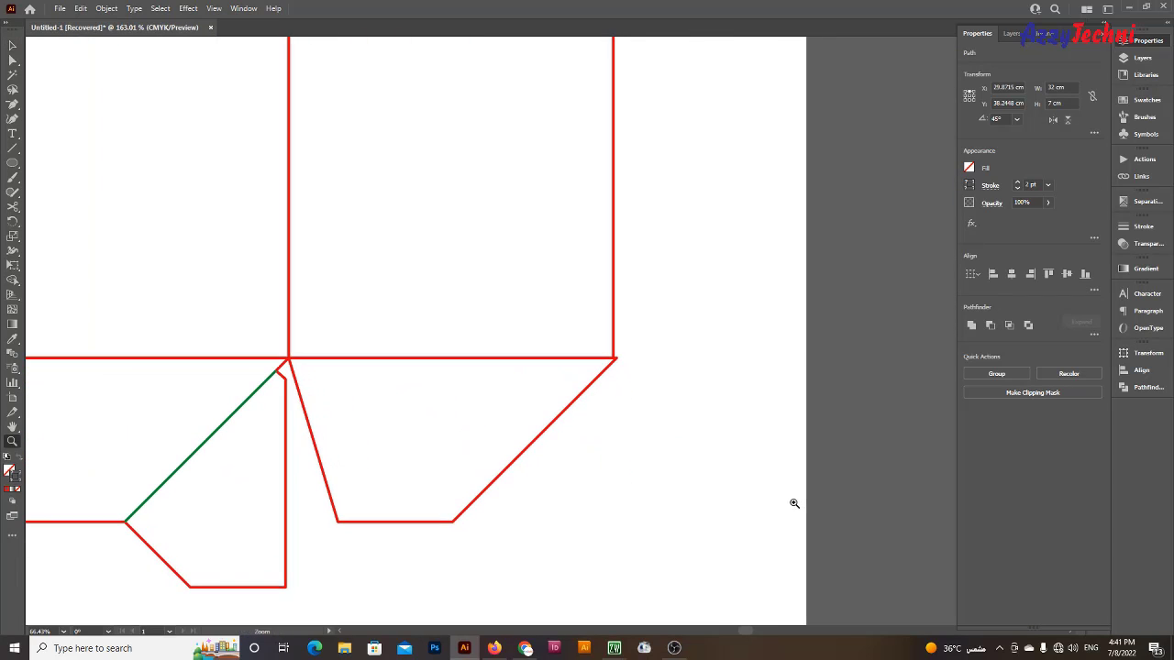
click(530, 441)
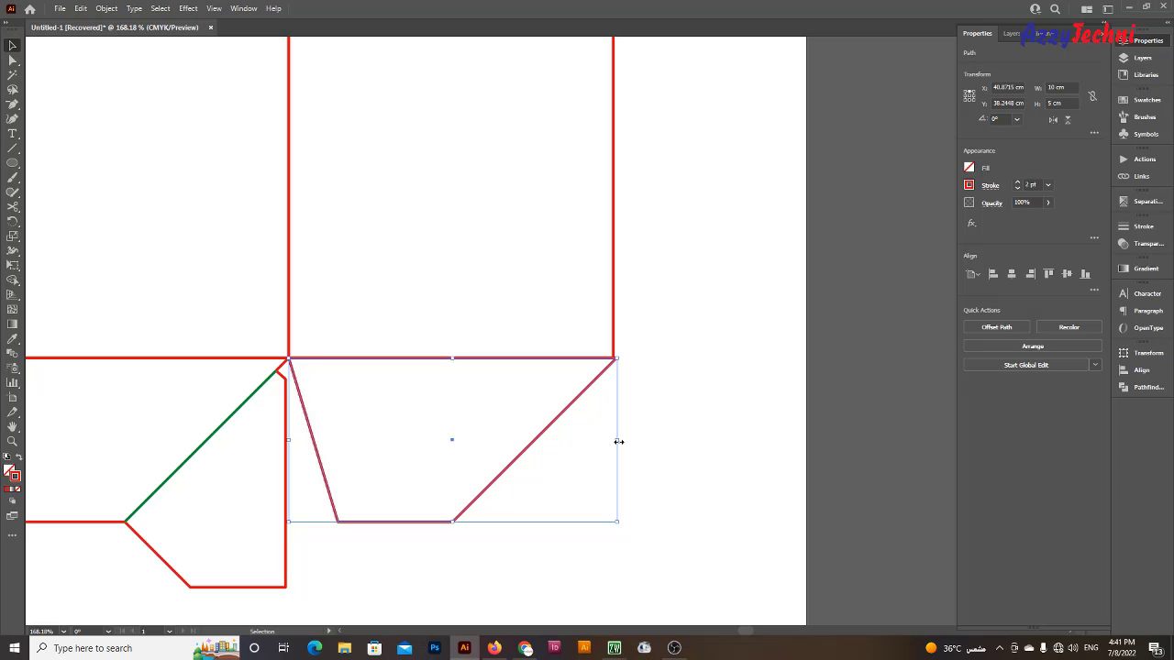
drag(619, 442, 616, 442)
click(702, 492)
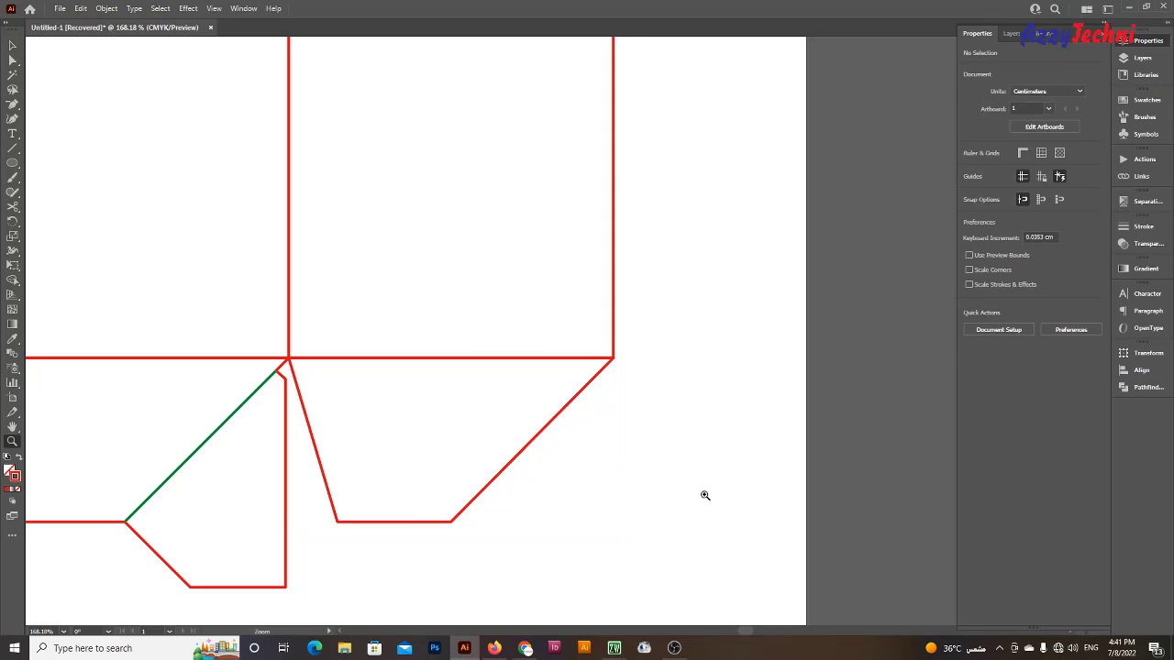
scroll(702, 492, down, 5)
scroll(582, 500, up, 3)
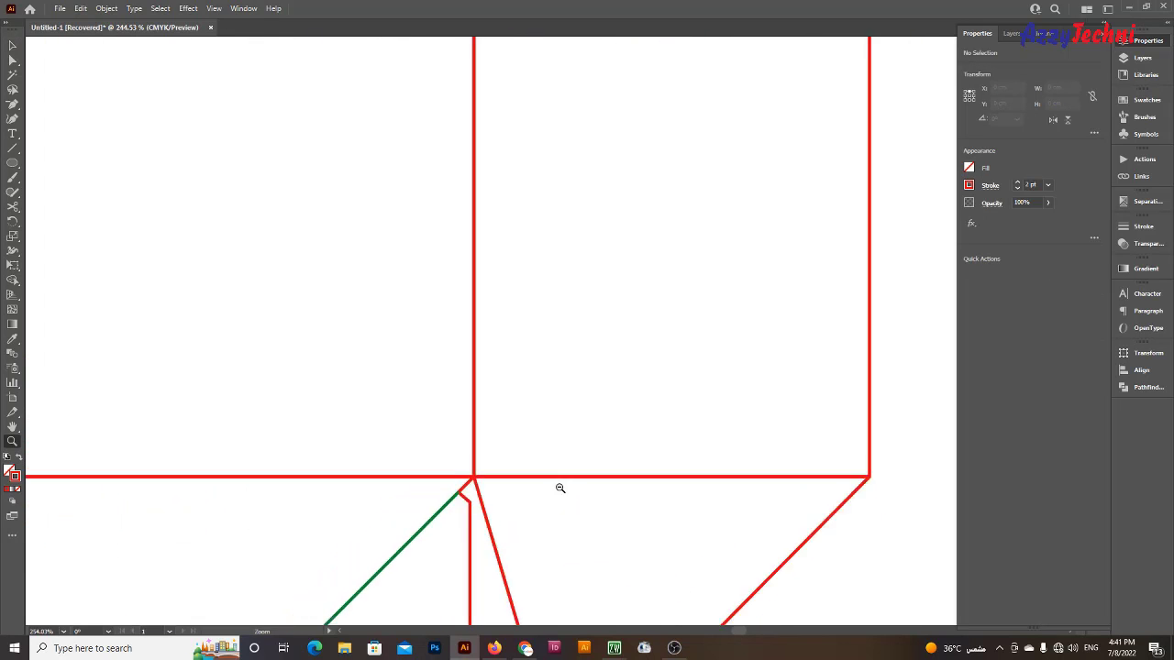
scroll(558, 485, down, 5)
scroll(658, 490, down, 3)
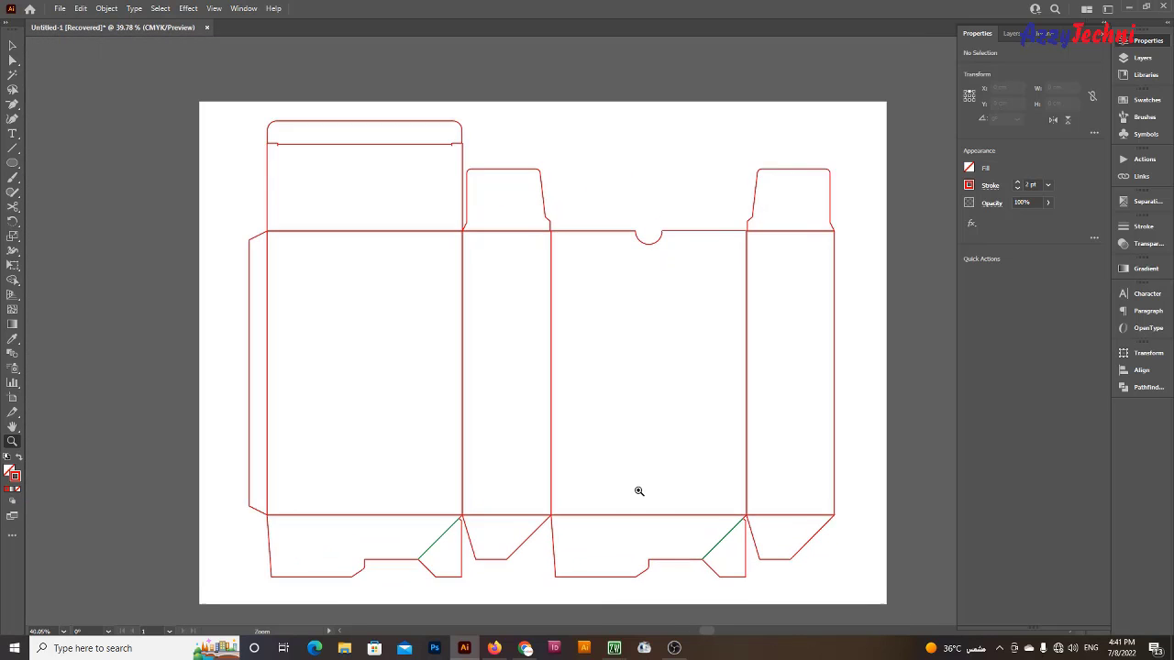
scroll(636, 490, up, 2)
scroll(645, 492, up, 1)
scroll(655, 495, up, 1)
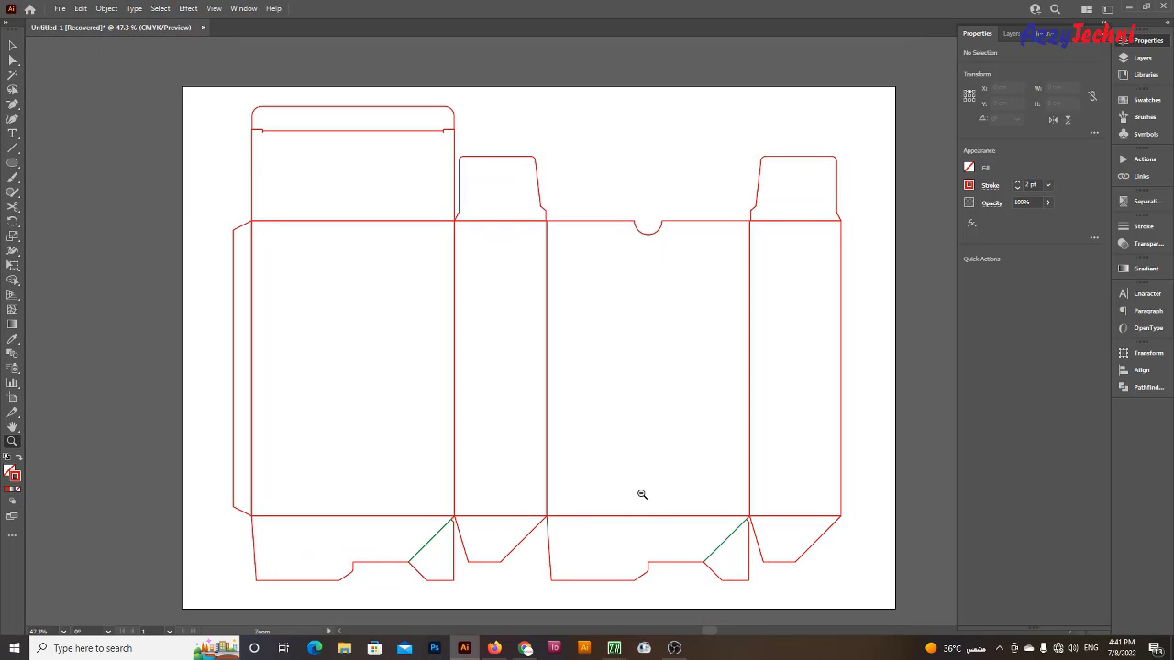
Make the horizontal fold lines across the left panel green using the Eyedropper
key(v)
scroll(642, 438, down, 2)
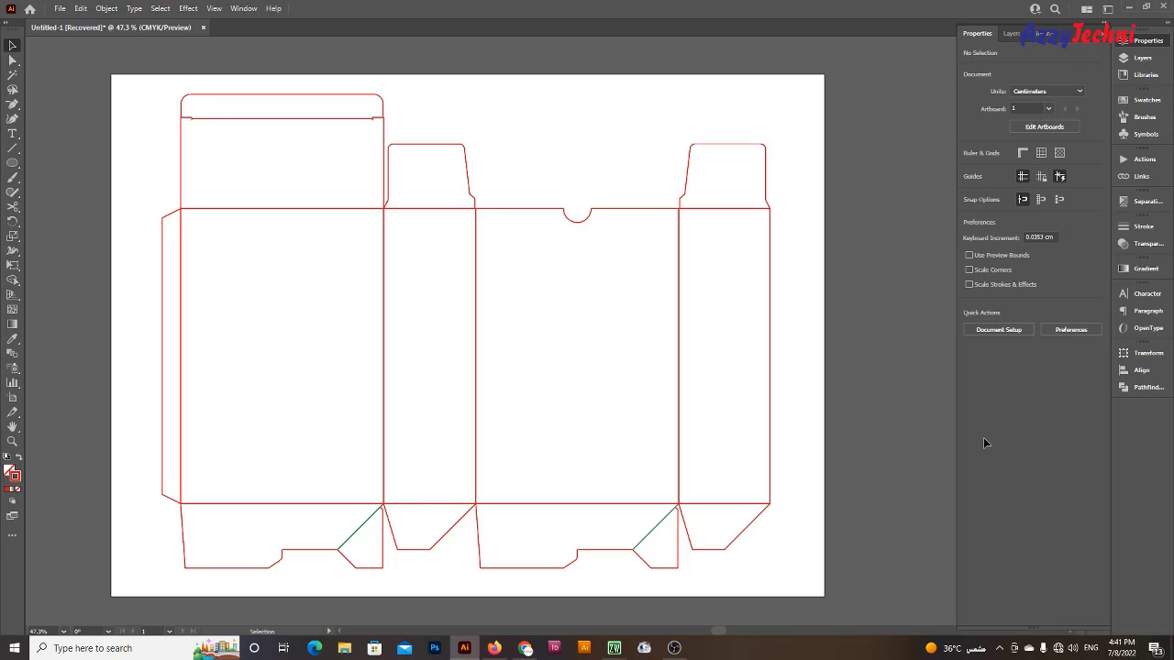
key(a)
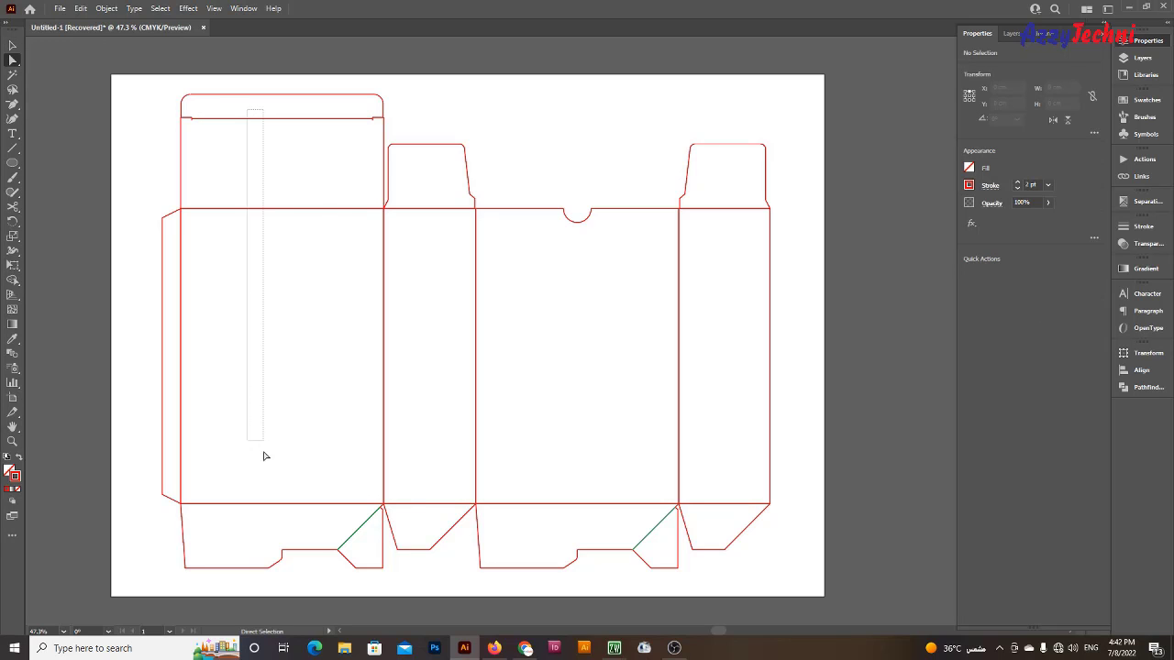
drag(255, 143, 259, 517)
key(ctrl+j)
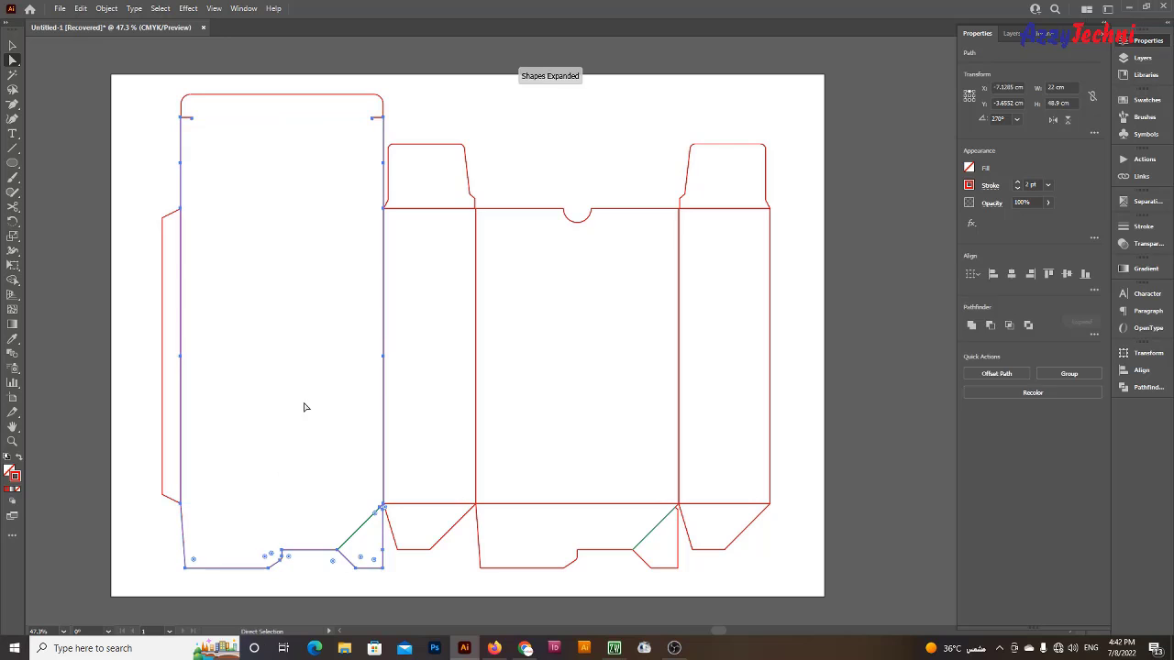
key(v)
click(309, 441)
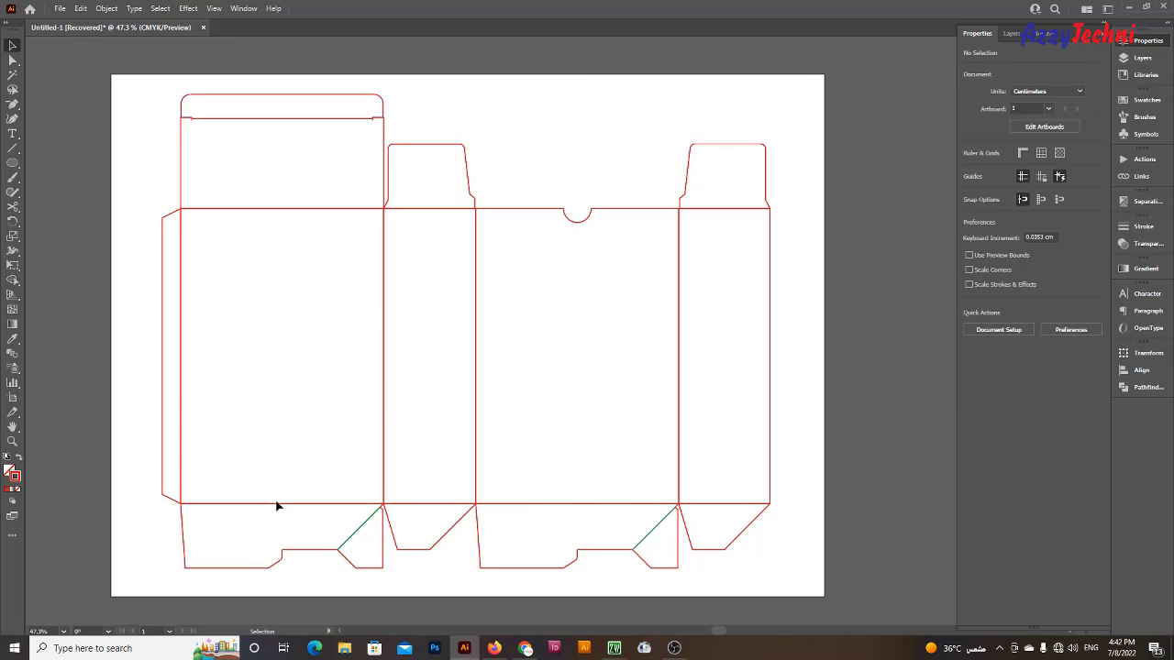
click(278, 505)
click(348, 437)
drag(297, 119, 276, 507)
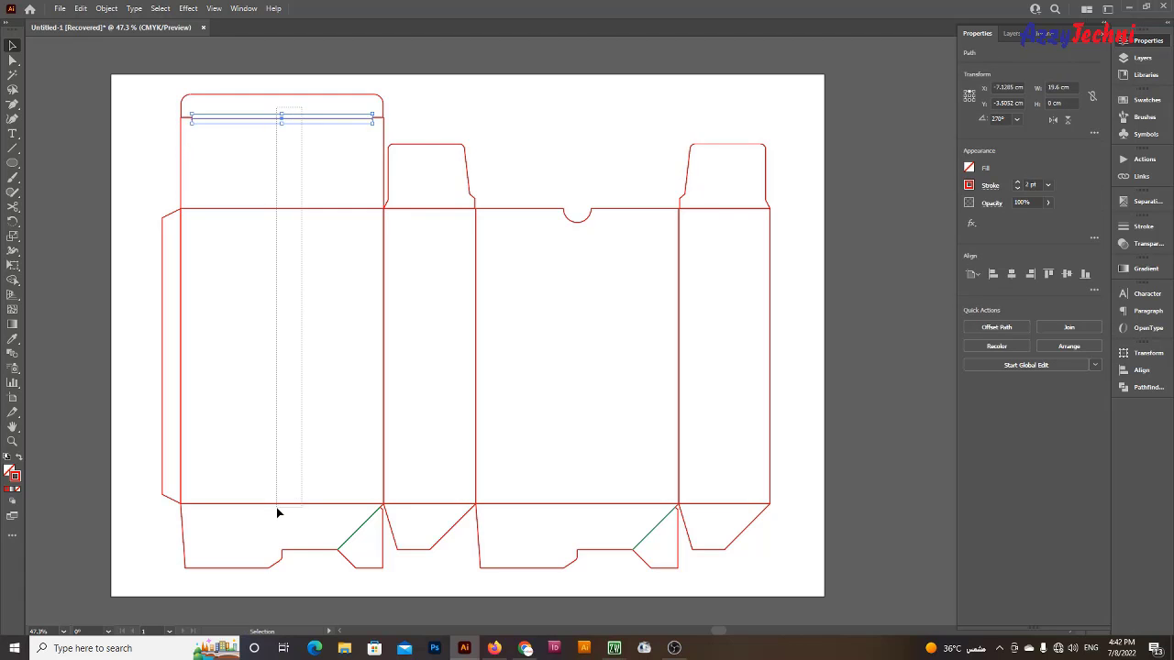
key(i)
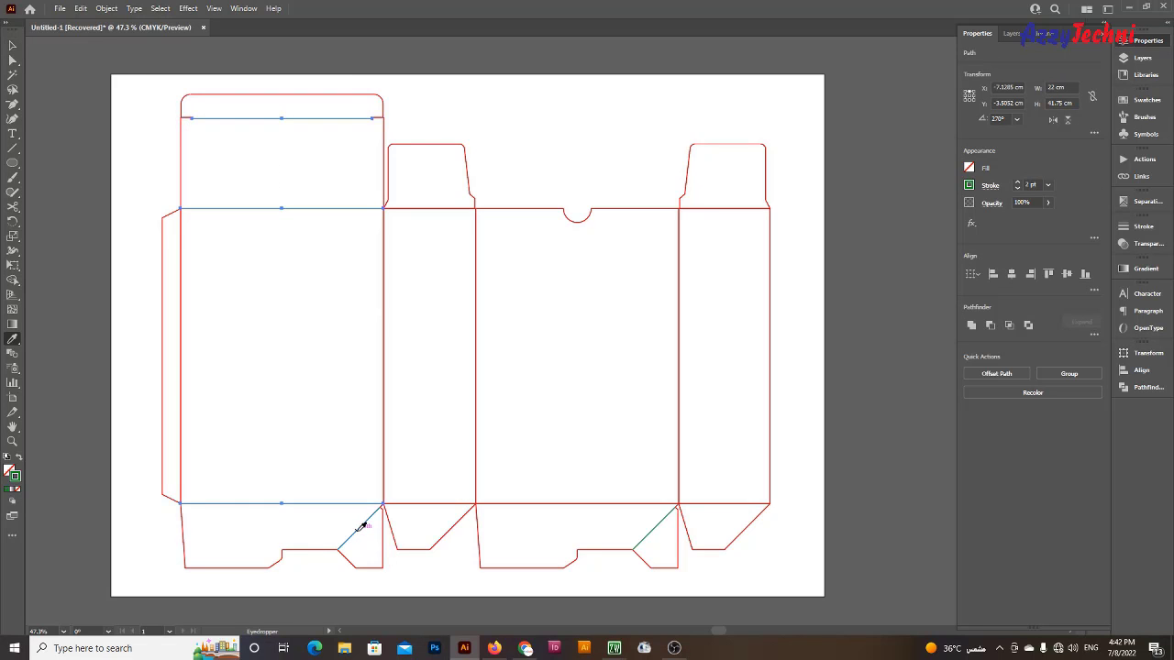
click(363, 524)
Turn the vertical fold lines between the panels green
key(ctrl+shift+a)
scroll(456, 385, up, 1)
key(a)
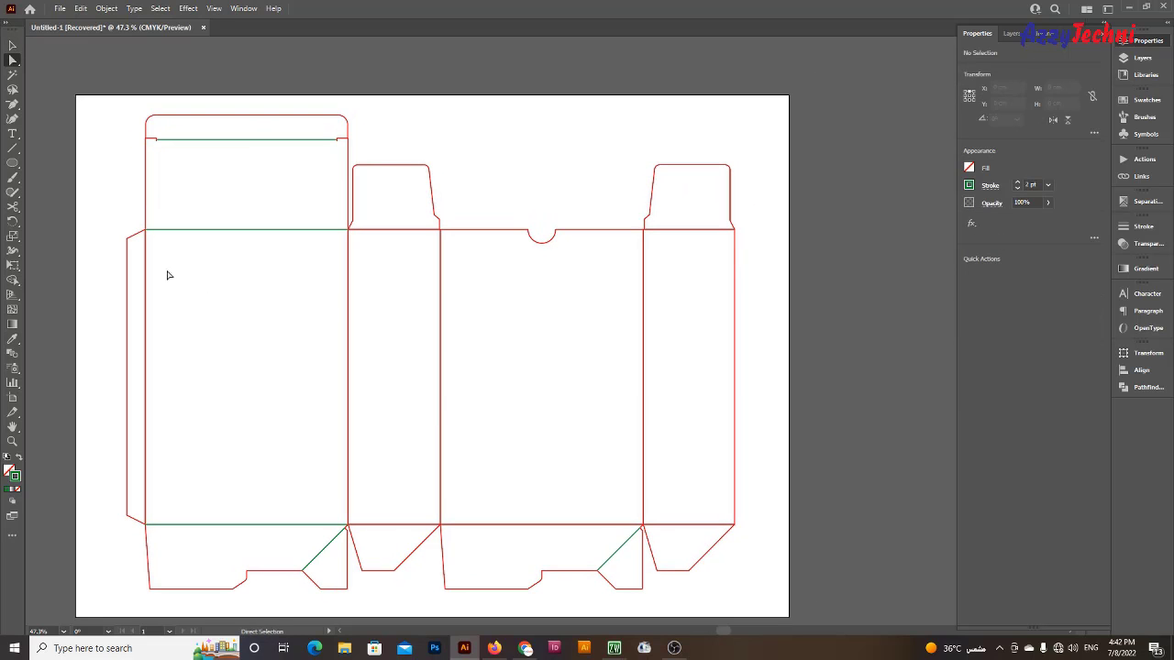
drag(138, 261, 674, 293)
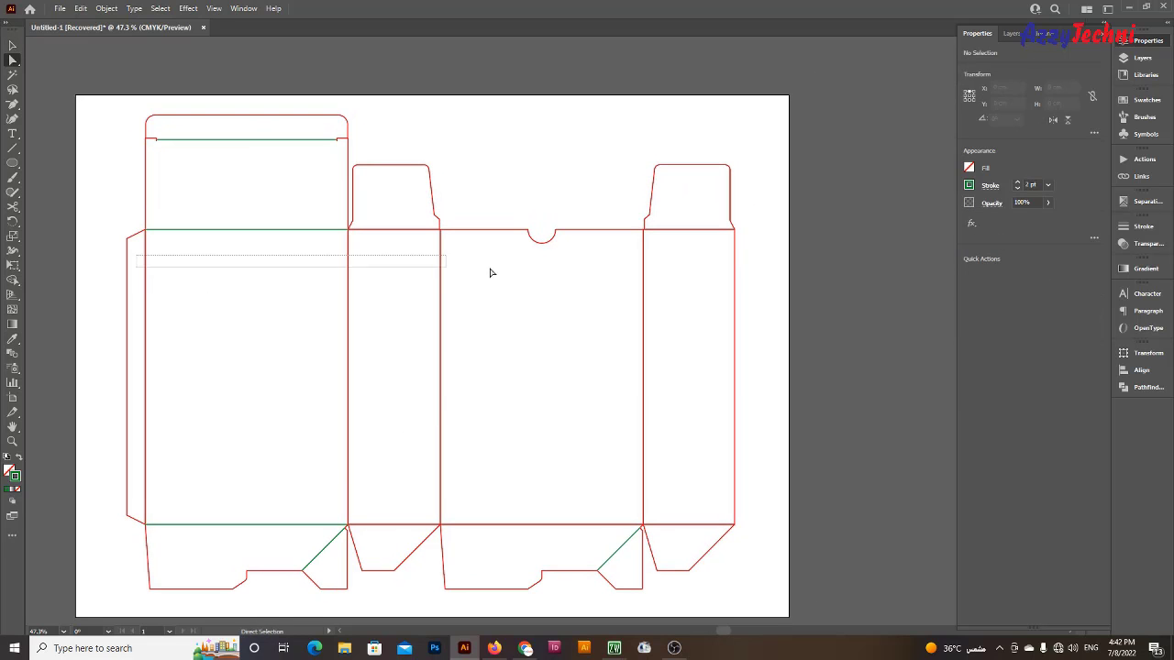
key(ctrl+j)
key(v)
click(668, 290)
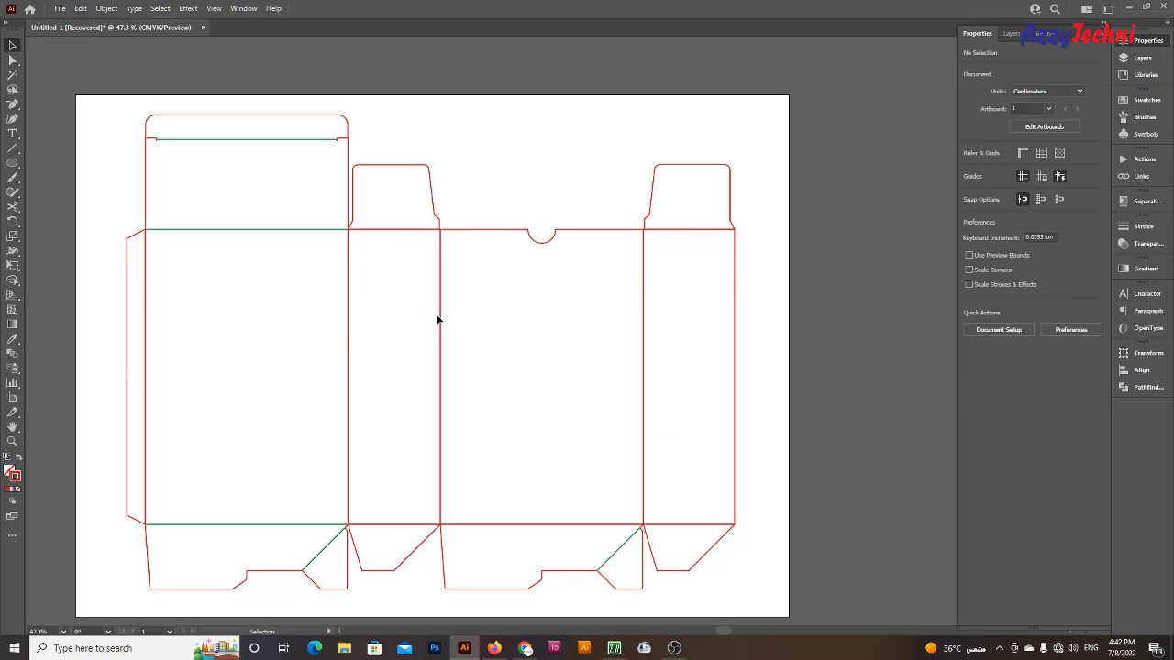
click(349, 328)
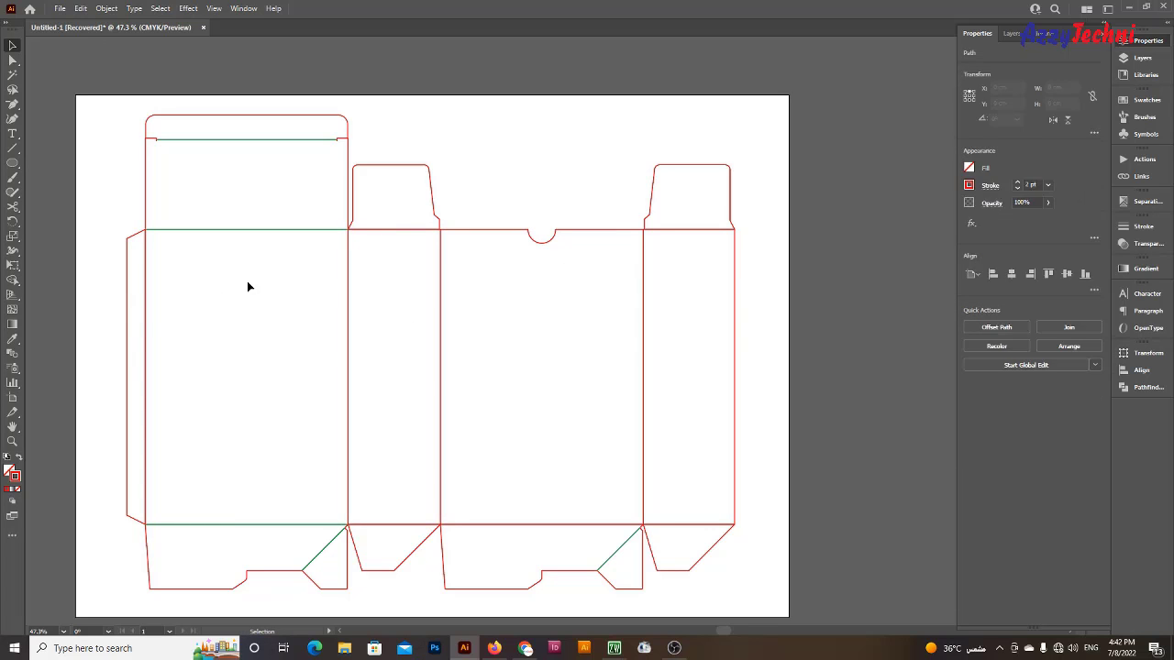
click(246, 281)
drag(131, 288, 641, 307)
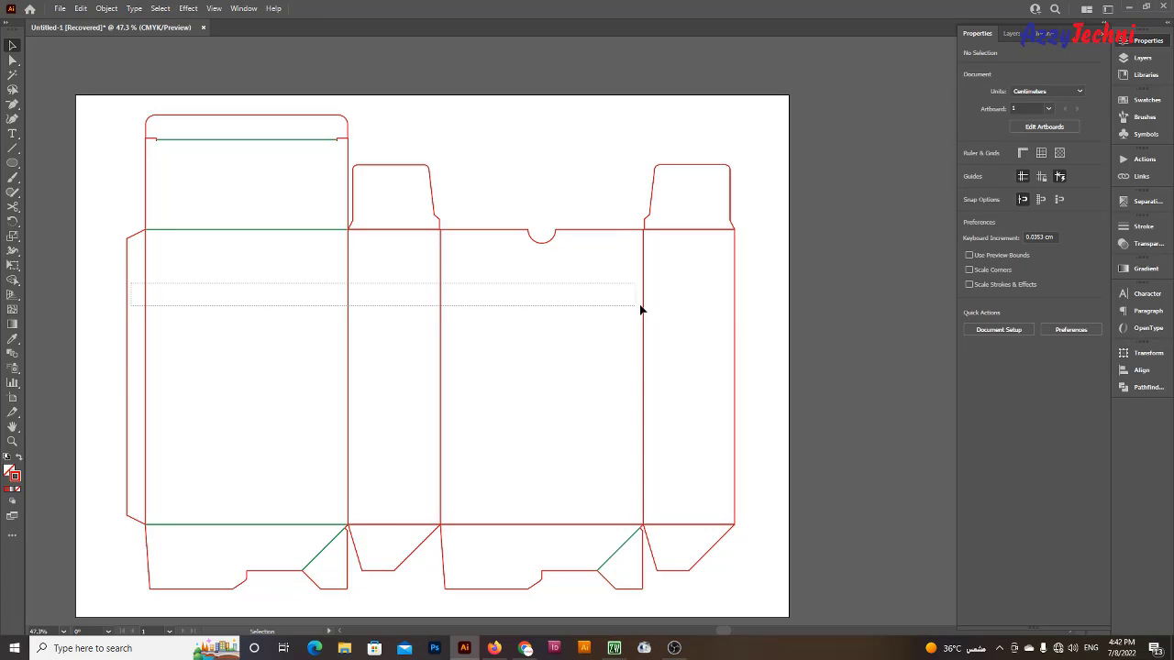
click(282, 226)
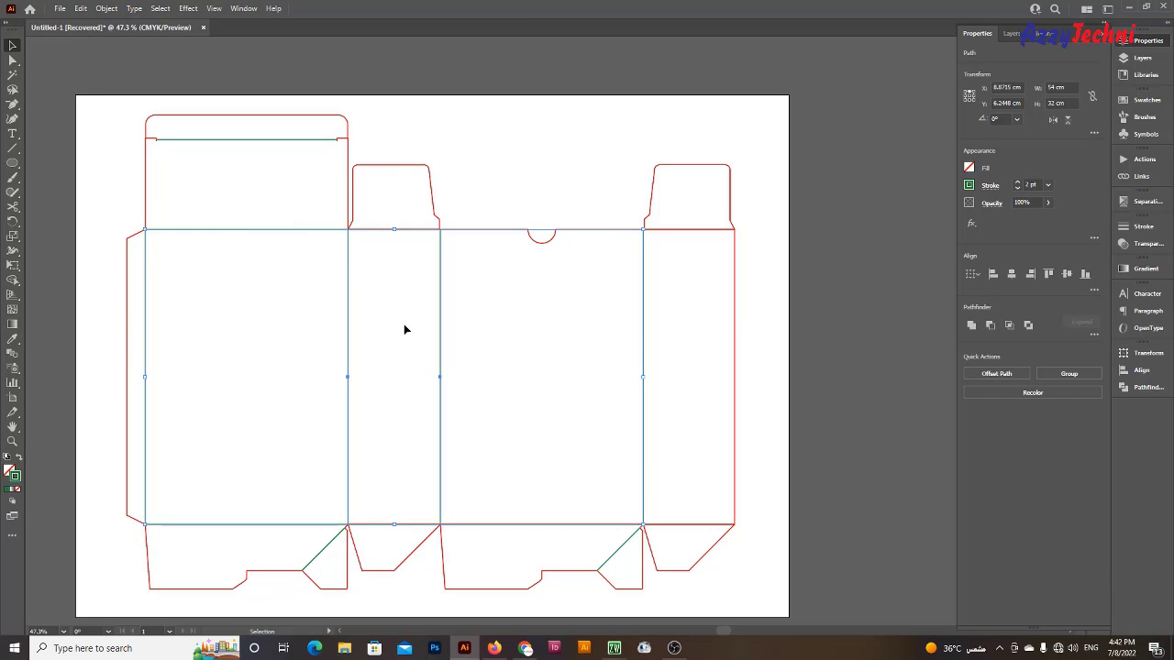
Make the top and bottom edges of the narrow and rightmost panels green
key(a)
click(477, 328)
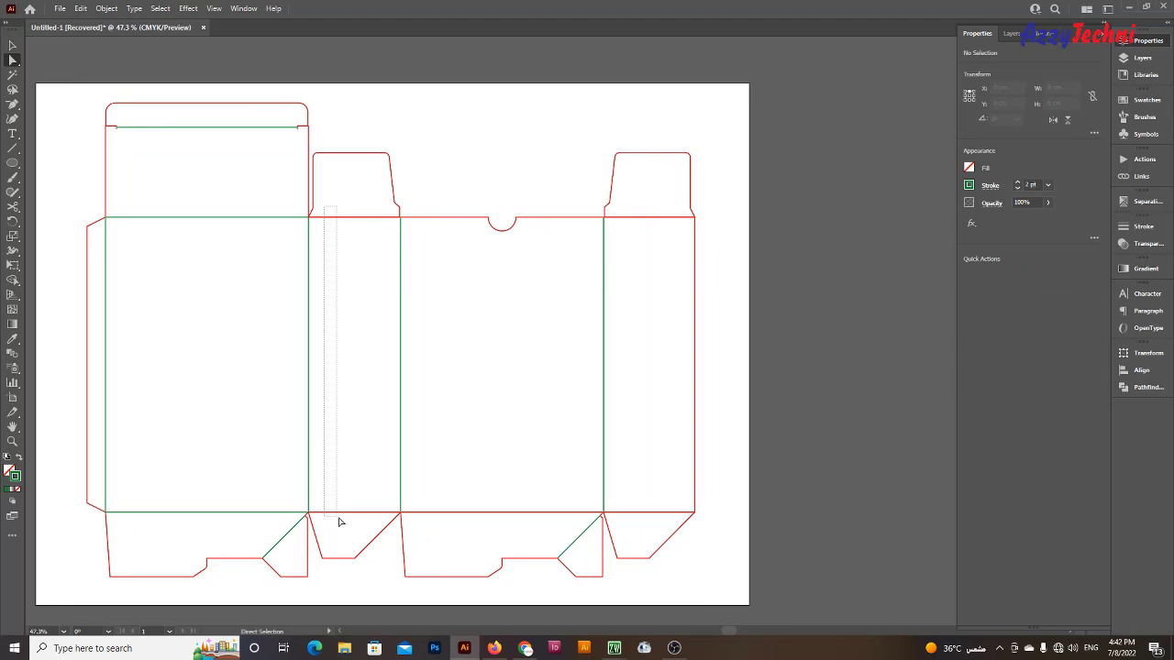
drag(333, 324, 340, 524)
drag(627, 212, 629, 541)
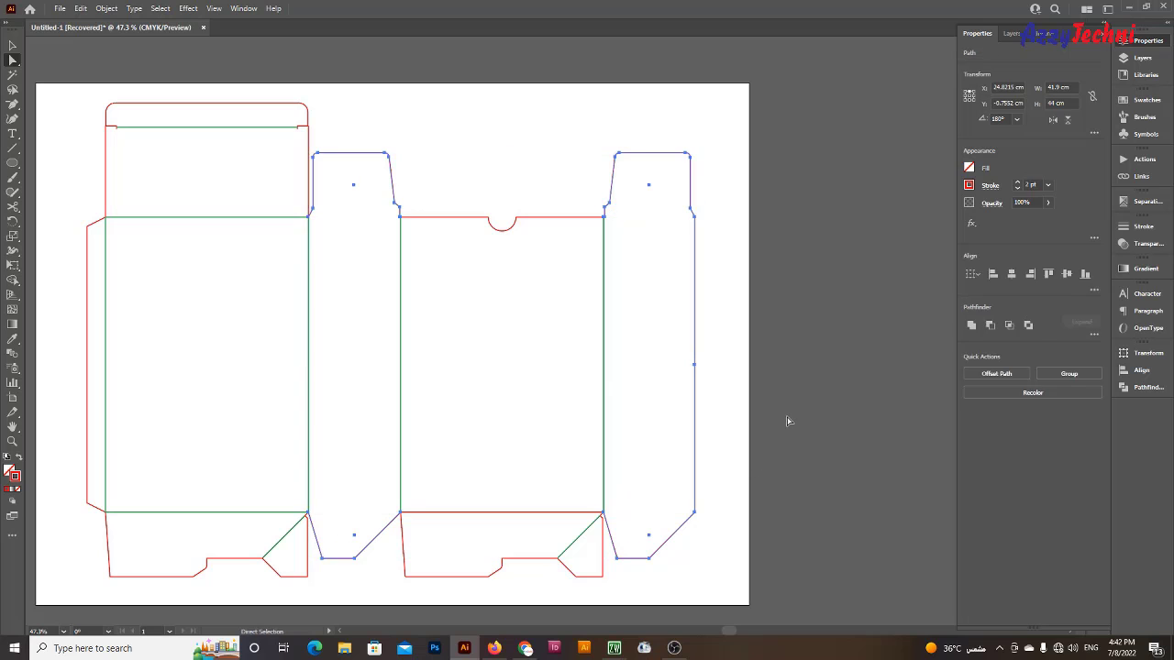
key(v)
click(712, 418)
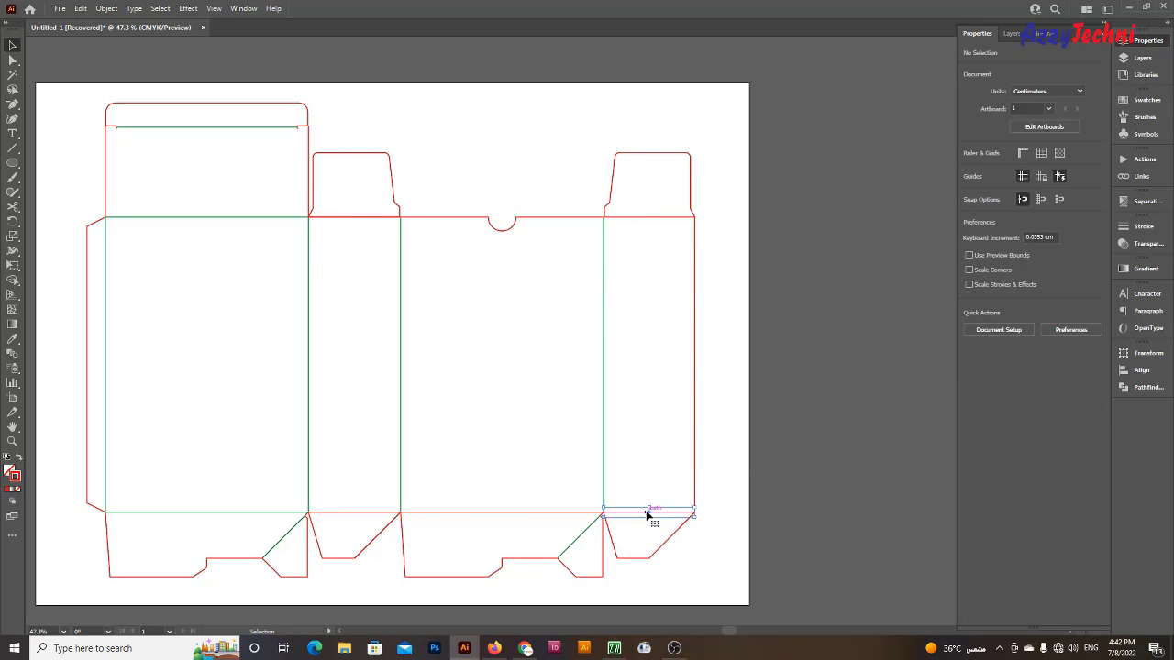
click(346, 510)
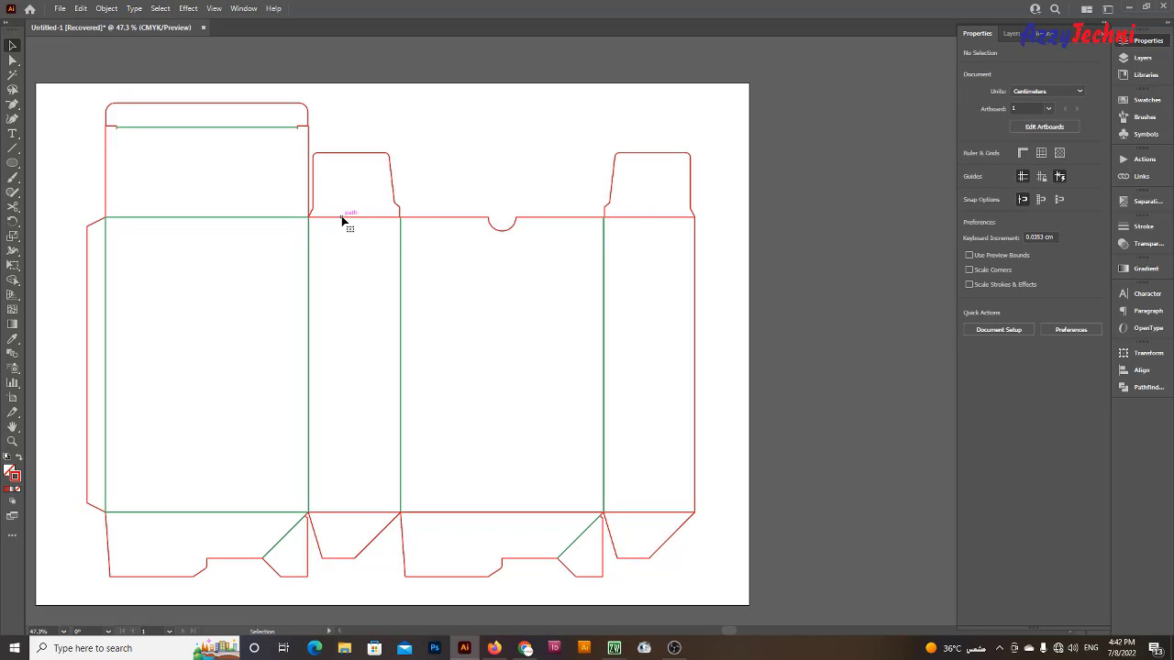
drag(338, 244, 358, 517)
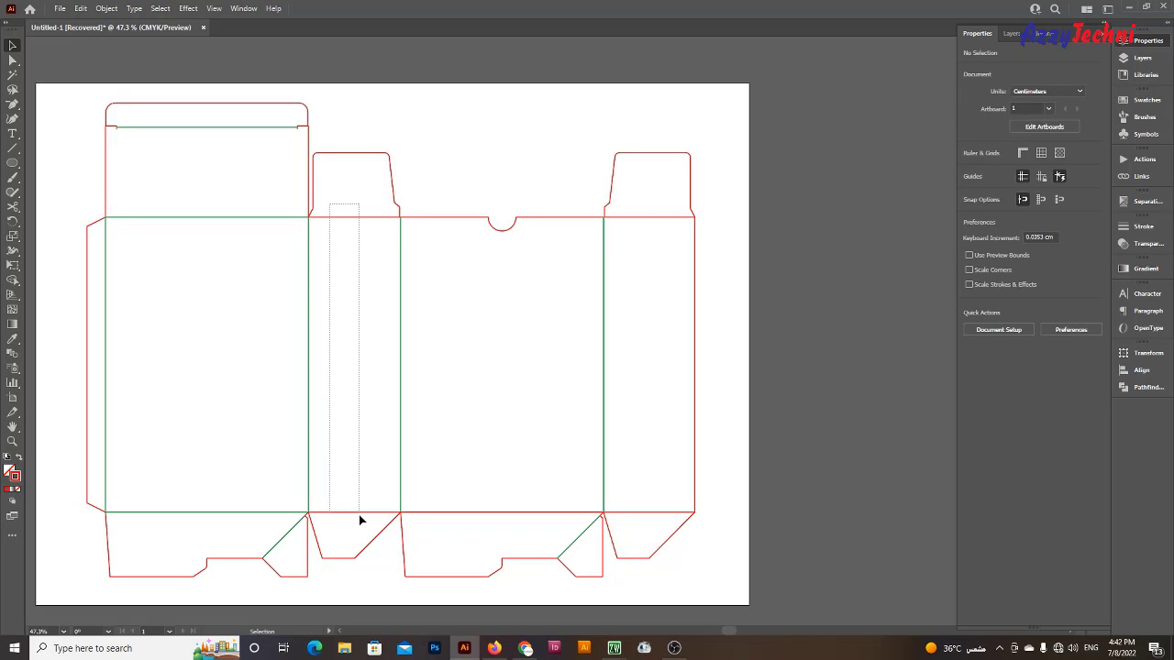
mouse_move(633, 204)
mouse_down()
mouse_move(642, 515)
mouse_move(676, 510)
mouse_up()
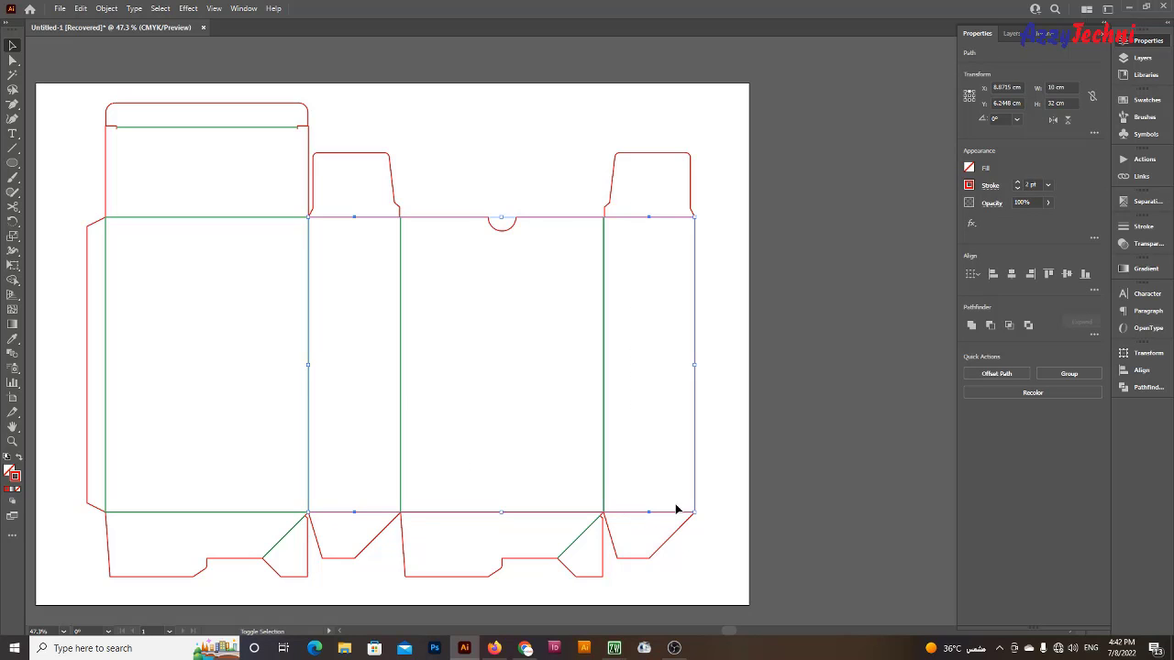
key(i)
click(603, 343)
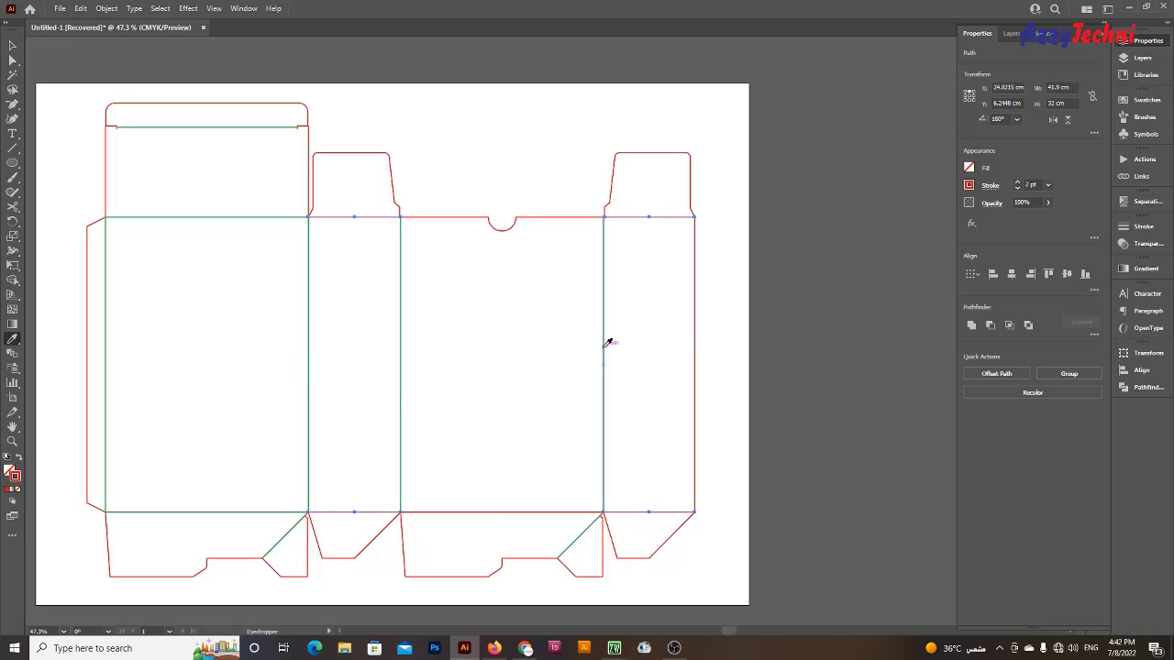
Turn the wide back panel's bottom edge green and recentre the die-line
key(a)
click(633, 334)
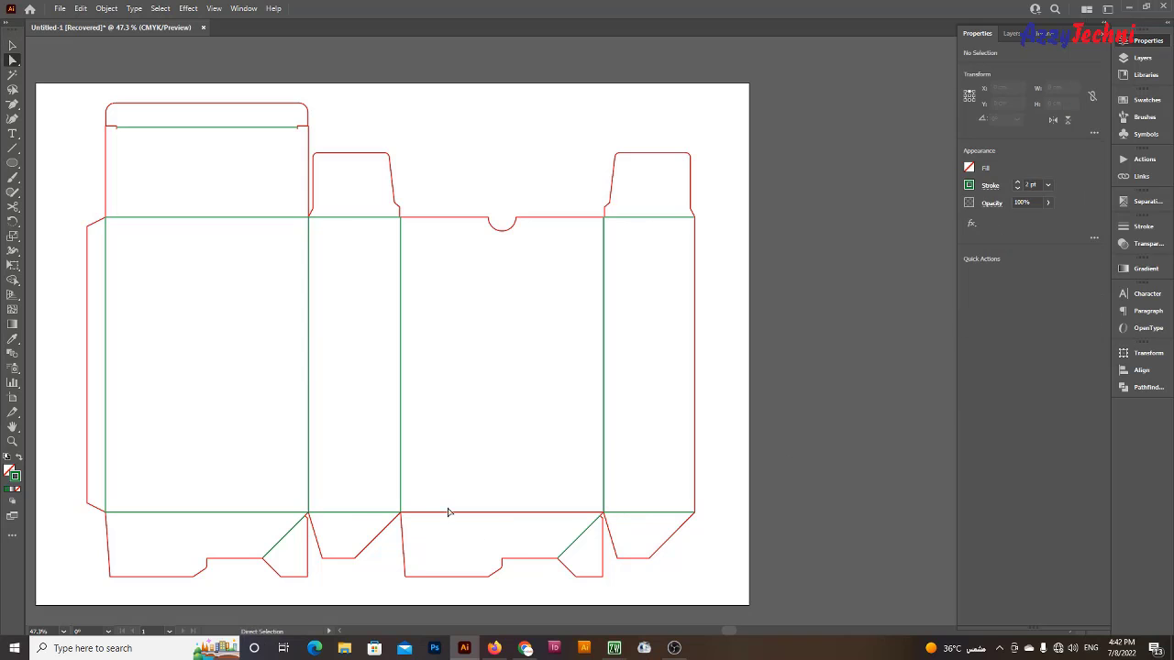
drag(429, 501, 444, 532)
key(v)
click(449, 536)
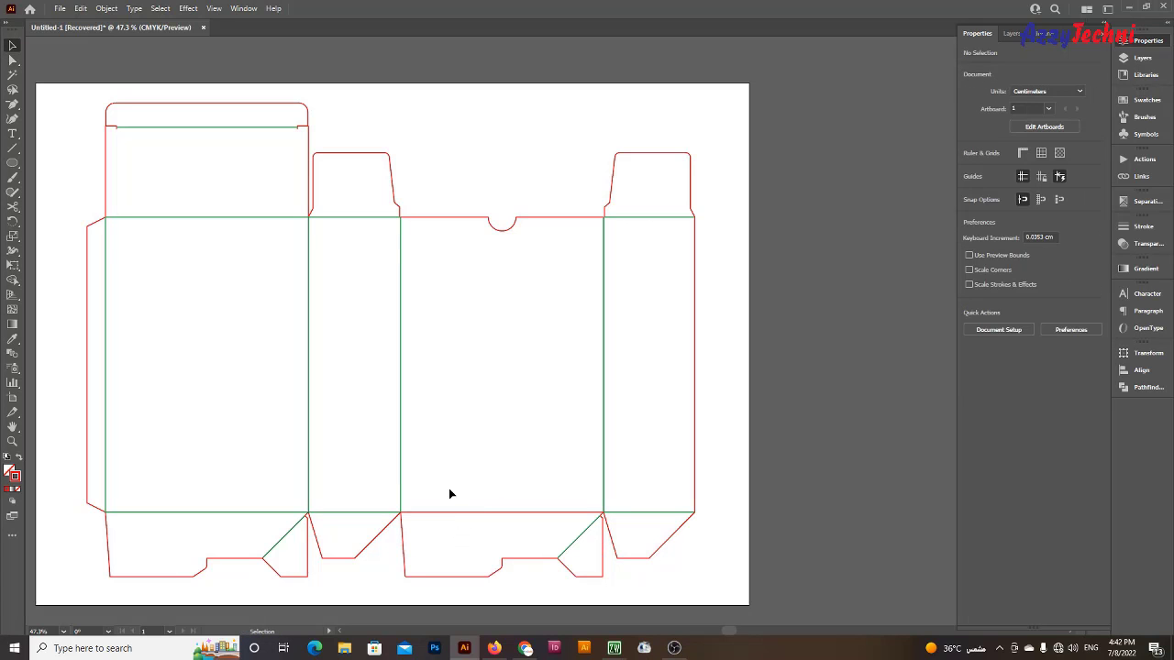
click(464, 514)
key(i)
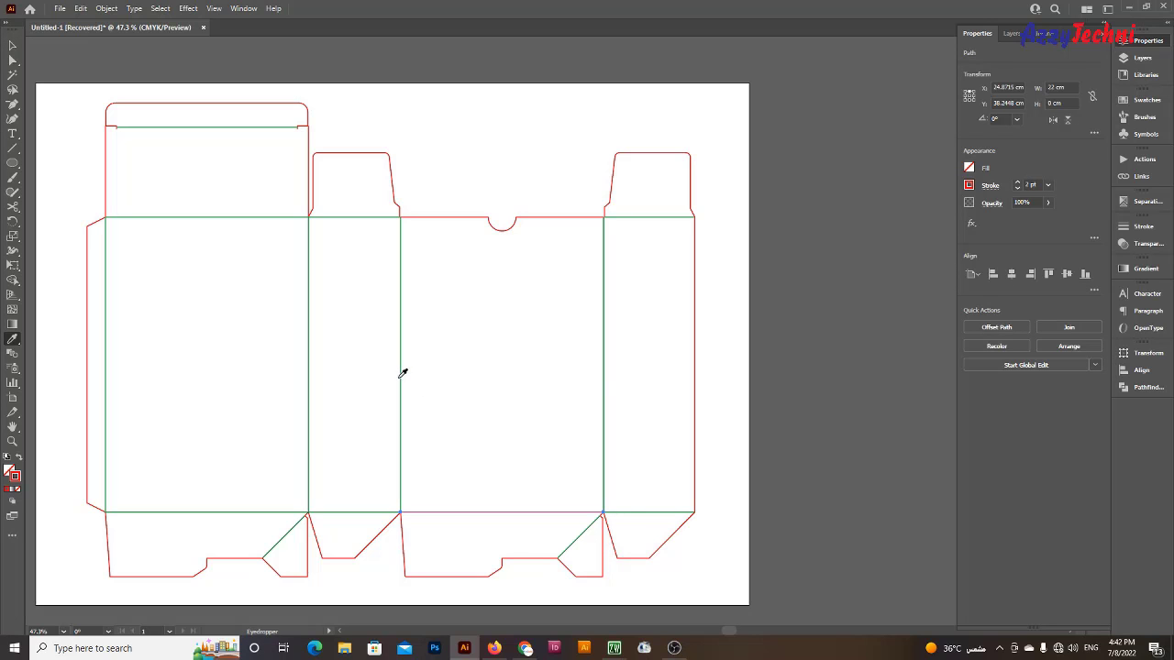
click(404, 373)
key(v)
drag(458, 390, 500, 347)
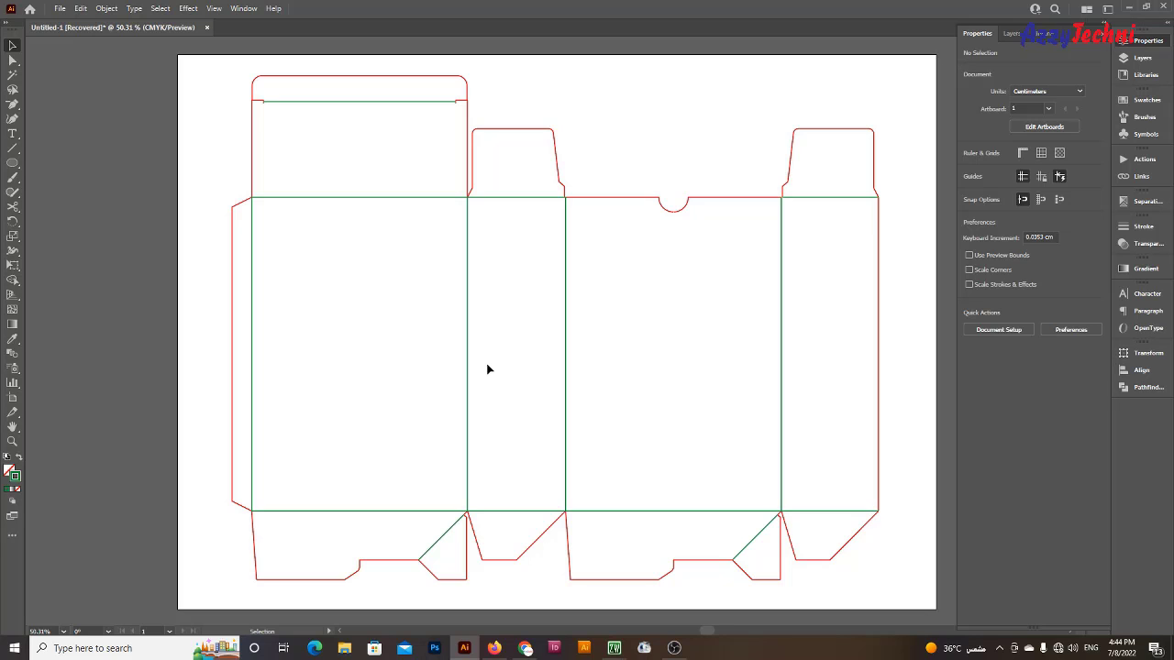
Copy the glue flap's slanted top edge down into the flap as short diagonal lines
key(a)
scroll(266, 247, up, 3)
scroll(275, 229, up, 2)
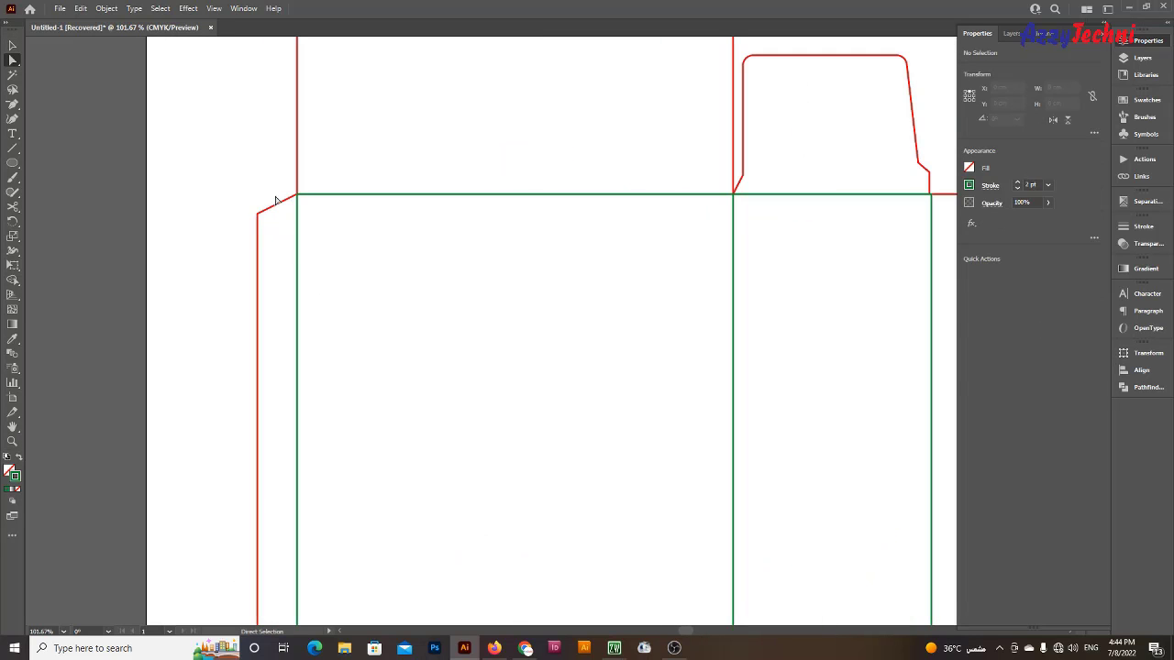
click(276, 204)
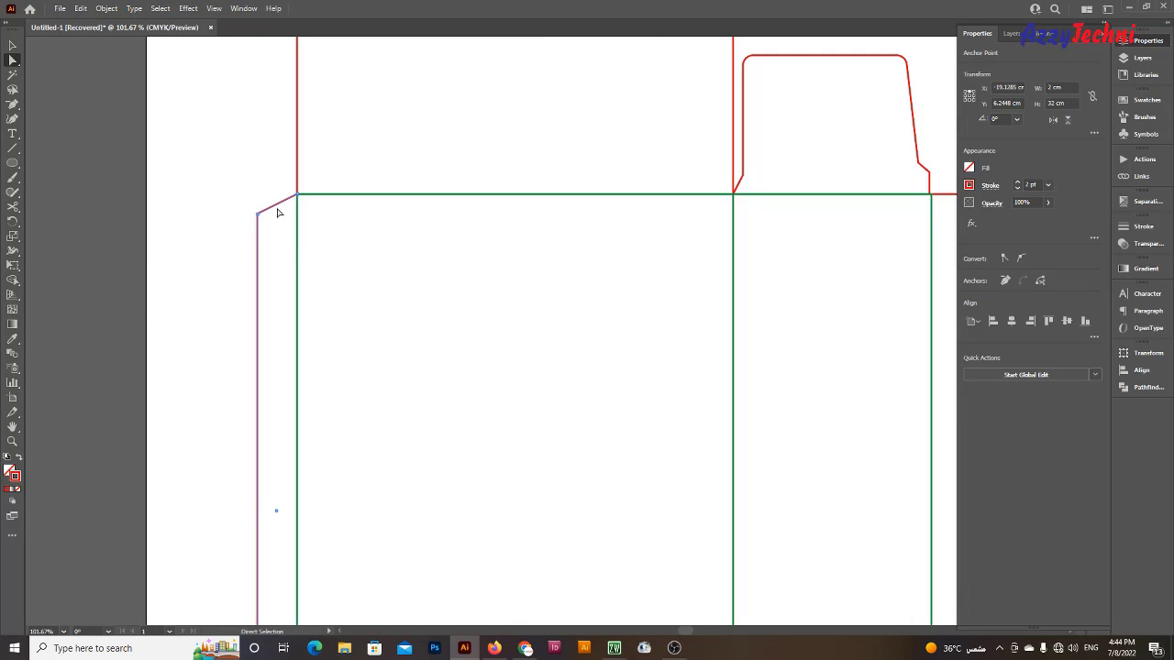
mouse_move(275, 204)
mouse_down()
mouse_move(286, 246)
mouse_move(324, 264)
mouse_up()
key(v)
scroll(254, 230, up, 3)
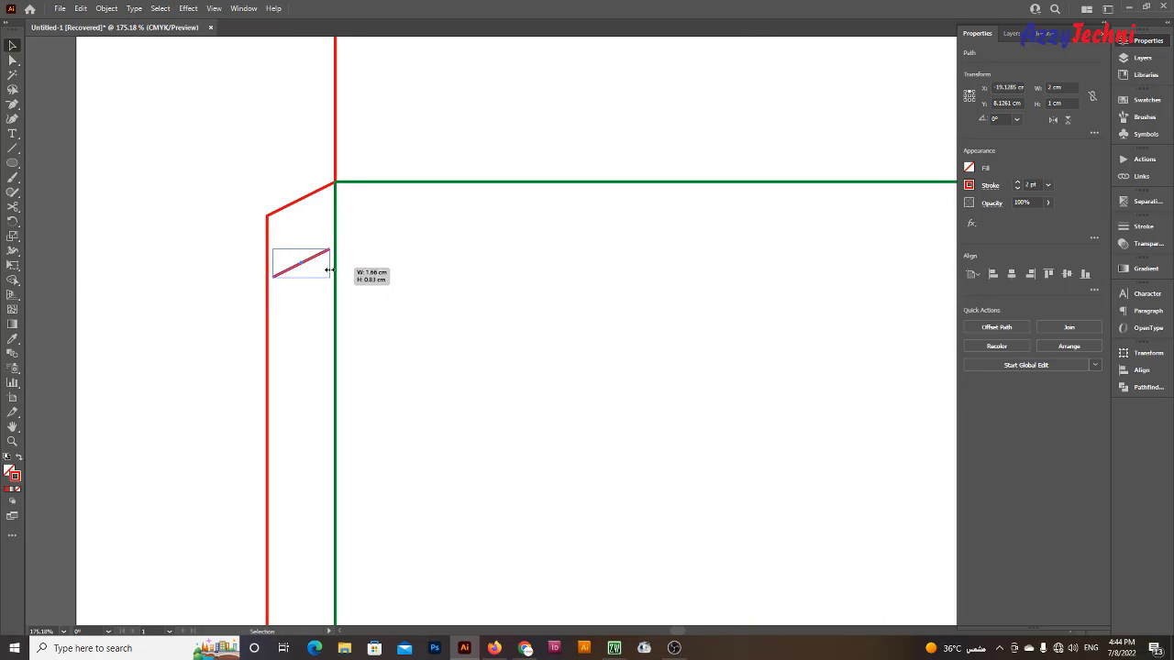
click(437, 282)
scroll(389, 367, down, 3)
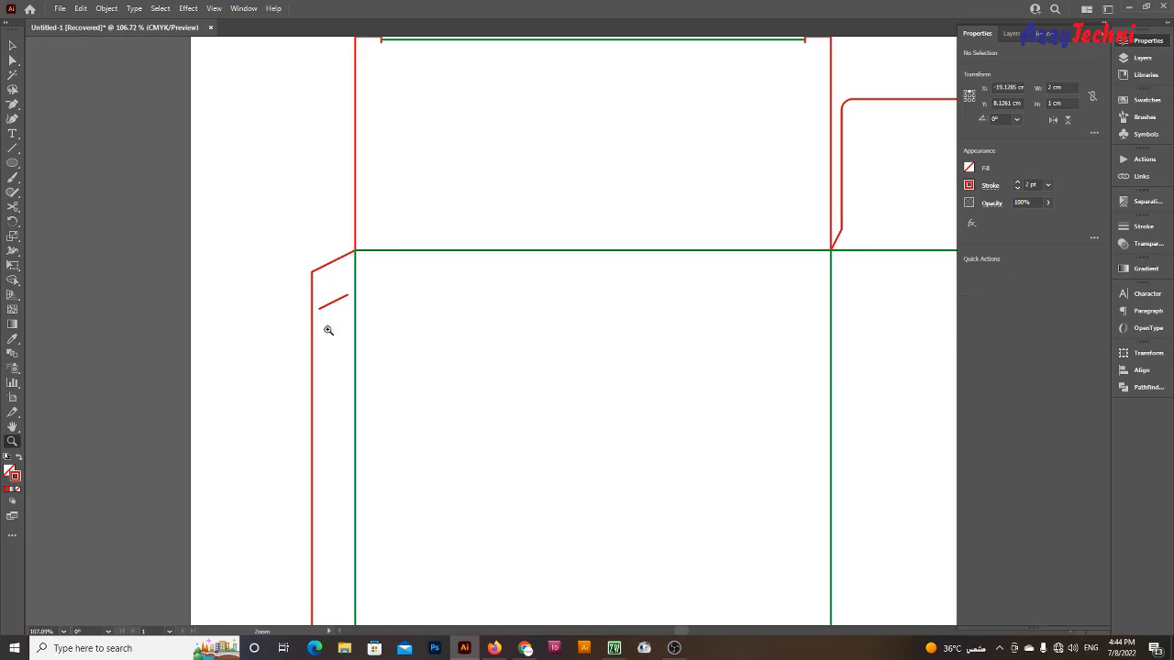
scroll(357, 325, up, 1)
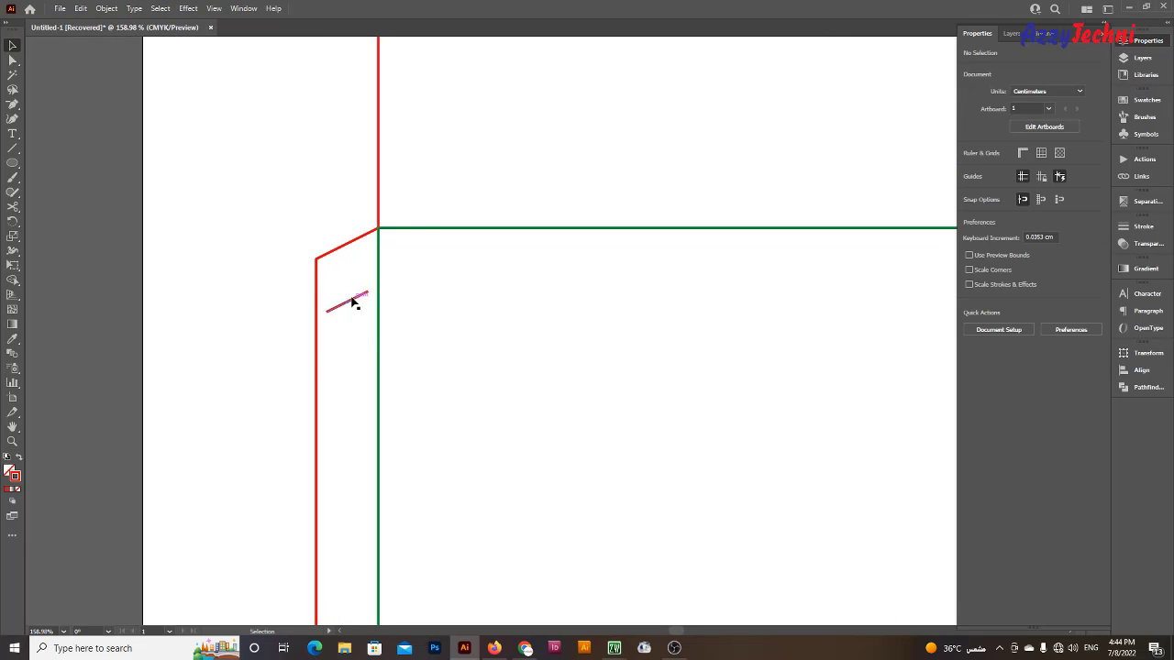
drag(351, 301, 357, 359)
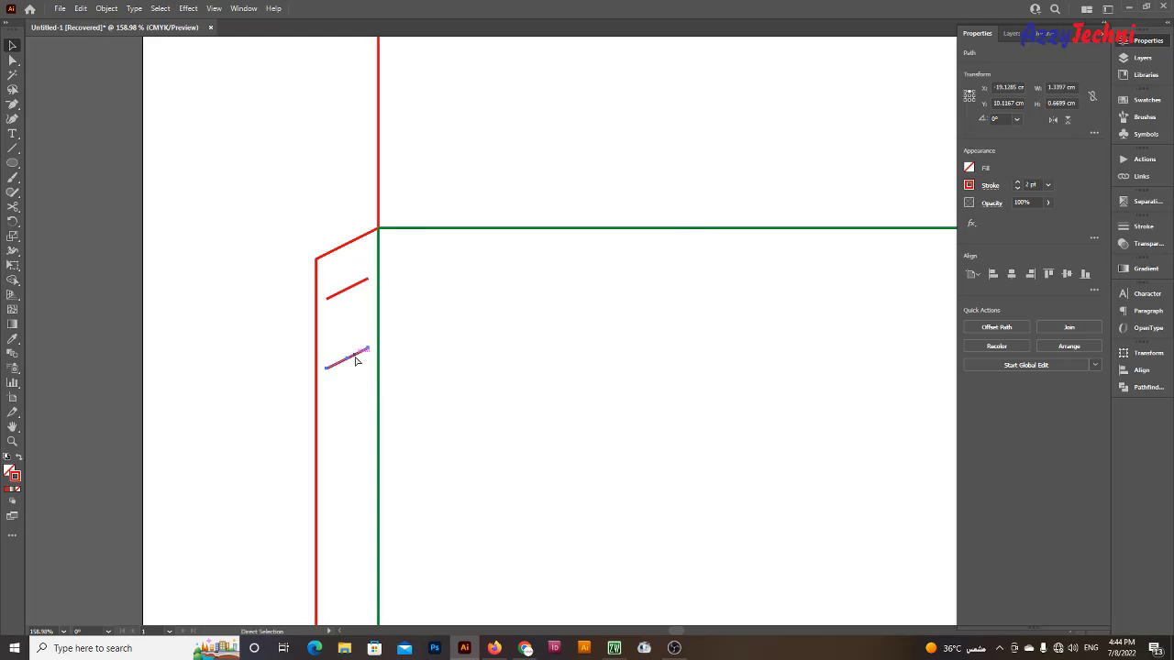
Repeat the diagonal down the flap with Ctrl+D and group the lines, excluding the outline
key(ctrl+0)
key(ctrl+d)
key(ctrl+d)
key(ctrl+d)
key(ctrl+d)
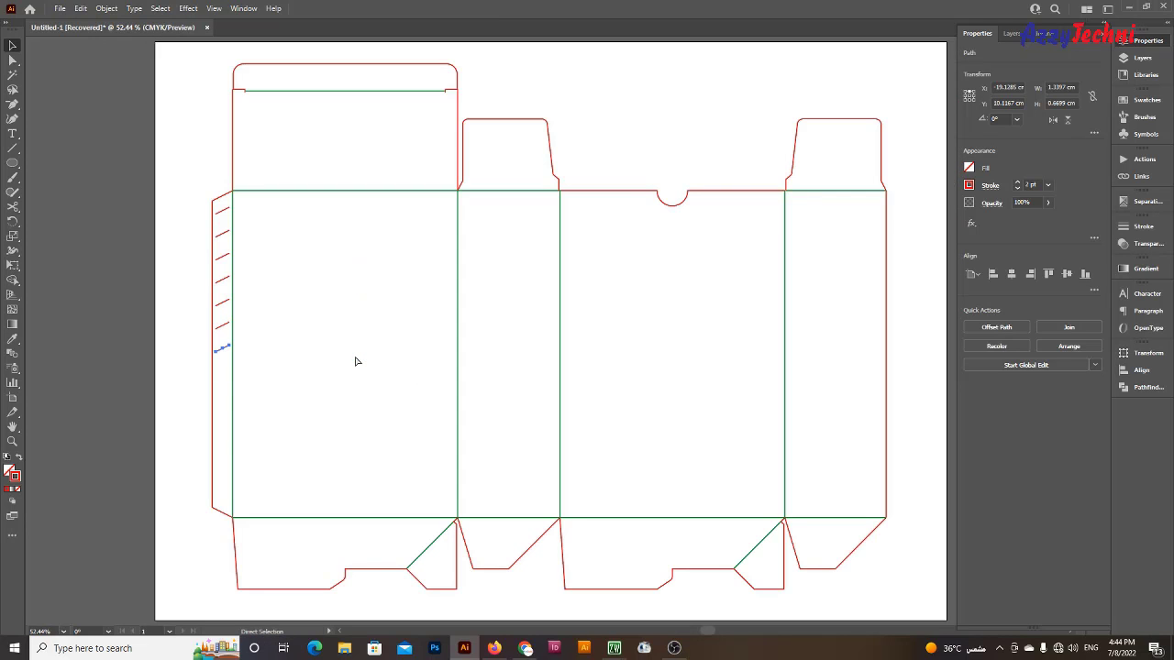
key(ctrl+d)
key(ctrl+d)
key(ctrl+d)
key(ctrl+d)
key(ctrl+d)
key(v)
drag(221, 206, 226, 501)
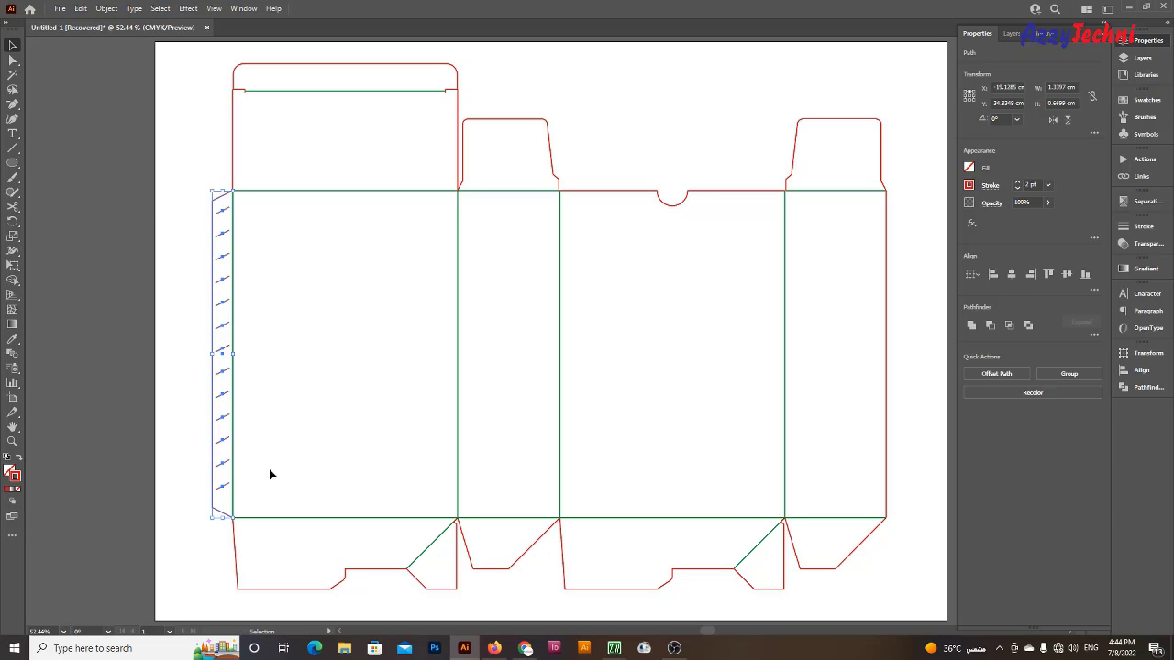
key(a)
drag(166, 170, 218, 204)
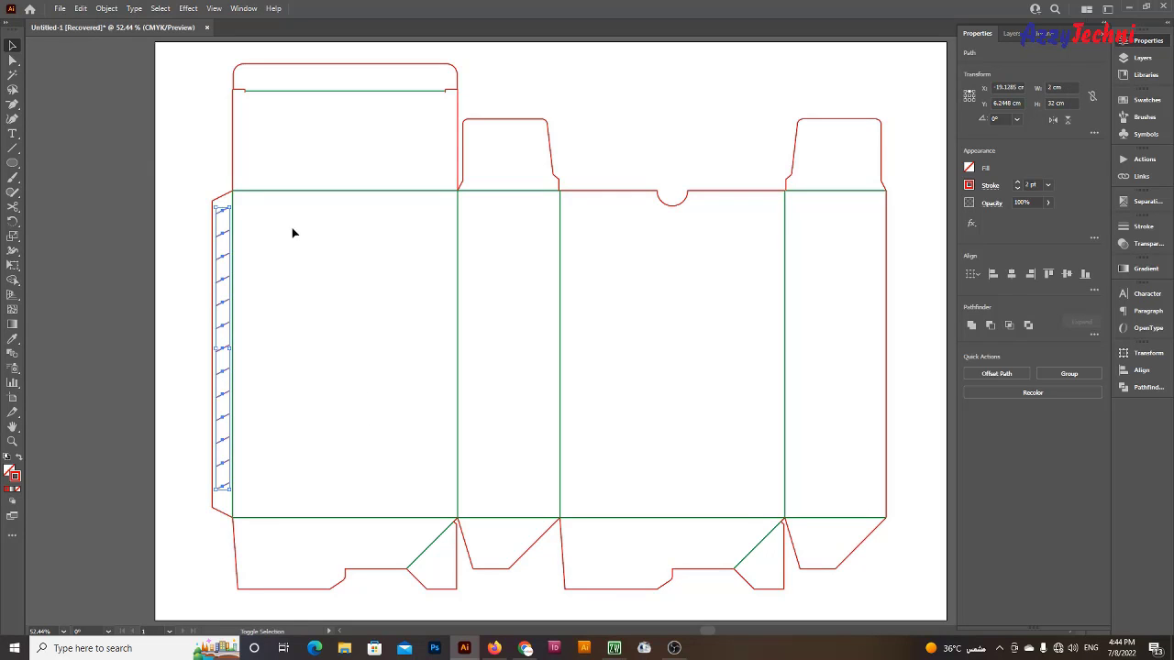
key(ctrl+g)
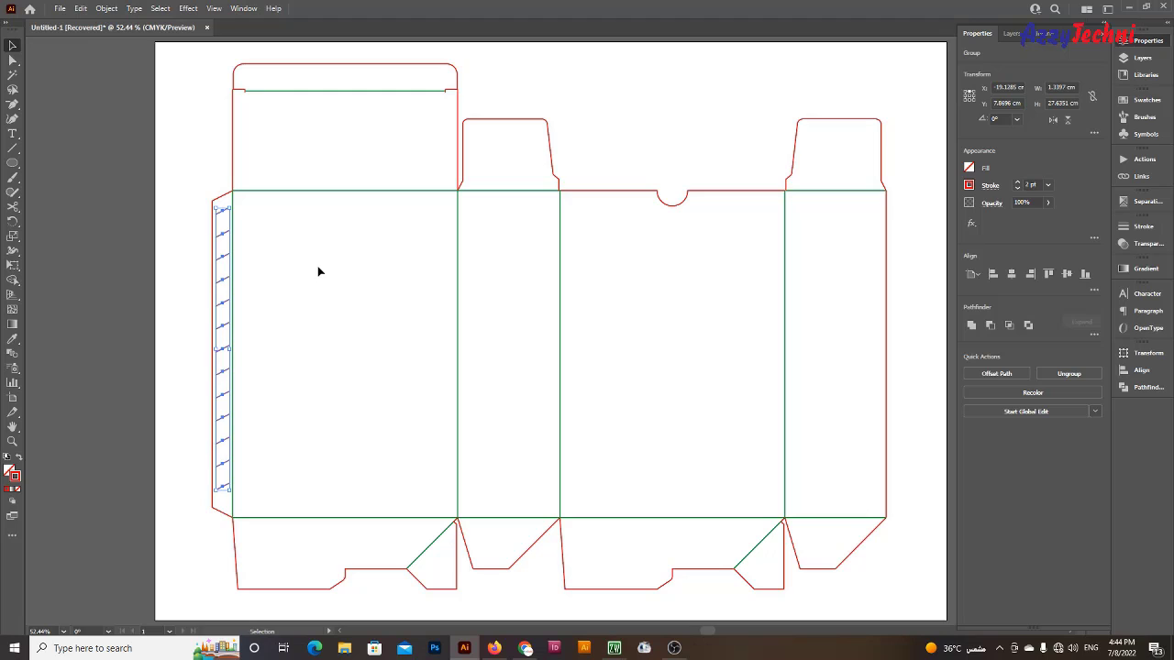
Give the grouped hatch lines a tan stroke from the Swatches panel
key(v)
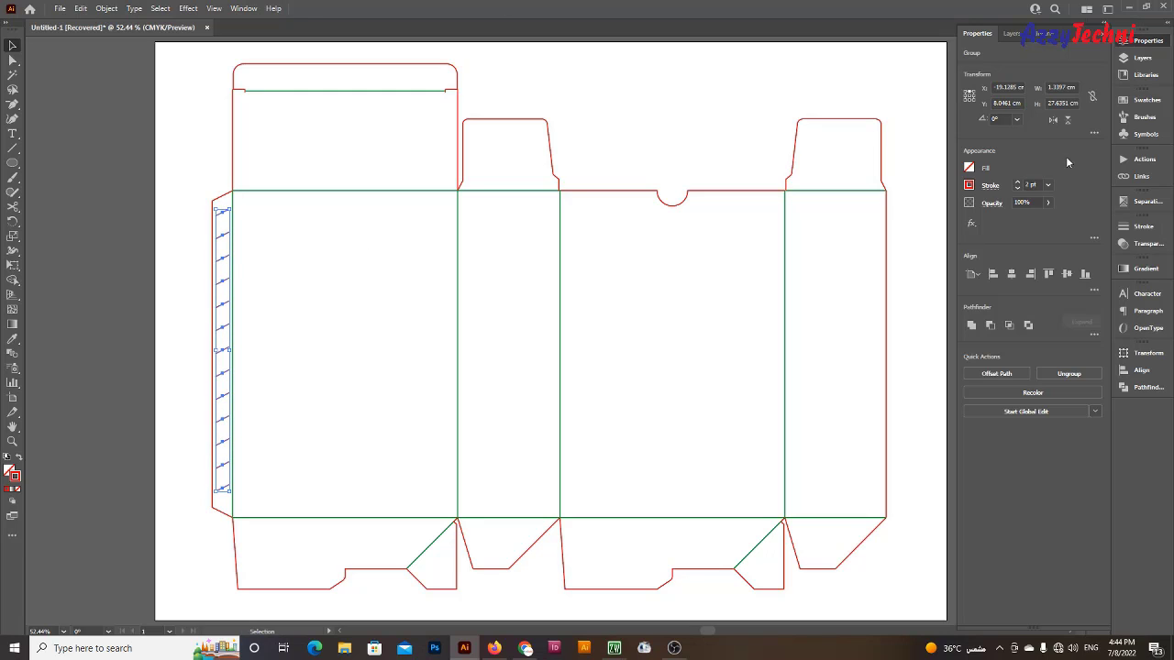
click(1139, 102)
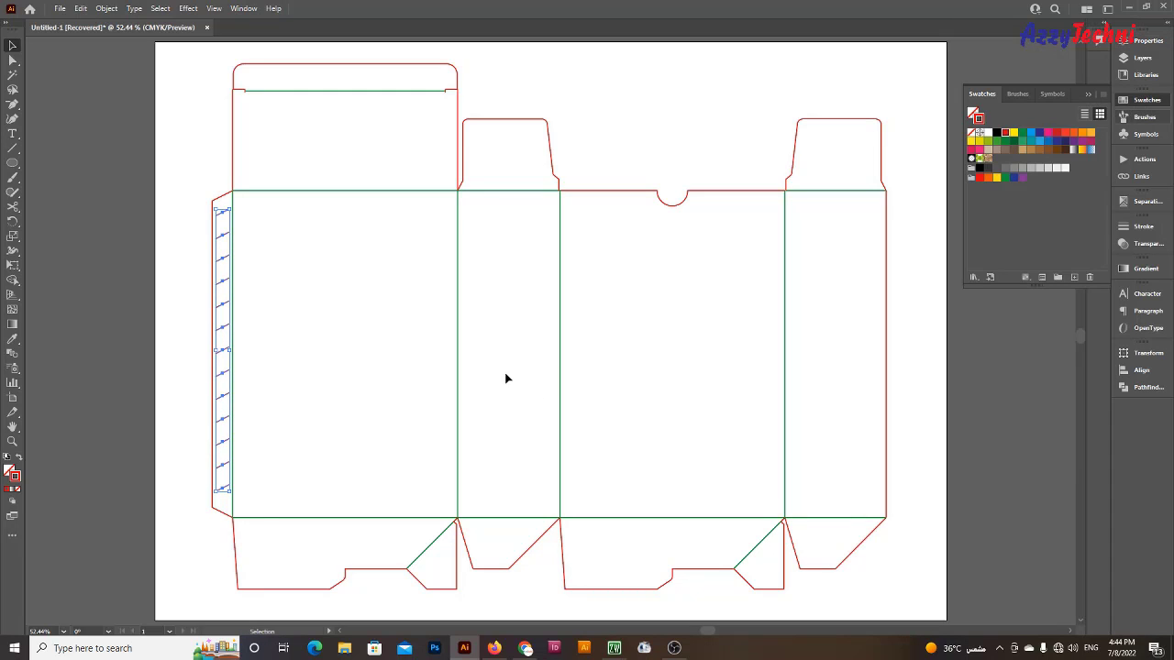
click(1031, 152)
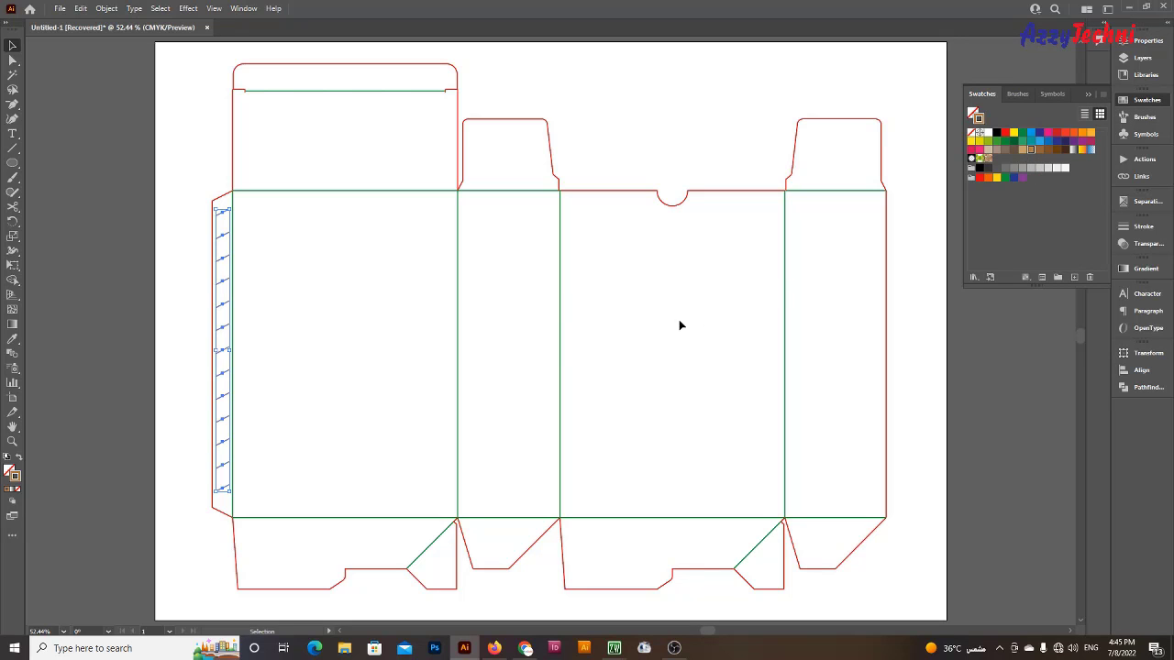
click(322, 301)
Zoom in on the glue flap to check the brown hatch lines
drag(236, 373, 251, 385)
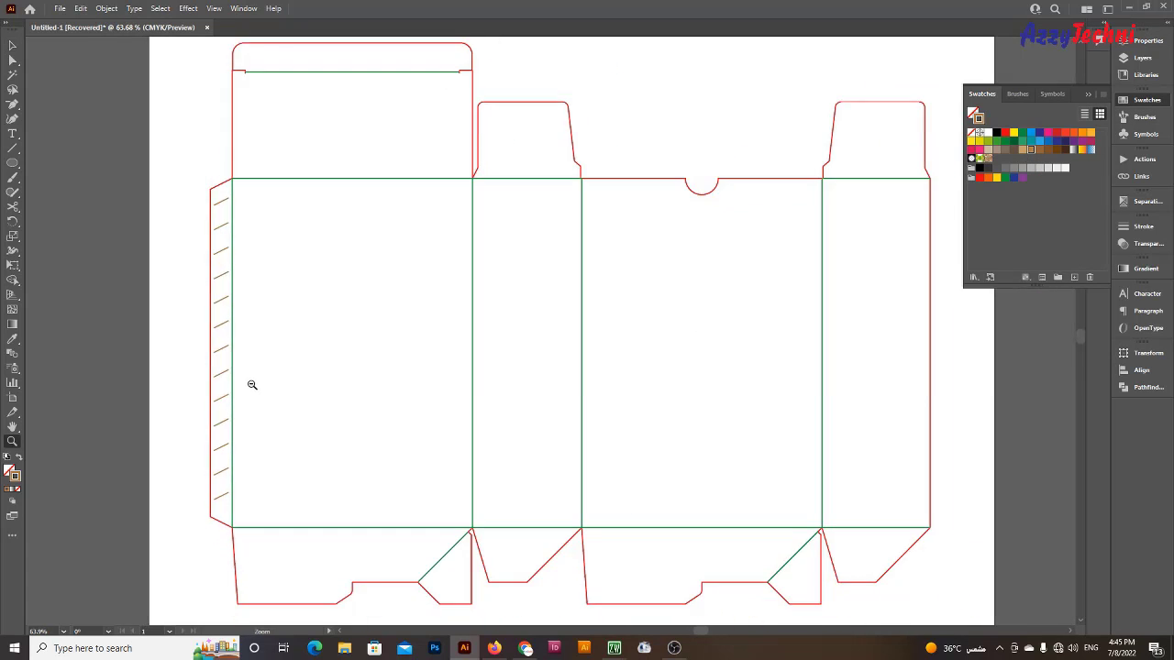
drag(218, 192, 229, 513)
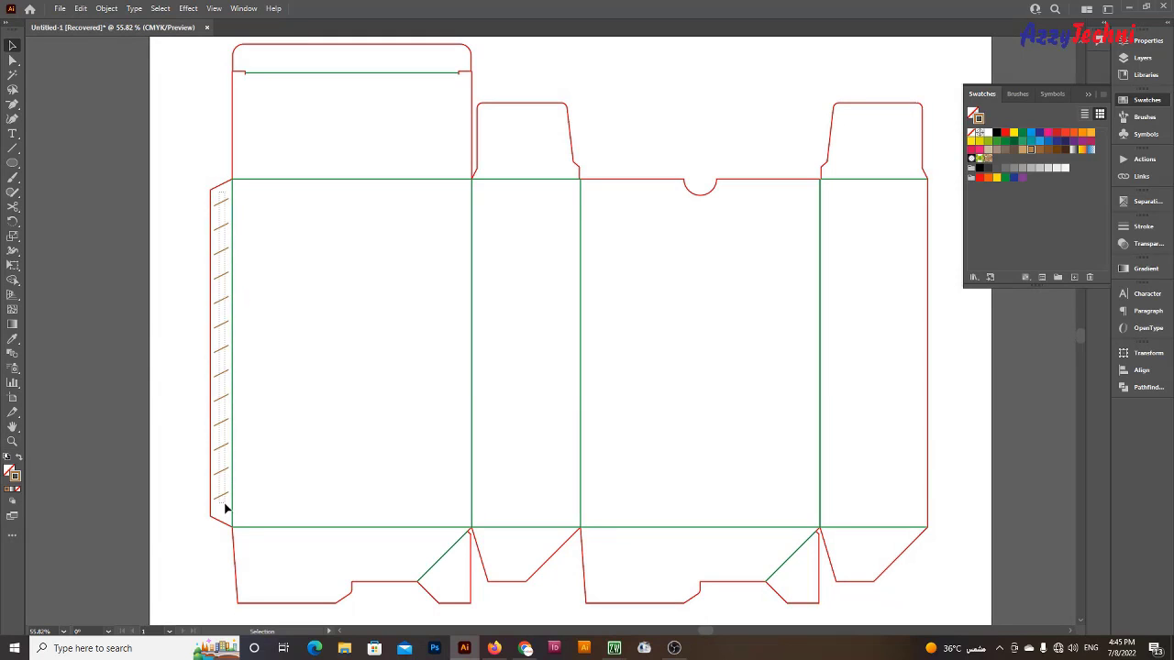
shift+click(221, 326)
drag(221, 326, 322, 425)
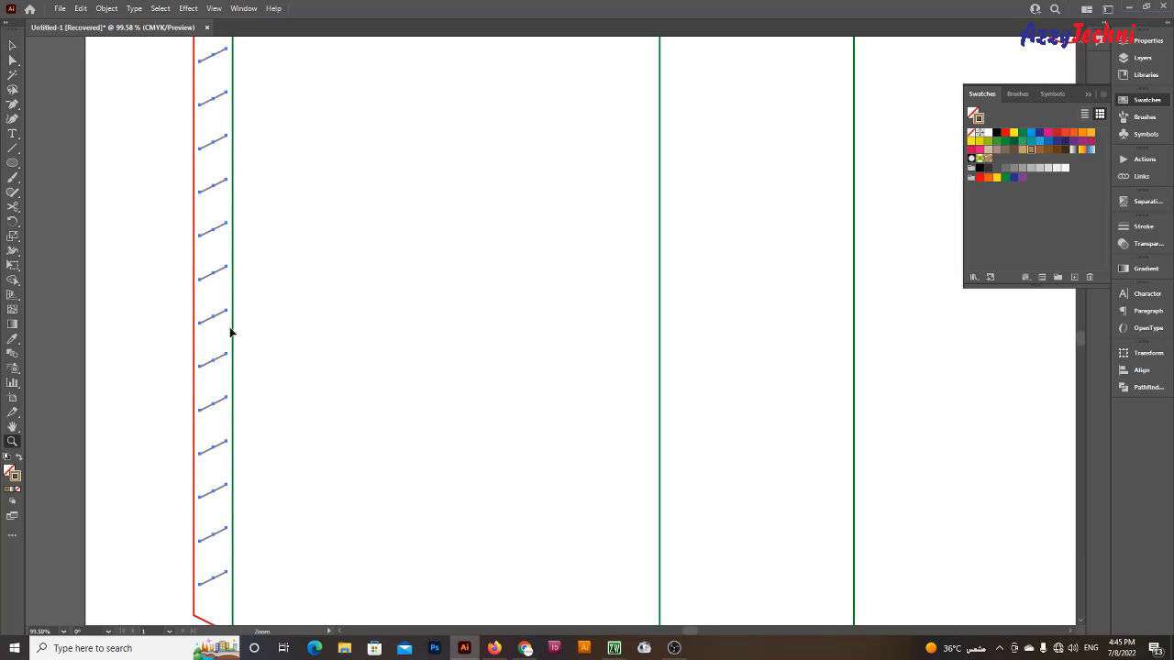
drag(227, 315, 221, 316)
click(328, 332)
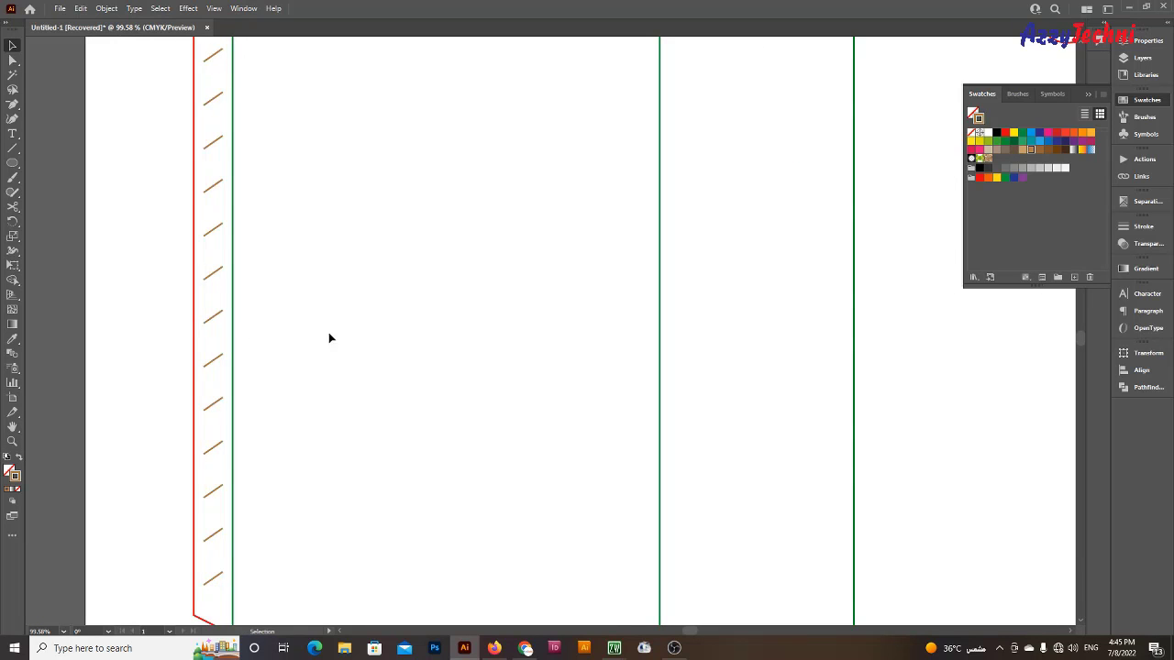
drag(328, 332, 317, 308)
scroll(428, 327, down, 2)
click(435, 471)
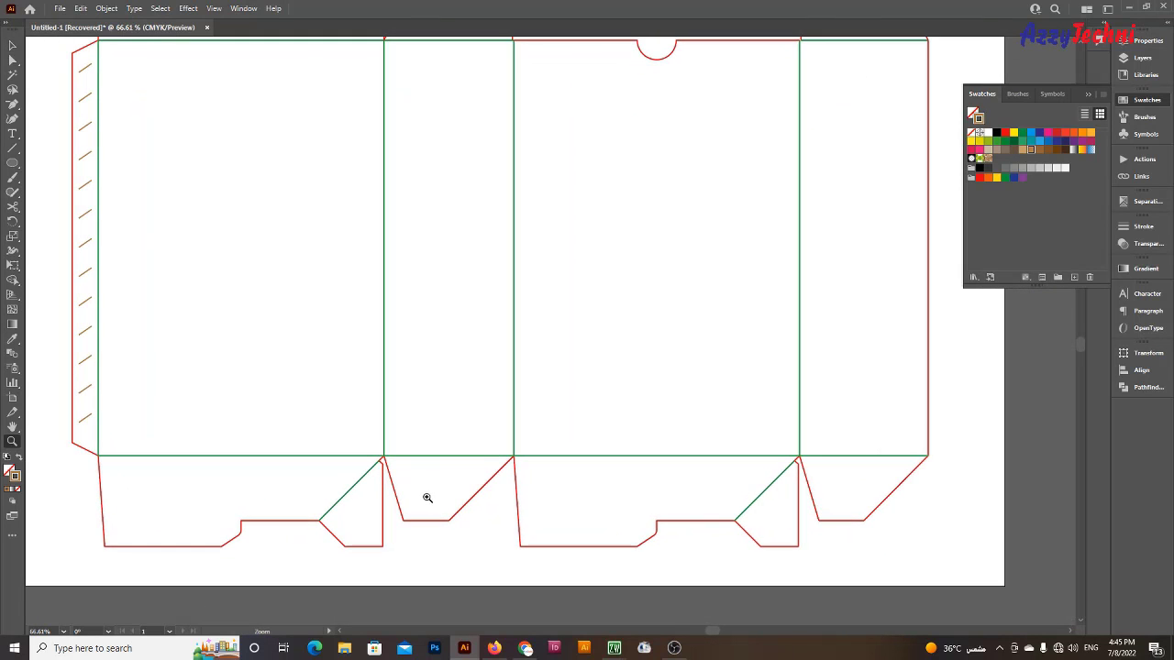
Draw a trial diagonal line on the bottom tuck flap, then undo it
mouse_move(432, 489)
mouse_down()
mouse_move(450, 499)
mouse_move(436, 453)
mouse_up()
key(l)
key(ctrl+z)
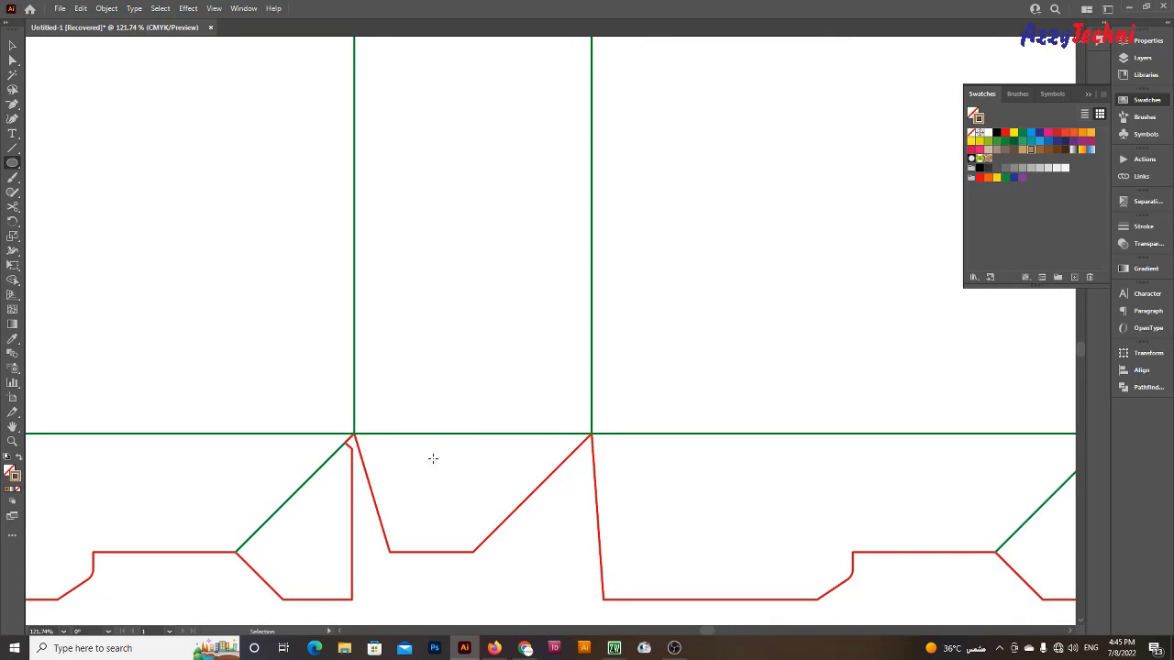
key(backslash)
mouse_move(398, 500)
mouse_down()
mouse_move(419, 461)
mouse_move(451, 486)
mouse_up()
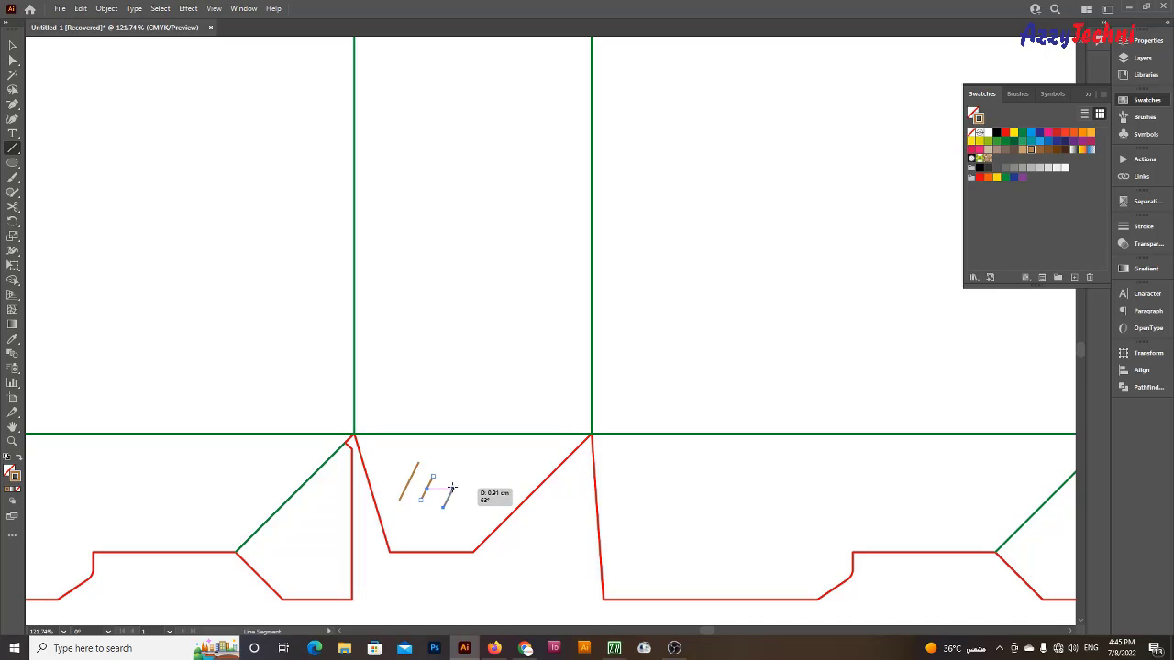
key(v)
key(ctrl+z)
key(ctrl+z)
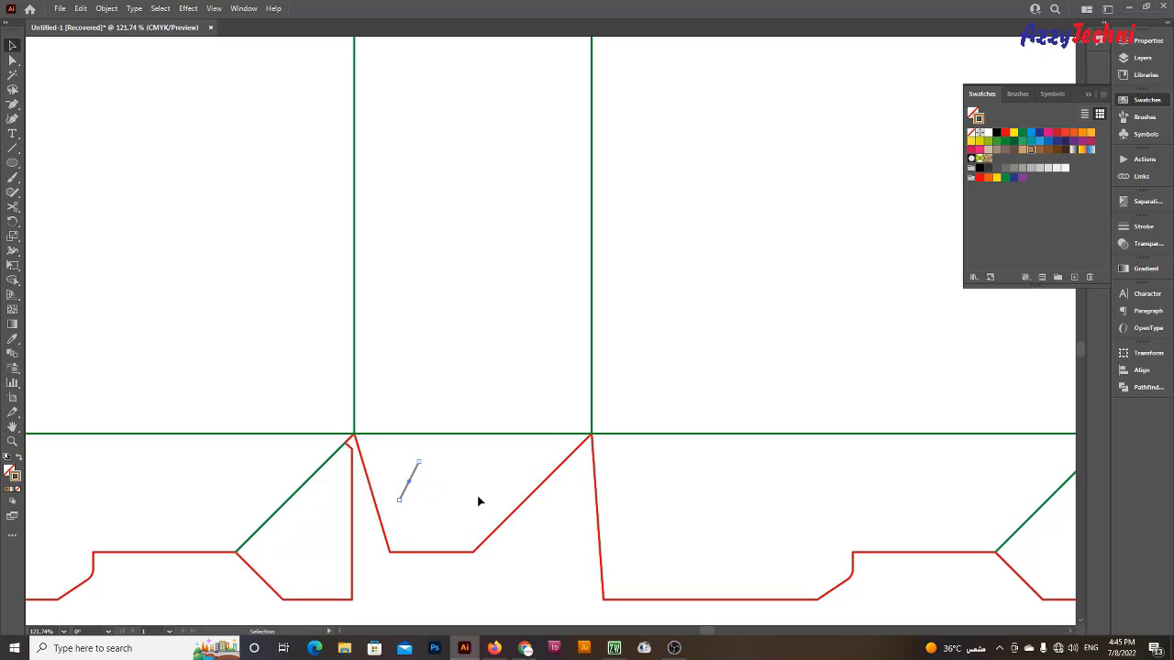
key(ctrl+z)
Draw three parallel diagonal marks on the left tuck flap and group them
key(backslash)
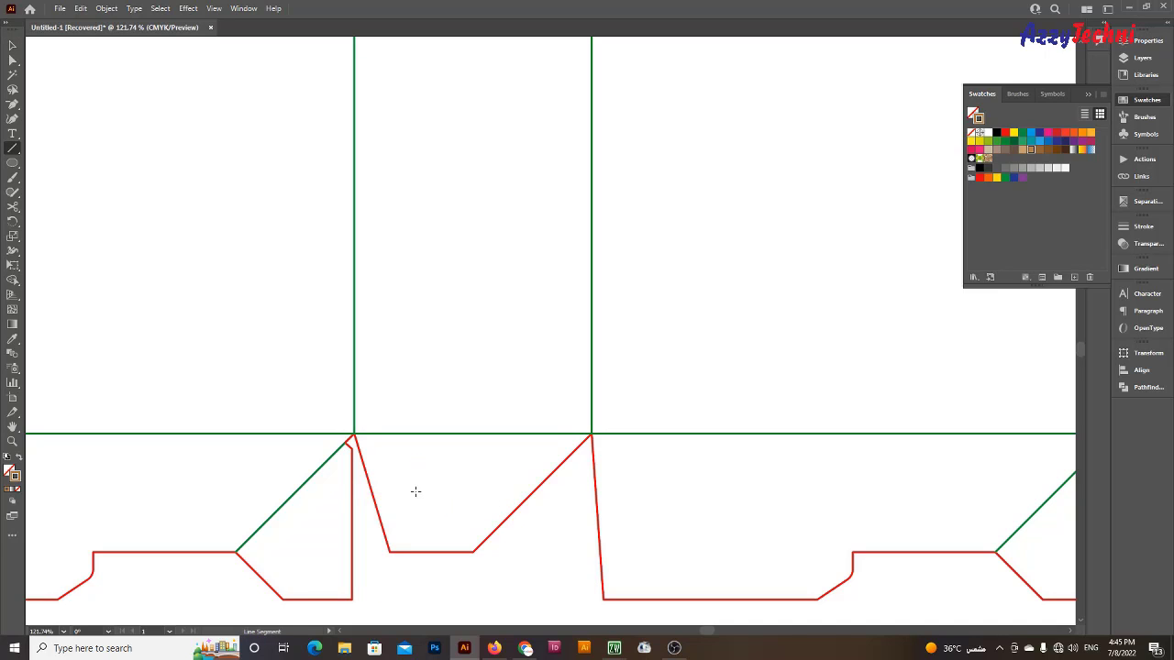
drag(402, 496, 446, 455)
mouse_move(429, 496)
mouse_down()
mouse_move(453, 473)
mouse_move(467, 487)
mouse_up()
key(b)
key(v)
click(457, 496)
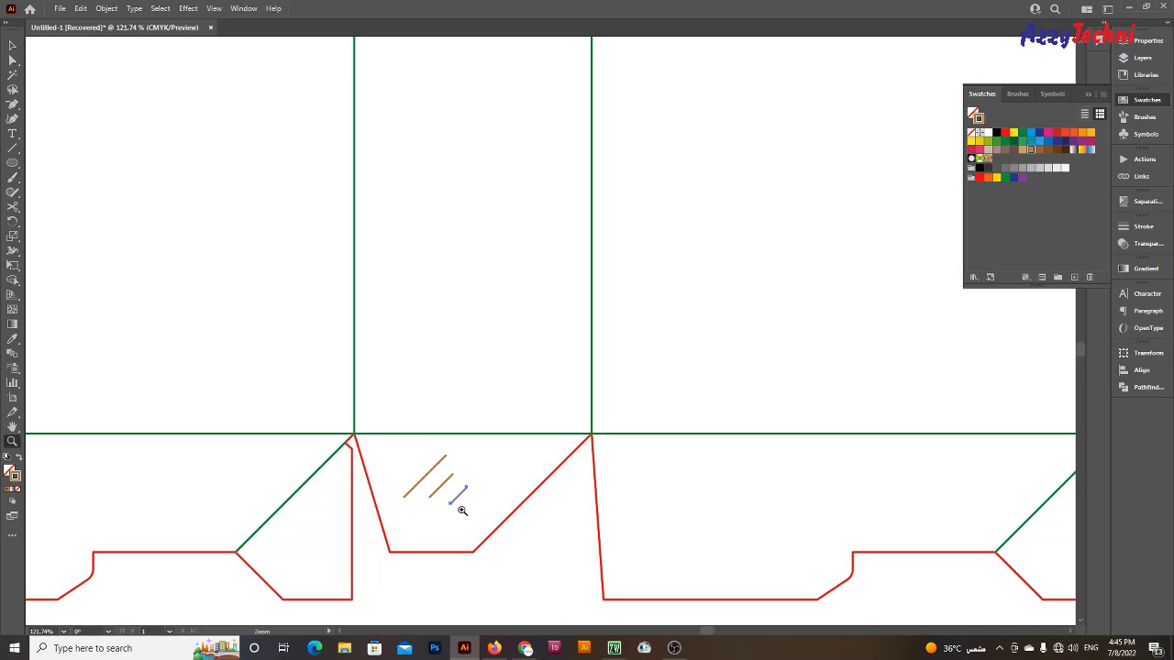
scroll(456, 507, up, 2)
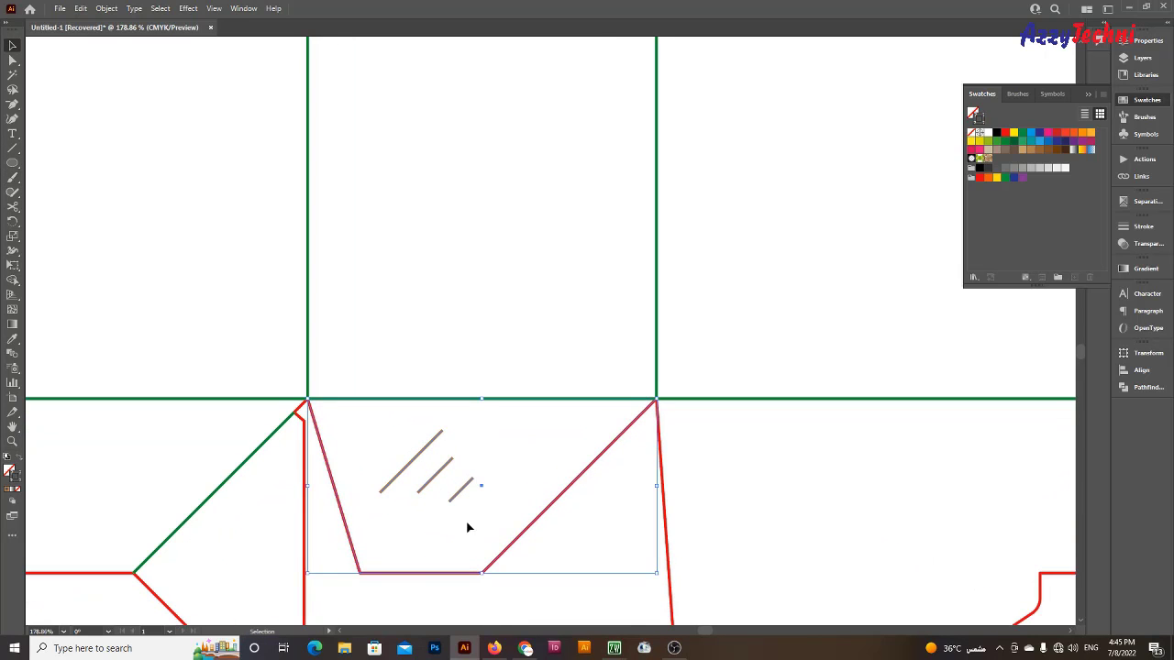
mouse_move(470, 529)
mouse_down()
mouse_move(527, 568)
mouse_move(439, 470)
mouse_up()
key(z)
alt+click(438, 469)
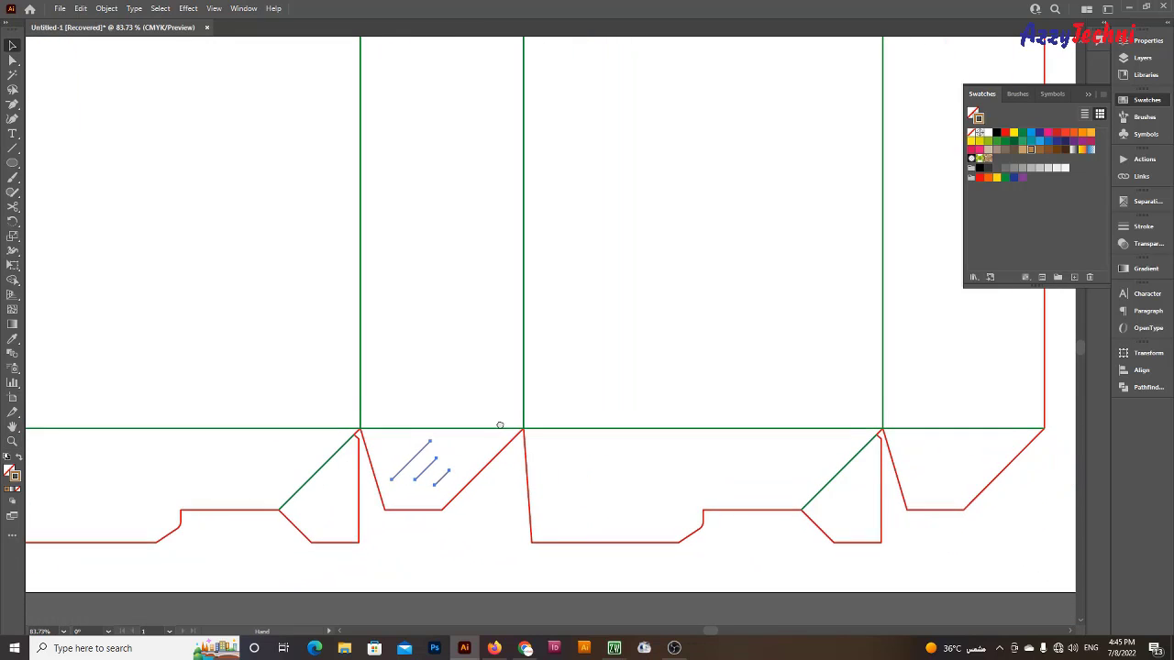
key(v)
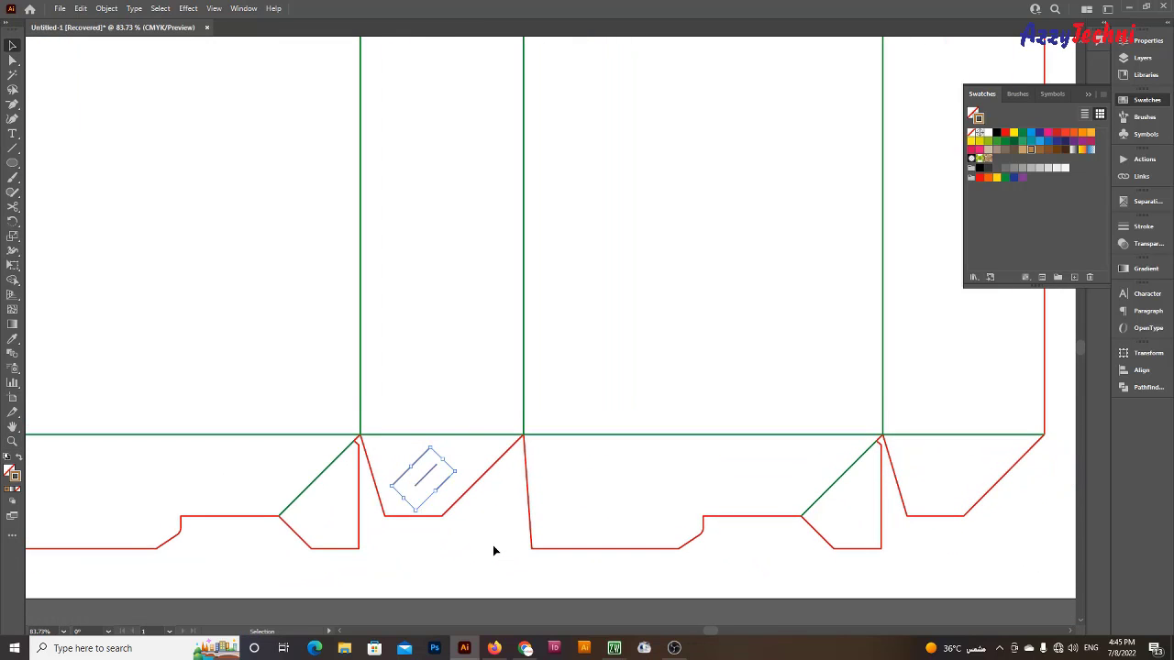
Copy the three diagonal marks onto the right tuck flap
drag(494, 550, 376, 541)
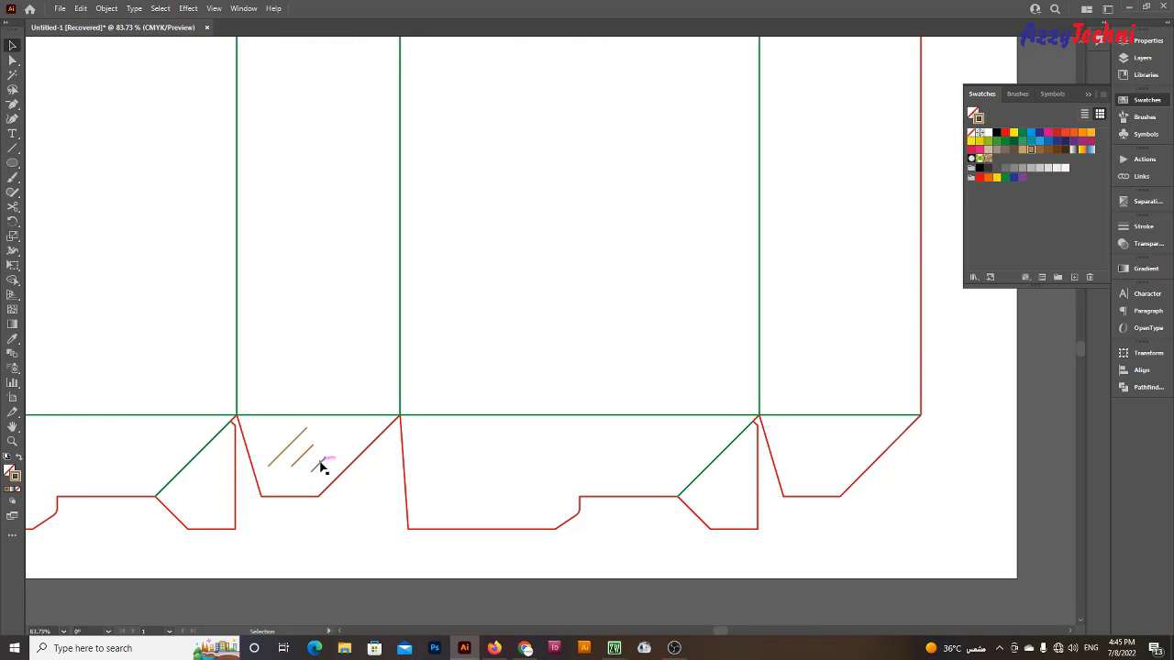
drag(324, 464, 843, 534)
key(z)
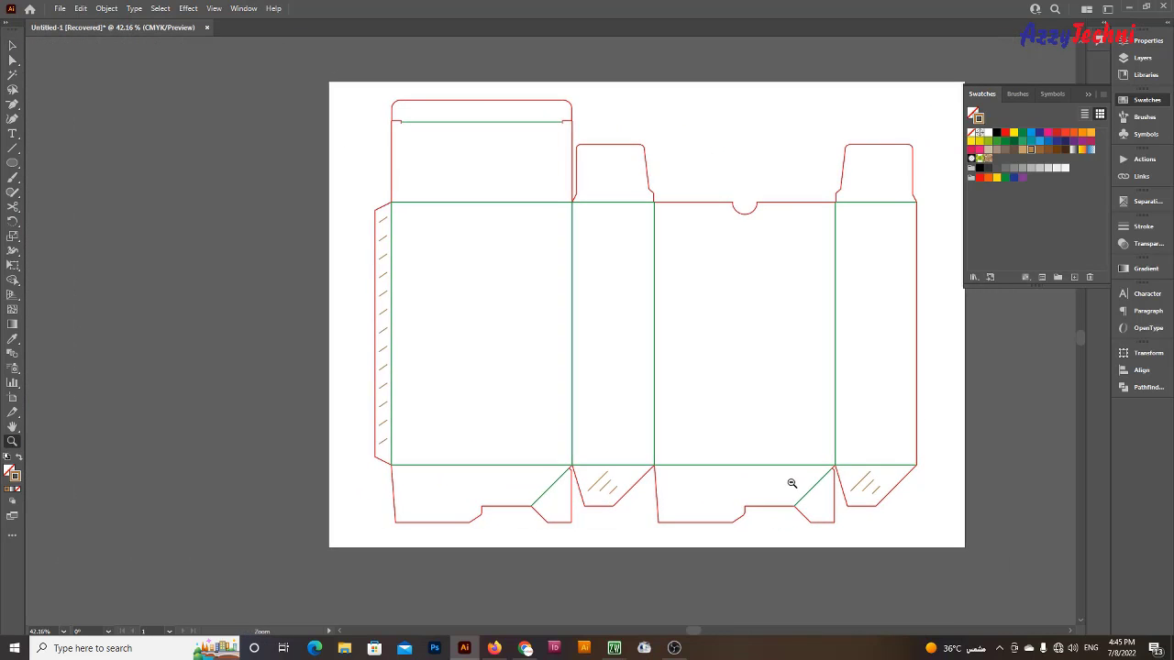
drag(910, 517, 801, 501)
key(v)
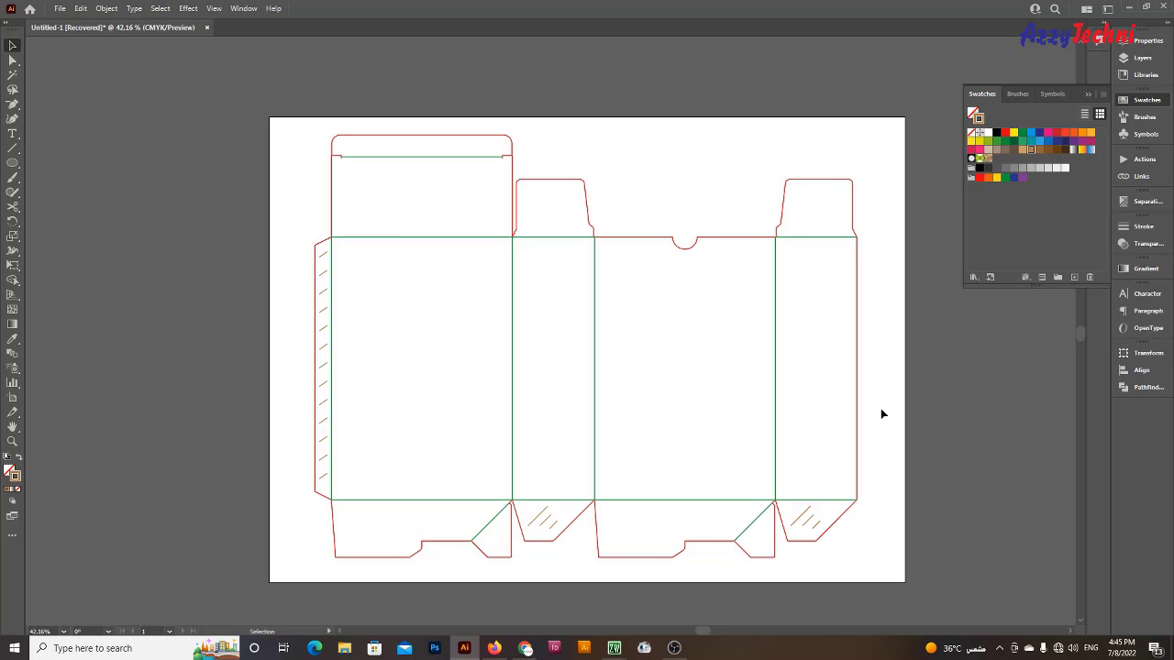